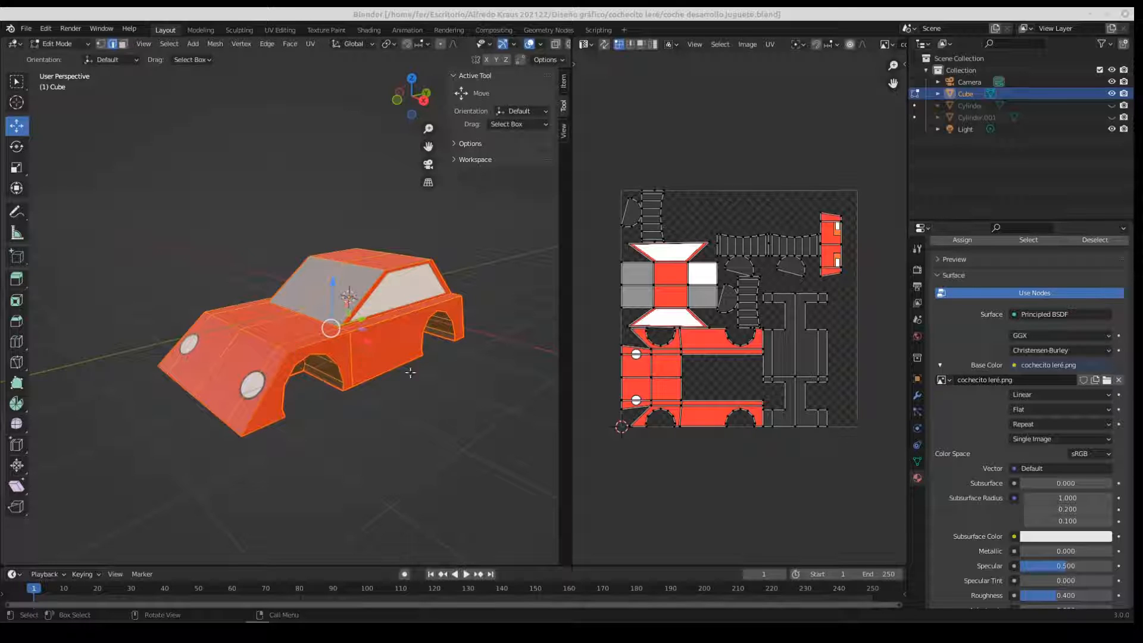
Step: Examine the textured toy car body from several angles, including its front, side and wheel arches
{"action": "middle_click_drag", "start_coordinate": [455, 344], "coordinate": [294, 376]}
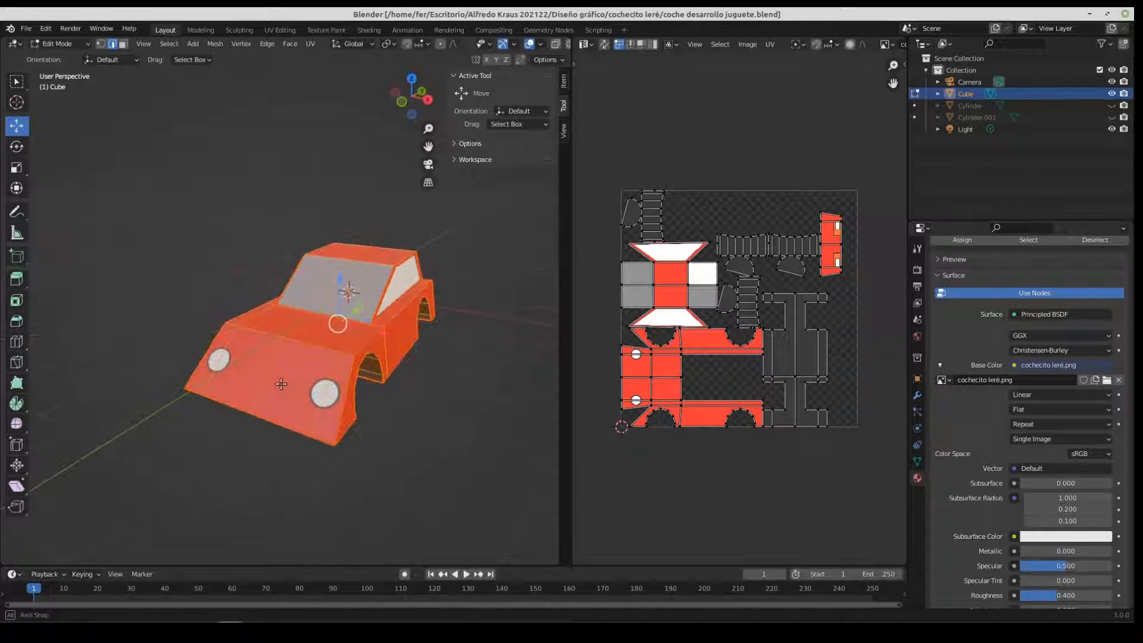
{"action": "middle_click_drag", "start_coordinate": [373, 398], "coordinate": [341, 371]}
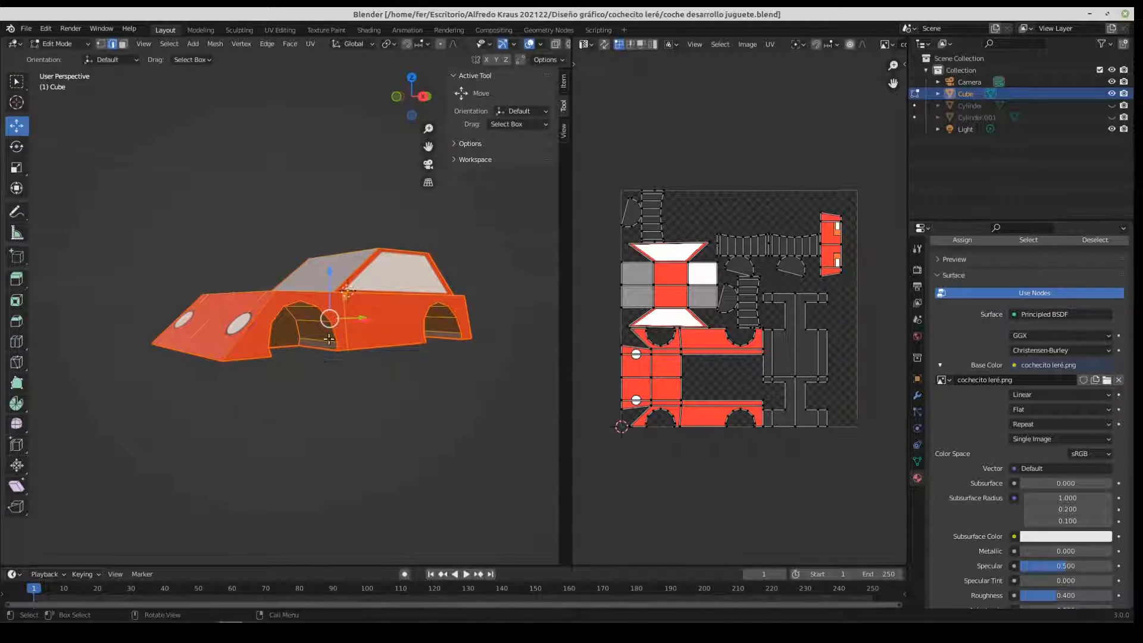
{"action": "middle_click_drag", "start_coordinate": [329, 339], "coordinate": [363, 371]}
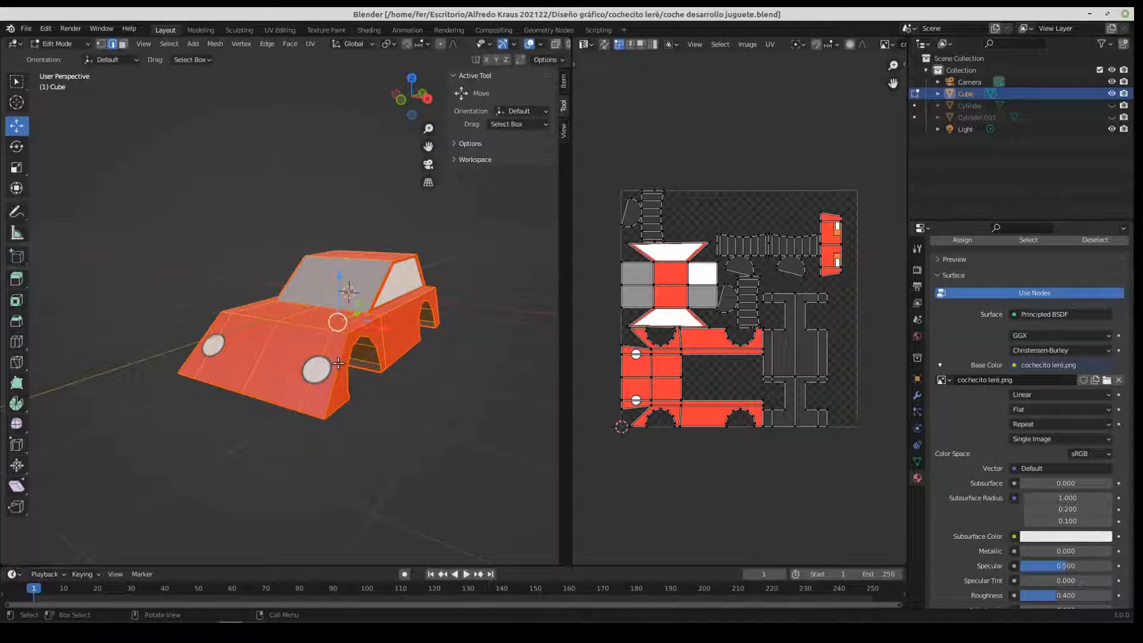
{"action": "middle_click_drag", "start_coordinate": [387, 363], "coordinate": [435, 351]}
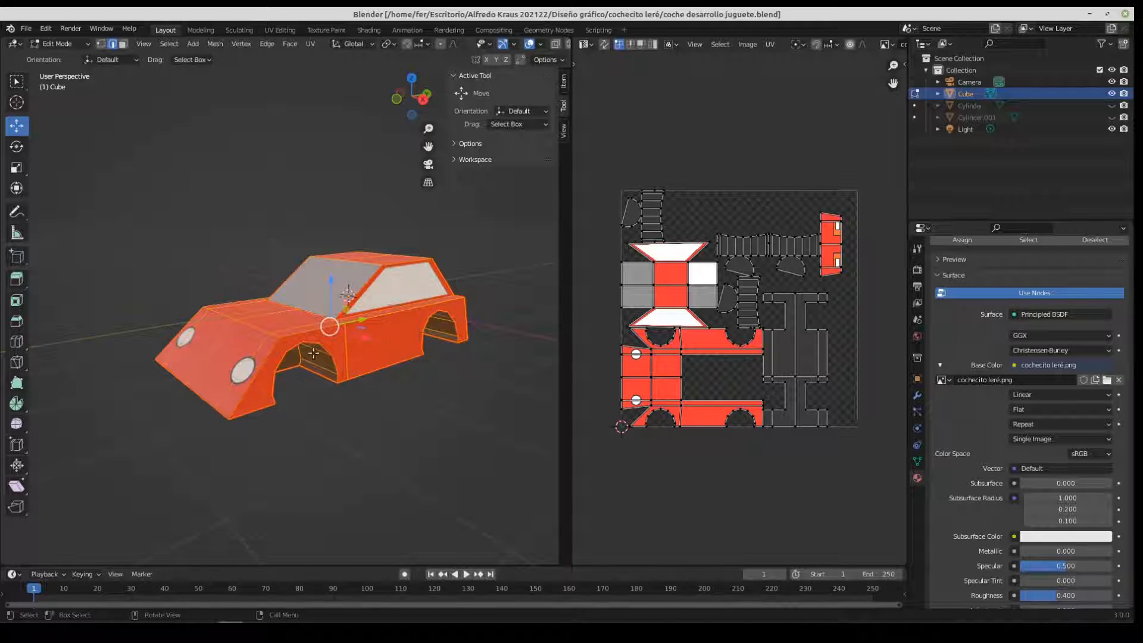
{"action": "middle_click_drag", "start_coordinate": [360, 407], "coordinate": [238, 226]}
{"action": "middle_click_drag", "start_coordinate": [370, 290], "coordinate": [393, 330]}
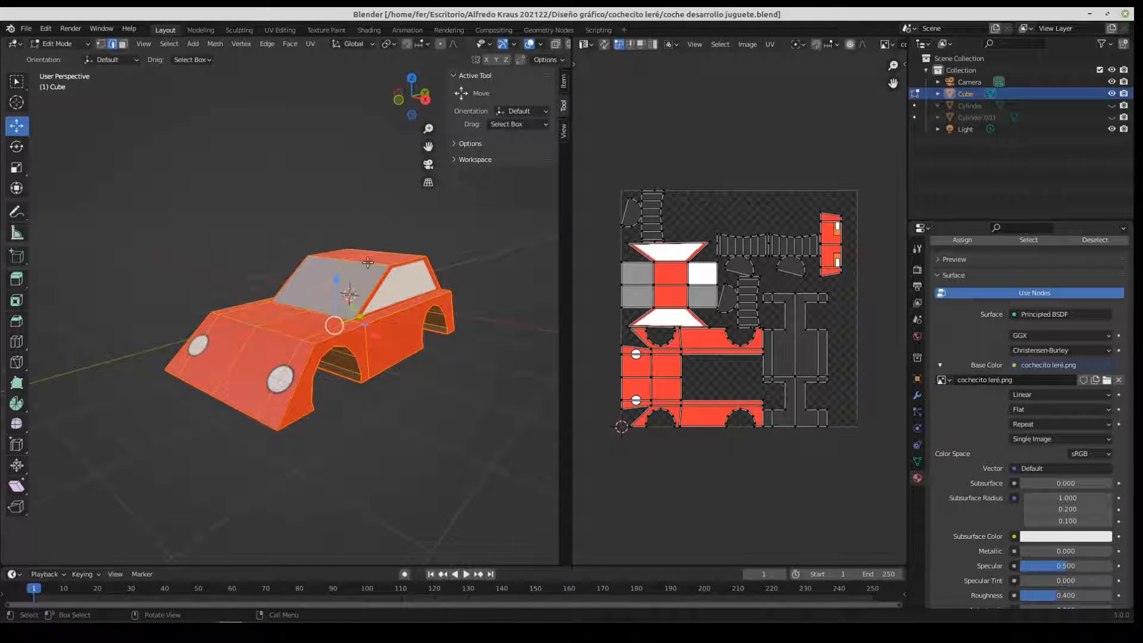
Step: Start a new file containing the default cube scene
{"action": "left_click", "coordinate": [27, 28]}
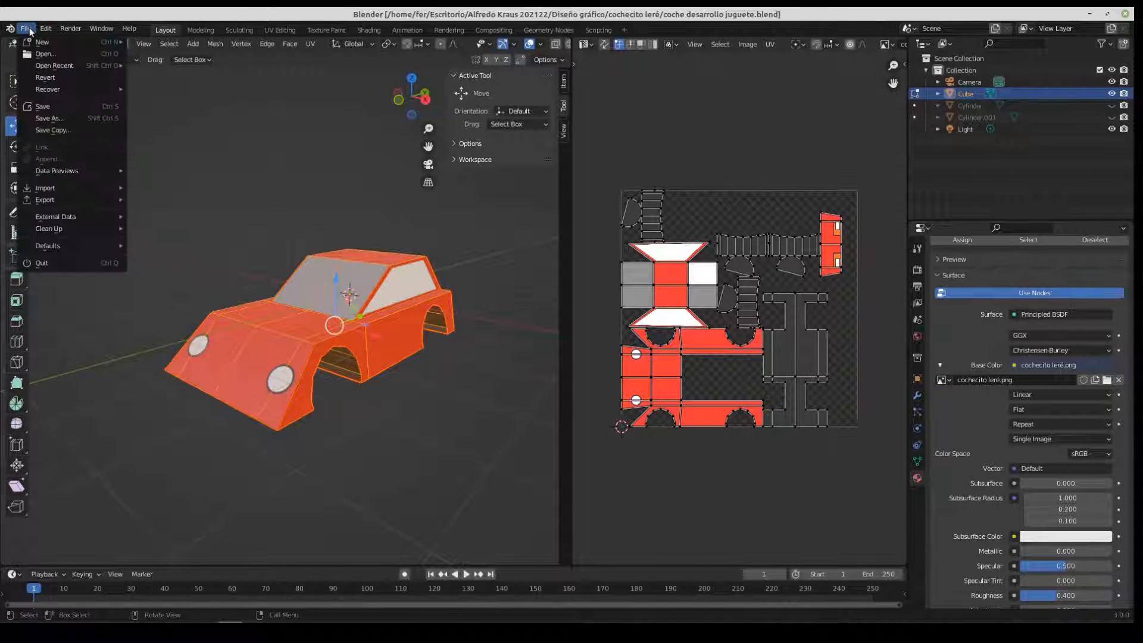
{"action": "mouse_move", "coordinate": [30, 43]}
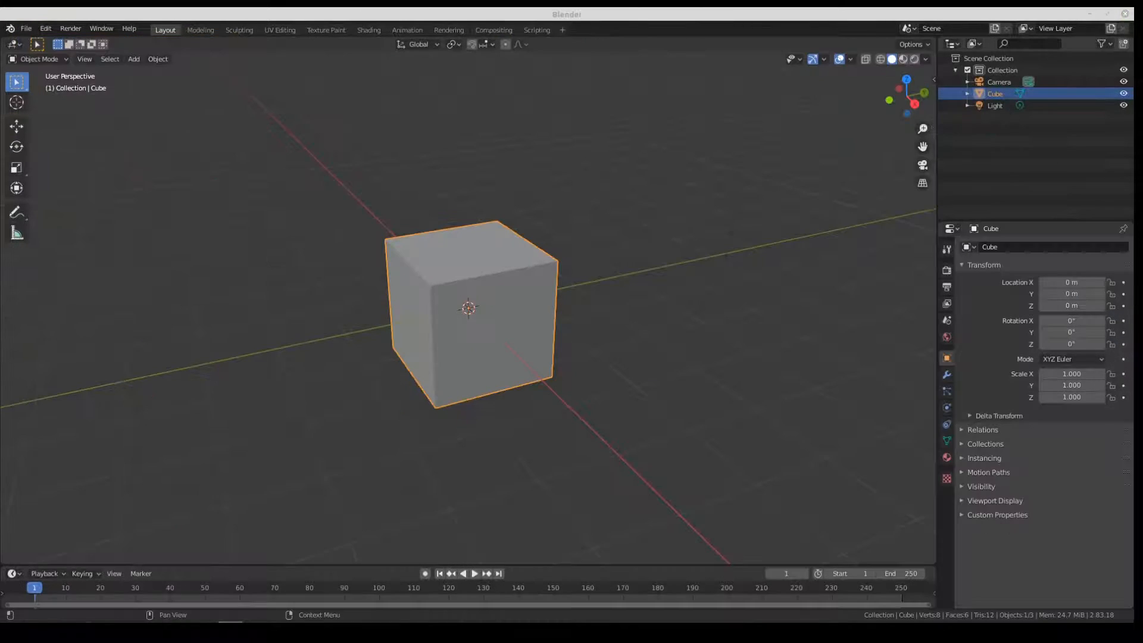
{"action": "middle_click_drag", "start_coordinate": [467, 337], "coordinate": [480, 341]}
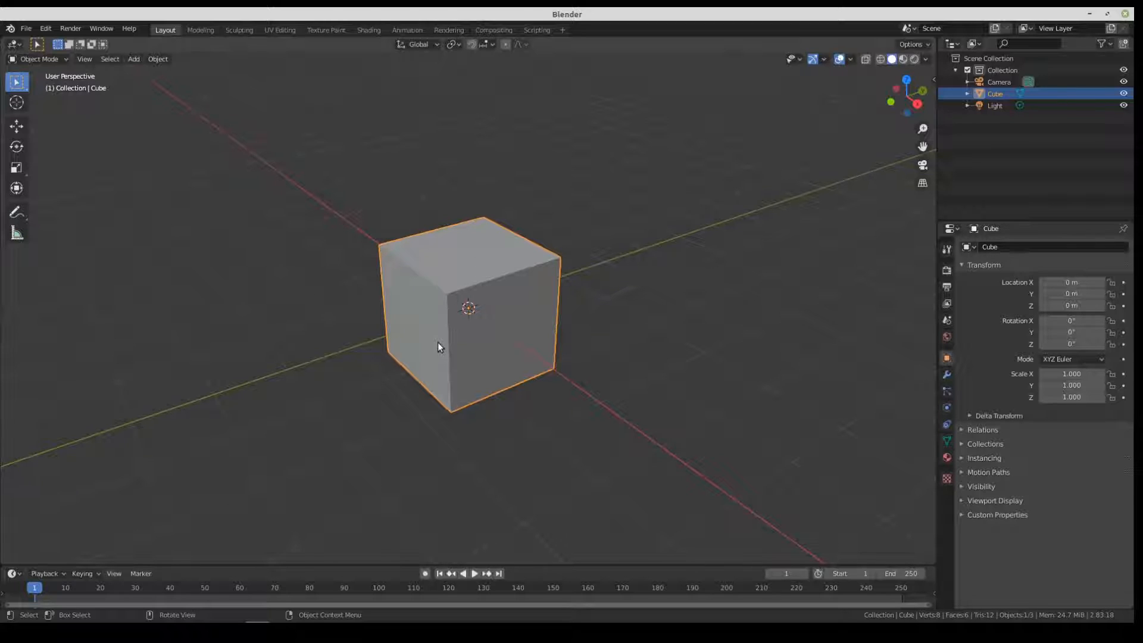
Step: Switch the default cube from Object Mode to Edit Mode
{"action": "key", "text": "Tab"}
{"action": "key", "text": "Tab"}
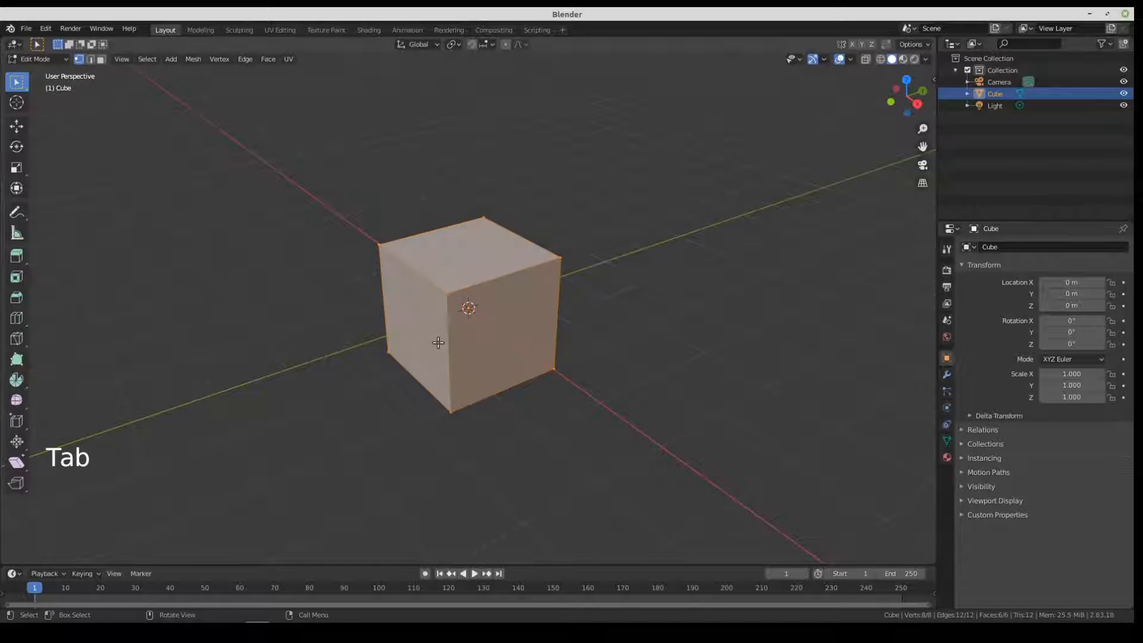
{"action": "key", "text": "Tab"}
{"action": "key", "text": "Tab"}
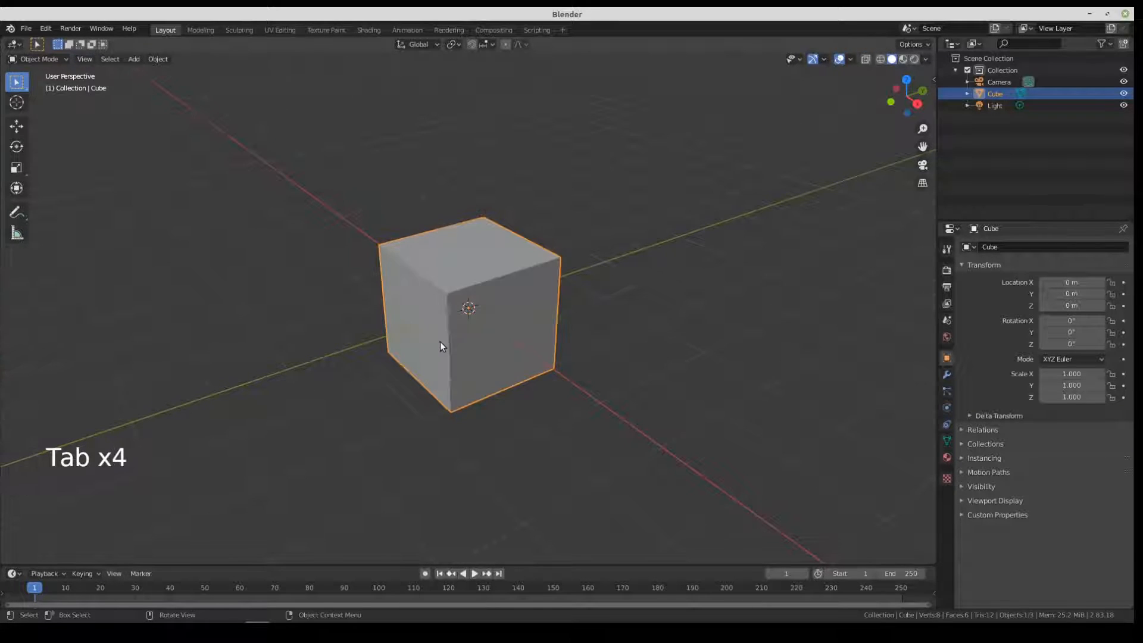
{"action": "left_click", "coordinate": [31, 58]}
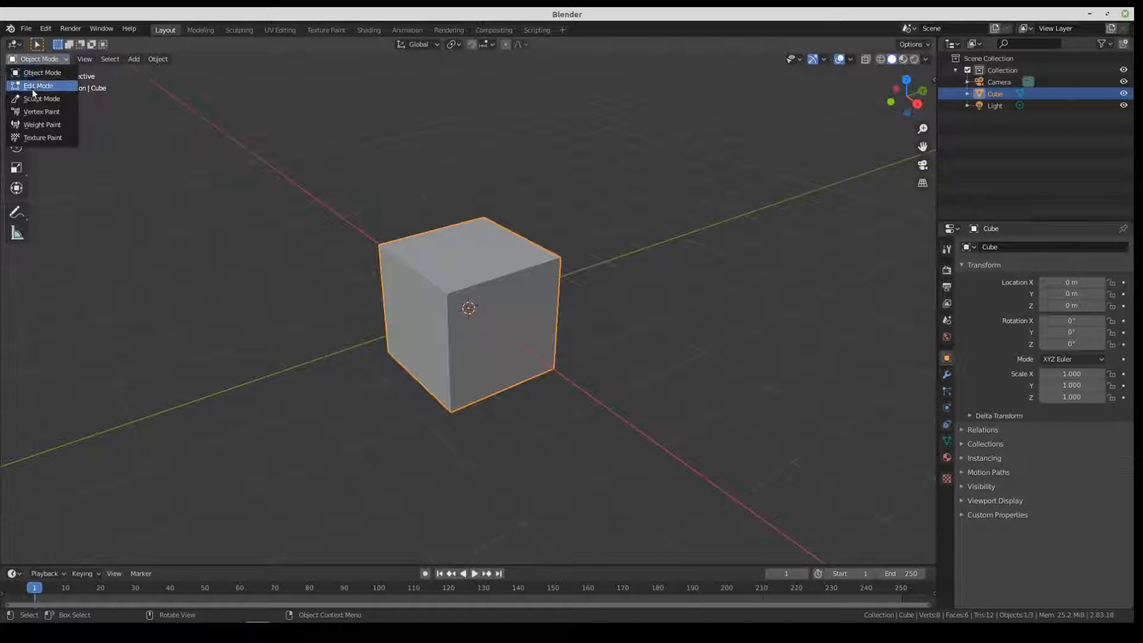
{"action": "left_click", "coordinate": [35, 85]}
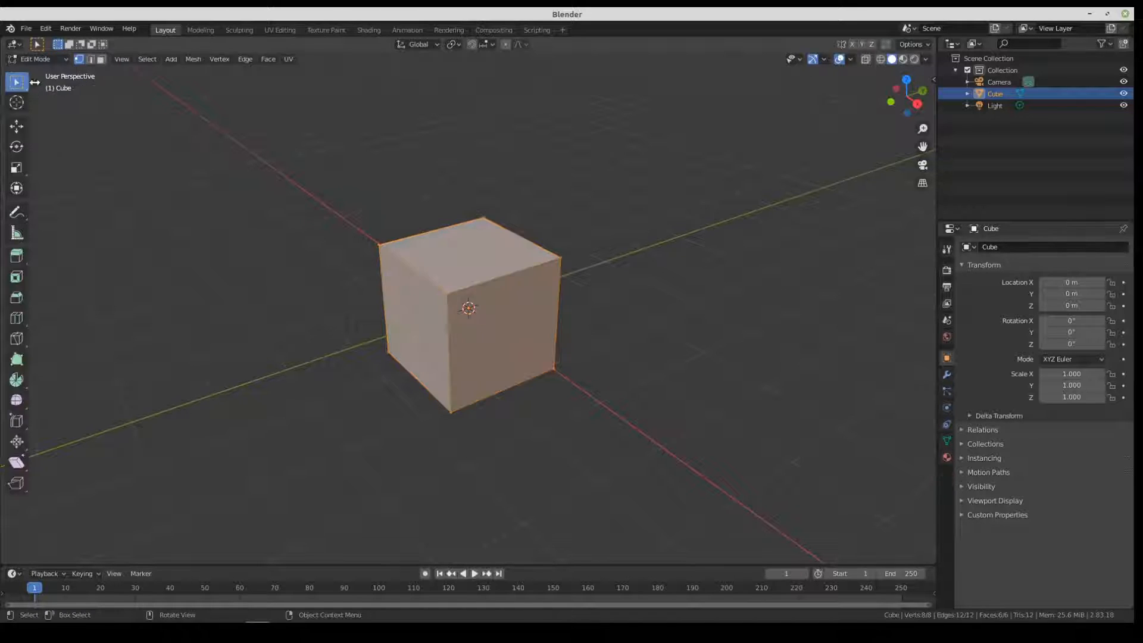
Step: Select the four vertices of the cube's upper face one after another
{"action": "scroll", "coordinate": [490, 311], "scroll_direction": "up", "scroll_amount": 1}
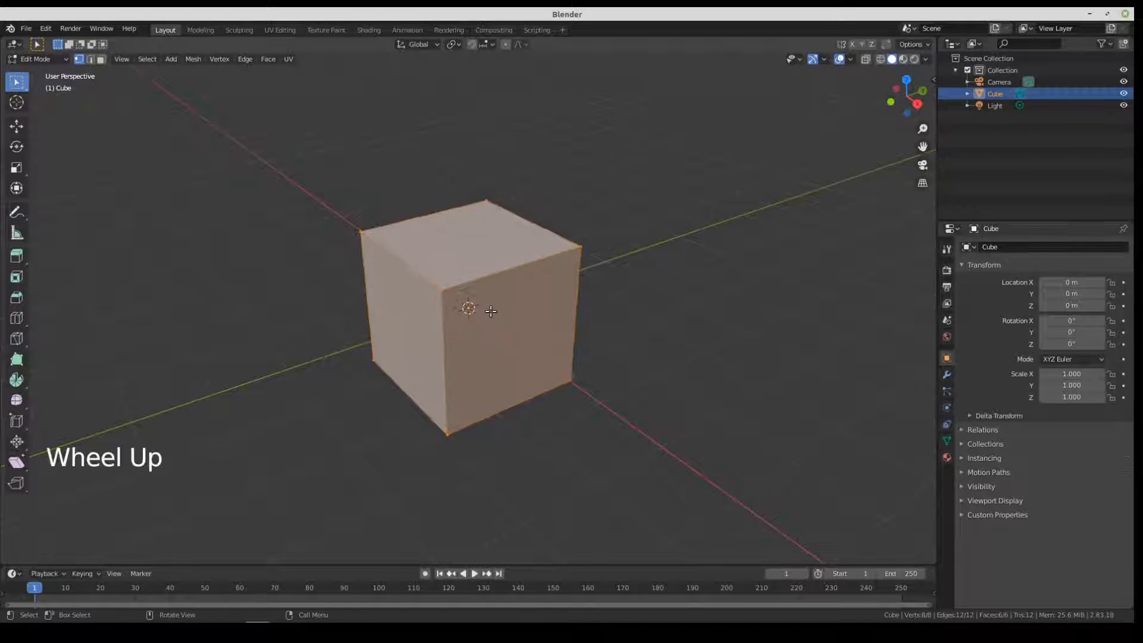
{"action": "middle_click_drag", "start_coordinate": [473, 307], "coordinate": [483, 302]}
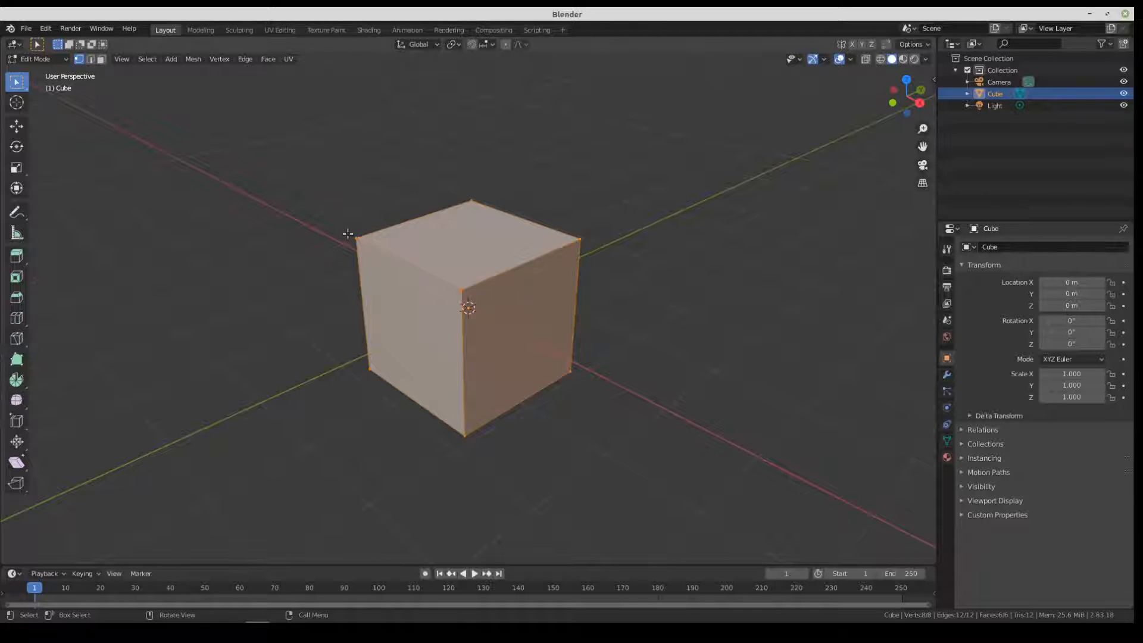
{"action": "left_click", "coordinate": [356, 239]}
{"action": "left_click", "coordinate": [462, 290]}
{"action": "left_click", "coordinate": [471, 201]}
{"action": "left_click", "coordinate": [581, 239]}
Step: Change to edge selection and select the four edges of the cube's upper face one after another
{"action": "left_click", "coordinate": [90, 59]}
{"action": "left_click", "coordinate": [403, 261]}
{"action": "left_click", "coordinate": [410, 218]}
{"action": "left_click", "coordinate": [539, 262]}
{"action": "left_click", "coordinate": [537, 209]}
Step: Change to face selection and select the cube's two visible side faces and its upper face in turn
{"action": "left_click", "coordinate": [101, 59]}
{"action": "left_click", "coordinate": [403, 320]}
{"action": "left_click", "coordinate": [446, 251]}
{"action": "left_click", "coordinate": [559, 322]}
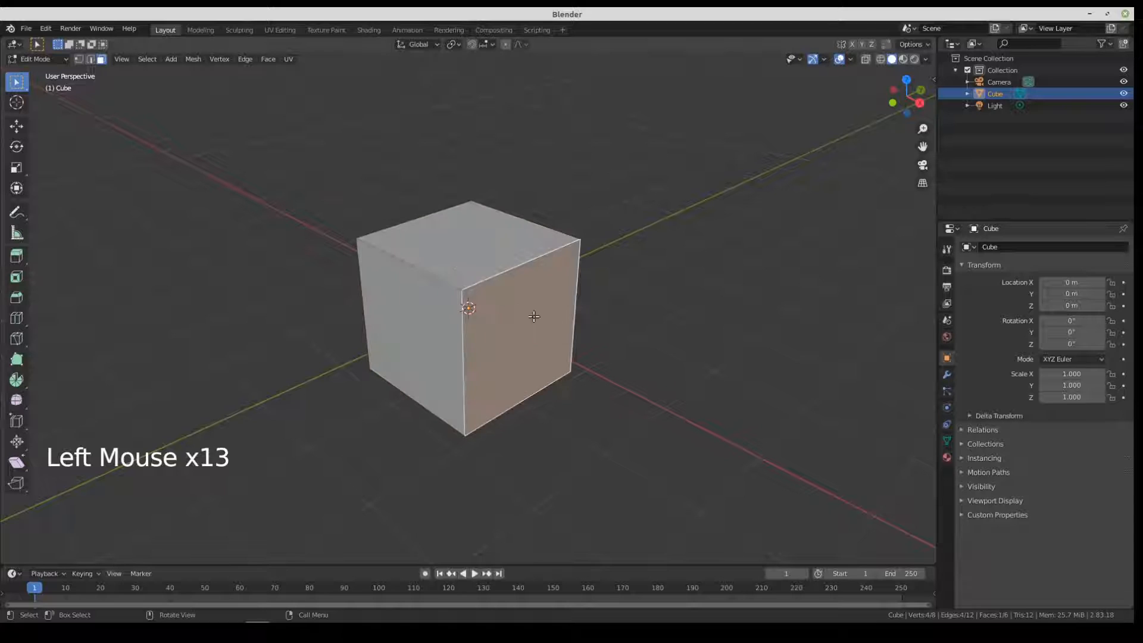
Step: Return to edge selection and shift the two nearest upper edges of the cube with the Move tool
{"action": "left_click", "coordinate": [90, 59]}
{"action": "left_click", "coordinate": [403, 262]}
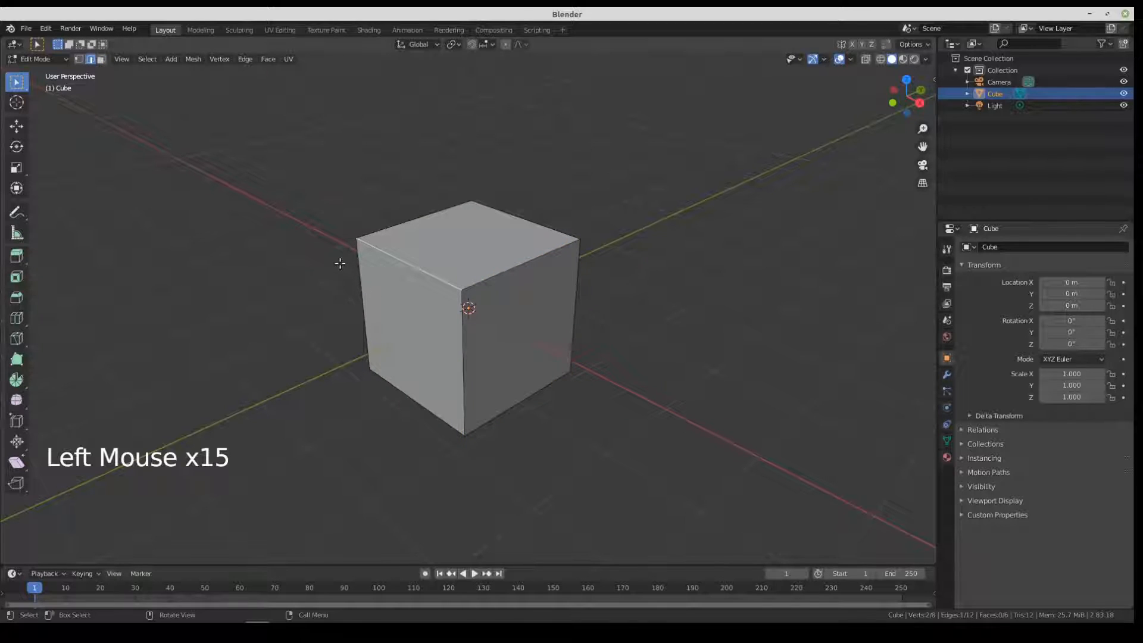
{"action": "left_click", "coordinate": [23, 127]}
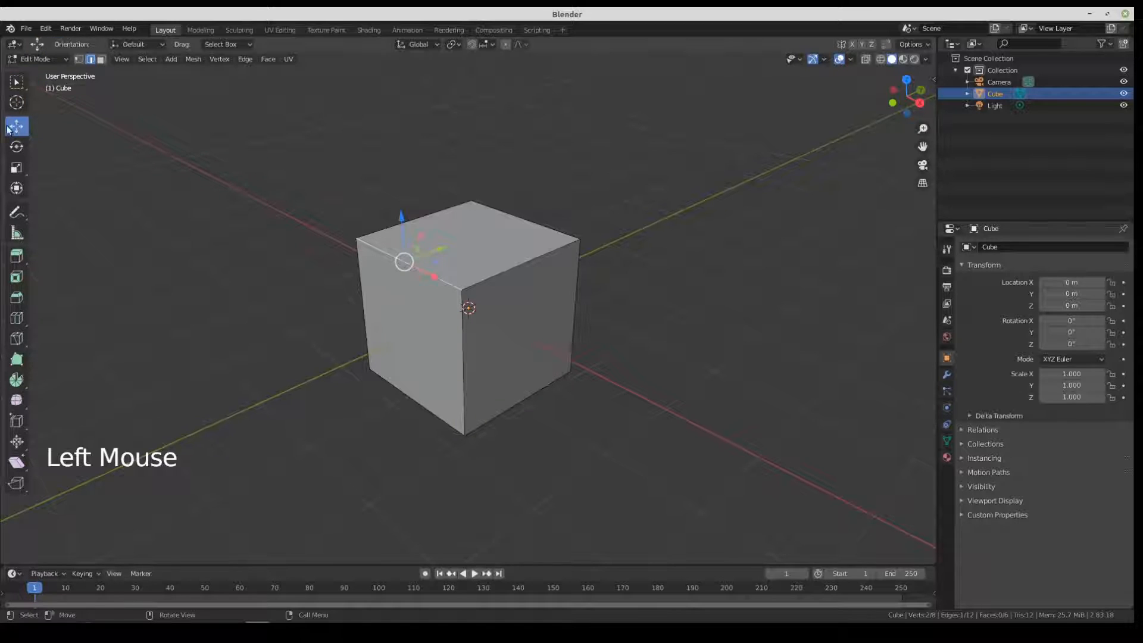
{"action": "left_click", "coordinate": [398, 216]}
{"action": "left_click_drag", "start_coordinate": [398, 216], "coordinate": [433, 241]}
{"action": "left_click", "coordinate": [524, 262]}
{"action": "left_click_drag", "start_coordinate": [558, 275], "coordinate": [560, 273]}
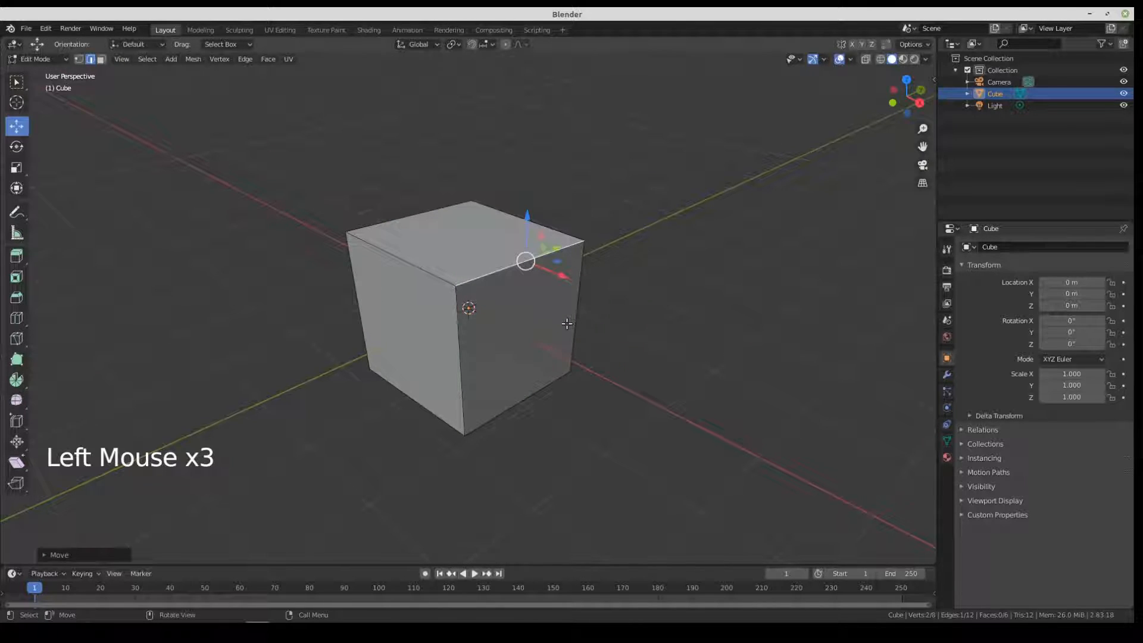
Step: Undo the moves of the cube's two upper edges
{"action": "key", "text": "ctrl+z"}
{"action": "key", "text": "ctrl+z"}
{"action": "key", "text": "ctrl+z"}
{"action": "key", "text": "ctrl+z"}
{"action": "key", "text": "ctrl+z"}
{"action": "key", "text": "ctrl+z"}
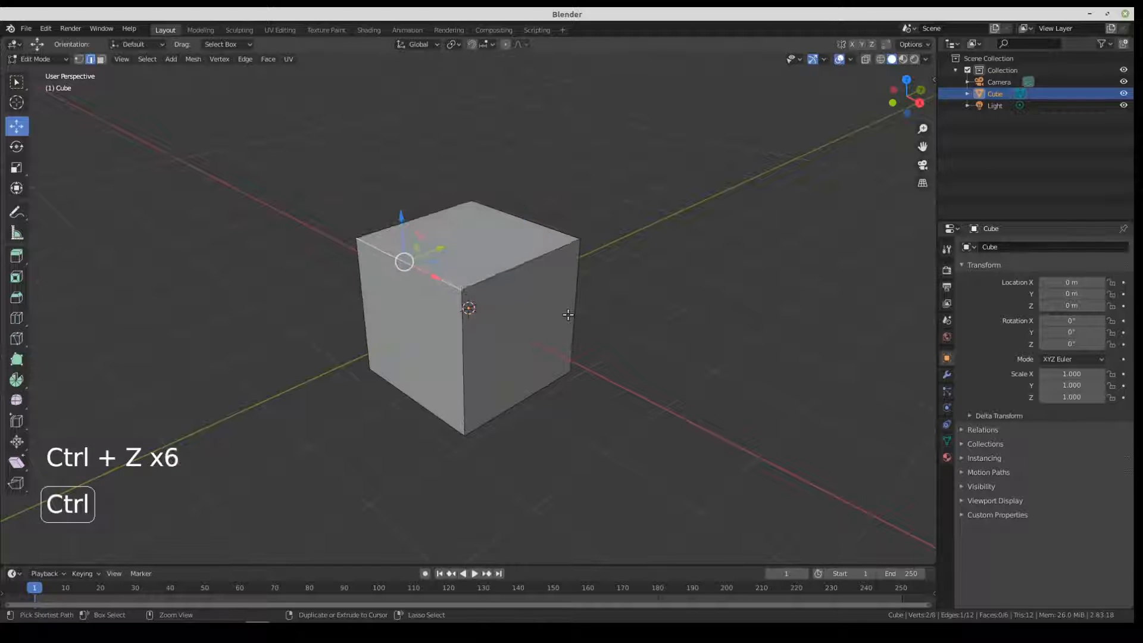
Step: Shorten the upper edge parallel to the Y axis with the Scale tool, and undo the resize
{"action": "left_click", "coordinate": [16, 167]}
{"action": "left_click", "coordinate": [504, 272]}
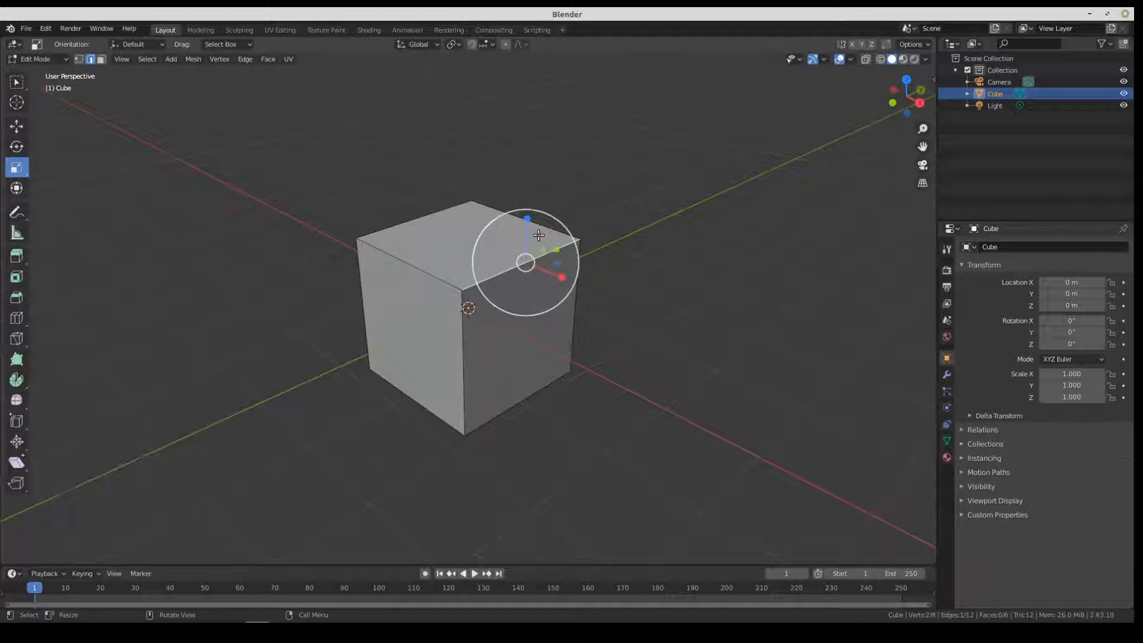
{"action": "left_click_drag", "start_coordinate": [559, 248], "coordinate": [531, 260]}
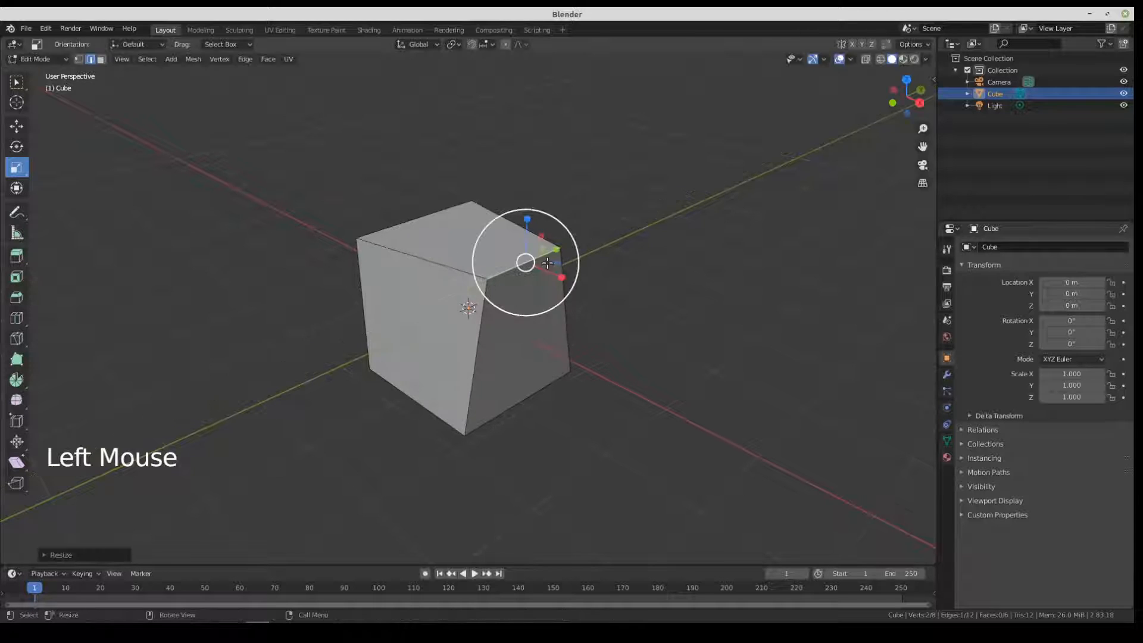
{"action": "key", "text": "ctrl+z"}
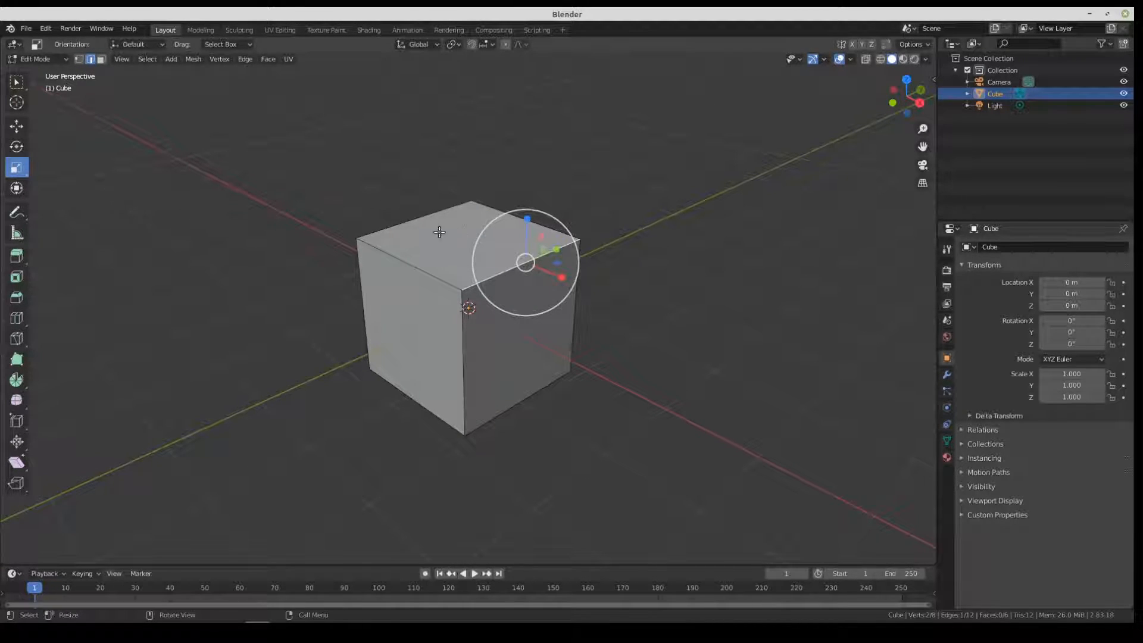
Step: Activate the Move tool, select the cube's upper face in face selection, and try scaling it uniformly
{"action": "left_click", "coordinate": [17, 125]}
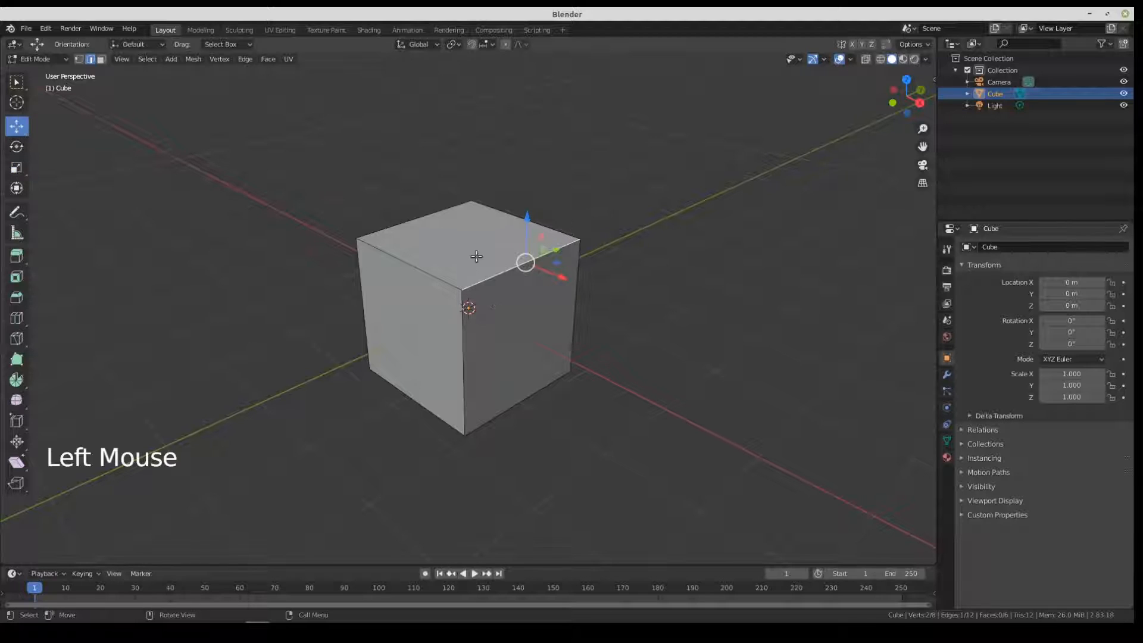
{"action": "left_click", "coordinate": [102, 59]}
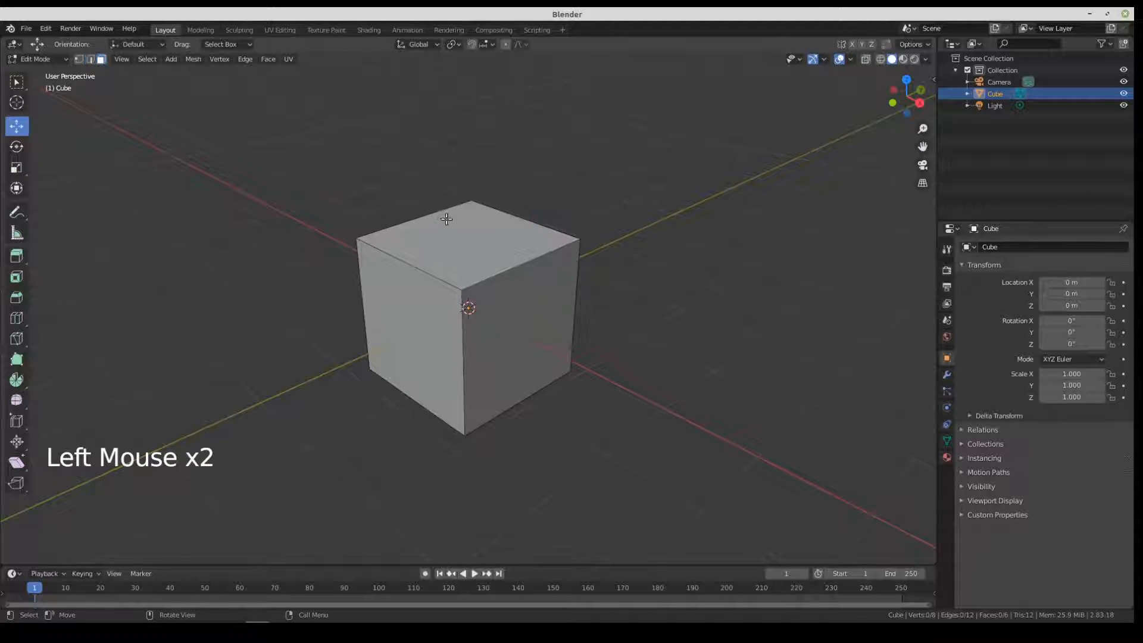
{"action": "left_click", "coordinate": [480, 277]}
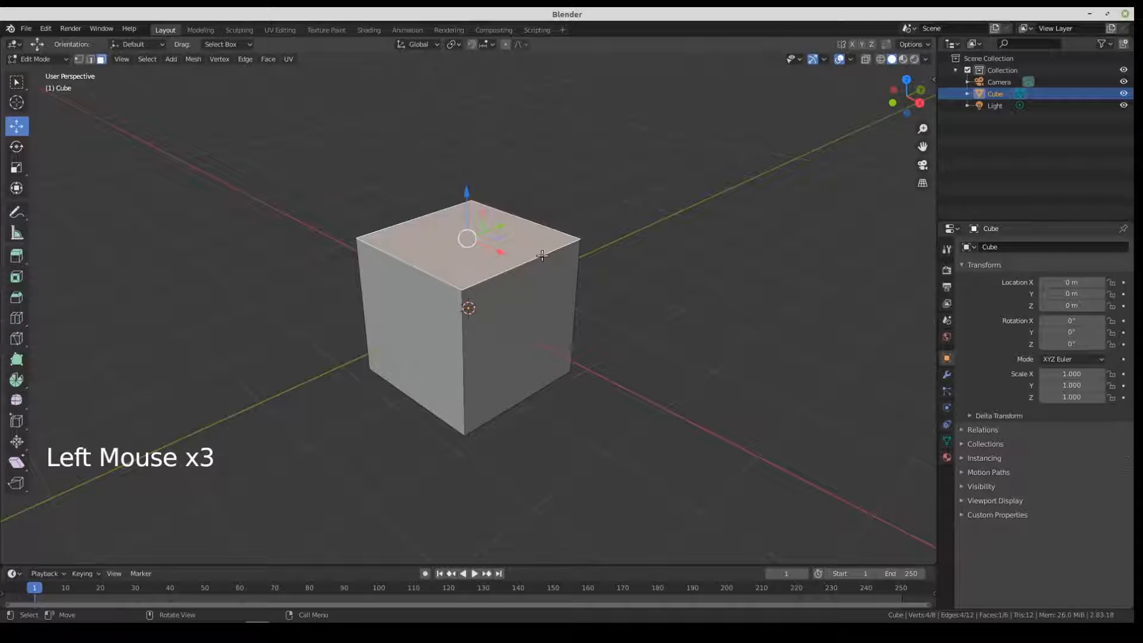
{"action": "key", "text": "s"}
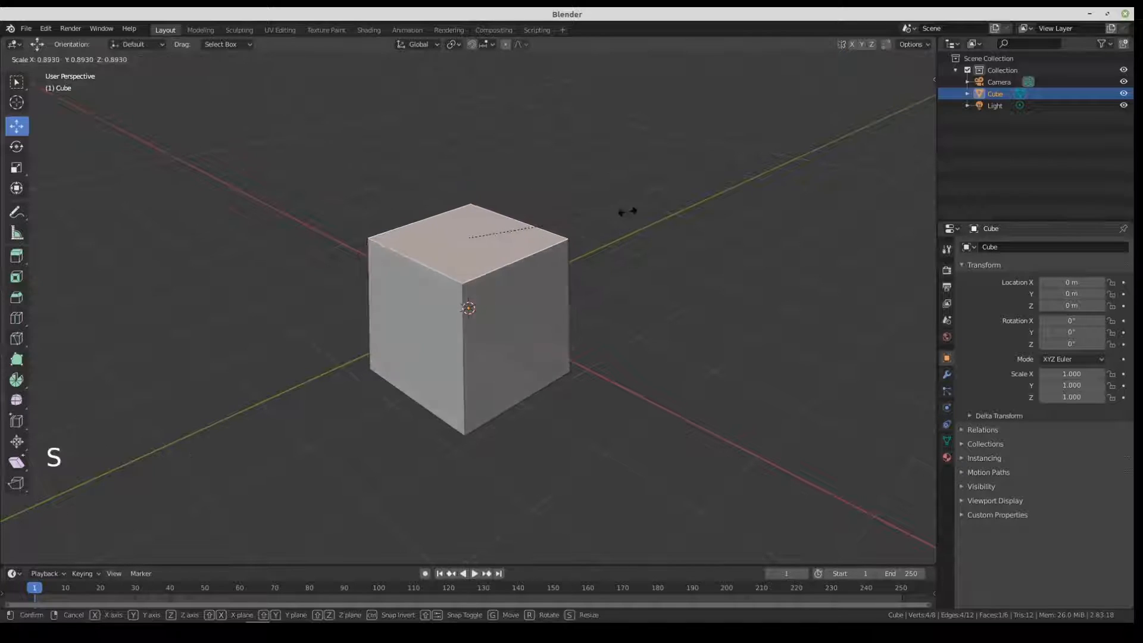
{"action": "right_click", "coordinate": [571, 213]}
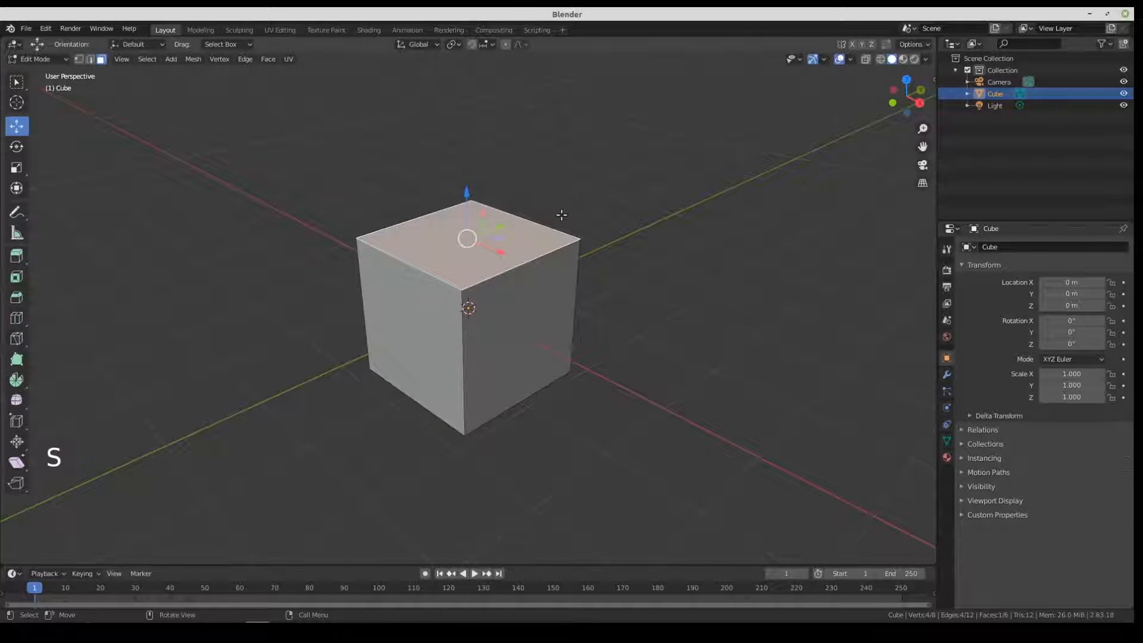
Step: Stretch the cube's upper face along the global Y axis after trying the X axis
{"action": "key", "text": "s"}
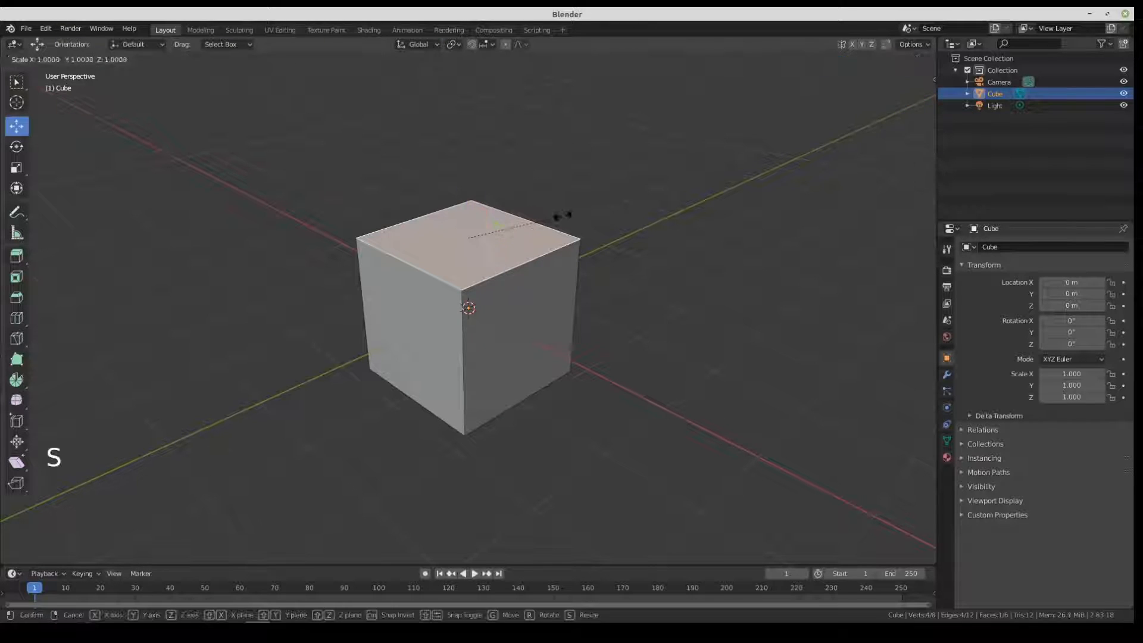
{"action": "key", "text": "x"}
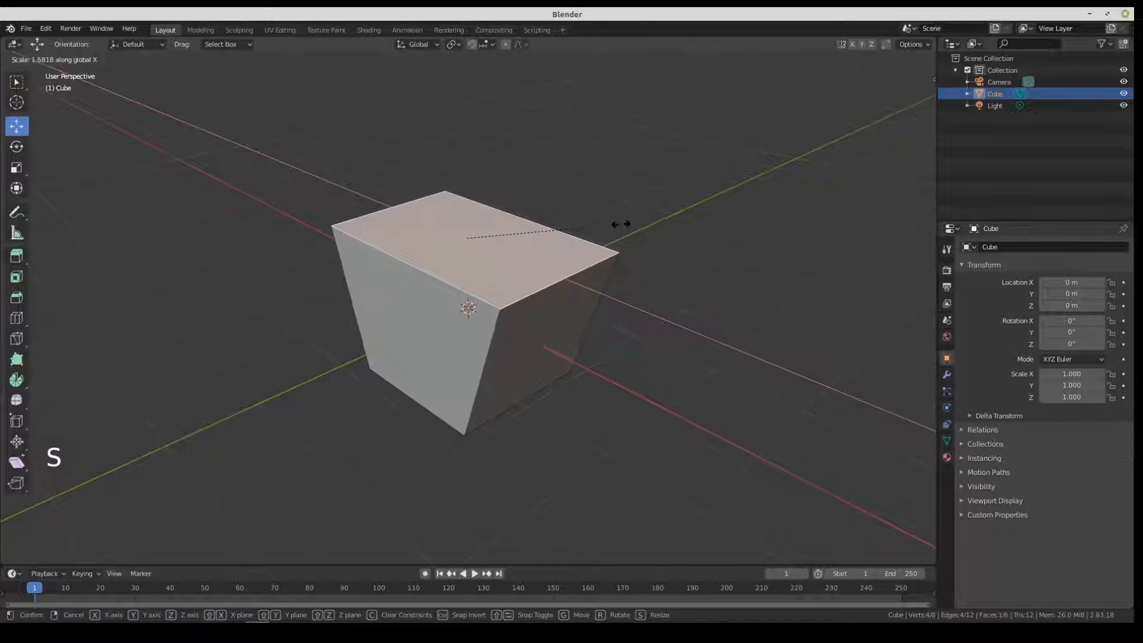
{"action": "key", "text": "y"}
{"action": "left_click", "coordinate": [640, 212]}
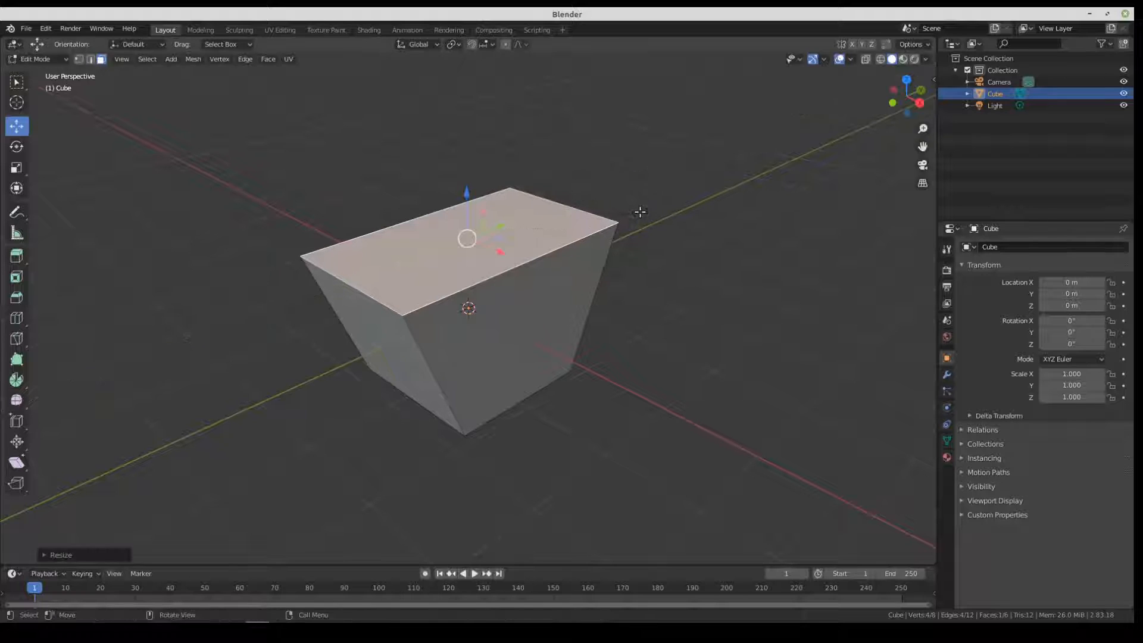
Step: Undo the upper face's stretch and its selection, returning to edge selection
{"action": "key", "text": "ctrl+z"}
{"action": "key", "text": "ctrl+z"}
{"action": "key", "text": "ctrl+z"}
{"action": "key", "text": "ctrl+z"}
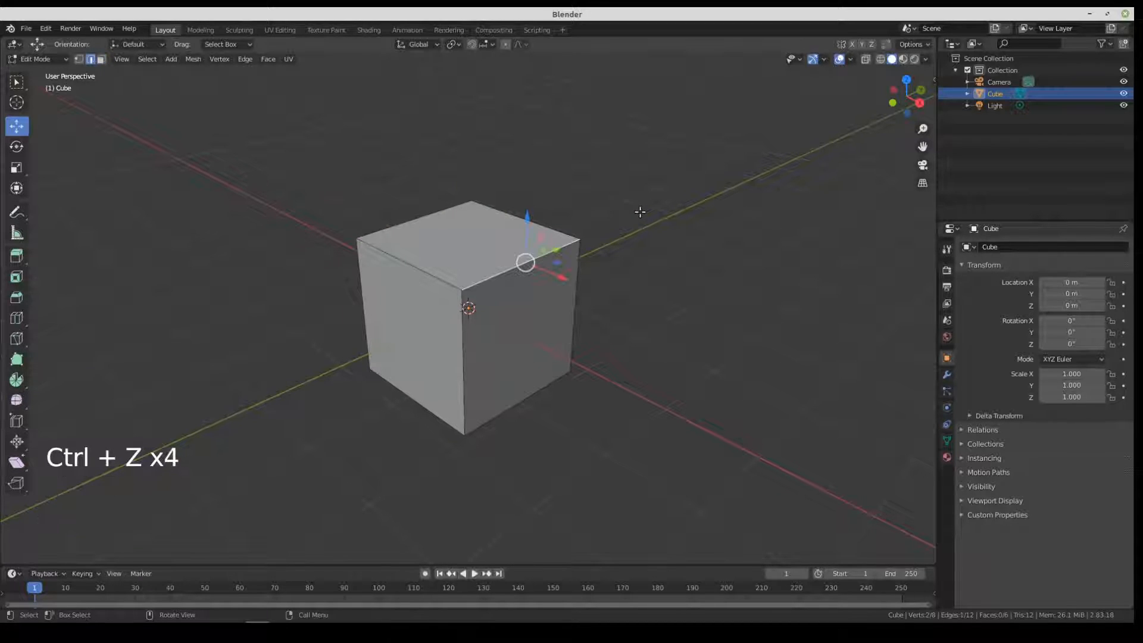
Step: Practise selecting and deselecting the whole cube mesh, finishing with all of its geometry selected
{"action": "key", "text": "a"}
{"action": "key", "text": "a"}
{"action": "key", "text": "a"}
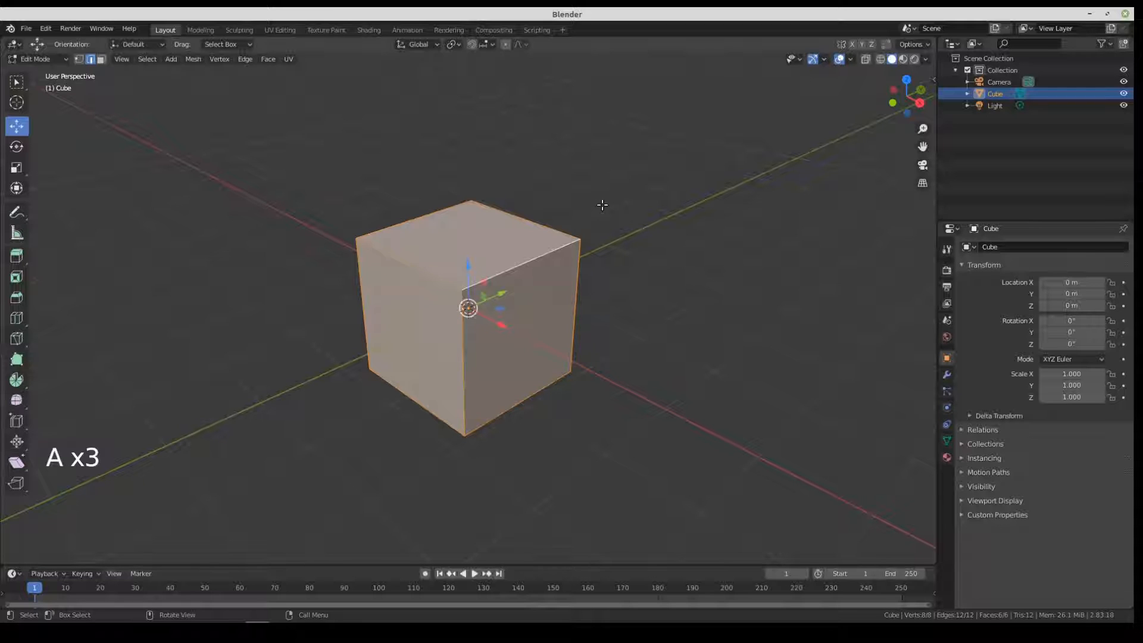
{"action": "middle_click_drag", "start_coordinate": [475, 270], "coordinate": [518, 250]}
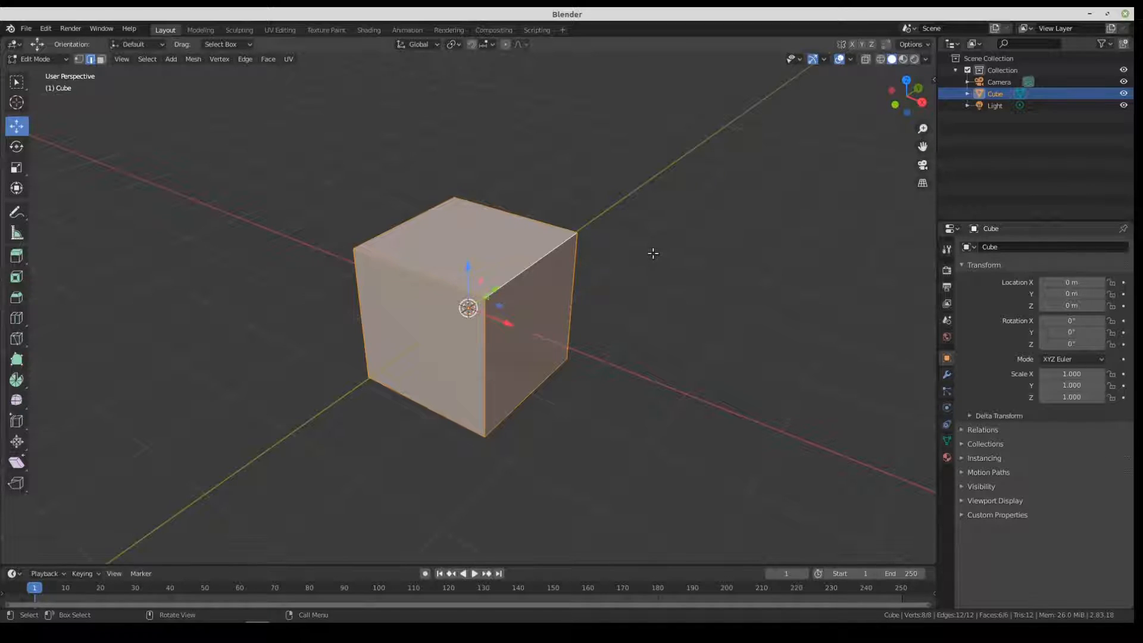
{"action": "key", "text": "a"}
{"action": "key", "text": "a"}
{"action": "key", "text": "a"}
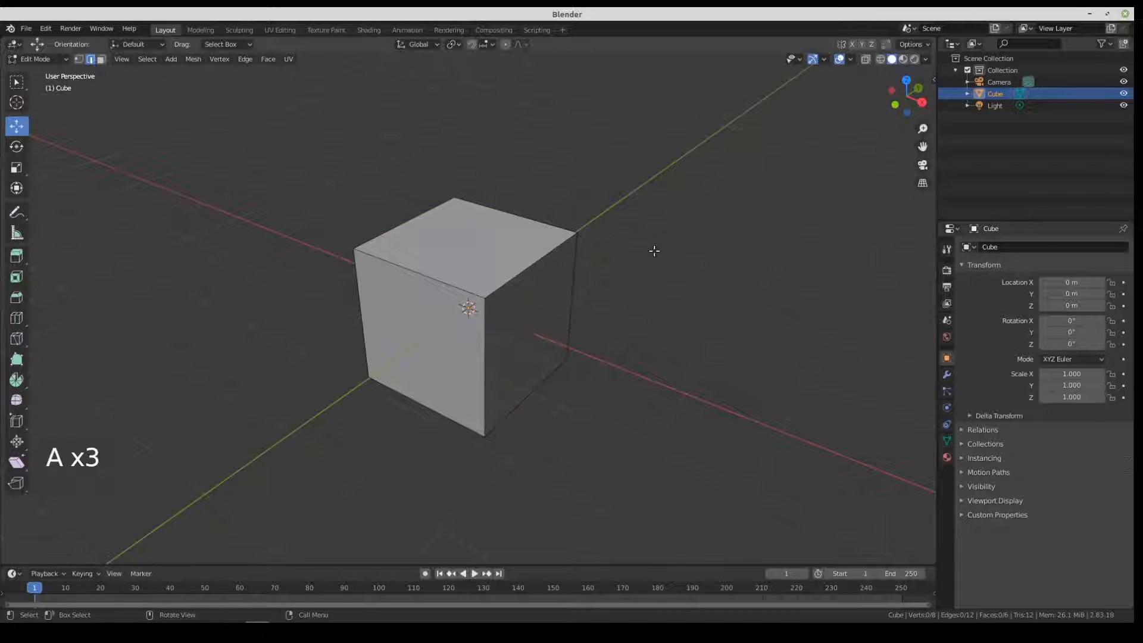
{"action": "key", "text": "a"}
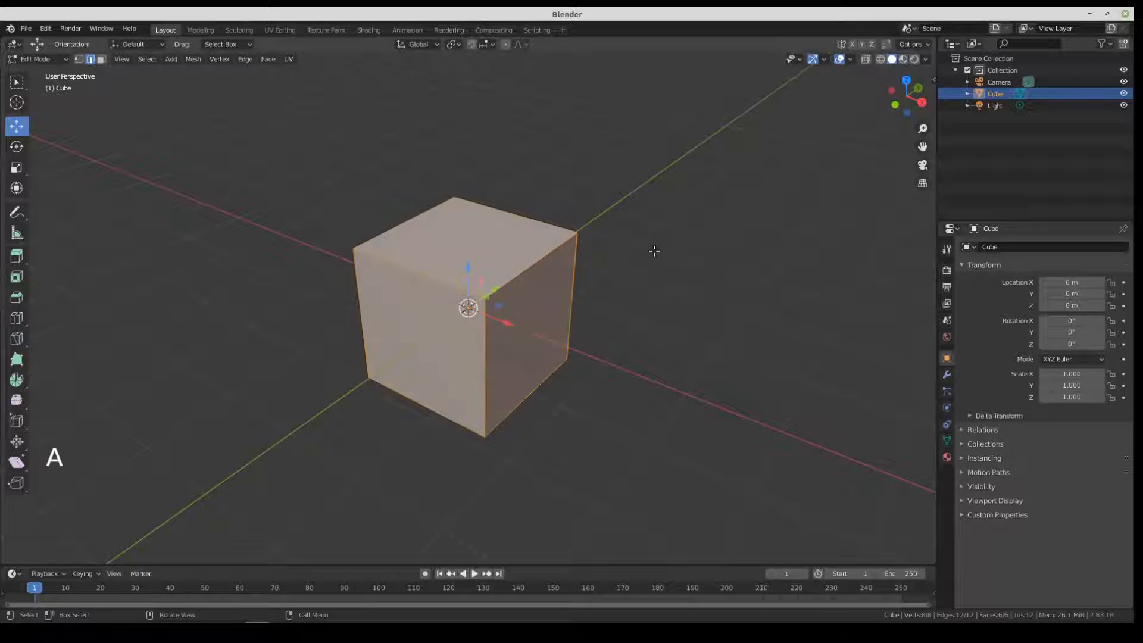
Step: Toggle the selection of the cube's entire mesh several times, finishing with nothing selected
{"action": "key", "text": "a"}
{"action": "key", "text": "a"}
{"action": "key", "text": "a"}
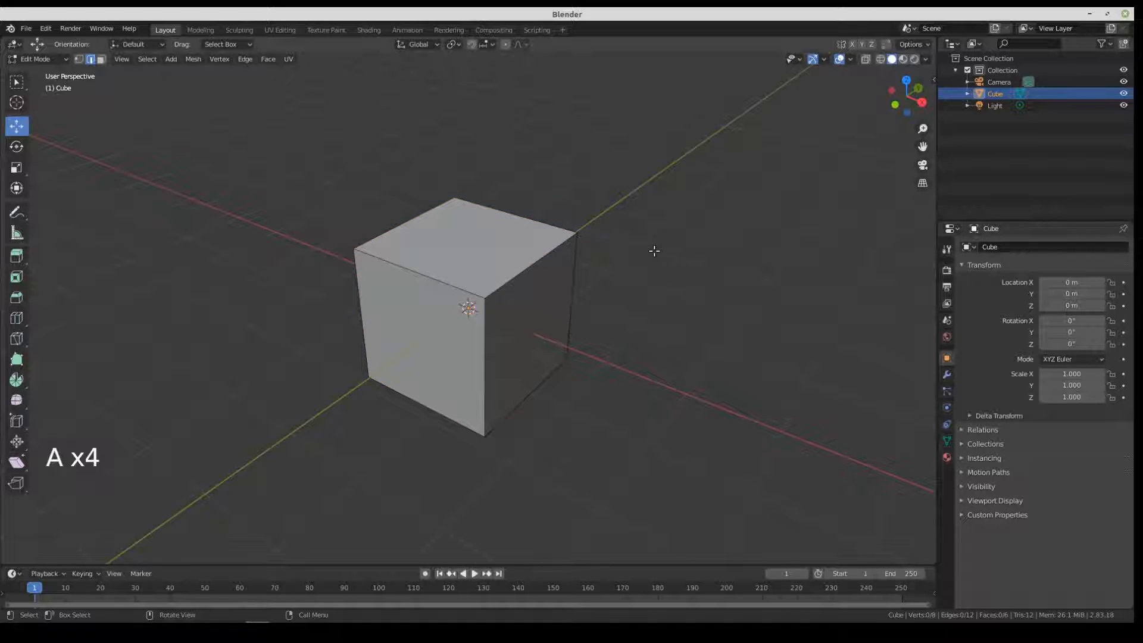
{"action": "key", "text": "a"}
{"action": "key", "text": "a"}
{"action": "key", "text": "a"}
{"action": "key", "text": "a"}
Step: Add a centred vertical loop cut around the cube, dividing it into two halves along the X axis
{"action": "middle_click_drag", "start_coordinate": [459, 327], "coordinate": [472, 306]}
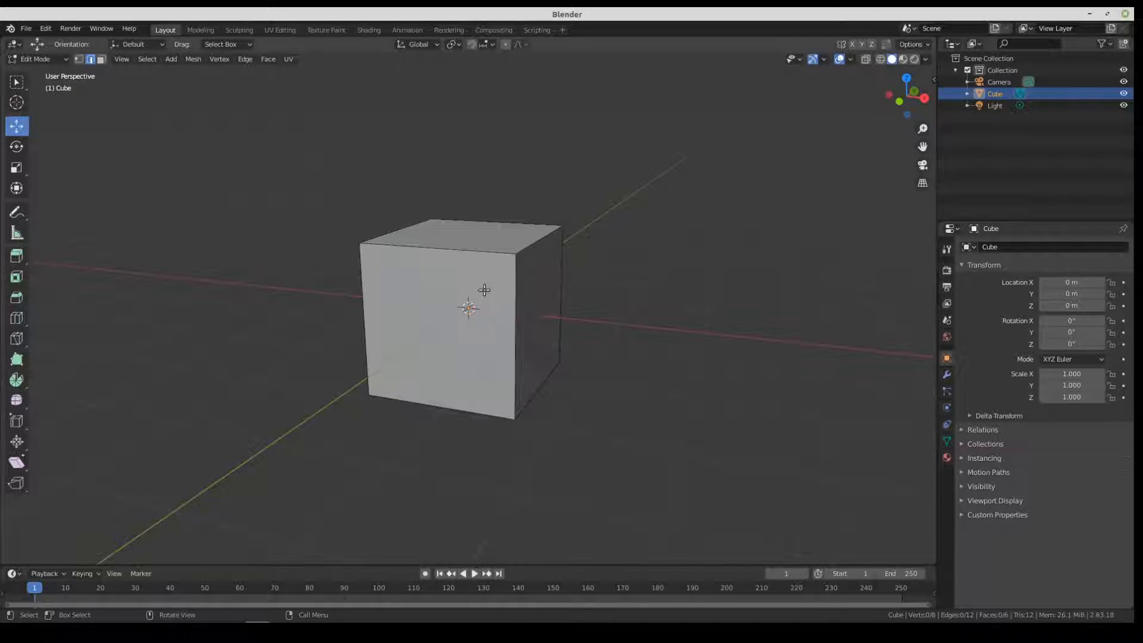
{"action": "key", "text": "ctrl"}
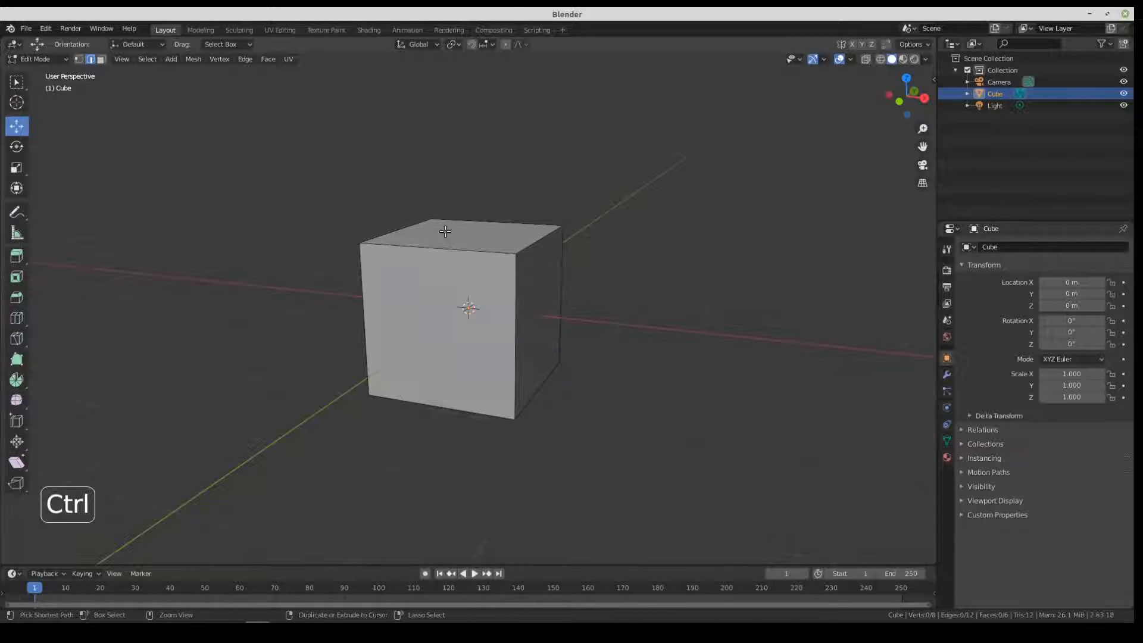
{"action": "key", "text": "ctrl+r"}
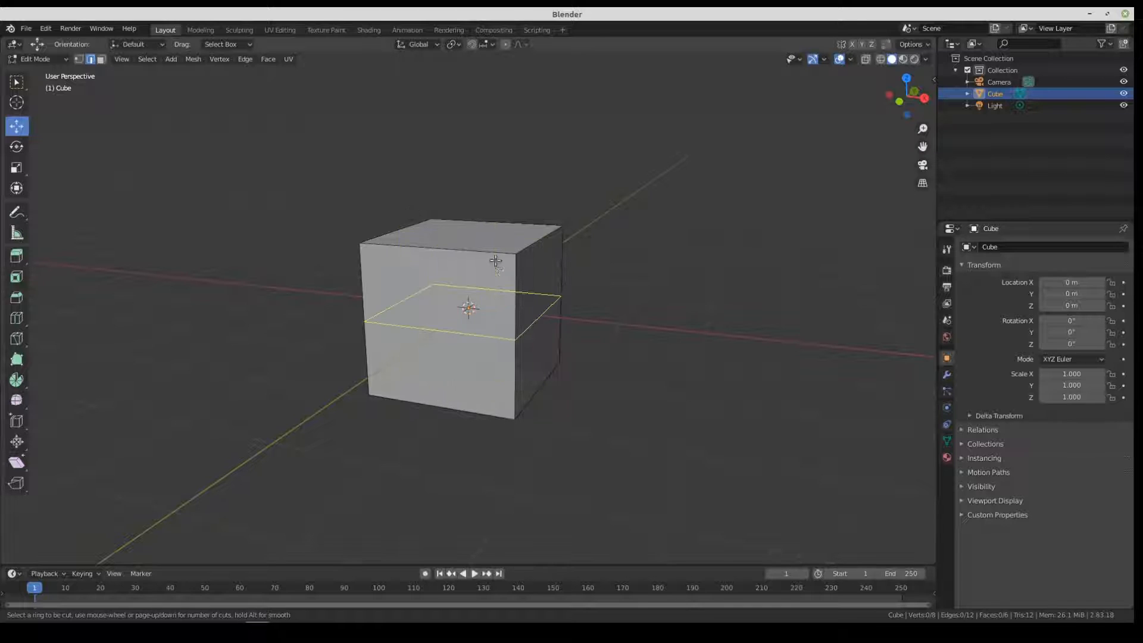
{"action": "left_click", "coordinate": [511, 230]}
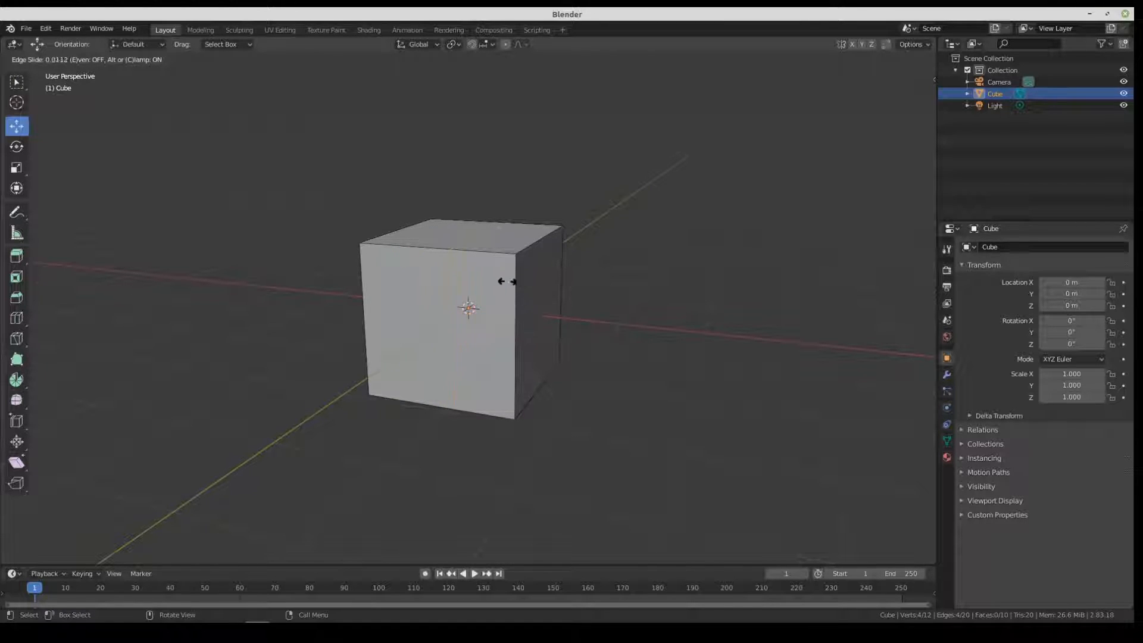
{"action": "left_click", "coordinate": [508, 213]}
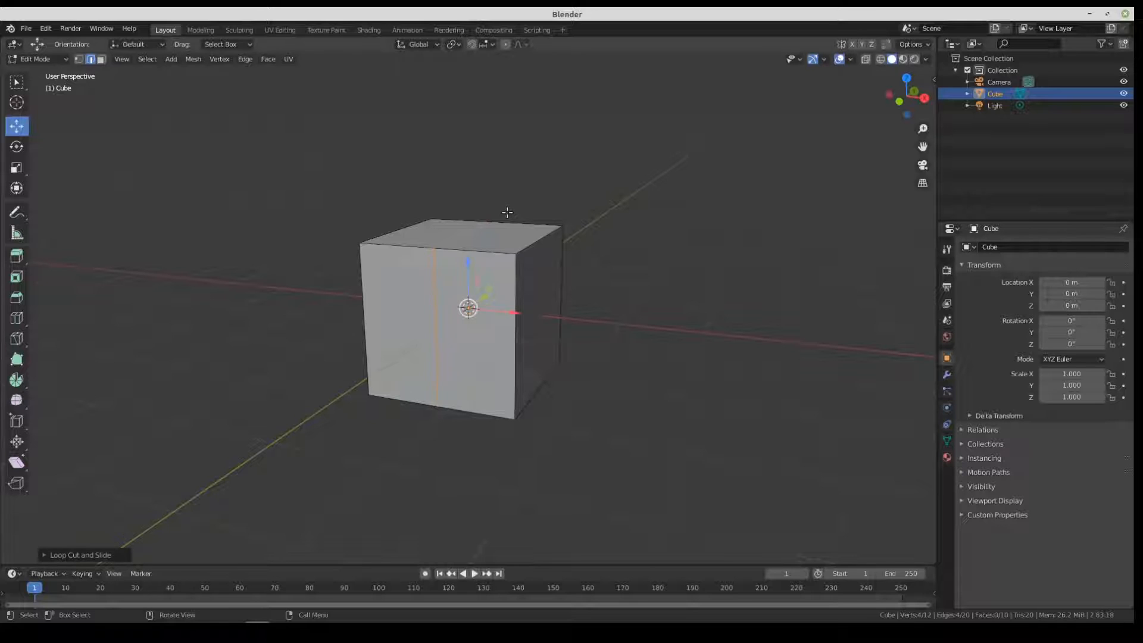
{"action": "middle_click_drag", "start_coordinate": [598, 245], "coordinate": [565, 260]}
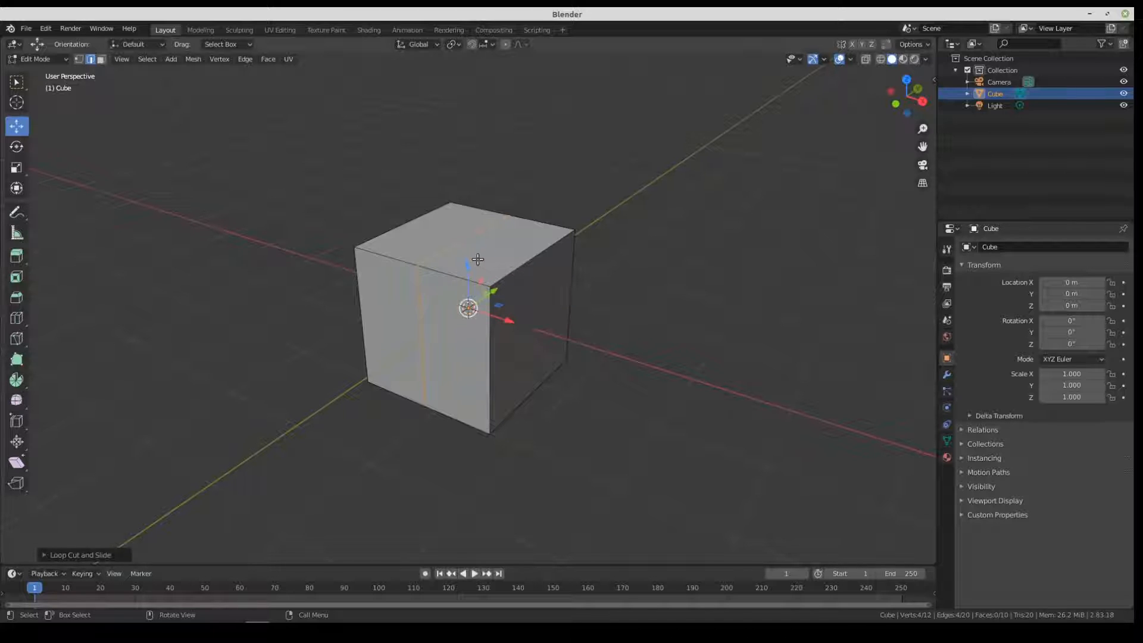
{"action": "key", "text": "Return"}
{"action": "middle_click_drag", "start_coordinate": [468, 319], "coordinate": [570, 316]}
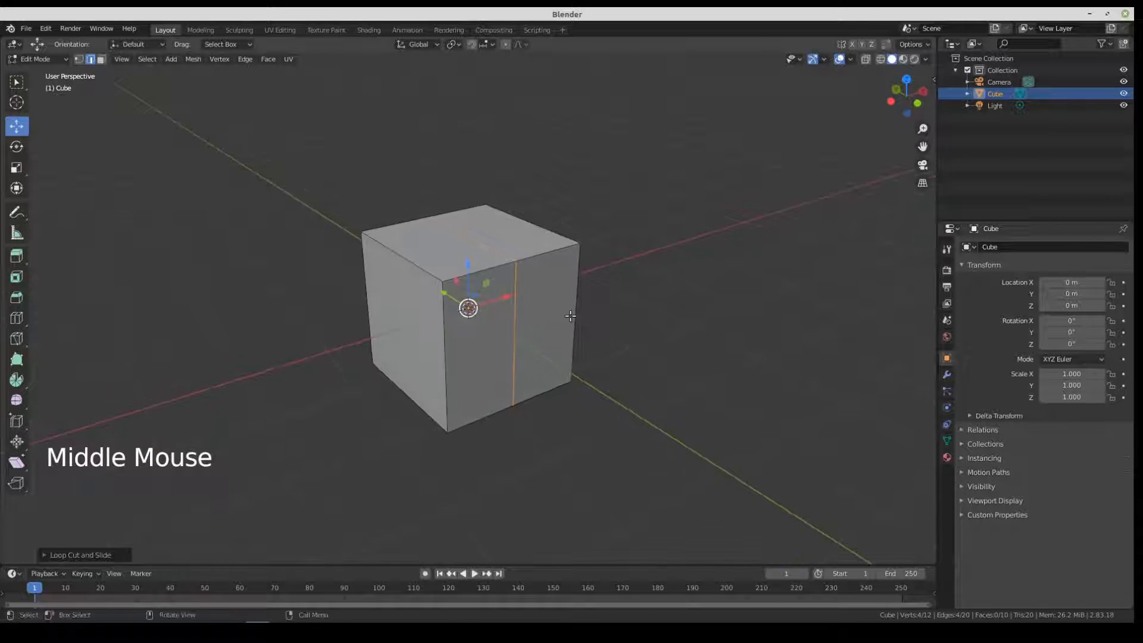
Step: Try lowering the cube's upper corner vertex on the negative X and negative Y side along Z, and undo the move
{"action": "left_click", "coordinate": [80, 59]}
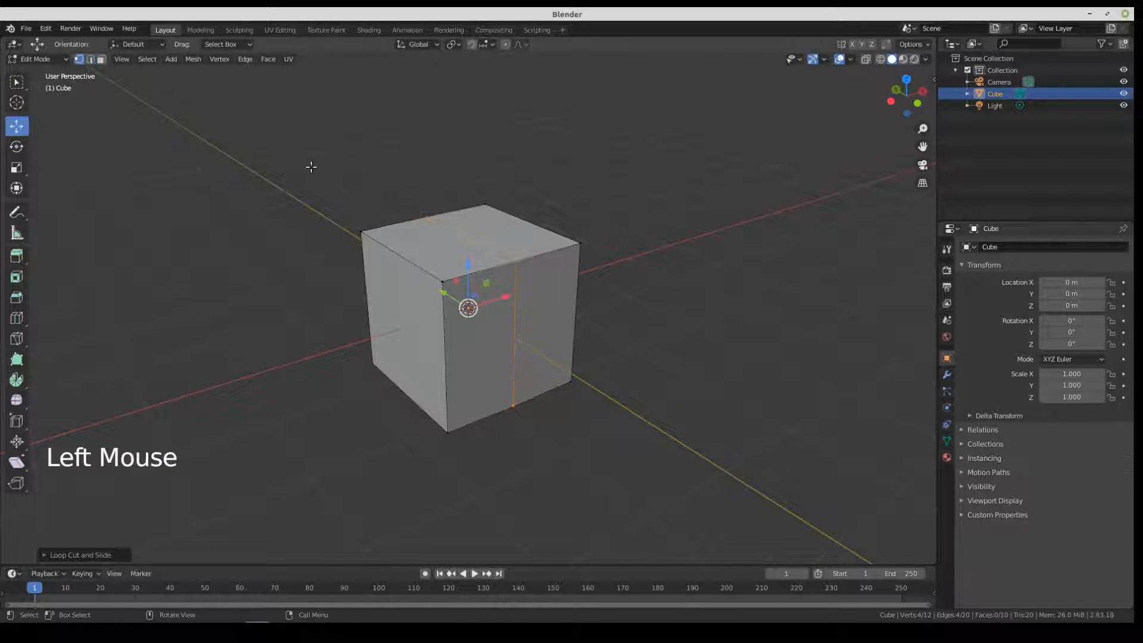
{"action": "left_click", "coordinate": [445, 281]}
{"action": "left_click_drag", "start_coordinate": [437, 239], "coordinate": [437, 277]}
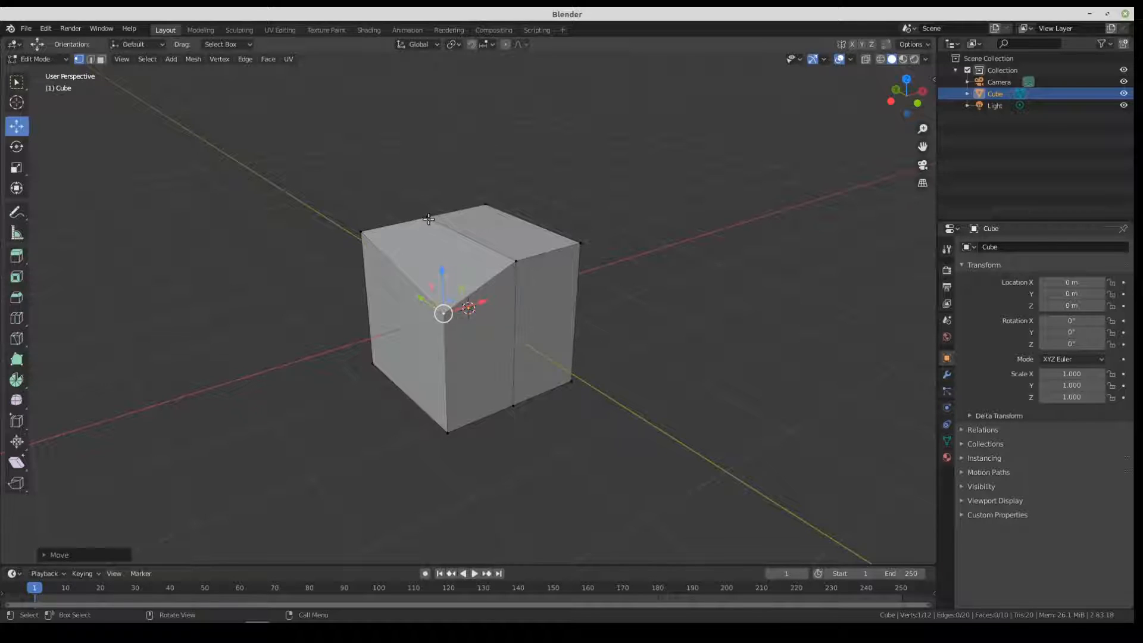
{"action": "middle_click_drag", "start_coordinate": [552, 373], "coordinate": [441, 242]}
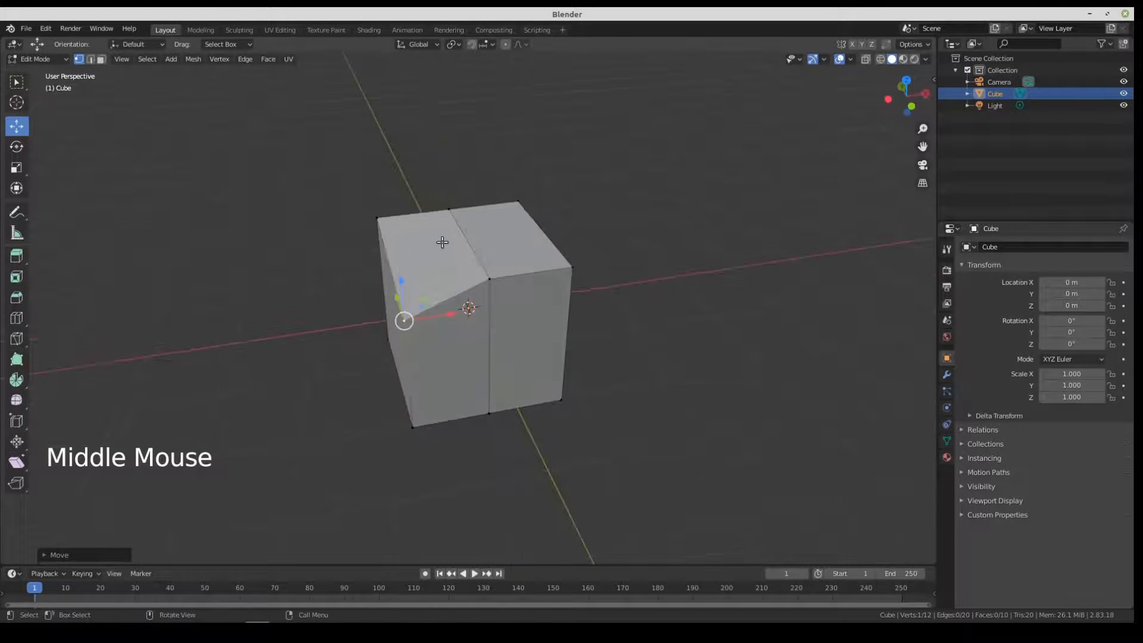
{"action": "key", "text": "ctrl+z"}
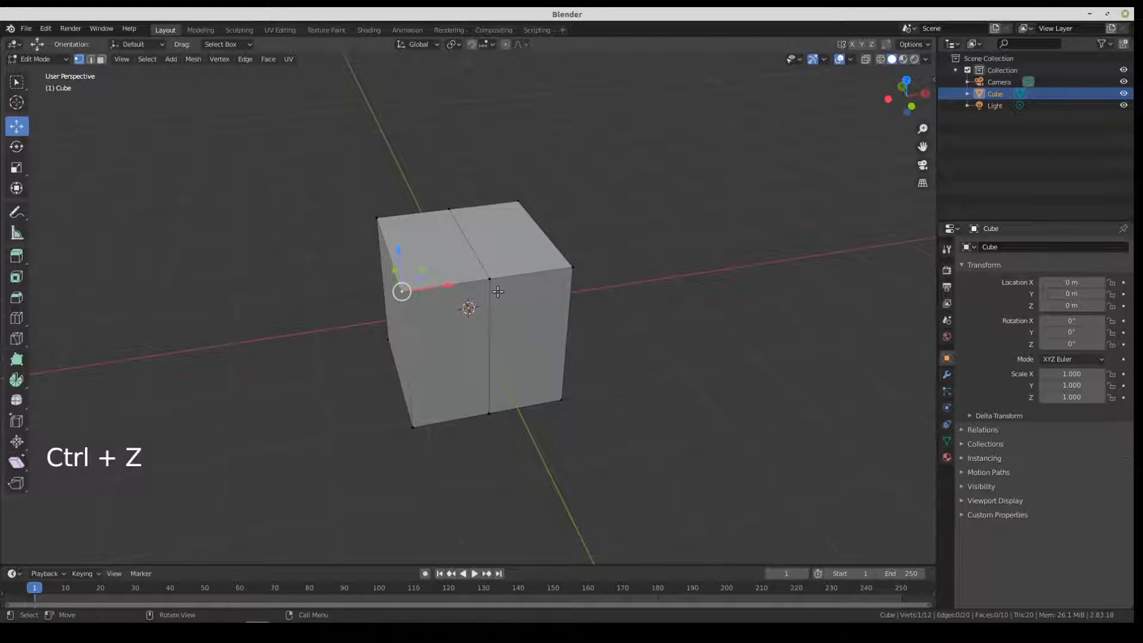
{"action": "middle_click_drag", "start_coordinate": [498, 291], "coordinate": [414, 218]}
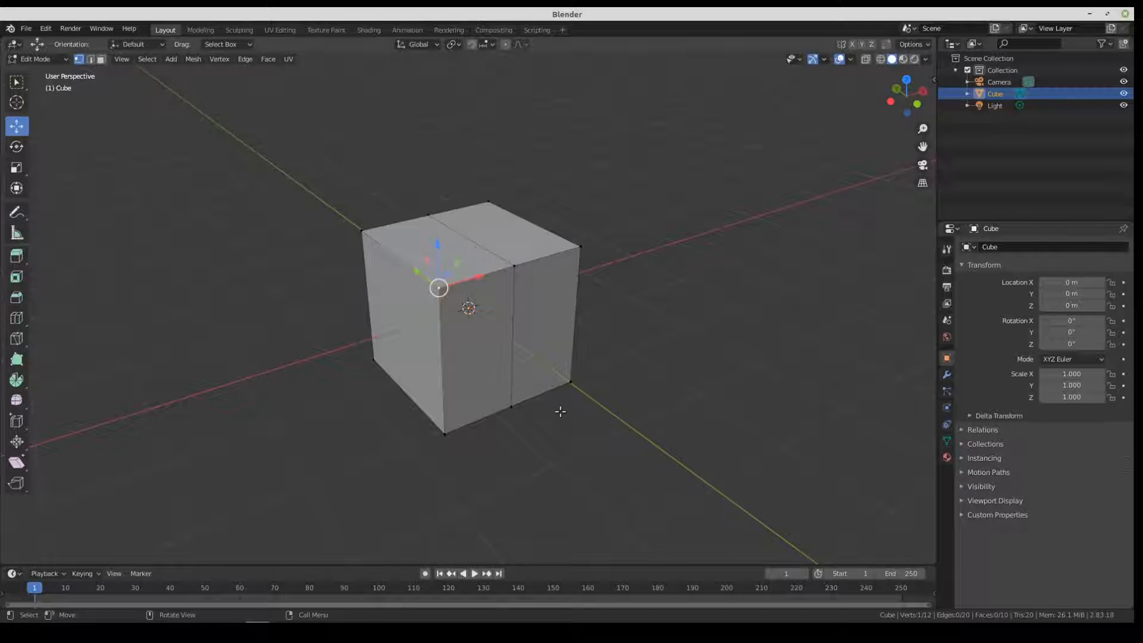
Step: Select the cube's negative X side face and delete its vertices, after trying and undoing a deletion with the Faces option
{"action": "left_click", "coordinate": [102, 60]}
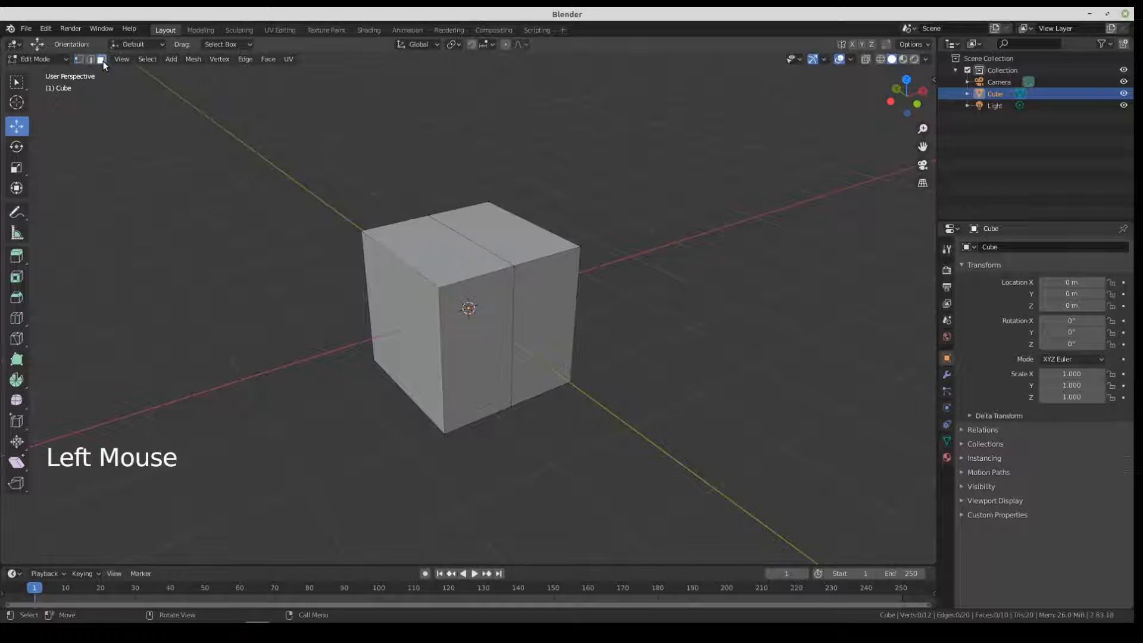
{"action": "left_click", "coordinate": [401, 328]}
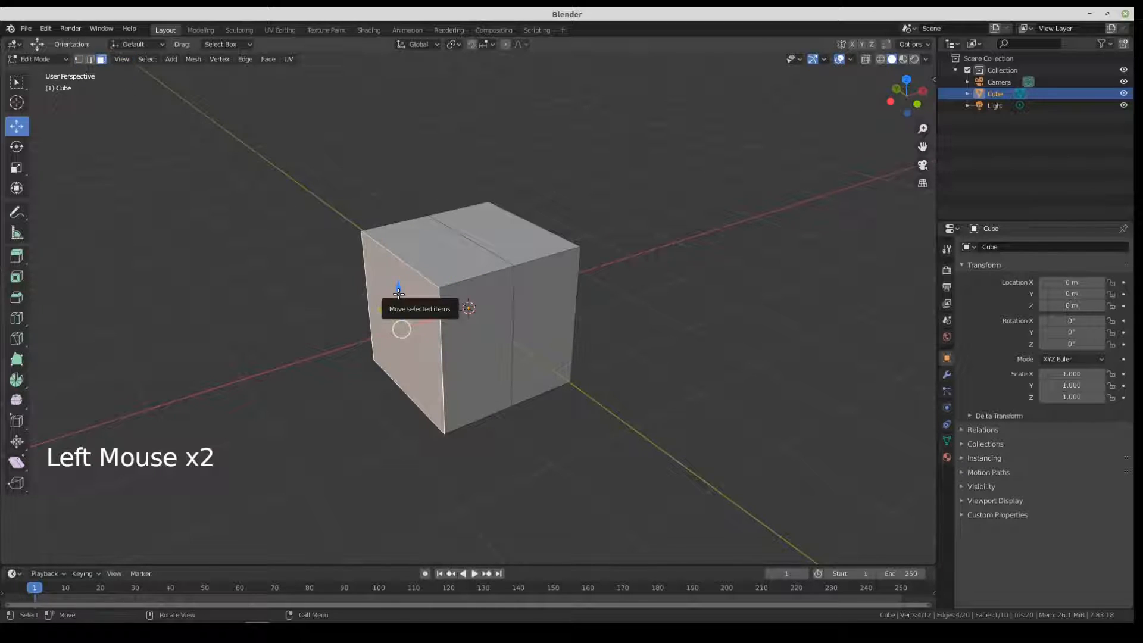
{"action": "key", "text": "Delete"}
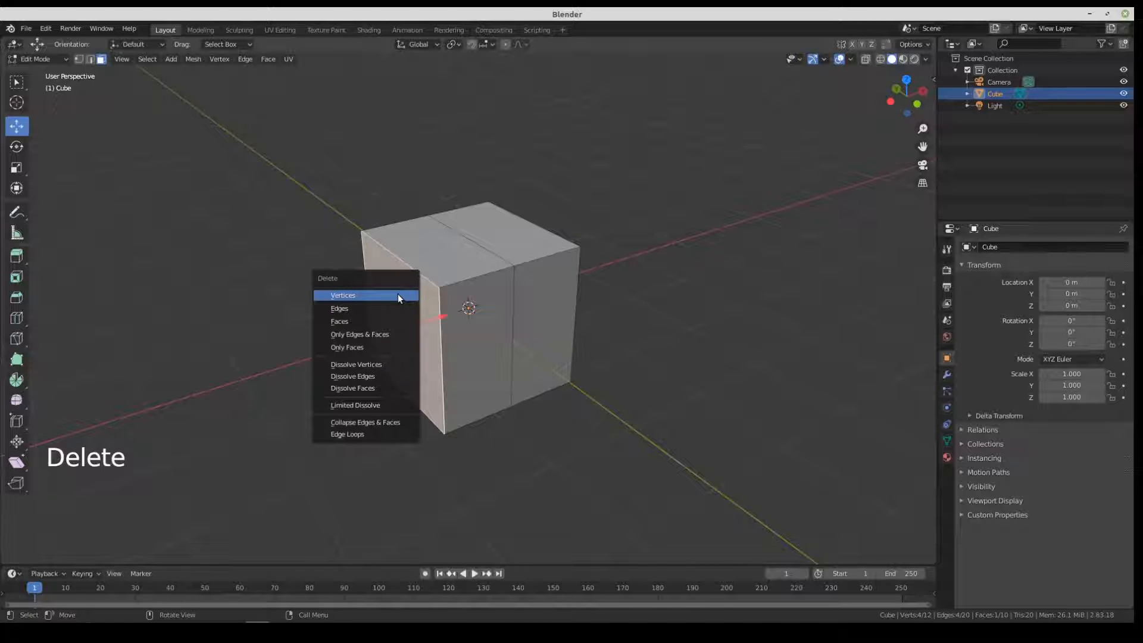
{"action": "left_click", "coordinate": [346, 322]}
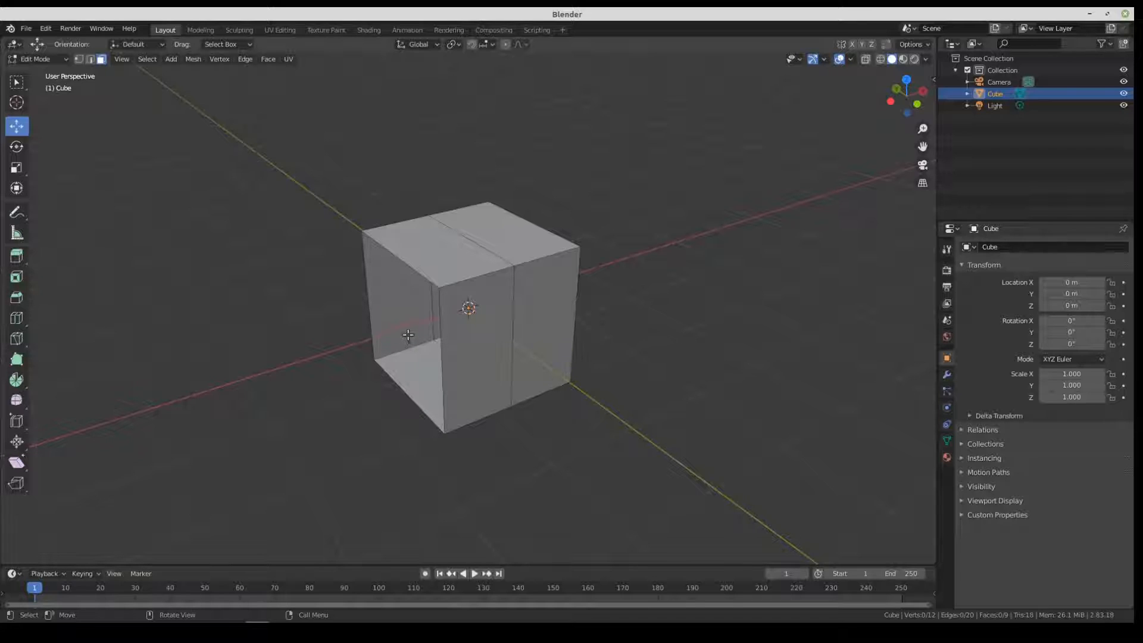
{"action": "key", "text": "ctrl+z"}
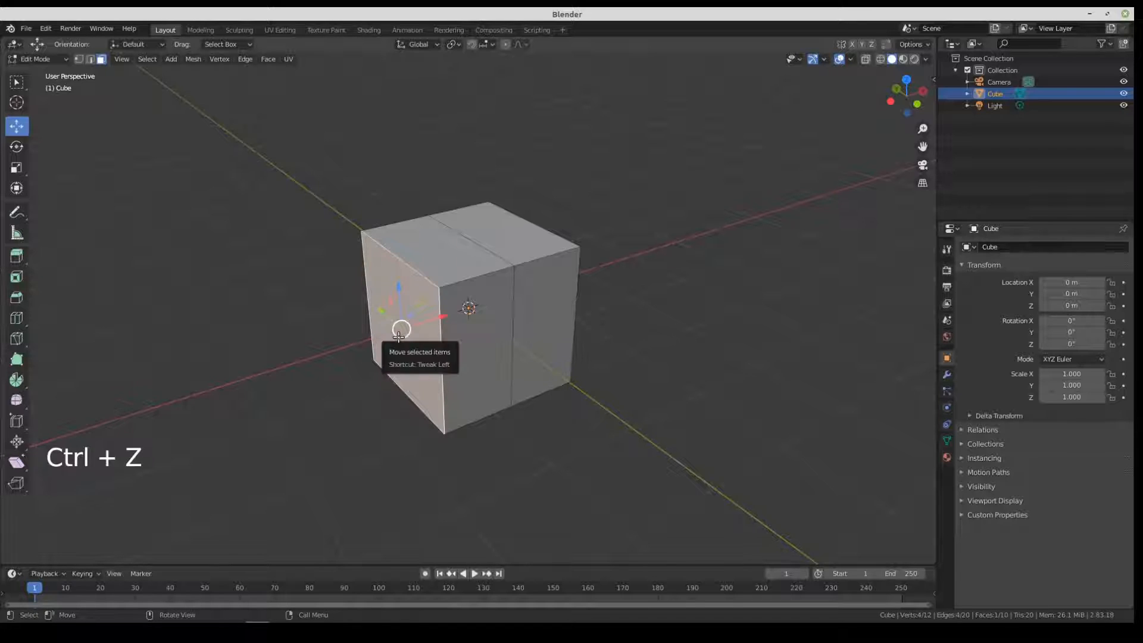
{"action": "key", "text": "Delete"}
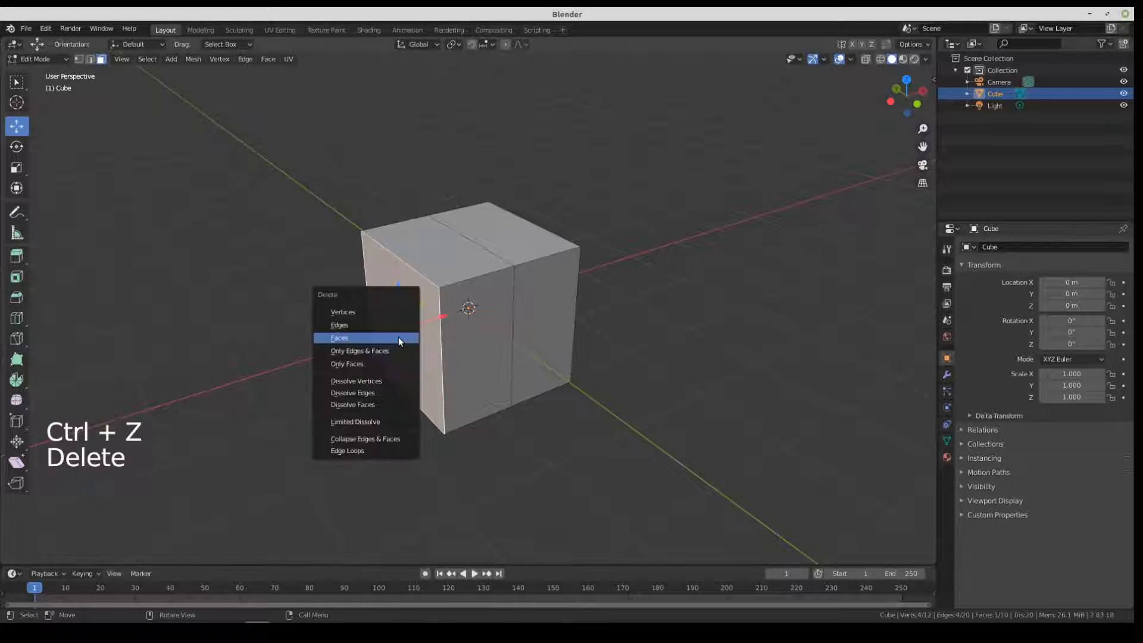
{"action": "left_click", "coordinate": [372, 312]}
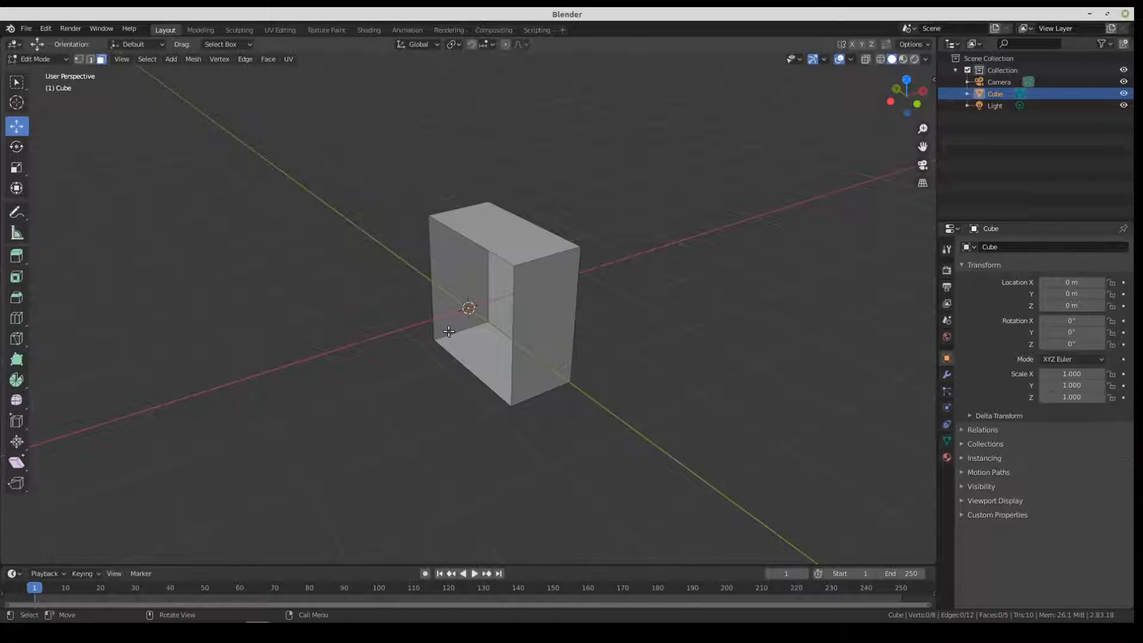
Step: Add a Mirror modifier to the half cube, try its axis options, and keep only the X axis enabled
{"action": "middle_click_drag", "start_coordinate": [670, 271], "coordinate": [577, 263]}
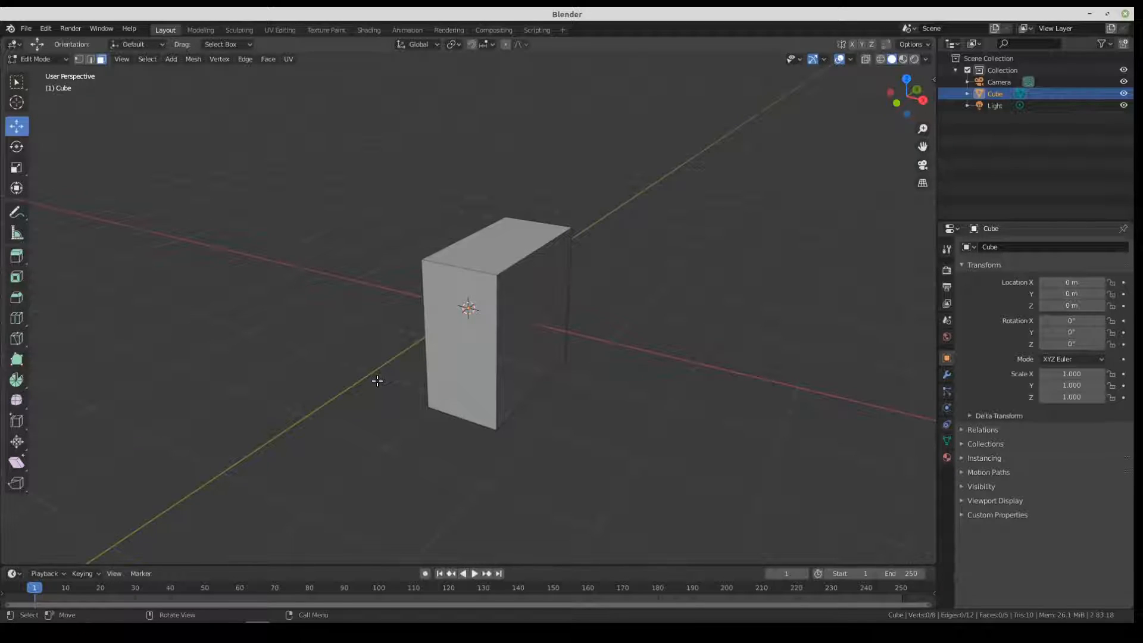
{"action": "left_click", "coordinate": [947, 376]}
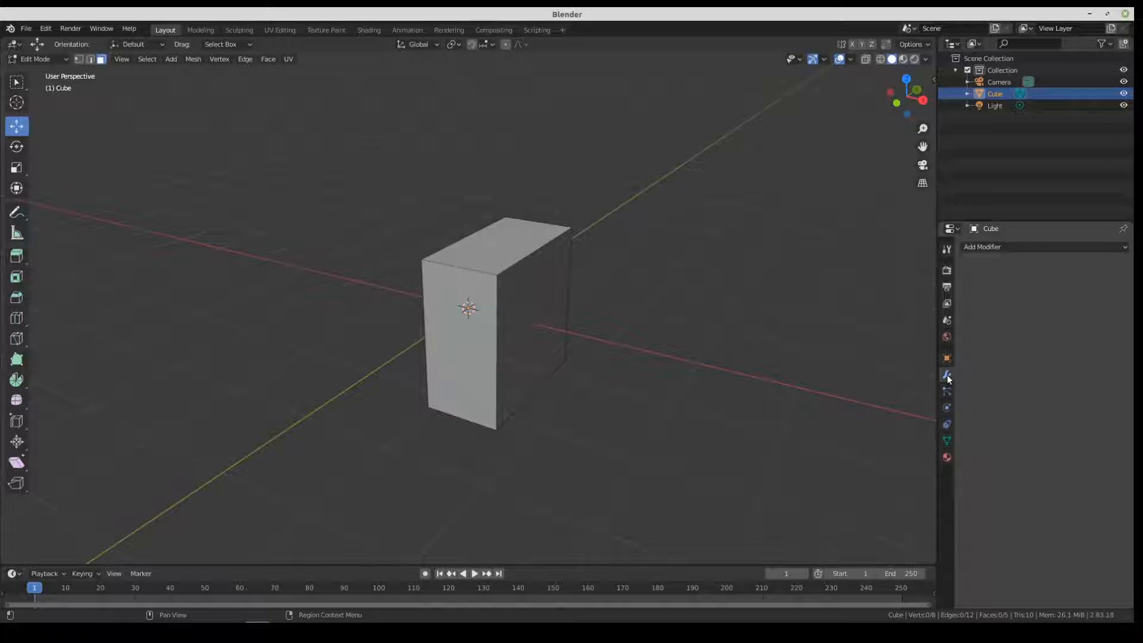
{"action": "left_click", "coordinate": [1024, 249]}
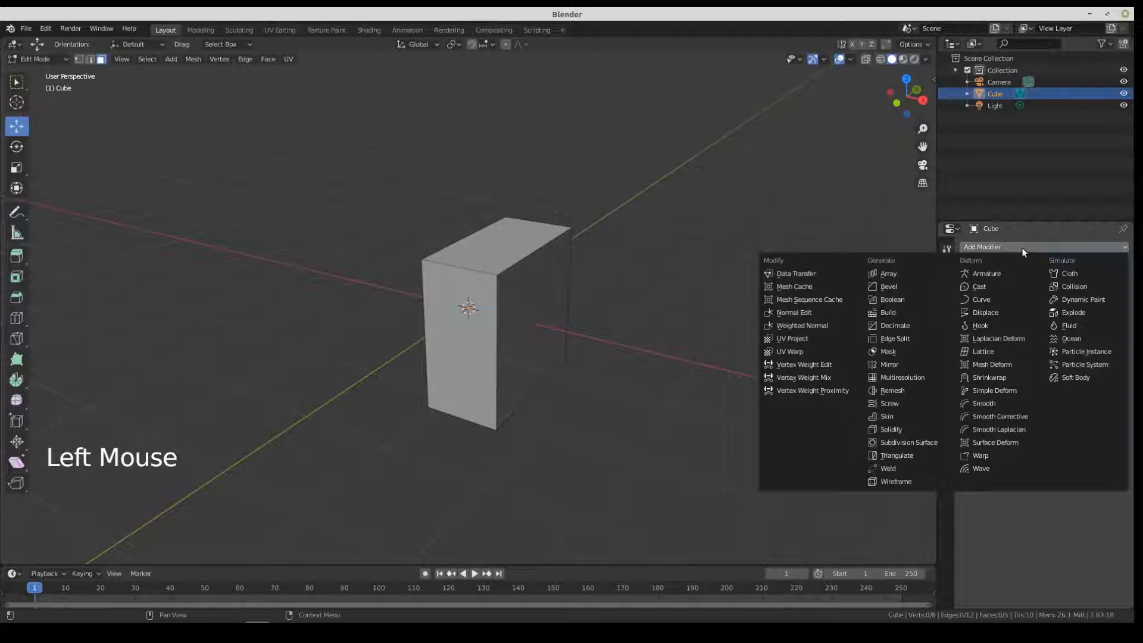
{"action": "left_click", "coordinate": [904, 364]}
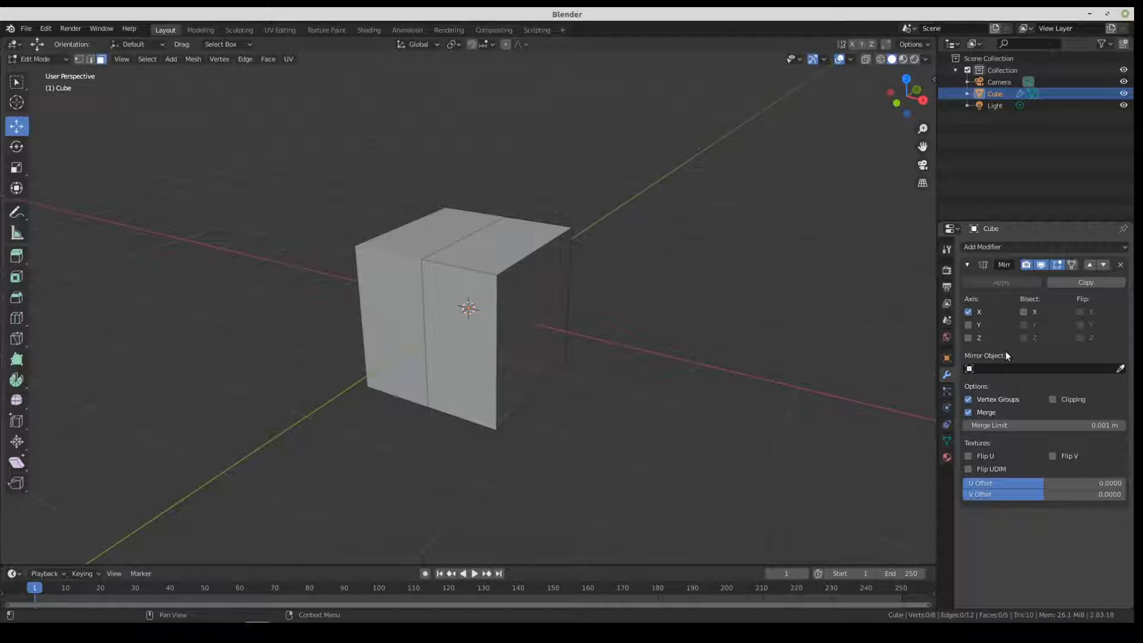
{"action": "left_click", "coordinate": [968, 312]}
{"action": "left_click", "coordinate": [969, 324]}
{"action": "left_click", "coordinate": [969, 324]}
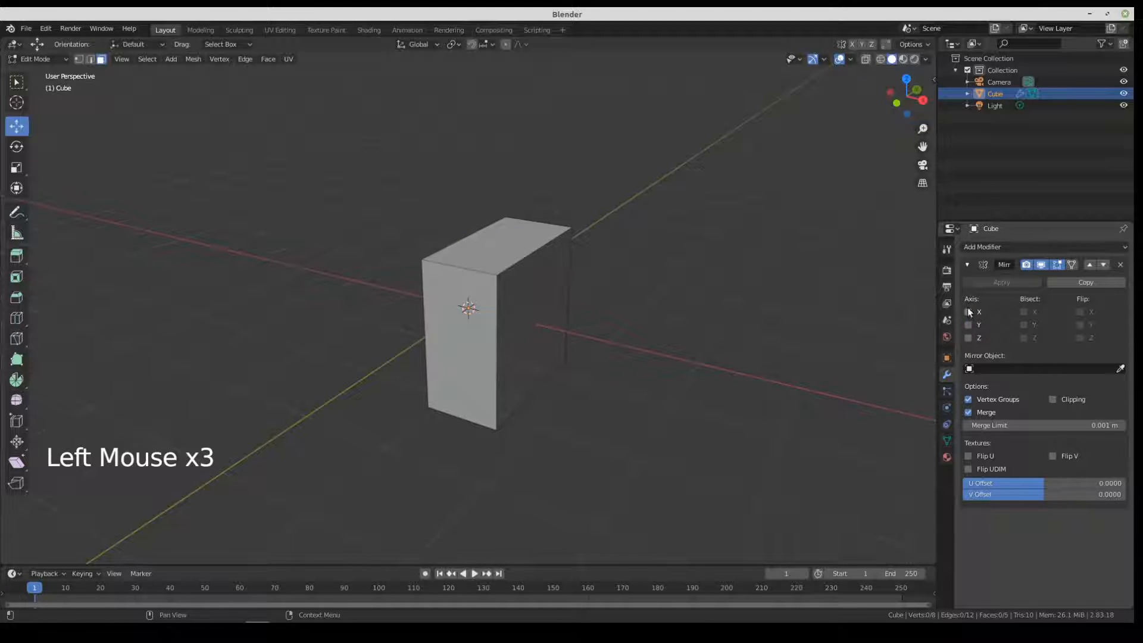
{"action": "left_click", "coordinate": [969, 311]}
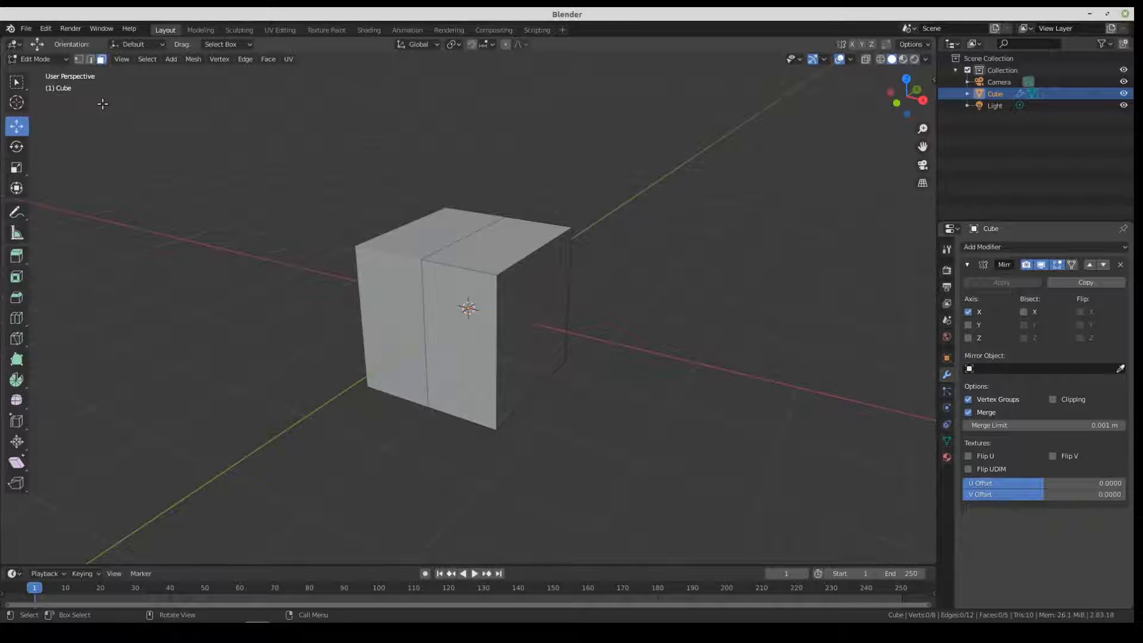
Step: In edge selection, try lowering the upper outer edge of the half cube along Z, and undo the move
{"action": "left_click", "coordinate": [92, 59]}
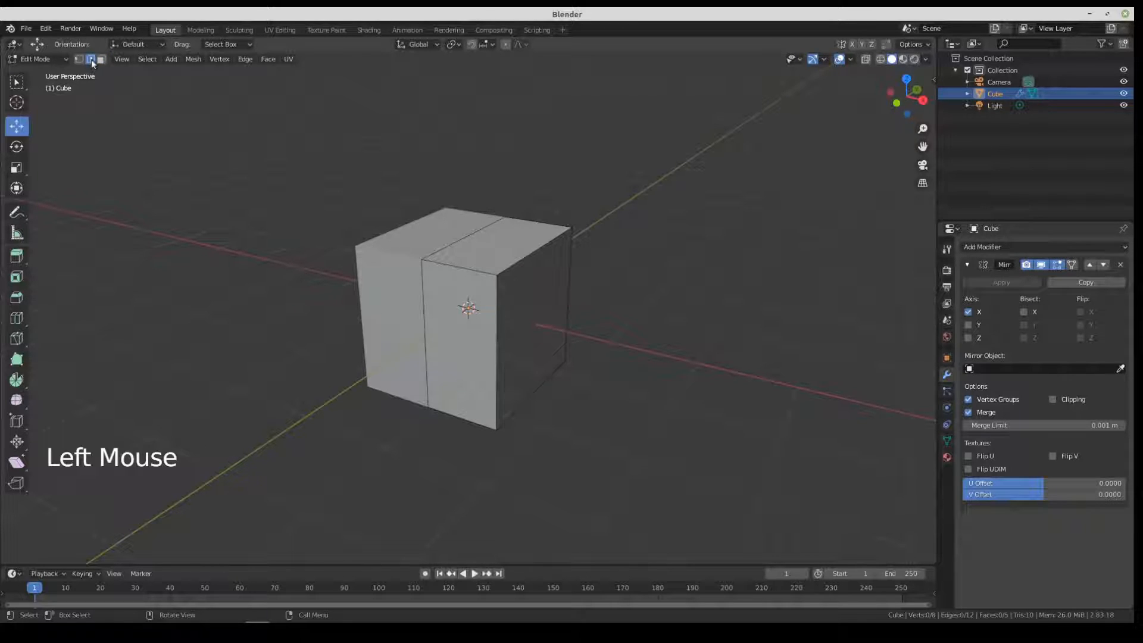
{"action": "left_click", "coordinate": [546, 221]}
{"action": "mouse_move", "coordinate": [540, 205]}
{"action": "left_mouse_down"}
{"action": "mouse_move", "coordinate": [544, 287]}
{"action": "mouse_move", "coordinate": [549, 207]}
{"action": "left_mouse_up"}
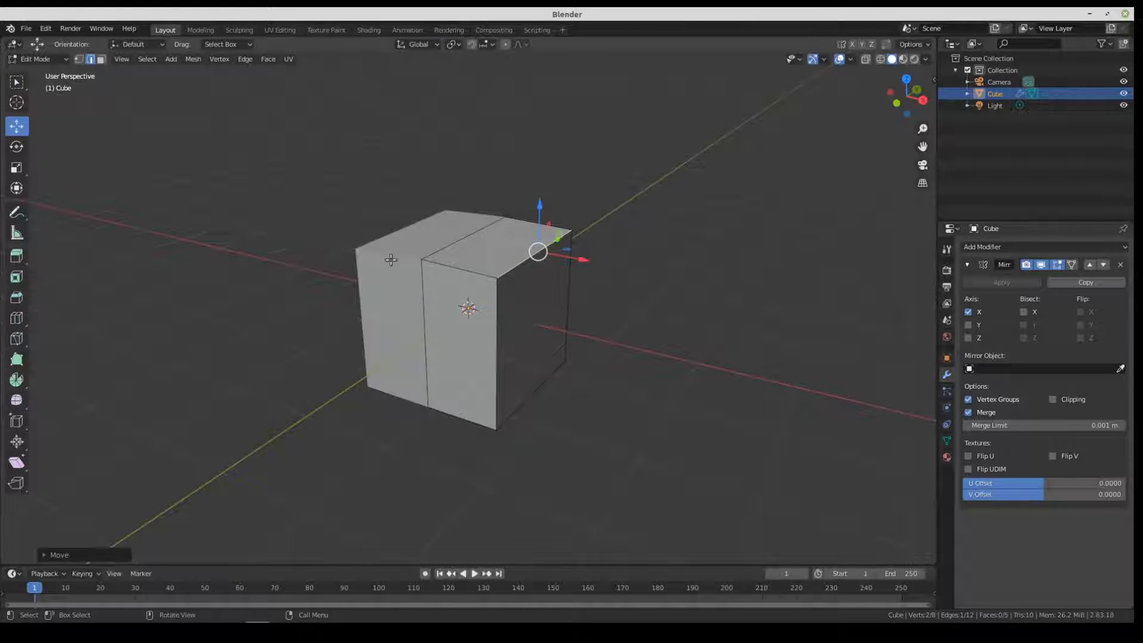
{"action": "key", "text": "ctrl+z"}
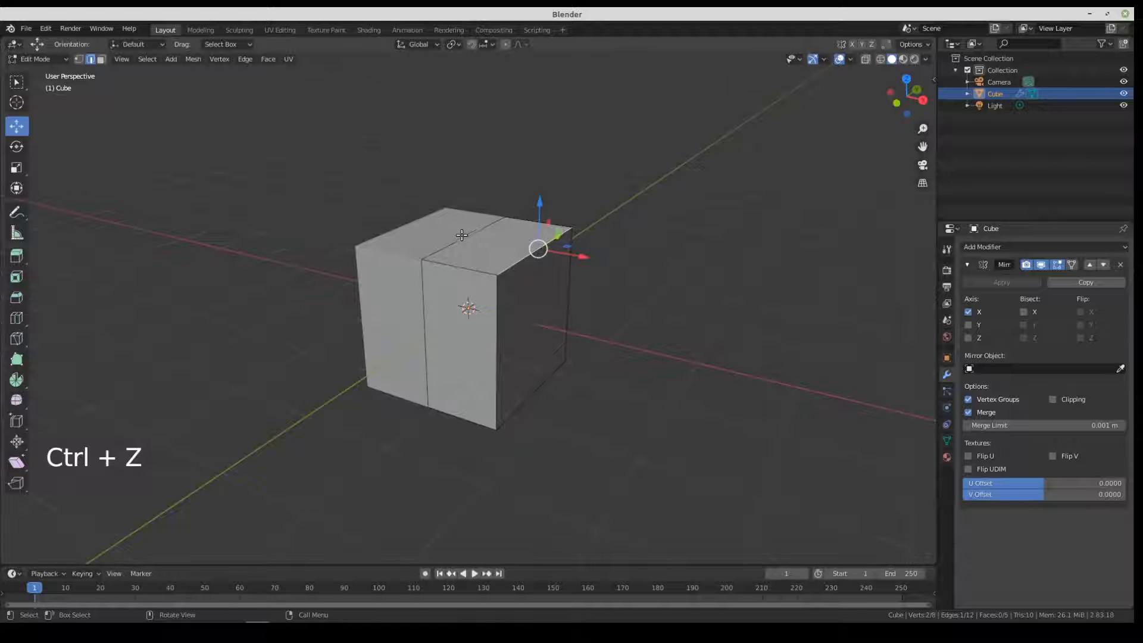
Step: Add a horizontal loop cut around the mirrored cube just above its mid-height and switch to face selection
{"action": "middle_click_drag", "start_coordinate": [605, 312], "coordinate": [551, 313]}
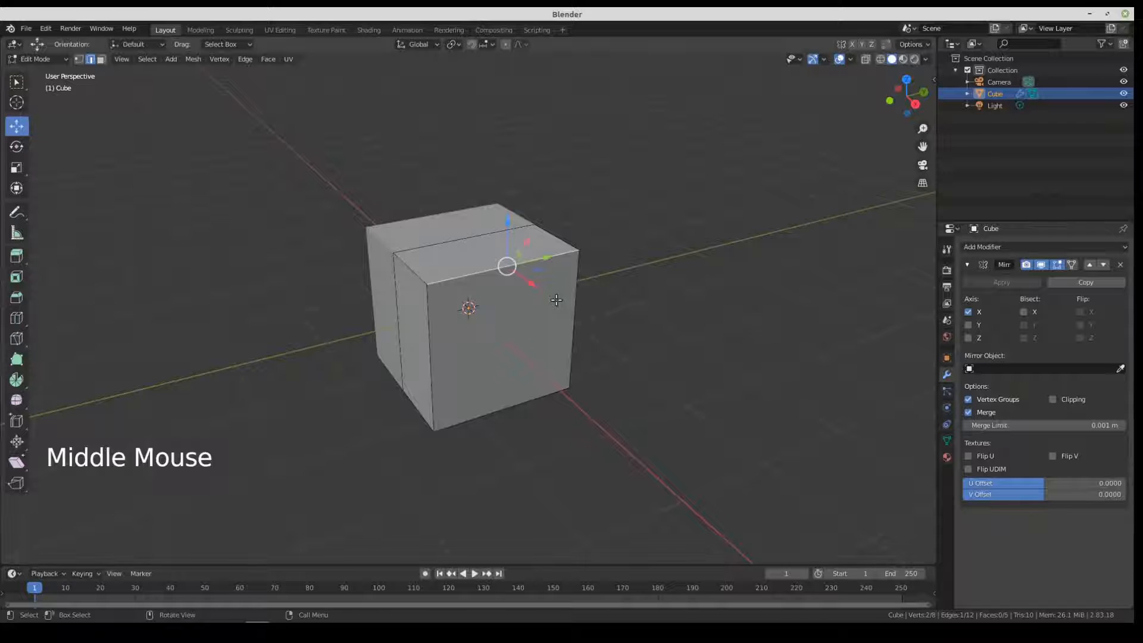
{"action": "middle_click_drag", "start_coordinate": [481, 331], "coordinate": [489, 329]}
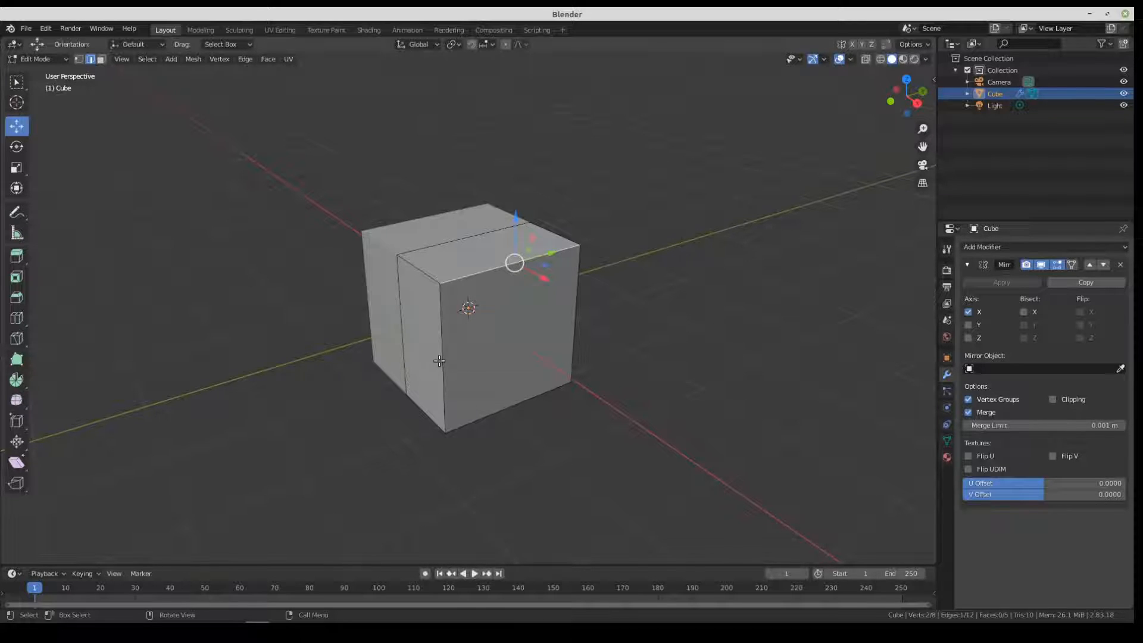
{"action": "key", "text": "ctrl"}
{"action": "key", "text": "ctrl+r"}
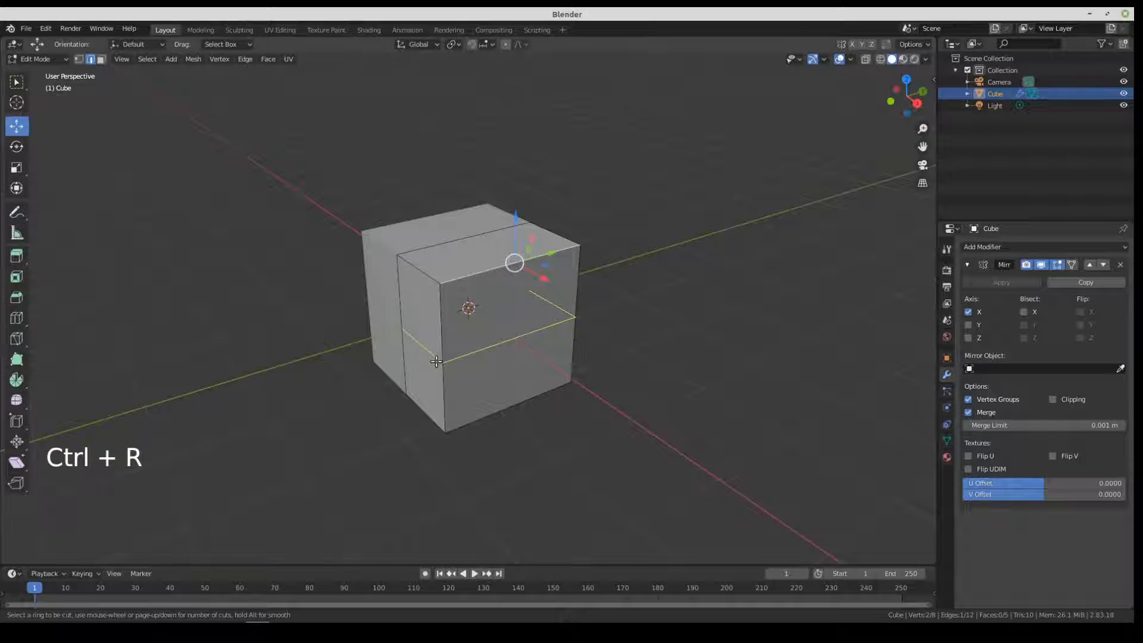
{"action": "left_click", "coordinate": [436, 361]}
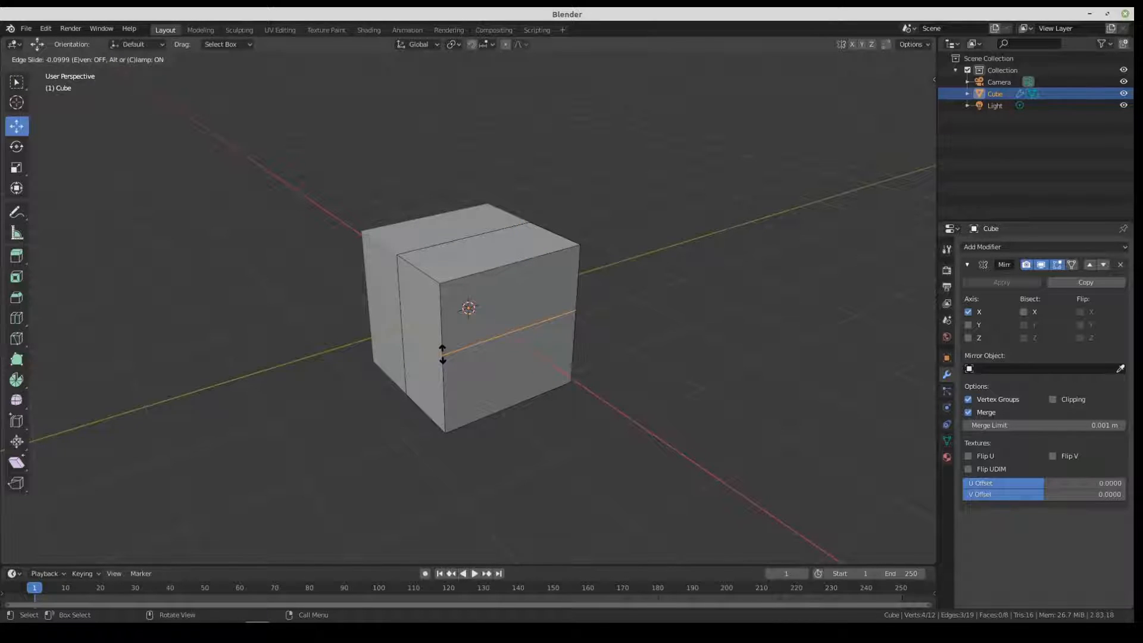
{"action": "left_click", "coordinate": [447, 357]}
{"action": "middle_click_drag", "start_coordinate": [446, 357], "coordinate": [484, 334]}
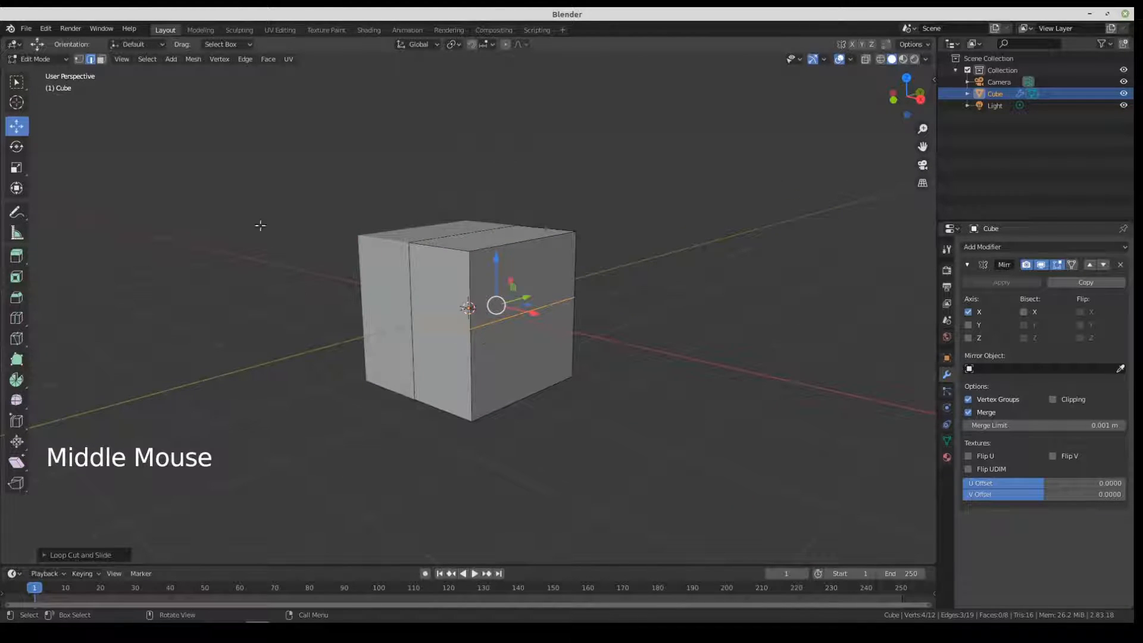
{"action": "left_click", "coordinate": [217, 174]}
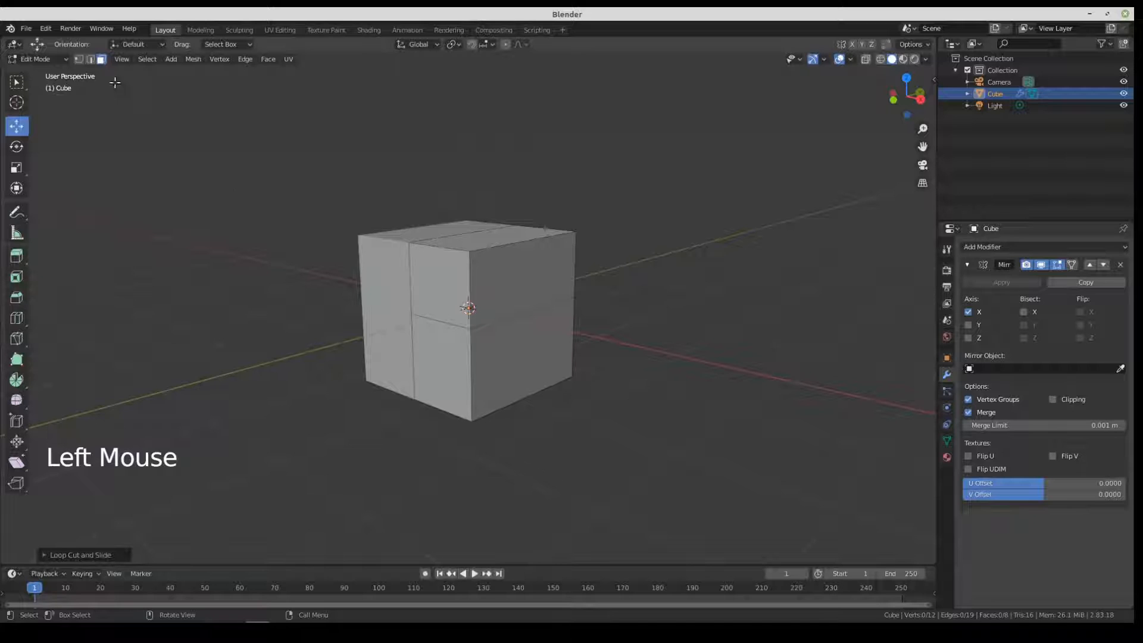
Step: Try extruding the lower front face of the mirrored cube outward, and undo the extrusion
{"action": "left_click", "coordinate": [441, 356]}
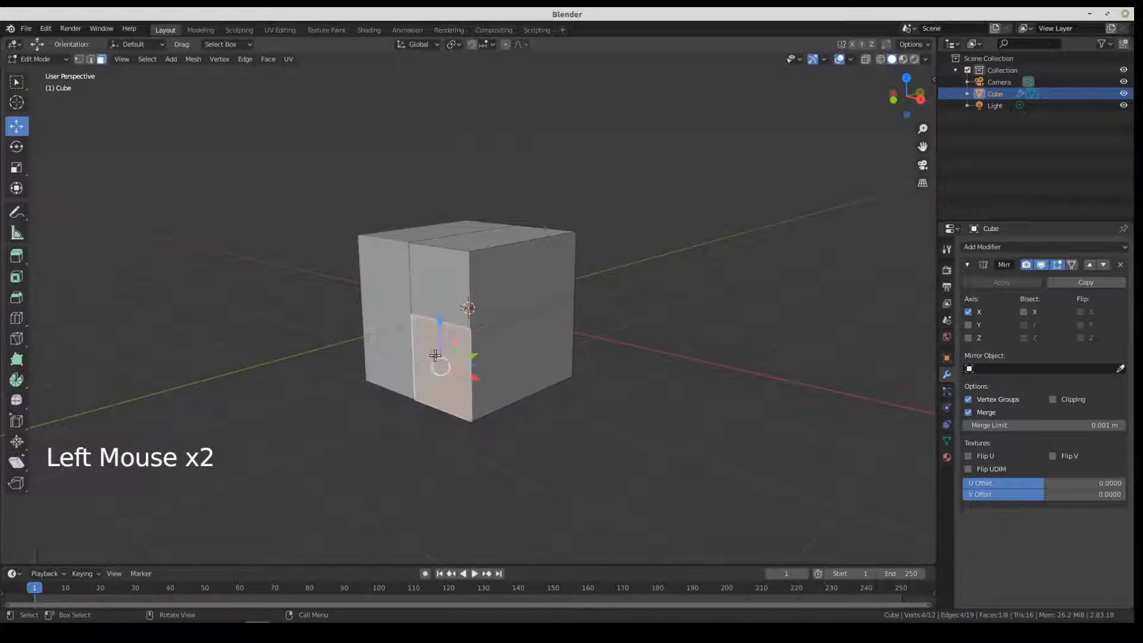
{"action": "middle_click_drag", "start_coordinate": [438, 365], "coordinate": [474, 362]}
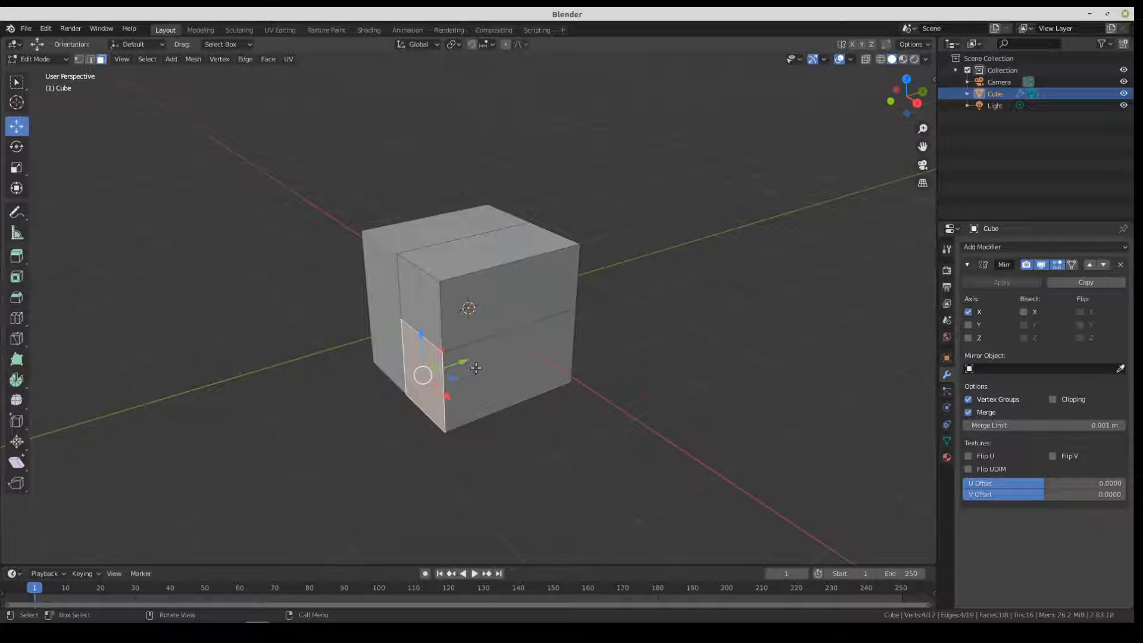
{"action": "key", "text": "e"}
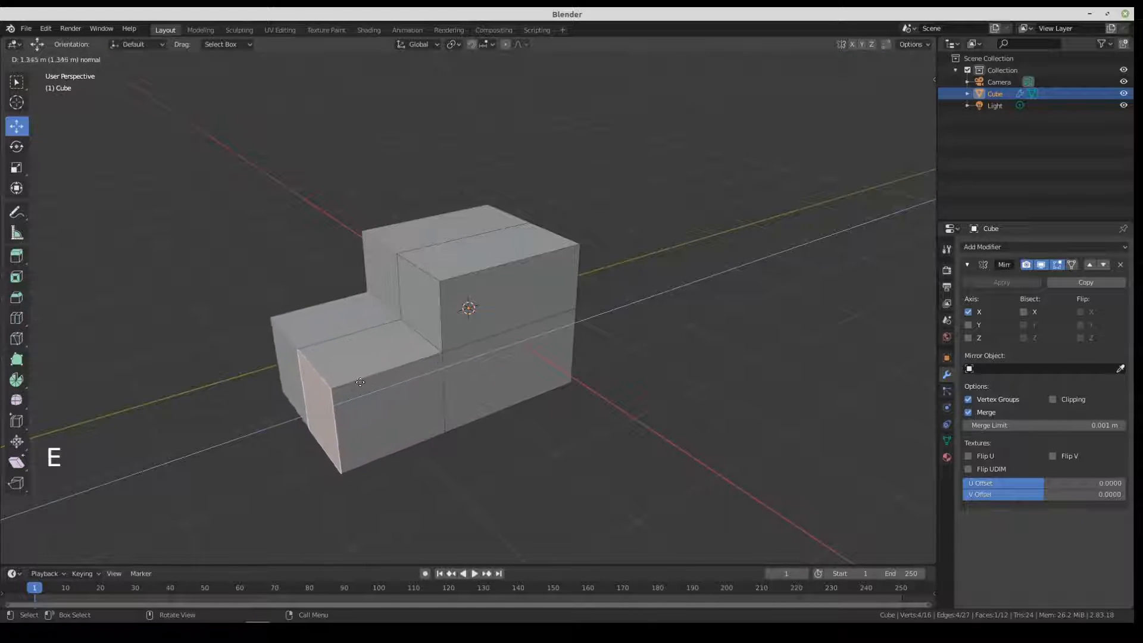
{"action": "left_click", "coordinate": [333, 388]}
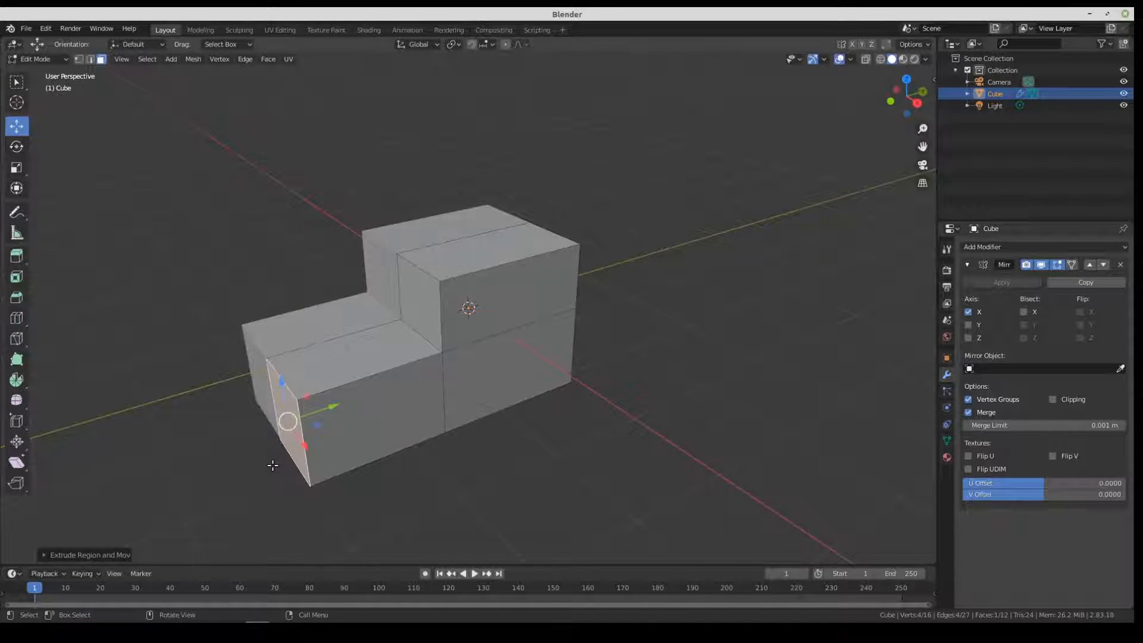
{"action": "middle_click_drag", "start_coordinate": [356, 431], "coordinate": [381, 412]}
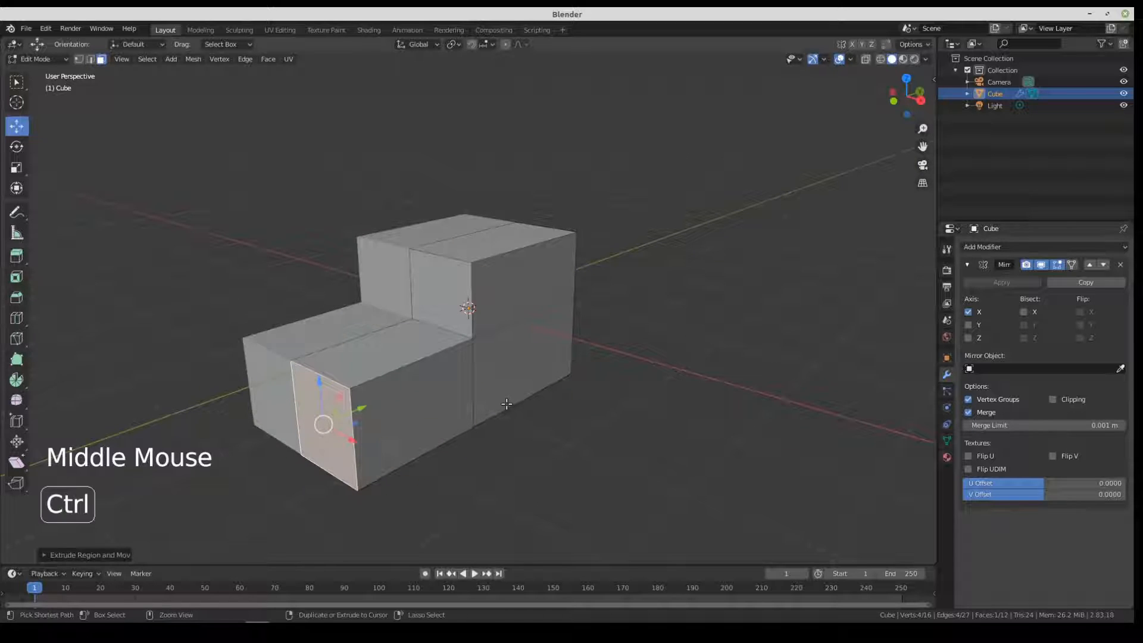
{"action": "key", "text": "ctrl+z"}
{"action": "key", "text": "ctrl+z"}
{"action": "key", "text": "ctrl+z"}
Step: Try moving the lower front face outward along Y without extruding it, and undo the move
{"action": "left_click", "coordinate": [450, 369]}
{"action": "left_click_drag", "start_coordinate": [475, 359], "coordinate": [377, 397]}
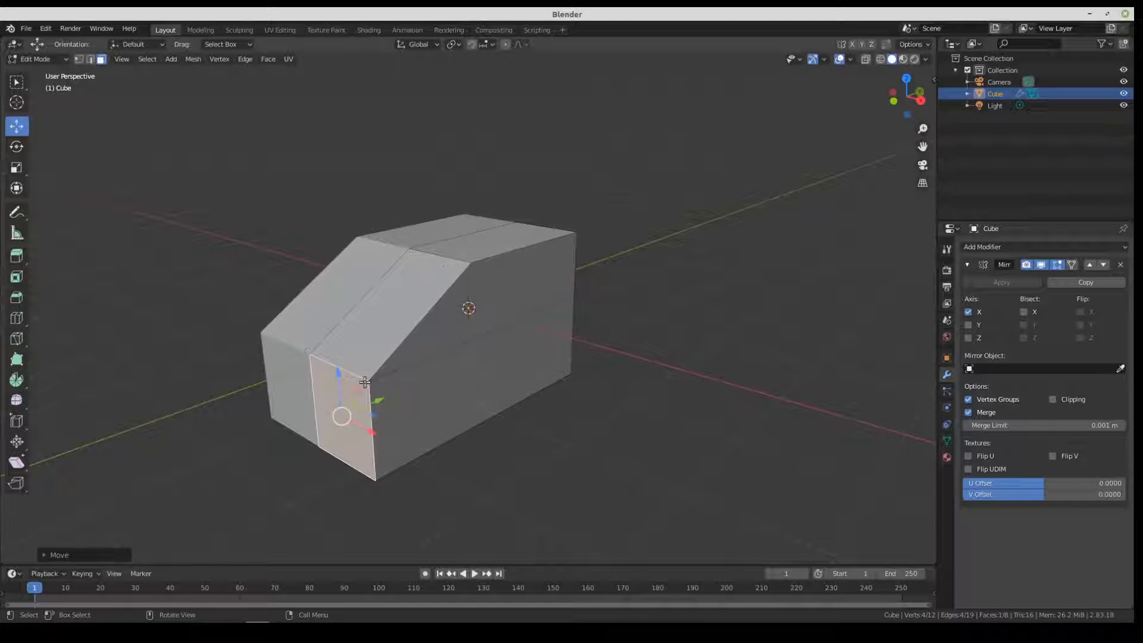
{"action": "key", "text": "ctrl+z"}
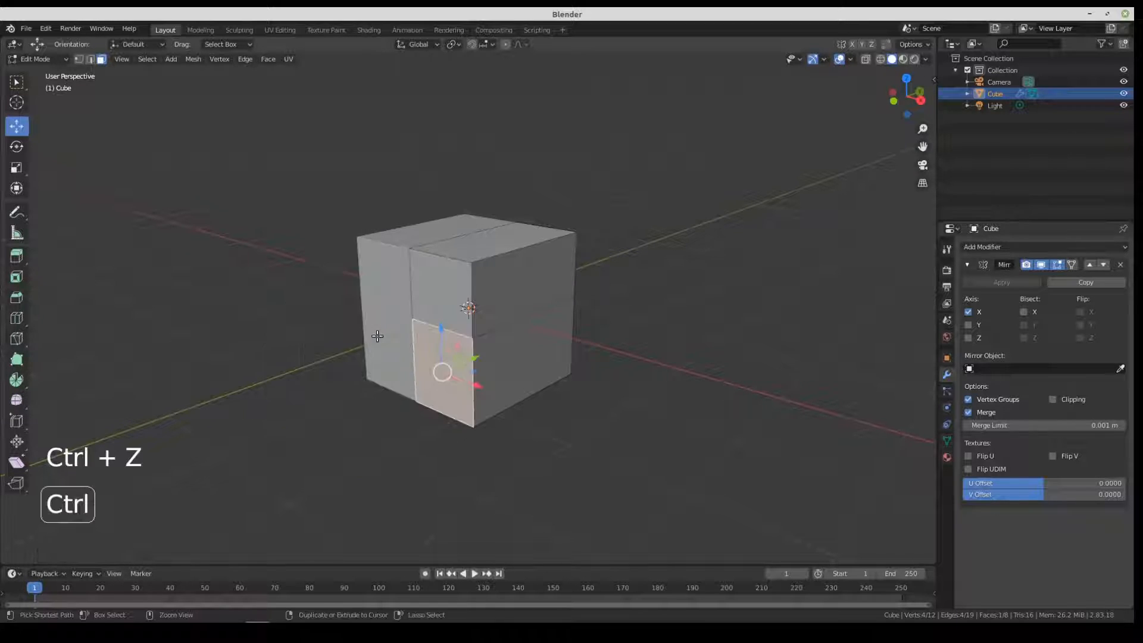
Step: Extrude the lower front face outward by about 1.914 m to form the car's hood
{"action": "key", "text": "e"}
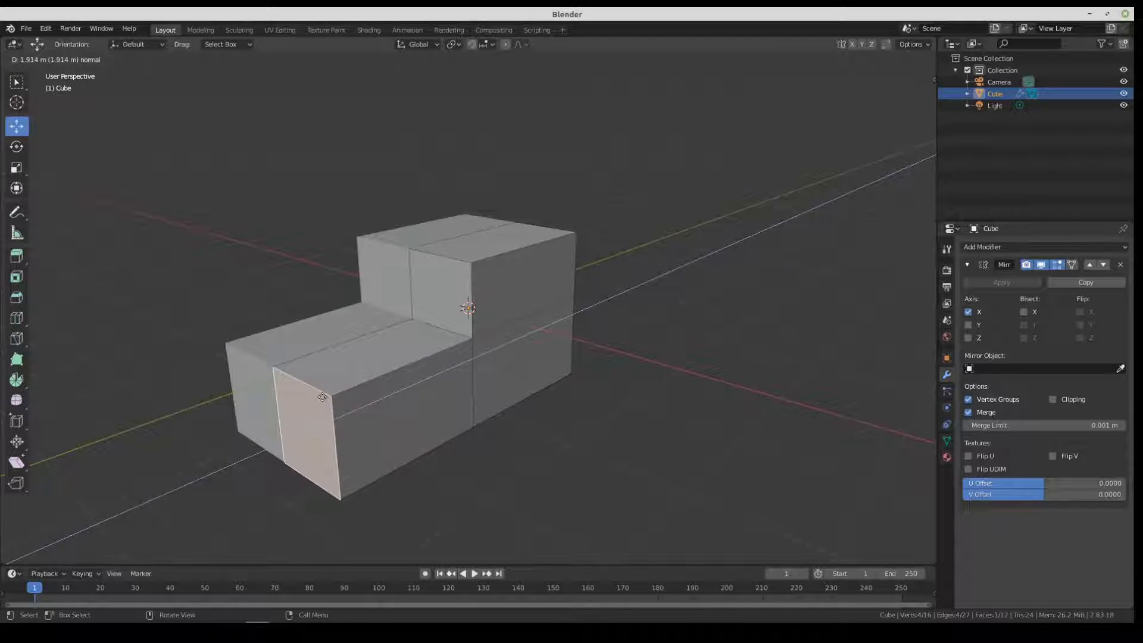
{"action": "left_click", "coordinate": [323, 397]}
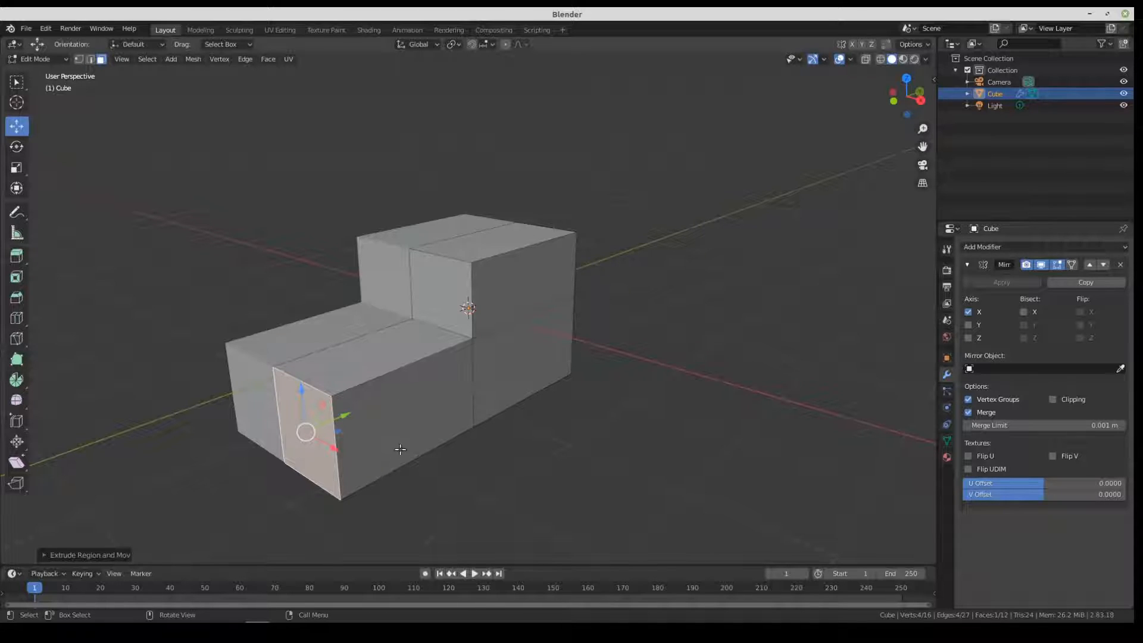
{"action": "middle_click_drag", "start_coordinate": [369, 411], "coordinate": [423, 388]}
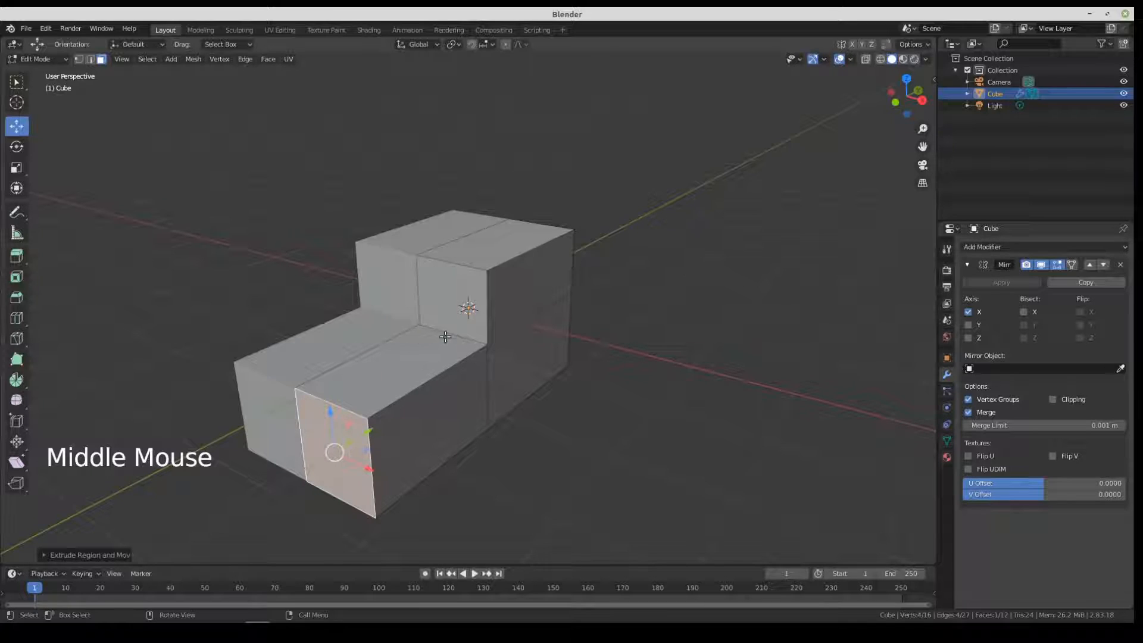
Step: Select the upper and lower rear faces and move them backward along Y to lengthen the car body
{"action": "middle_click_drag", "start_coordinate": [541, 320], "coordinate": [458, 390]}
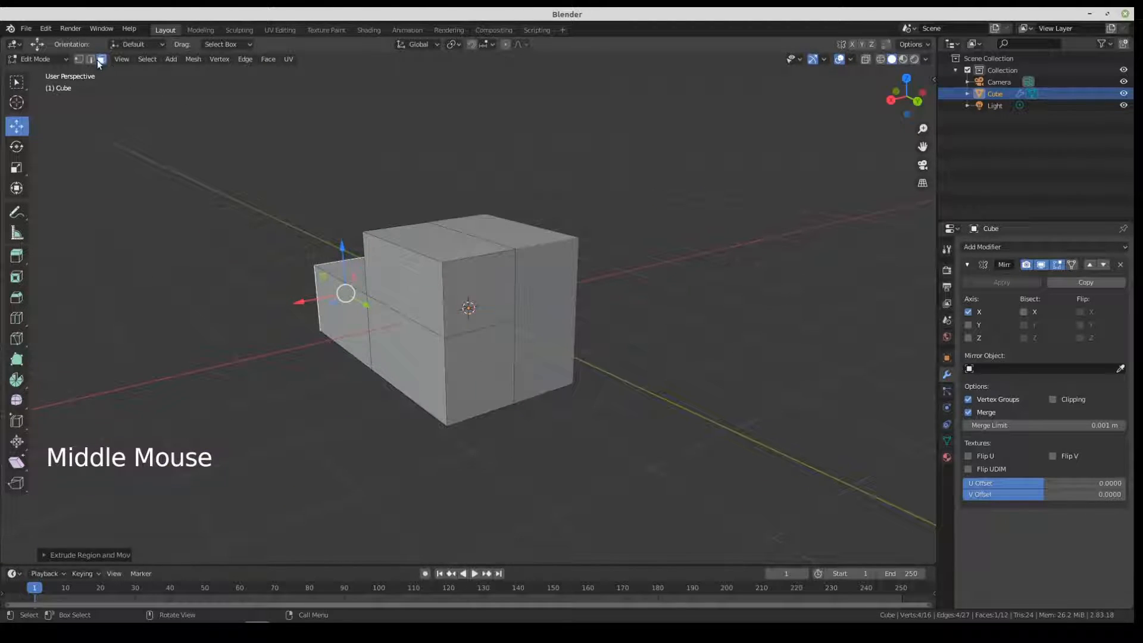
{"action": "left_click", "coordinate": [494, 320]}
{"action": "left_click", "coordinate": [494, 374], "text": "shift"}
{"action": "middle_click_drag", "start_coordinate": [494, 373], "coordinate": [501, 341]}
{"action": "left_click_drag", "start_coordinate": [533, 351], "coordinate": [411, 358]}
{"action": "middle_click_drag", "start_coordinate": [403, 352], "coordinate": [578, 317]}
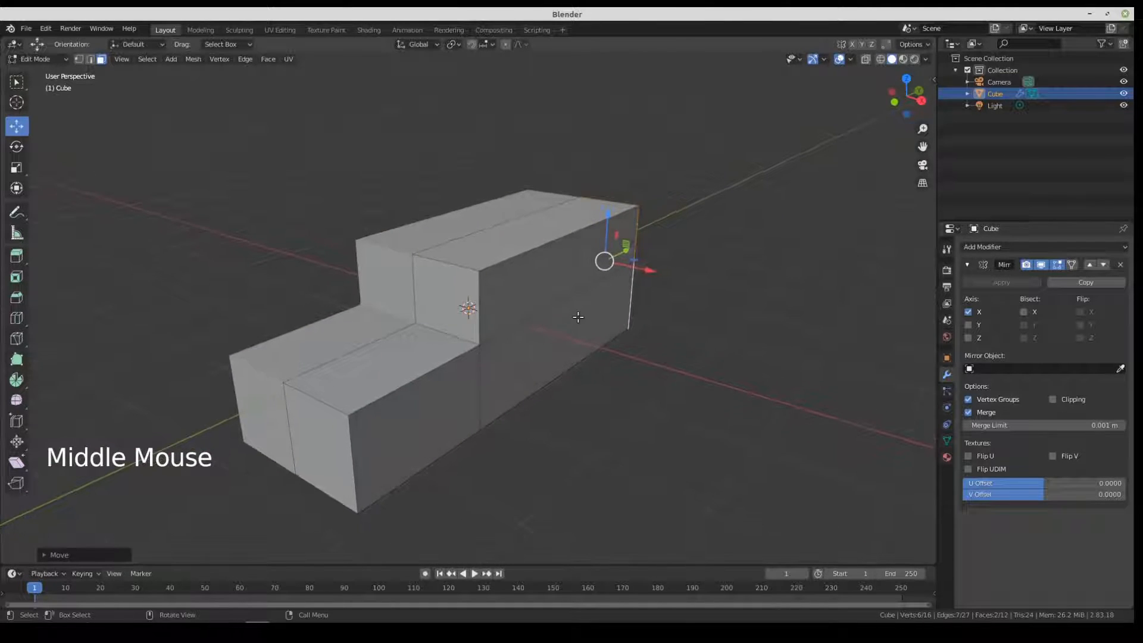
Step: In edge selection, move the cabin's front top edge backward along Y to slant the windscreen, and lower the hood's front edge along Z
{"action": "left_click", "coordinate": [91, 60]}
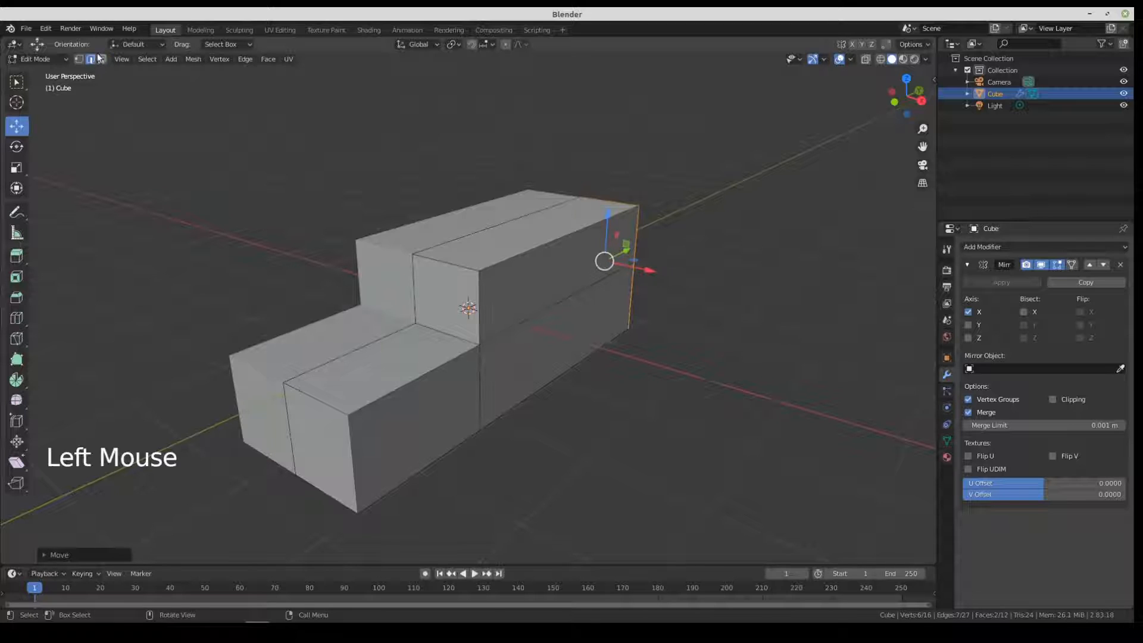
{"action": "left_click", "coordinate": [444, 262]}
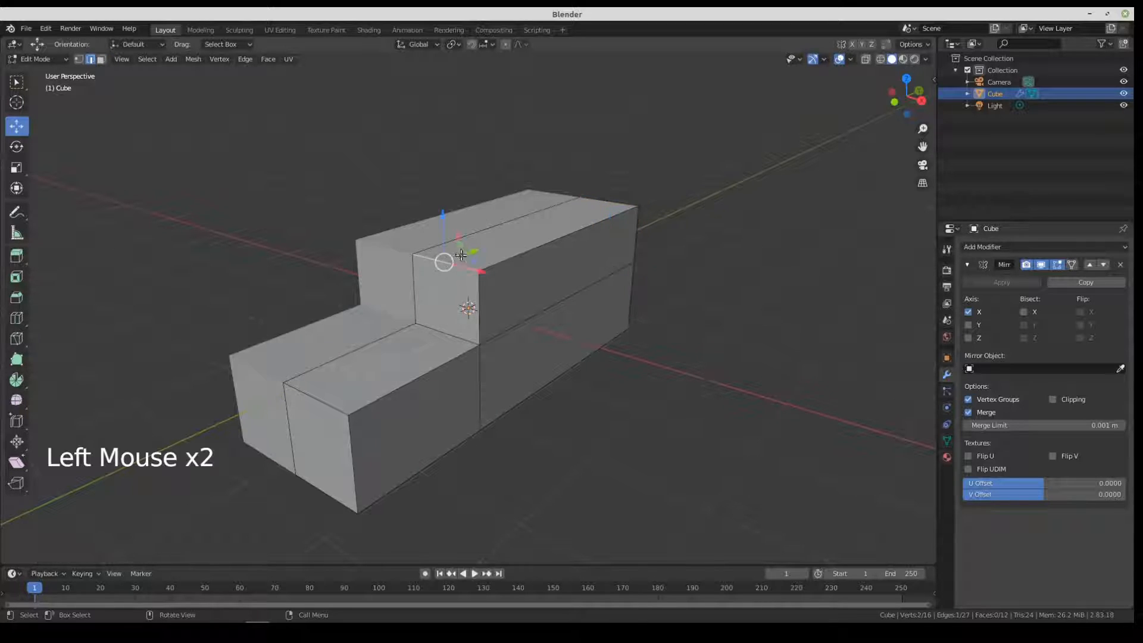
{"action": "left_click_drag", "start_coordinate": [475, 252], "coordinate": [532, 241]}
{"action": "left_click", "coordinate": [310, 396]}
{"action": "left_click_drag", "start_coordinate": [309, 358], "coordinate": [314, 379]}
Step: Move the roof's rear edge forward along Y to slant the back of the cabin
{"action": "middle_click_drag", "start_coordinate": [342, 382], "coordinate": [667, 393]}
{"action": "left_click", "coordinate": [593, 292]}
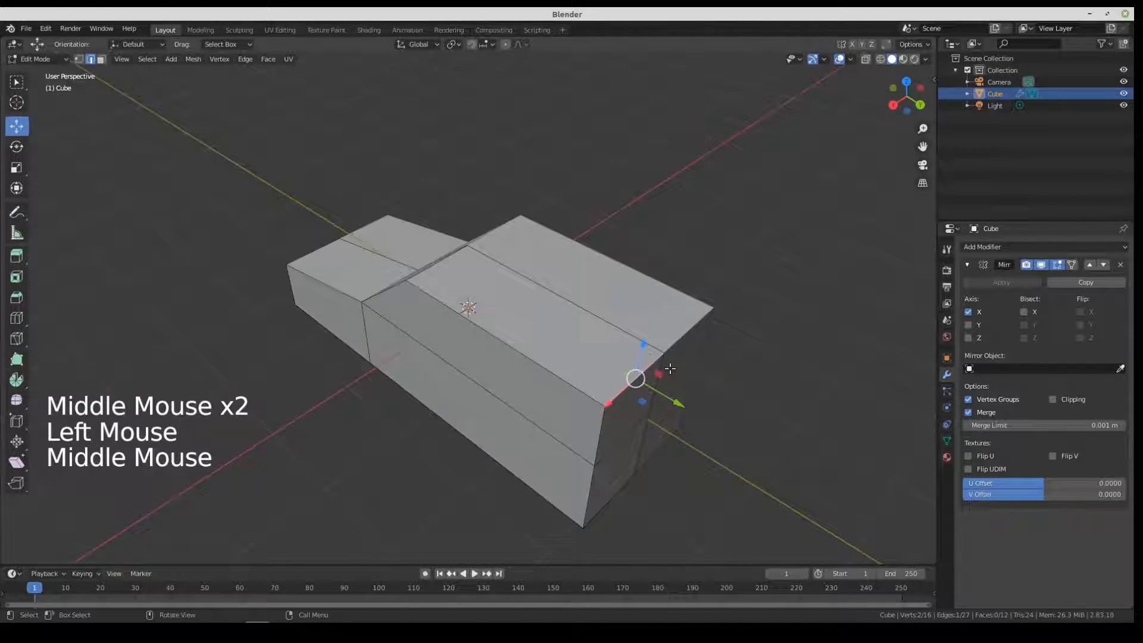
{"action": "left_click", "coordinate": [678, 404]}
{"action": "left_click_drag", "start_coordinate": [678, 404], "coordinate": [650, 382]}
{"action": "middle_click_drag", "start_coordinate": [650, 382], "coordinate": [463, 306]}
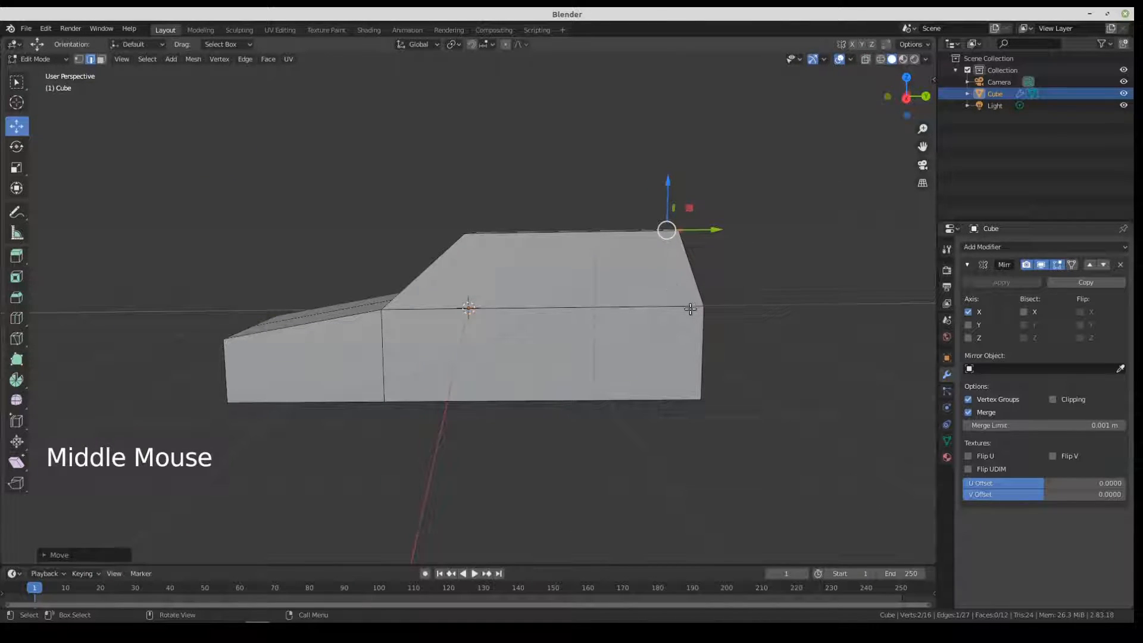
{"action": "middle_click_drag", "start_coordinate": [558, 282], "coordinate": [629, 268]}
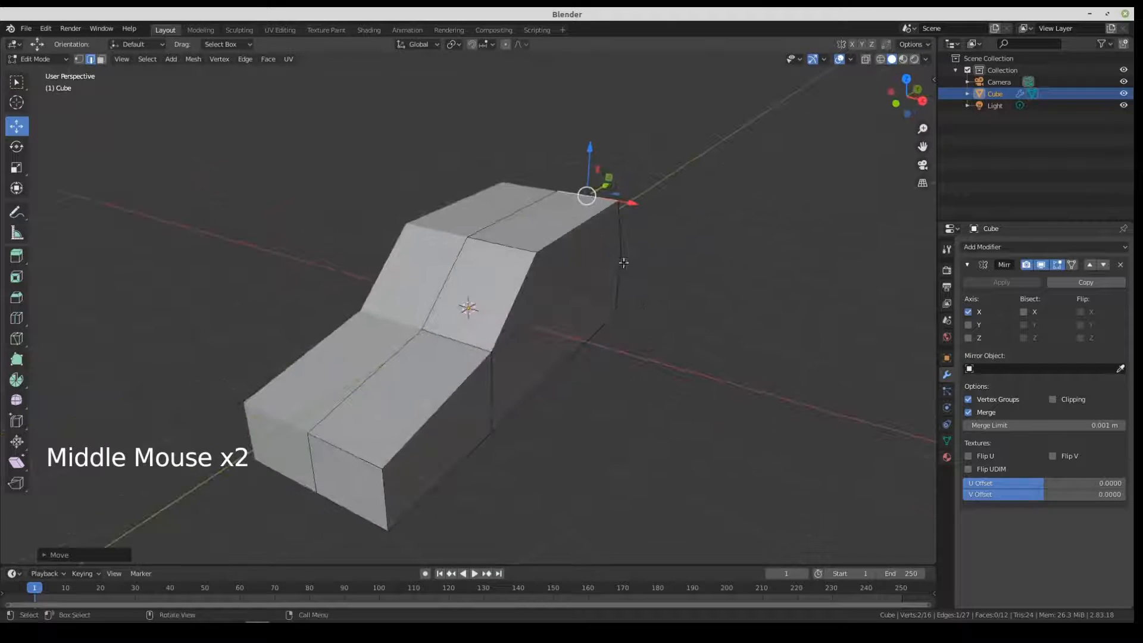
Step: Move the roof's outer side edge inward along X to taper the cabin sides
{"action": "left_click", "coordinate": [566, 230]}
{"action": "middle_click_drag", "start_coordinate": [567, 230], "coordinate": [566, 263]}
{"action": "left_click_drag", "start_coordinate": [589, 213], "coordinate": [574, 213]}
{"action": "middle_click_drag", "start_coordinate": [617, 352], "coordinate": [503, 359]}
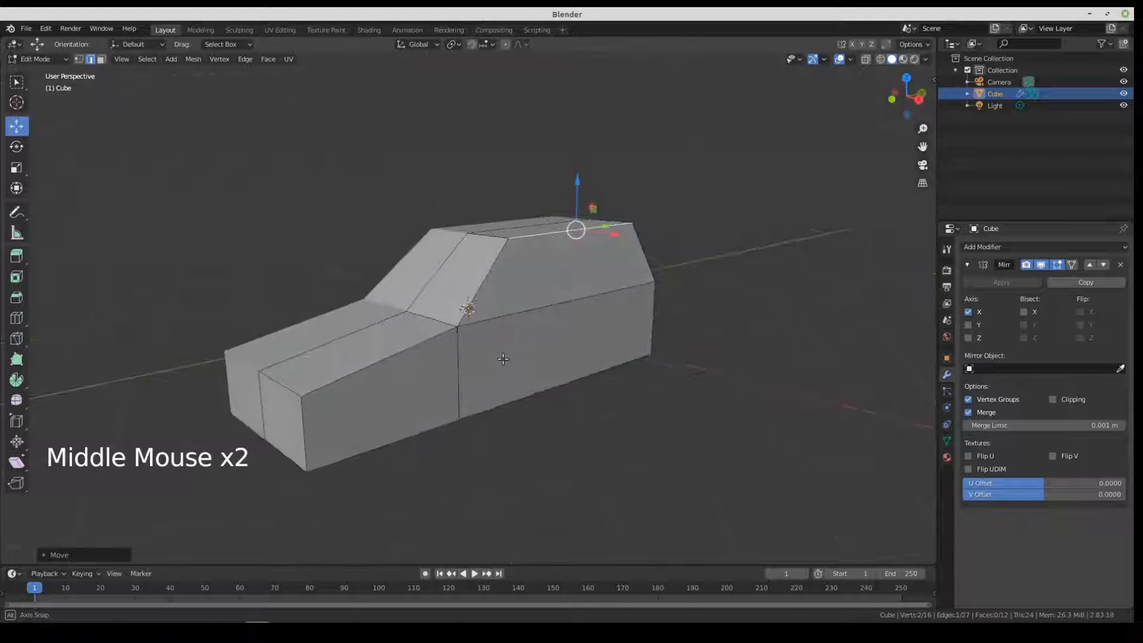
Step: In face selection, move the hood's front face backward along Y to shorten the hood
{"action": "left_click", "coordinate": [341, 400]}
{"action": "left_click", "coordinate": [296, 405]}
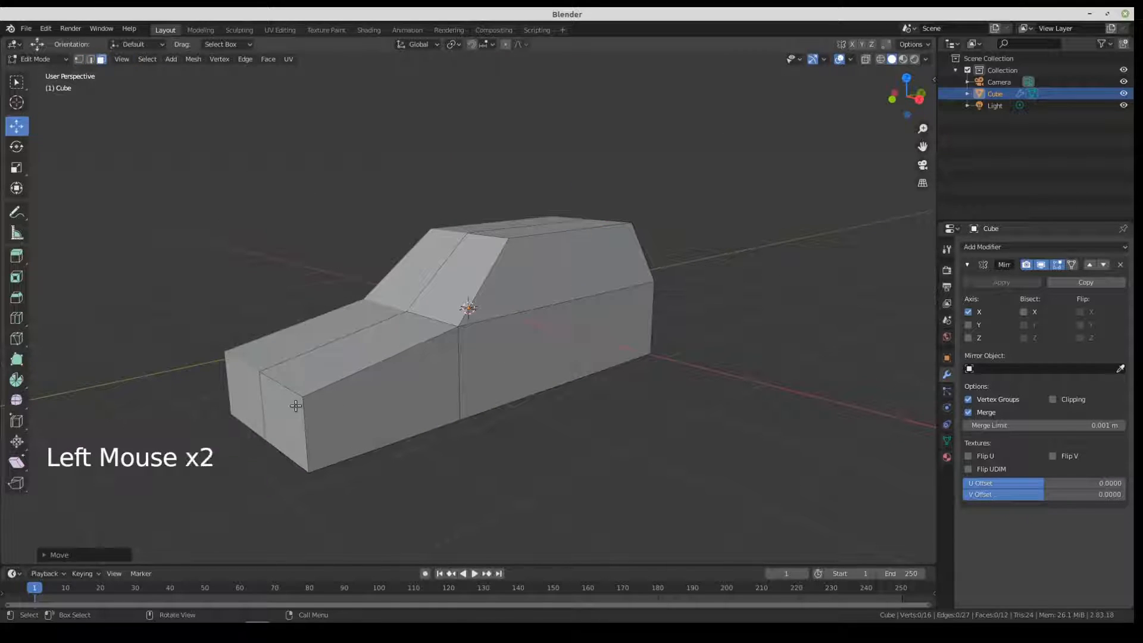
{"action": "left_click_drag", "start_coordinate": [296, 405], "coordinate": [388, 465]}
{"action": "middle_click", "coordinate": [455, 397]}
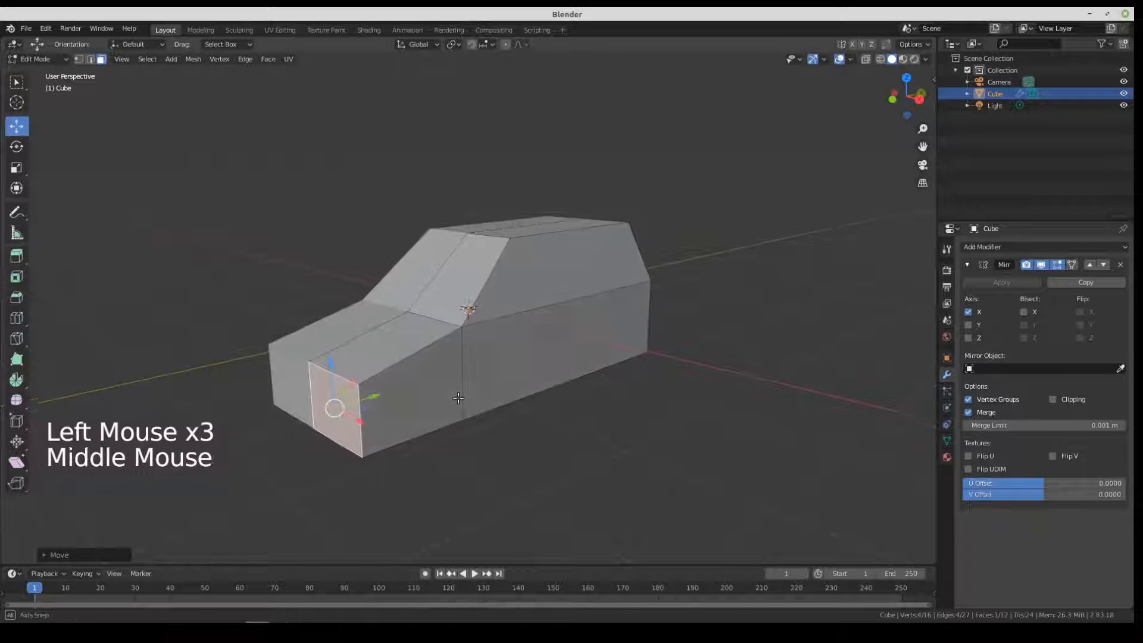
{"action": "middle_click_drag", "start_coordinate": [456, 398], "coordinate": [494, 415]}
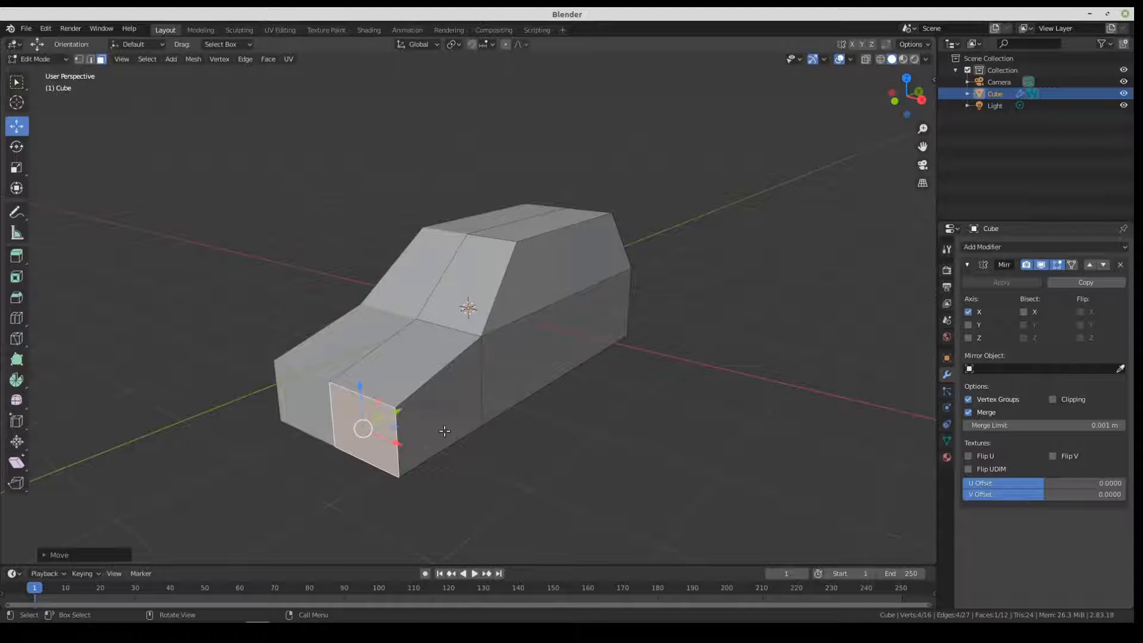
Step: Select both lower side faces of the car body and extrude them outward by about 0.18 m
{"action": "left_click", "coordinate": [468, 410]}
{"action": "left_click", "coordinate": [543, 350], "text": "shift"}
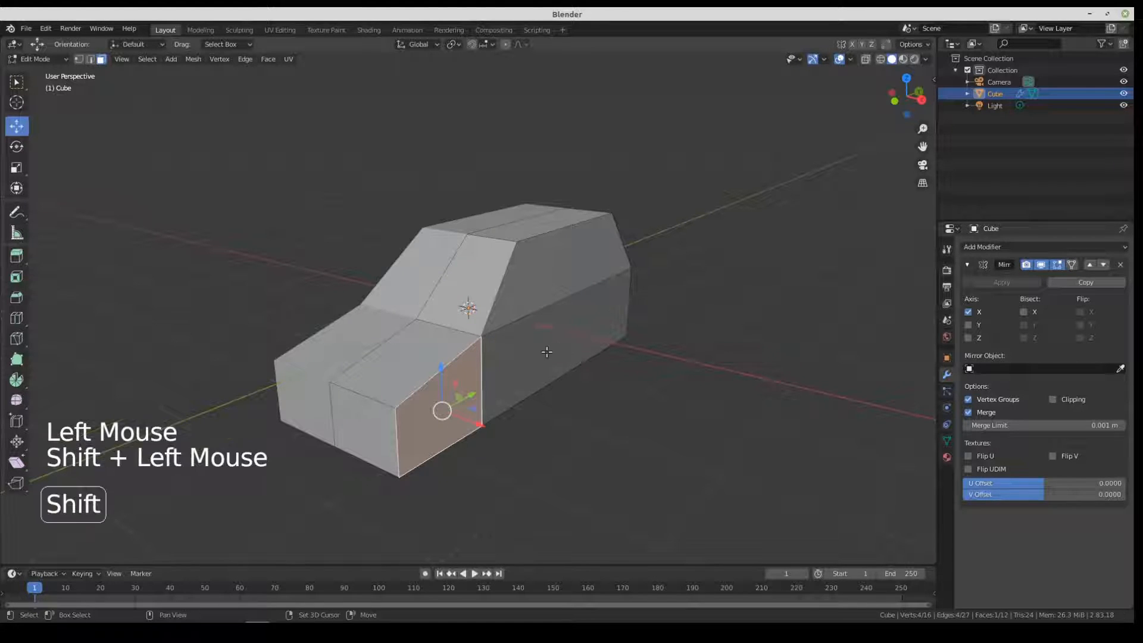
{"action": "middle_click_drag", "start_coordinate": [543, 349], "coordinate": [470, 350]}
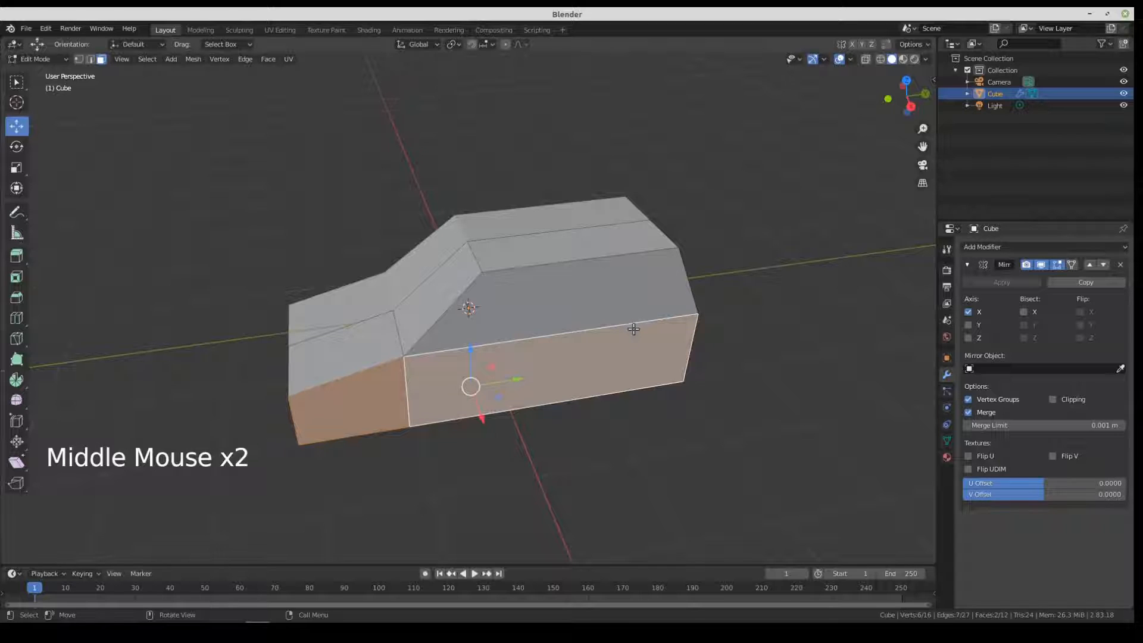
{"action": "middle_click_drag", "start_coordinate": [592, 373], "coordinate": [658, 339]}
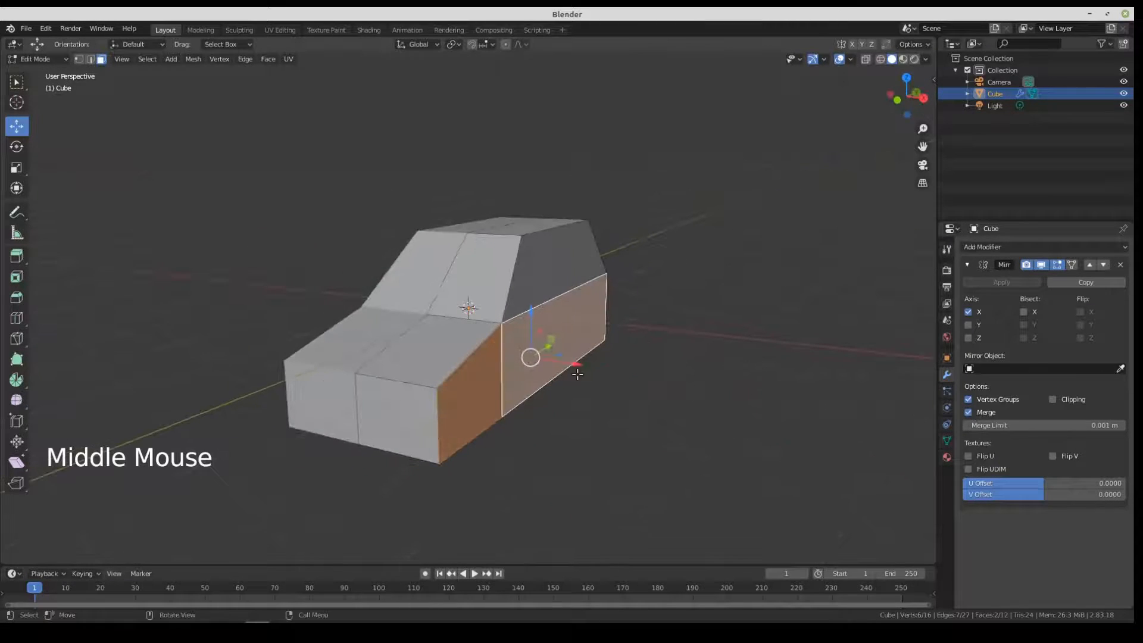
{"action": "key", "text": "e"}
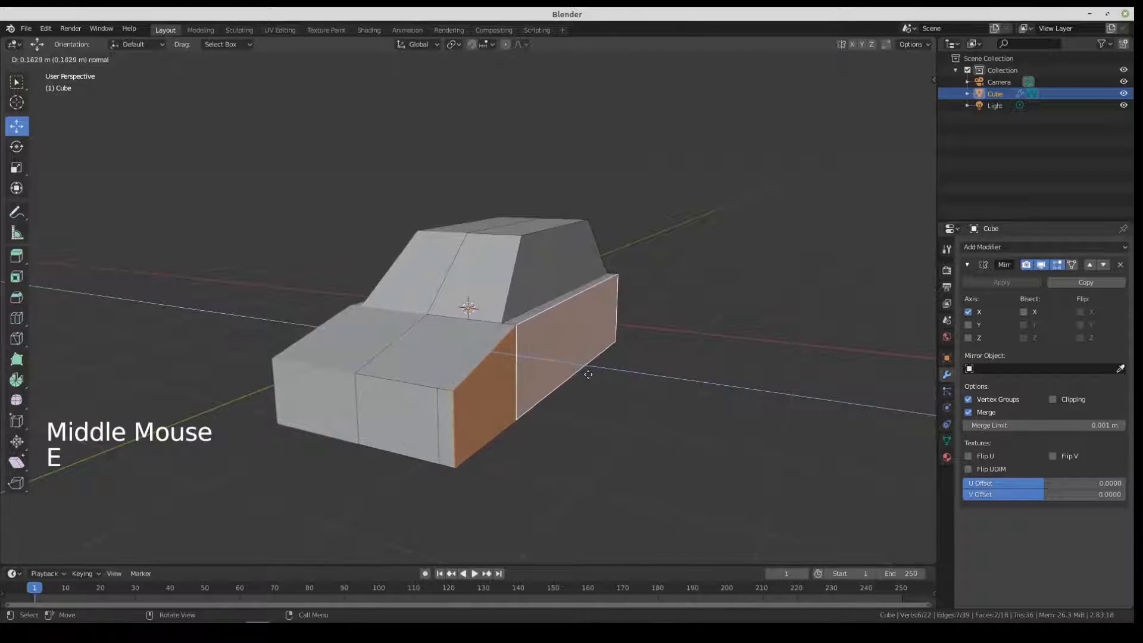
{"action": "left_click", "coordinate": [589, 374]}
{"action": "middle_click_drag", "start_coordinate": [424, 393], "coordinate": [330, 404]}
{"action": "middle_click_drag", "start_coordinate": [608, 380], "coordinate": [699, 365]}
{"action": "scroll", "coordinate": [532, 363], "scroll_direction": "up", "scroll_amount": 2}
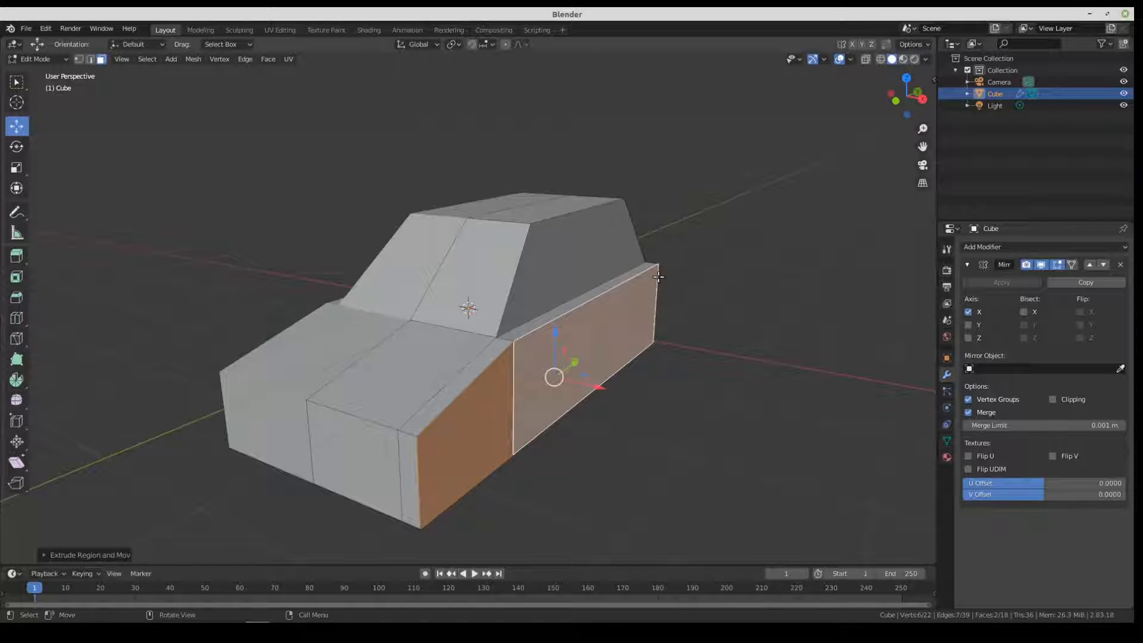
Step: Return to Object Mode and add a cylinder mesh to the scene
{"action": "key", "text": "Tab"}
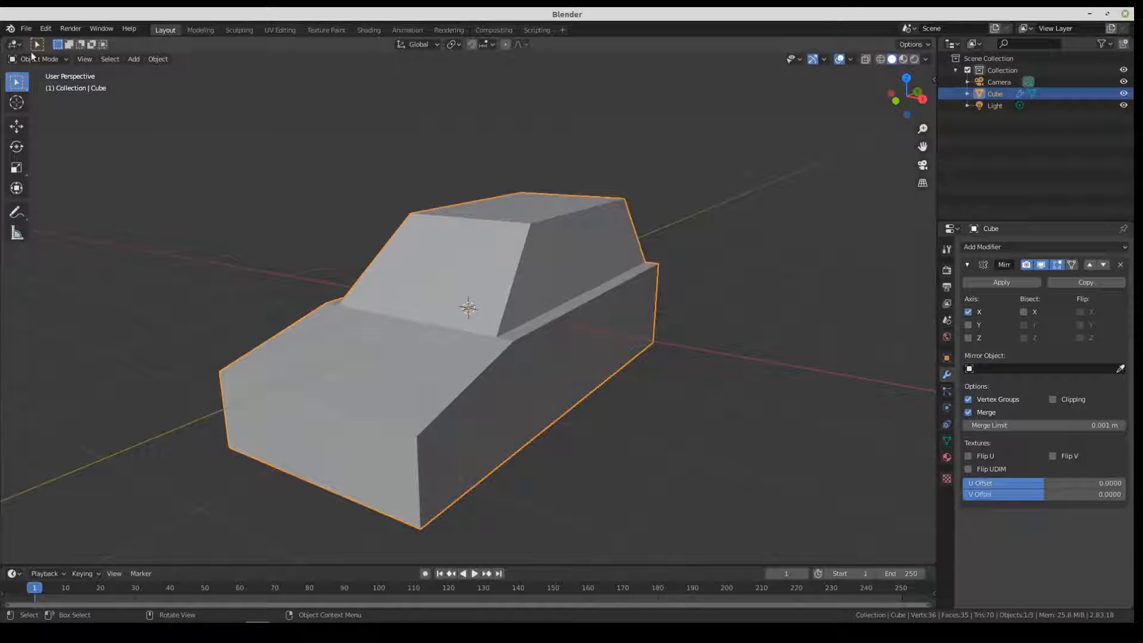
{"action": "scroll", "coordinate": [433, 279], "scroll_direction": "down", "scroll_amount": 1}
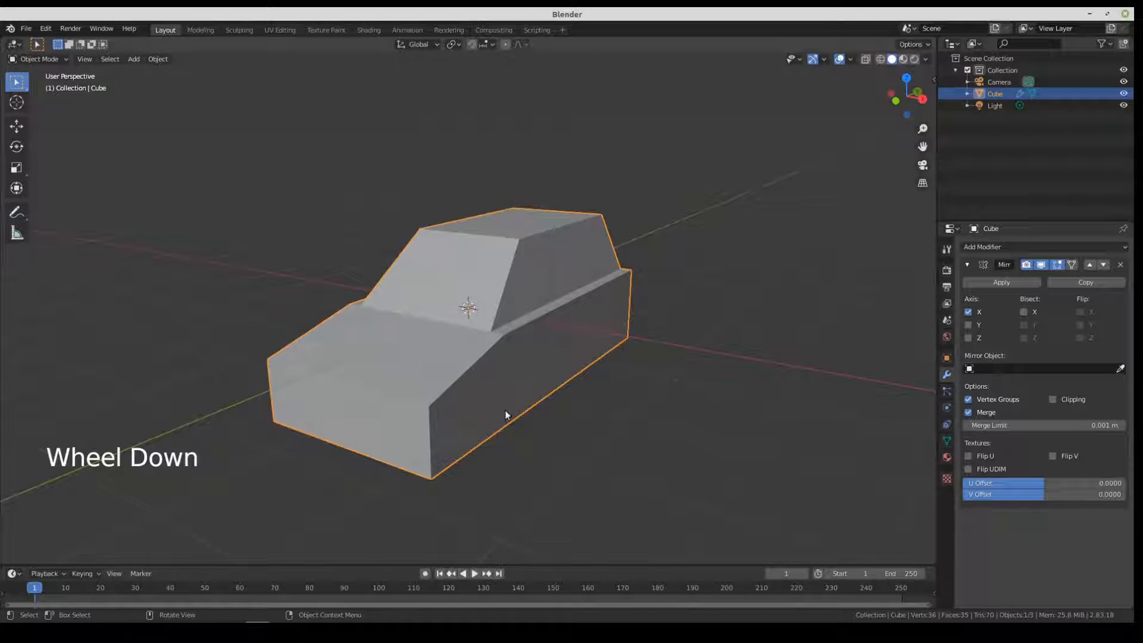
{"action": "middle_click_drag", "start_coordinate": [516, 413], "coordinate": [607, 300], "text": "shift"}
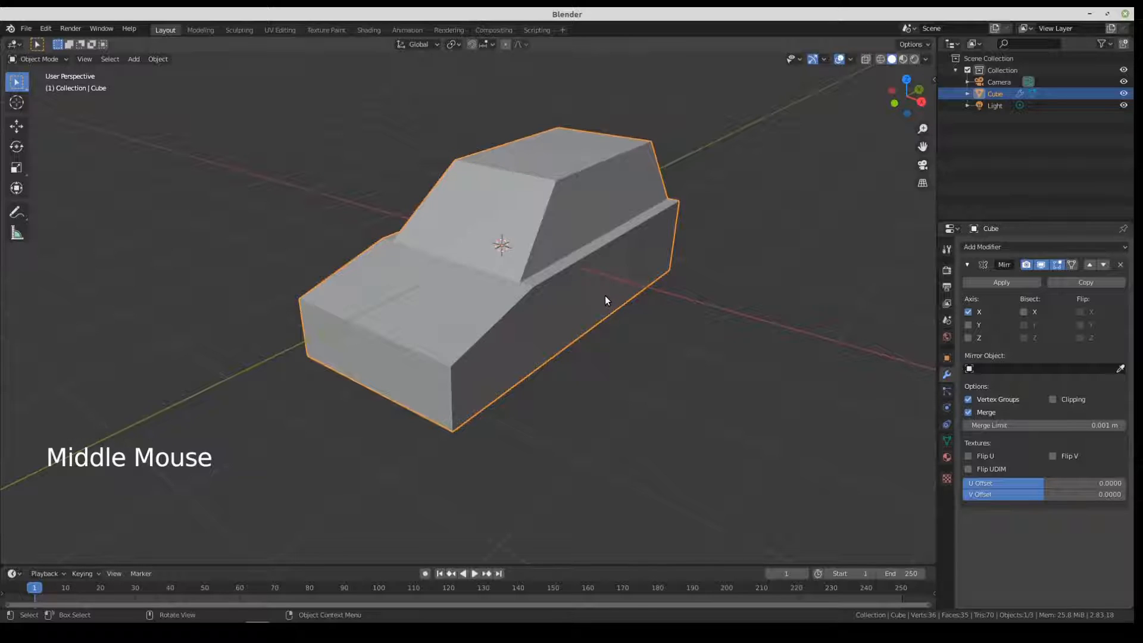
{"action": "left_click", "coordinate": [133, 59]}
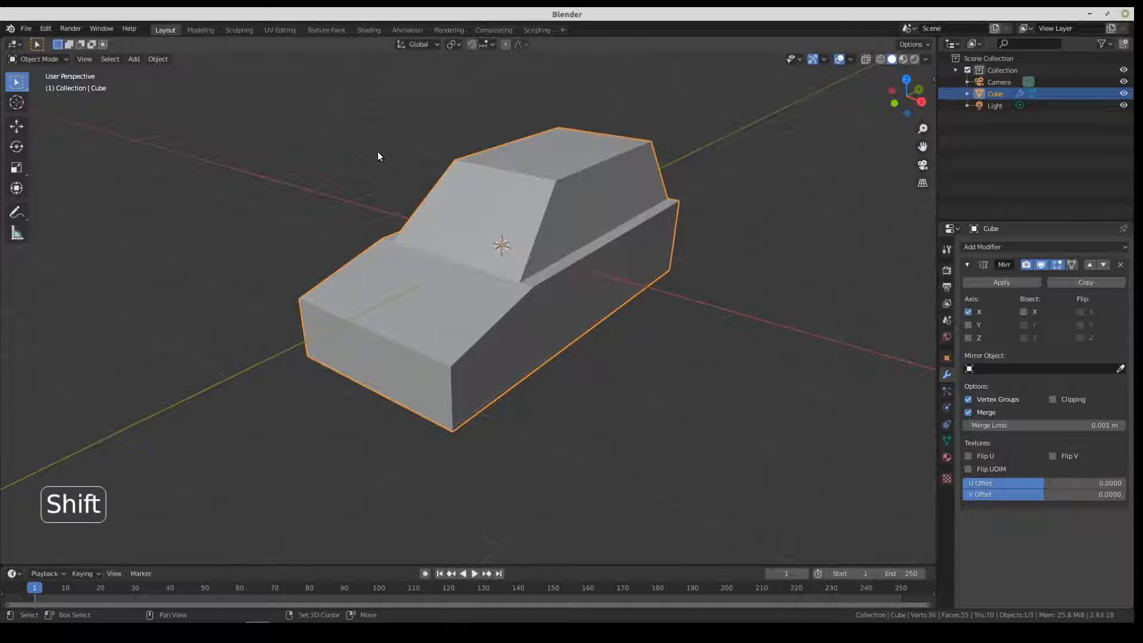
{"action": "key", "text": "shift+a"}
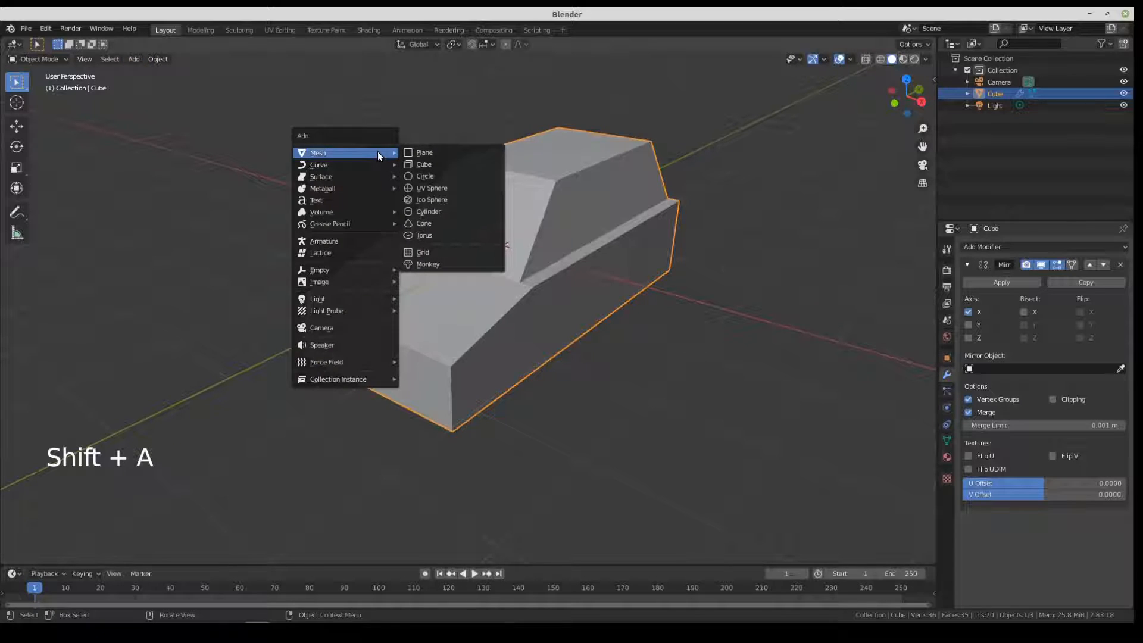
{"action": "left_click", "coordinate": [456, 212]}
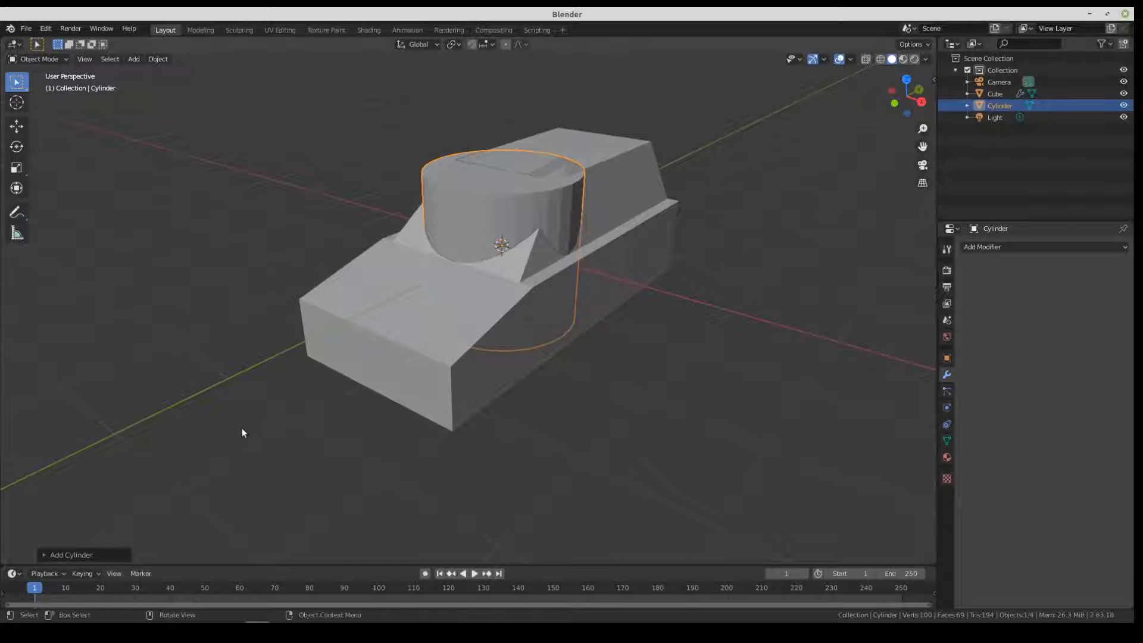
Step: Set the new cylinder's vertex count to 12
{"action": "left_click", "coordinate": [71, 555]}
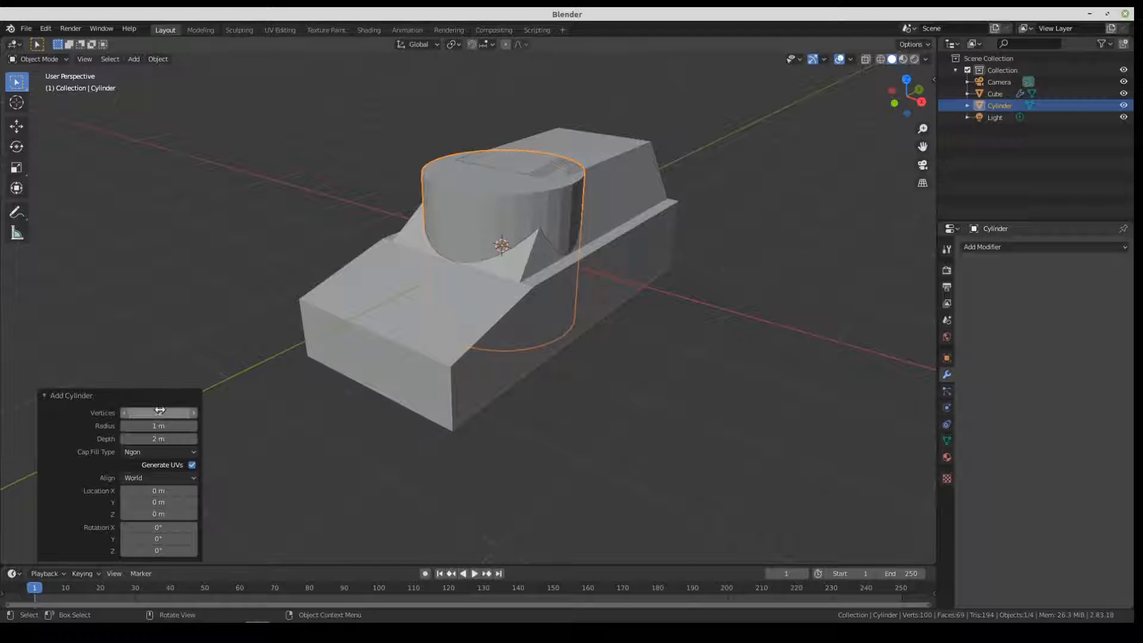
{"action": "left_click", "coordinate": [193, 412]}
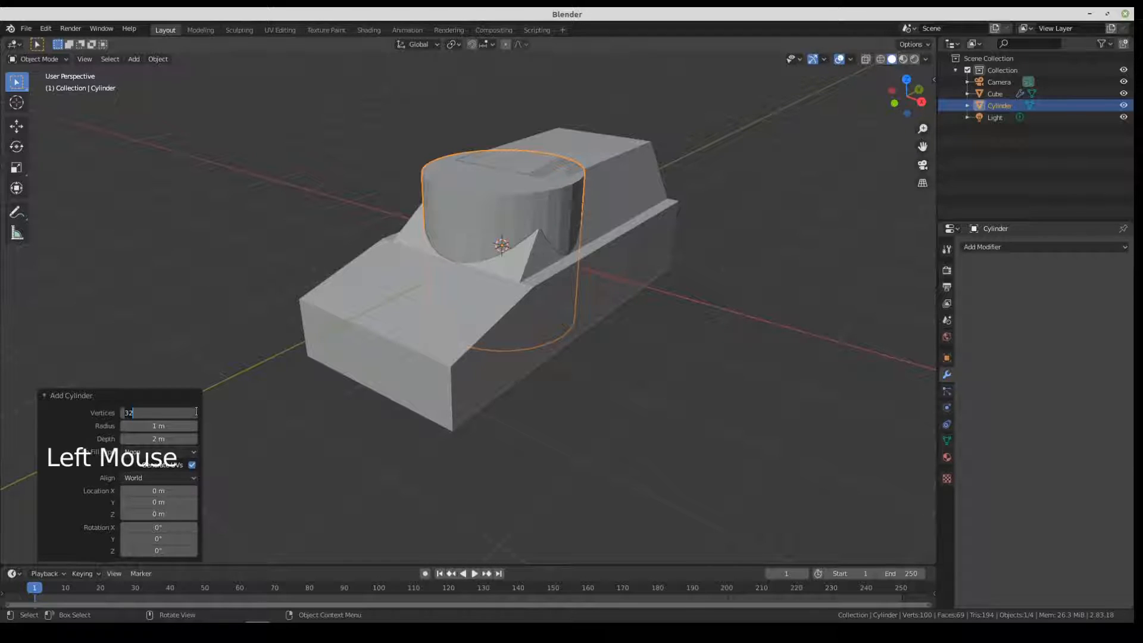
{"action": "key", "text": "Return"}
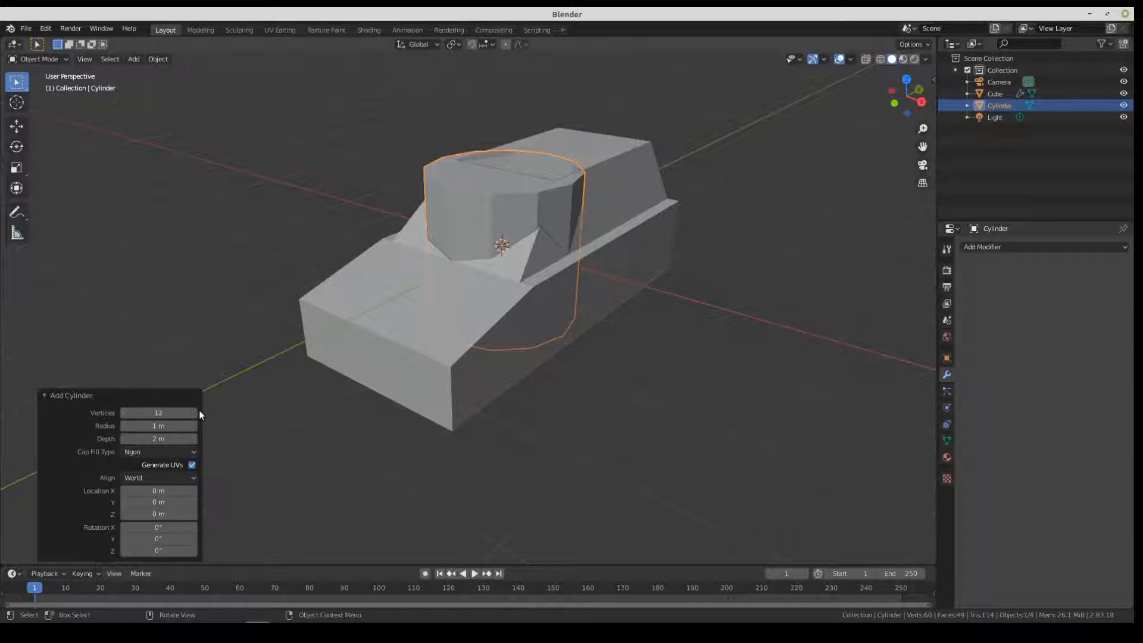
Step: Rotate the new cylinder 90° about the global Y axis so it lies on its side like a wheel
{"action": "middle_click_drag", "start_coordinate": [538, 200], "coordinate": [585, 221]}
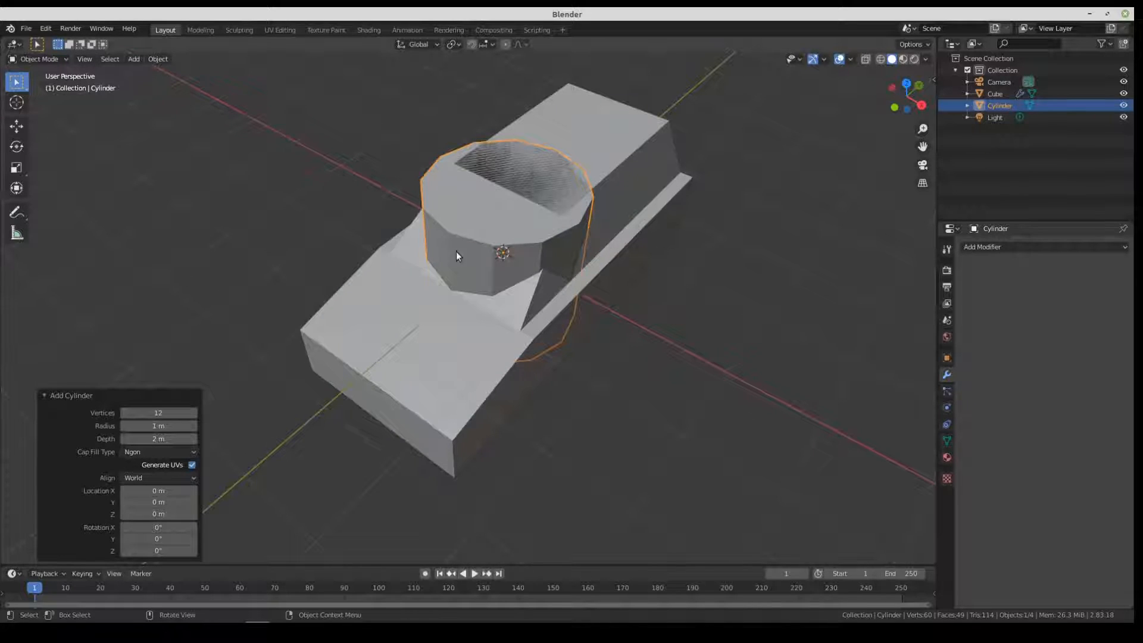
{"action": "left_click", "coordinate": [44, 396]}
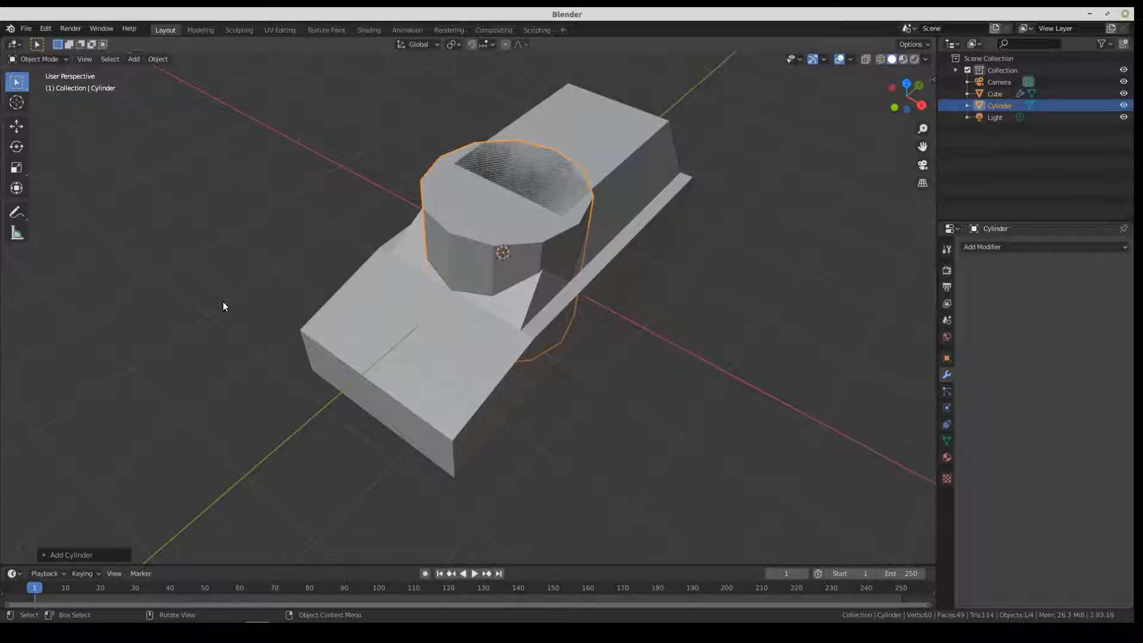
{"action": "key", "text": "r"}
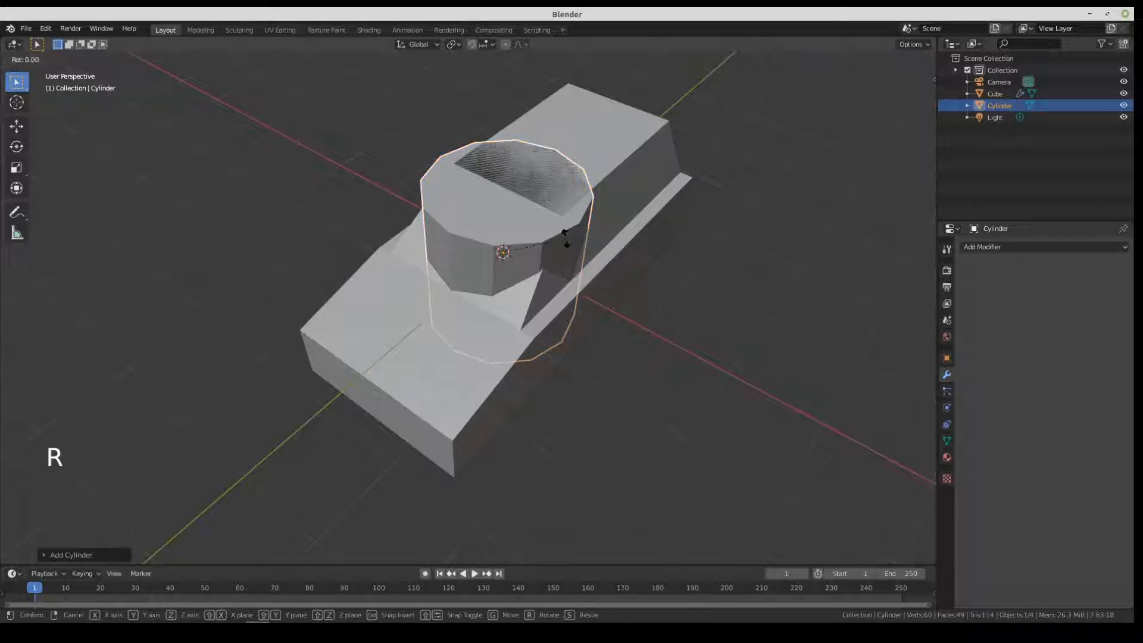
{"action": "key", "text": "y"}
{"action": "key", "text": "9"}
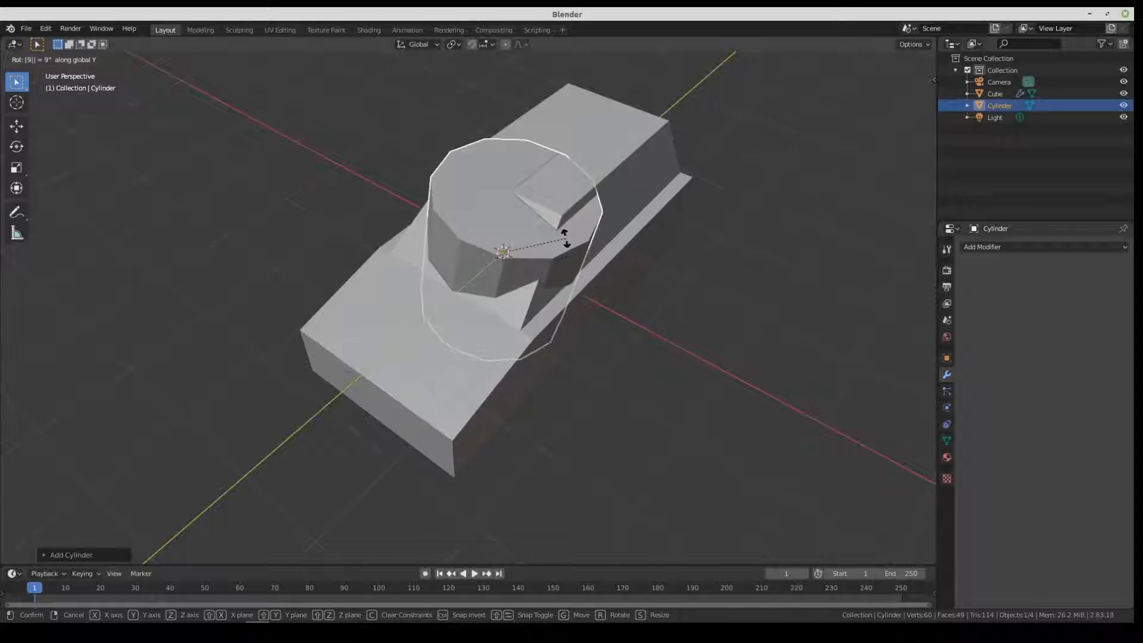
{"action": "key", "text": "0"}
{"action": "key", "text": "Return"}
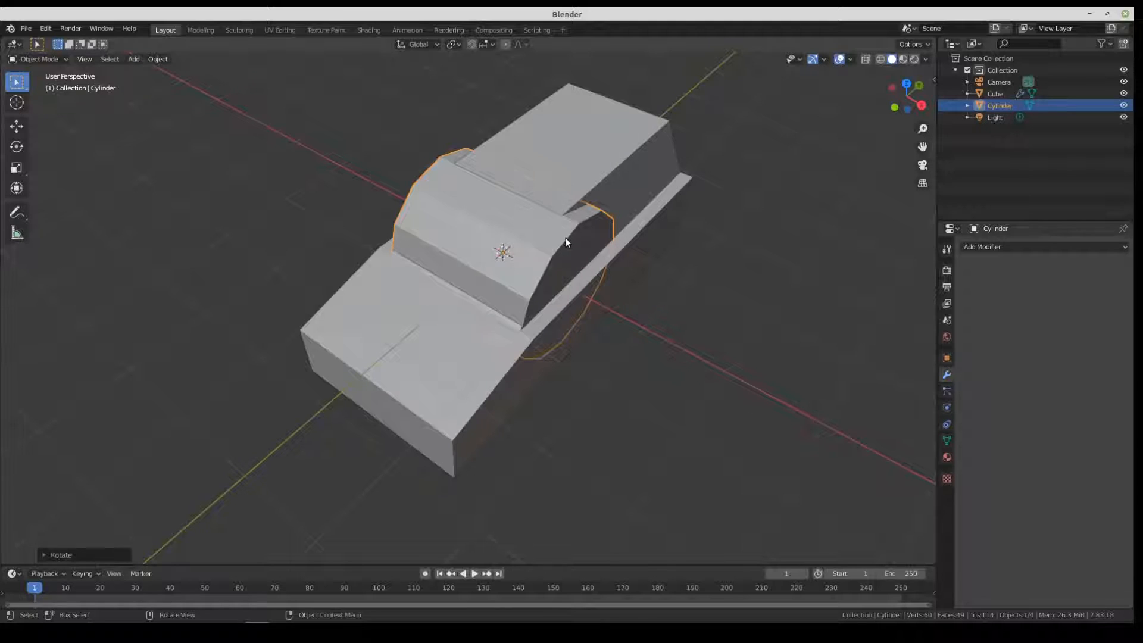
Step: In the right side view, scale the cylinder down to wheel size and move it along Z and Y to the front wheel position
{"action": "key", "text": "KP_3"}
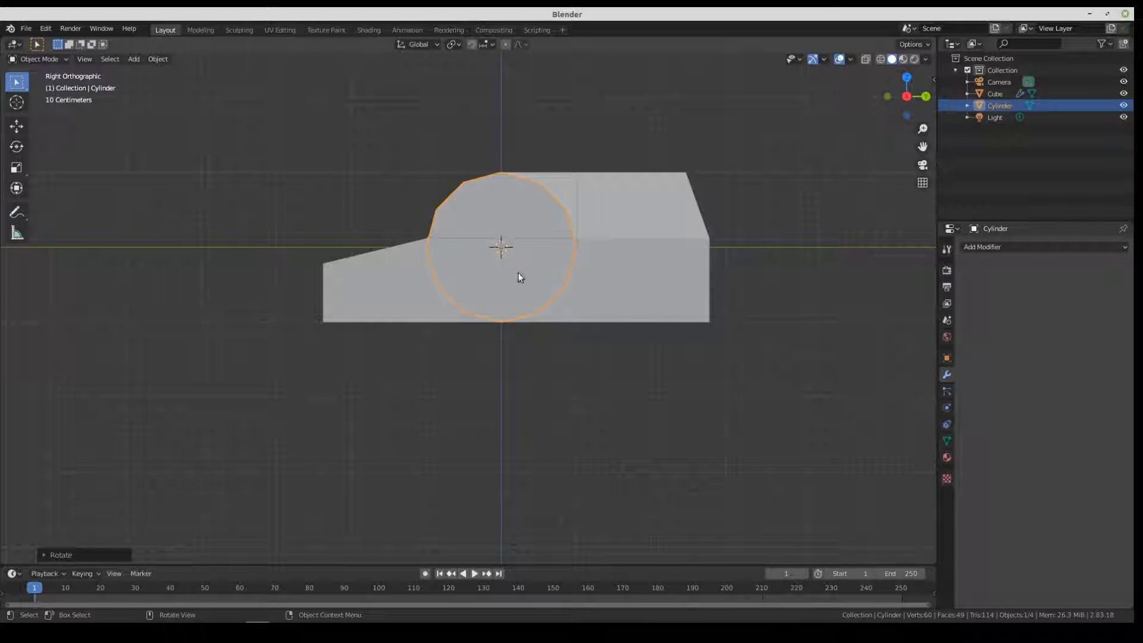
{"action": "left_click", "coordinate": [16, 127]}
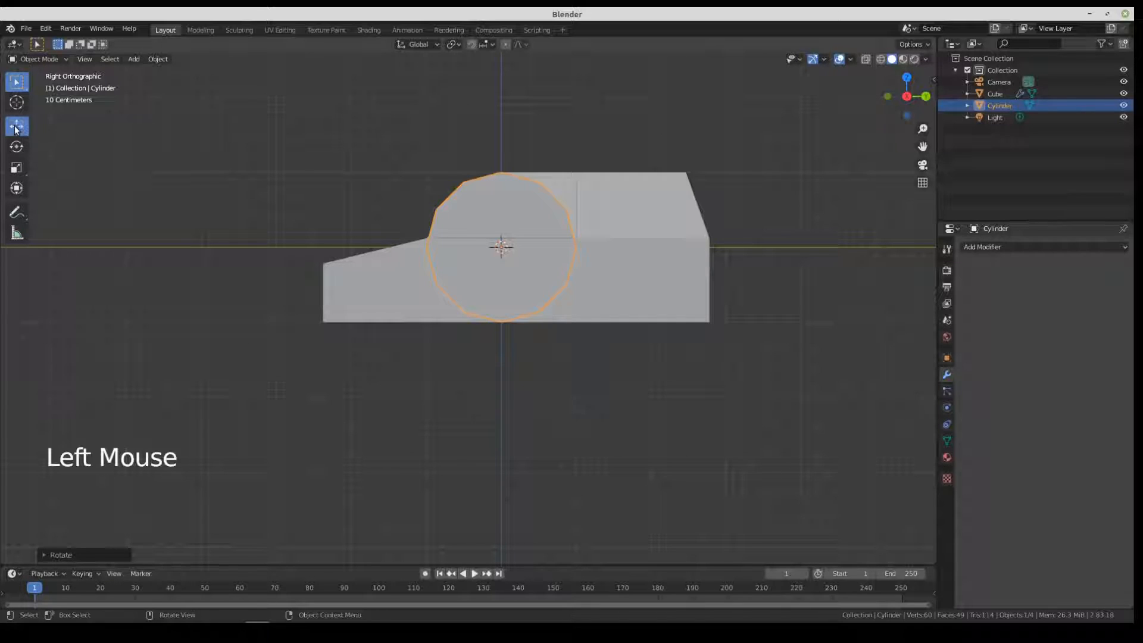
{"action": "left_click_drag", "start_coordinate": [501, 204], "coordinate": [500, 288]}
{"action": "left_click_drag", "start_coordinate": [552, 332], "coordinate": [451, 325]}
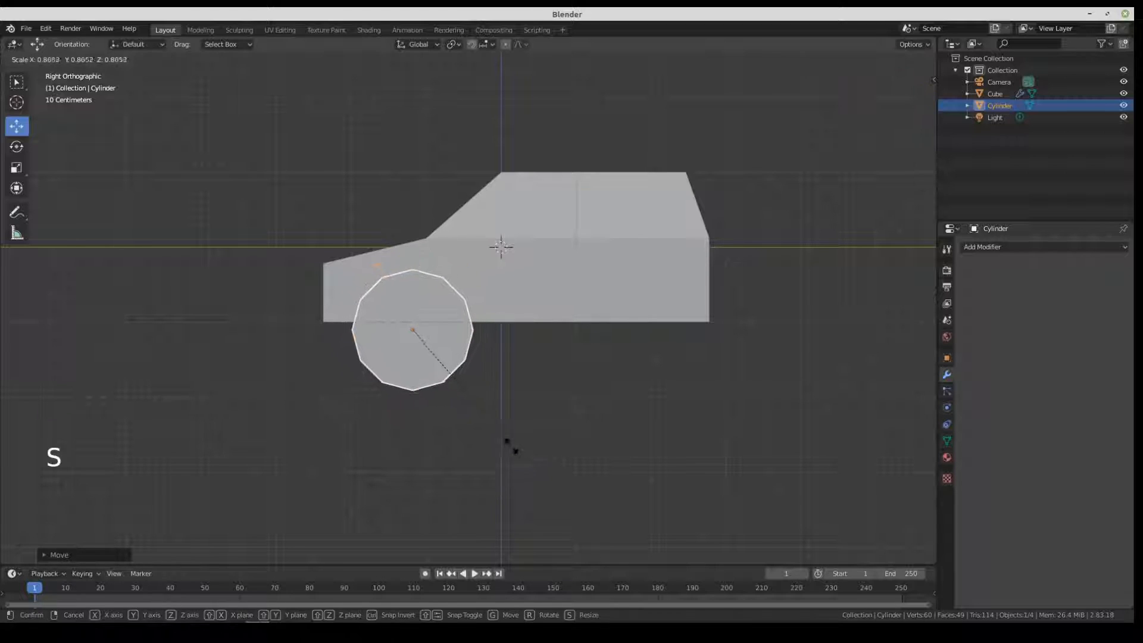
{"action": "left_click", "coordinate": [483, 430]}
{"action": "left_click_drag", "start_coordinate": [413, 289], "coordinate": [416, 266]}
{"action": "left_click_drag", "start_coordinate": [465, 309], "coordinate": [358, 306]}
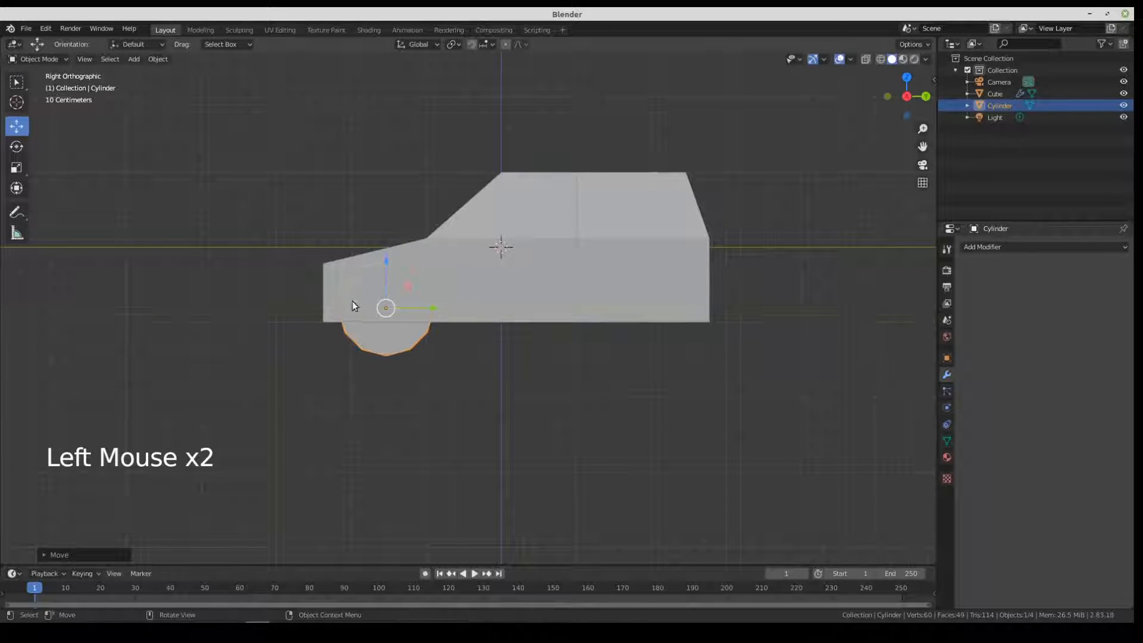
Step: Move the front wheel cylinder outward along X so it protrudes from the side of the car body
{"action": "middle_click_drag", "start_coordinate": [276, 276], "coordinate": [362, 310]}
{"action": "left_click_drag", "start_coordinate": [476, 356], "coordinate": [556, 386]}
{"action": "middle_click_drag", "start_coordinate": [457, 410], "coordinate": [434, 199]}
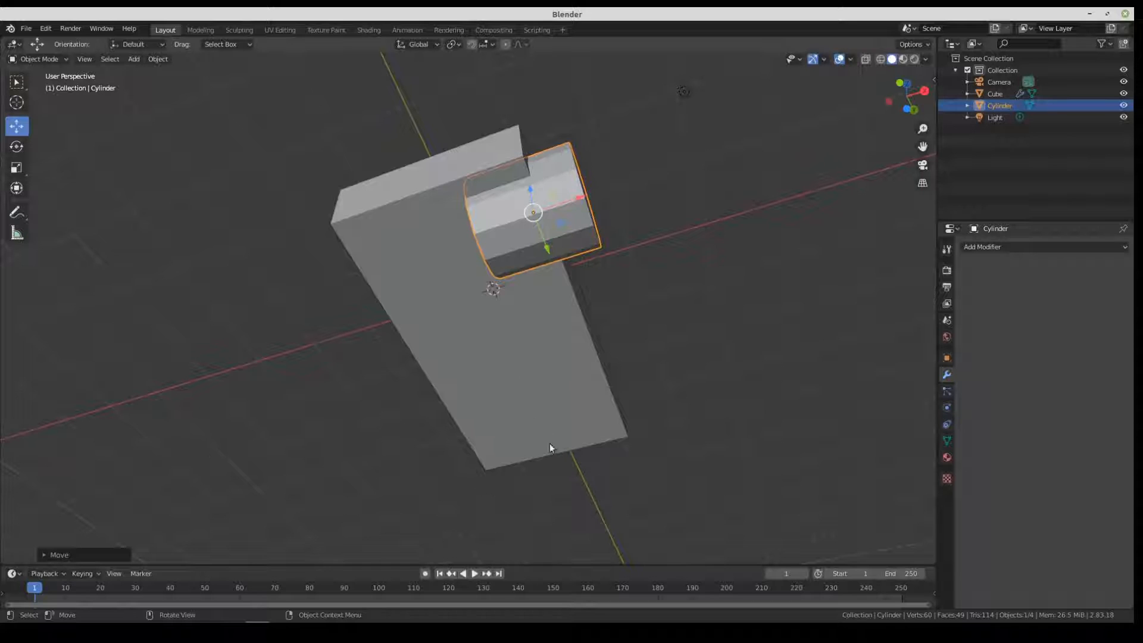
{"action": "middle_click_drag", "start_coordinate": [499, 259], "coordinate": [458, 314]}
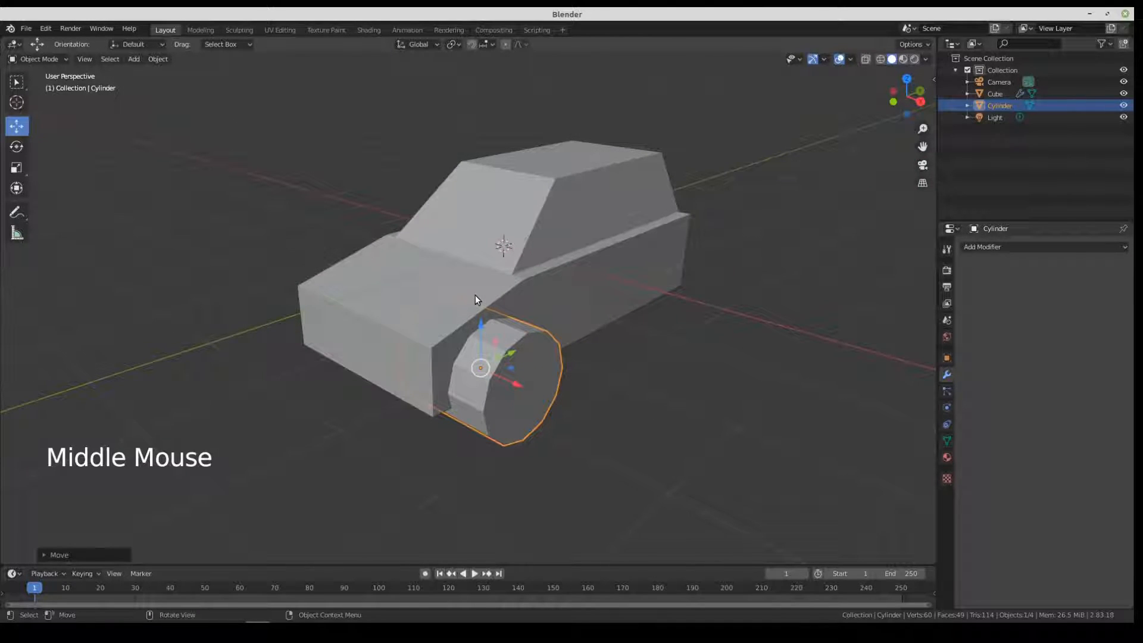
Step: In the right side view, duplicate the front wheel and move the copy along Y to the rear wheel position
{"action": "key", "text": "KP_1"}
{"action": "key", "text": "KP_3"}
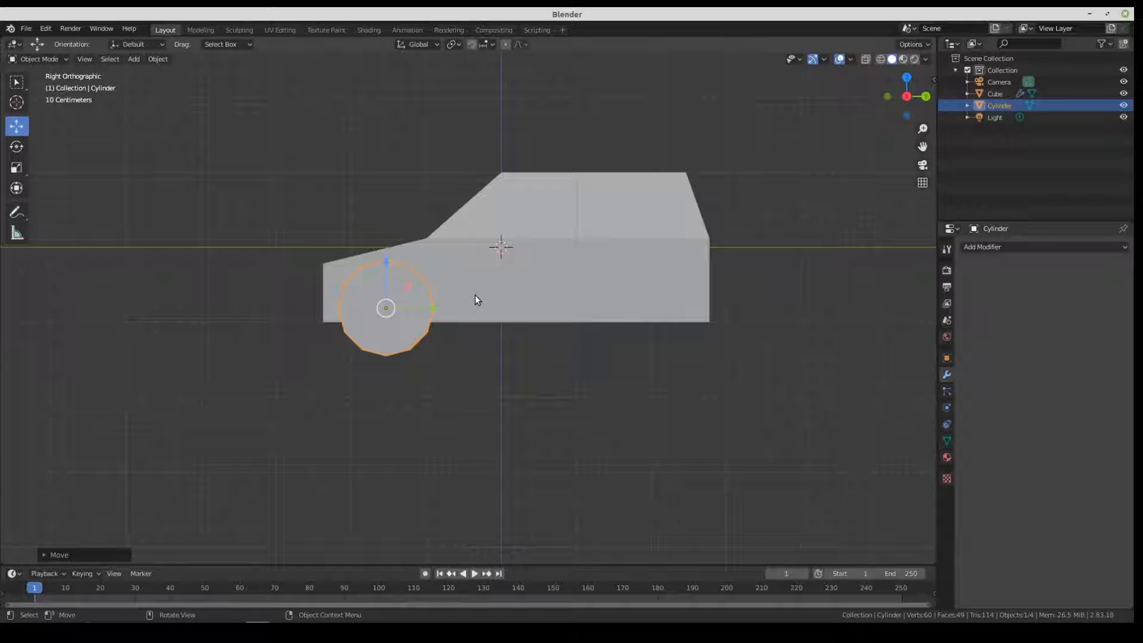
{"action": "right_click", "coordinate": [396, 289]}
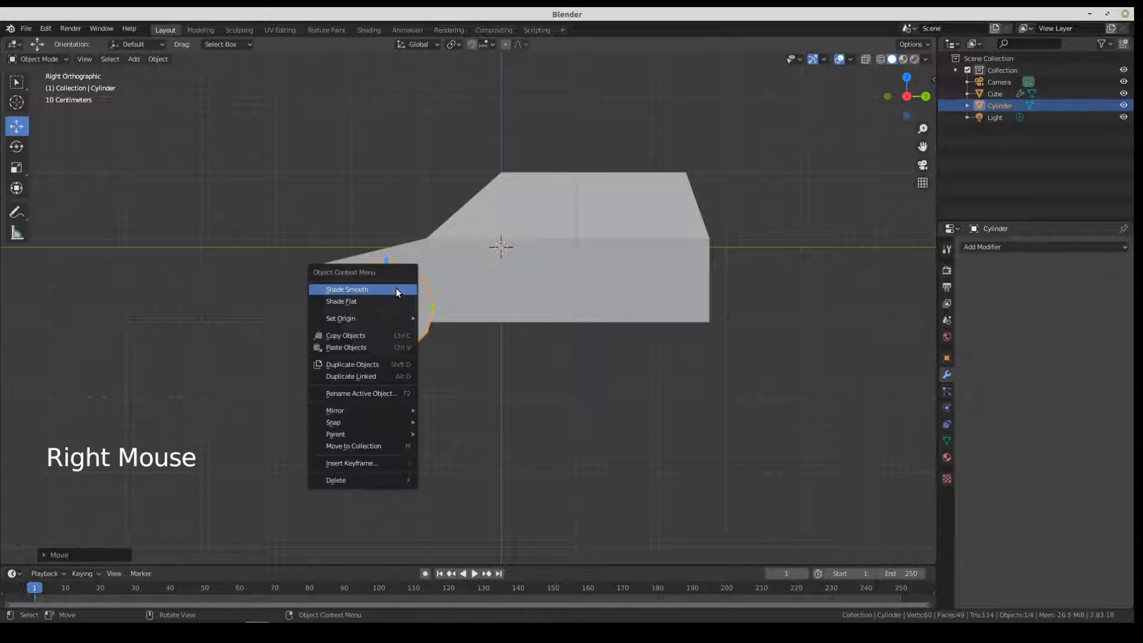
{"action": "left_click", "coordinate": [361, 364]}
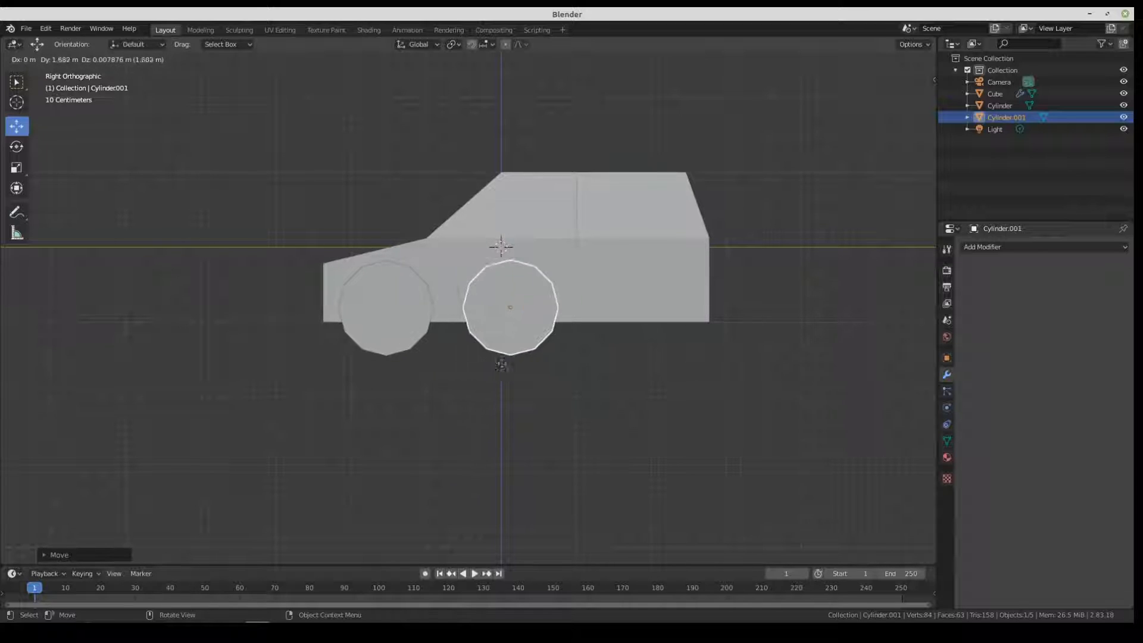
{"action": "key", "text": "y"}
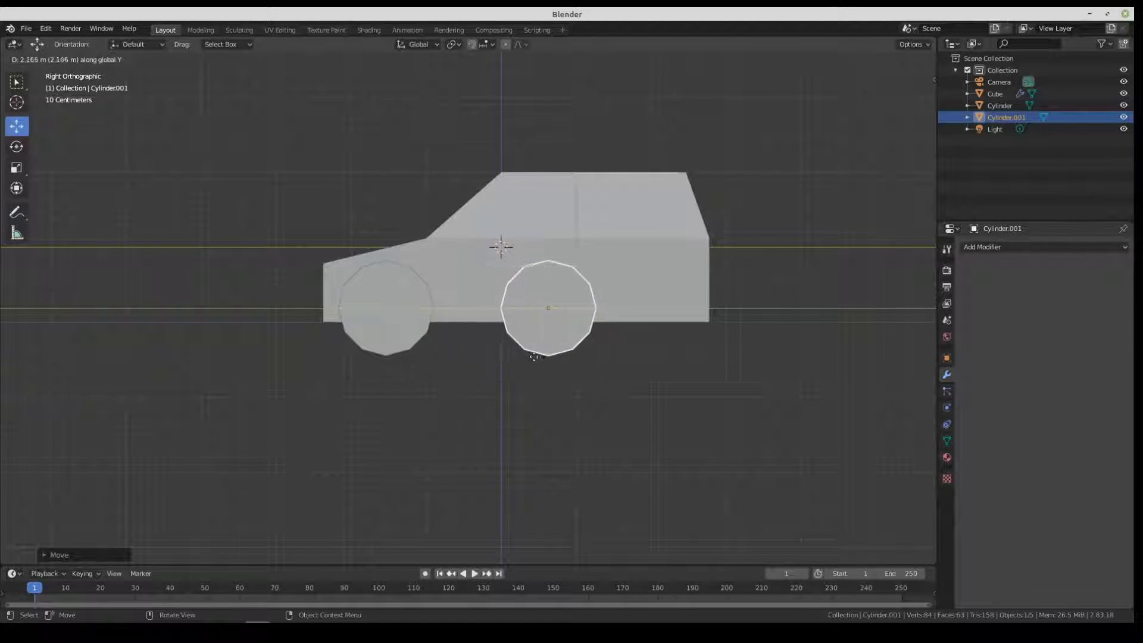
{"action": "left_click", "coordinate": [630, 360]}
Step: Select the car body and collapse the settings of its Mirror modifier
{"action": "middle_click_drag", "start_coordinate": [345, 351], "coordinate": [380, 360]}
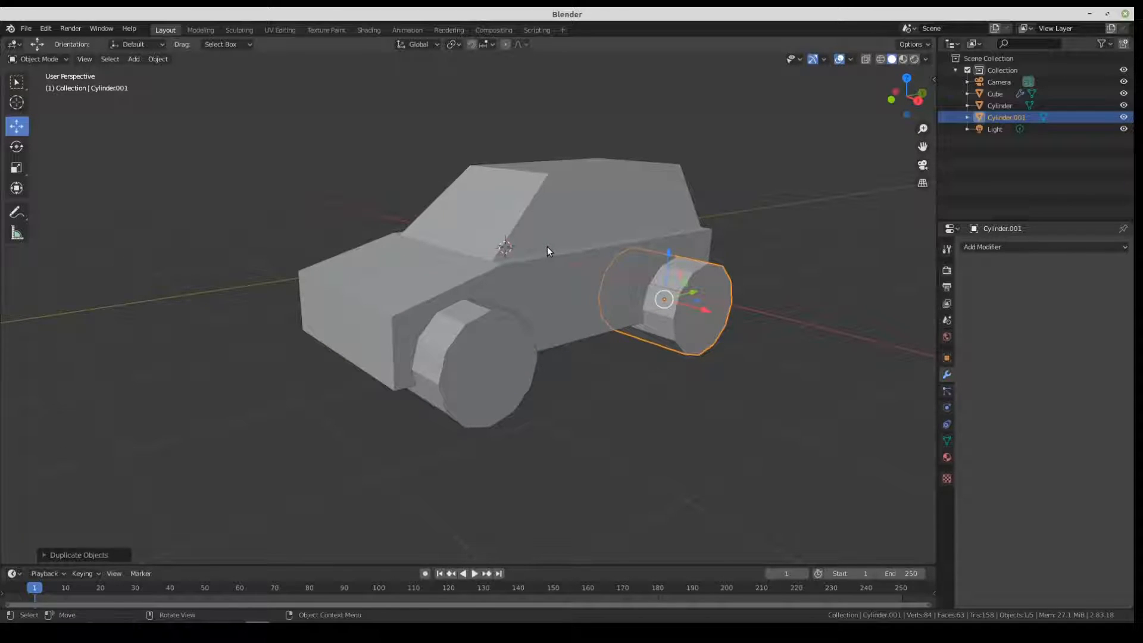
{"action": "left_click", "coordinate": [588, 221]}
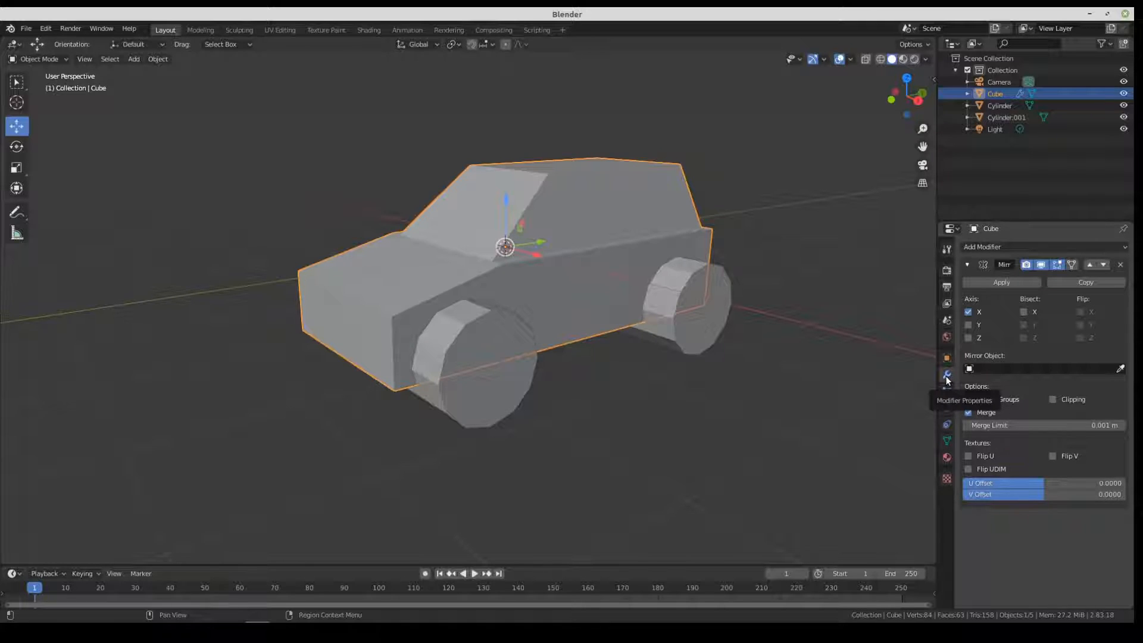
{"action": "left_click", "coordinate": [967, 265]}
{"action": "left_click", "coordinate": [967, 266]}
{"action": "left_click", "coordinate": [966, 266]}
{"action": "left_click", "coordinate": [966, 265]}
{"action": "left_click", "coordinate": [967, 266]}
{"action": "left_click", "coordinate": [966, 266]}
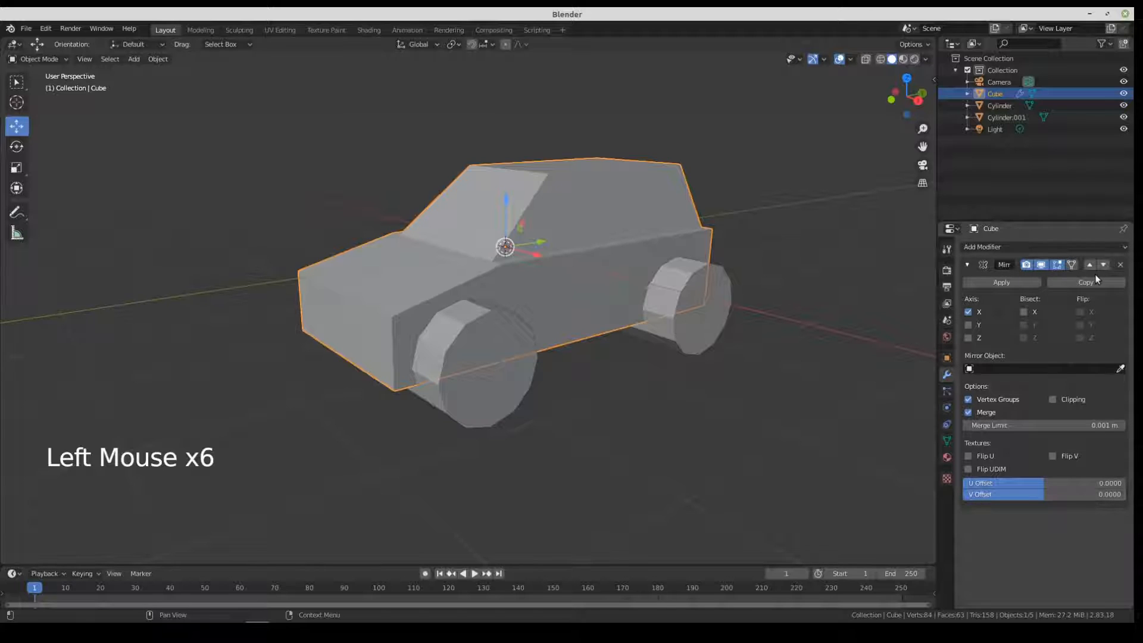
{"action": "left_click", "coordinate": [967, 264]}
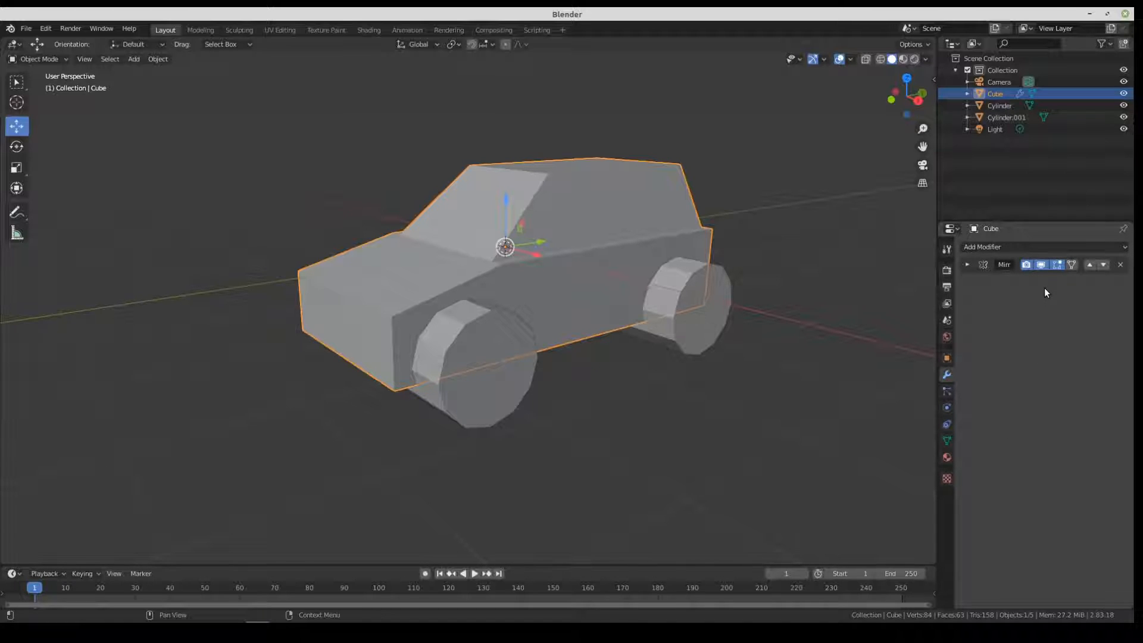
Step: Add a Boolean modifier to the car body with the Difference operation and pick the front wheel, Cylinder, as its object
{"action": "middle_click_drag", "start_coordinate": [659, 304], "coordinate": [690, 308]}
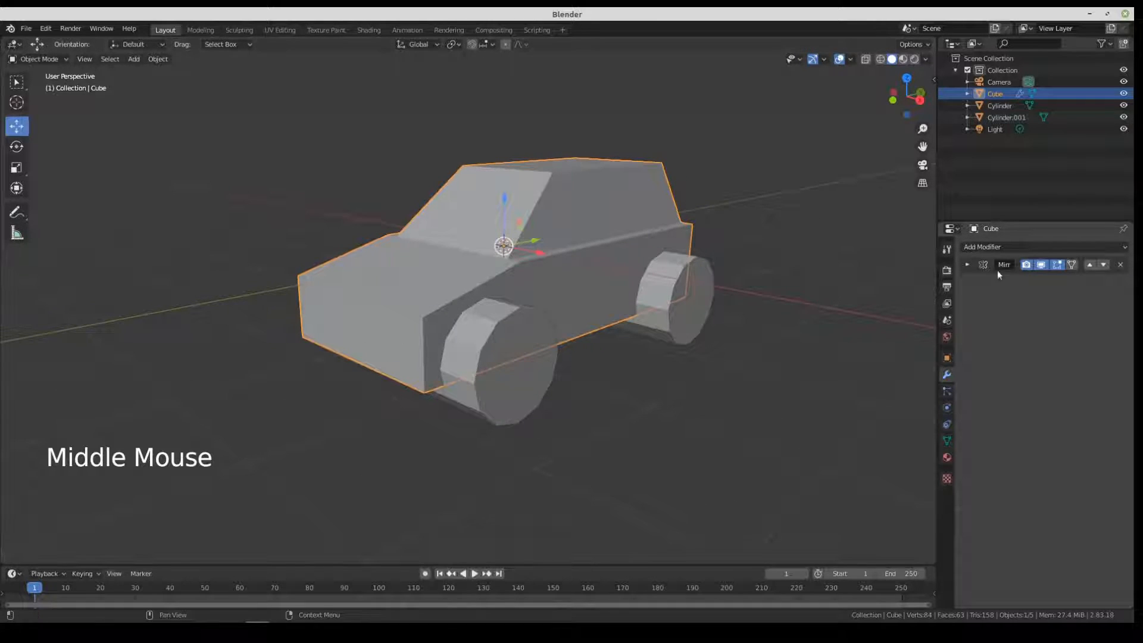
{"action": "left_click", "coordinate": [1026, 247]}
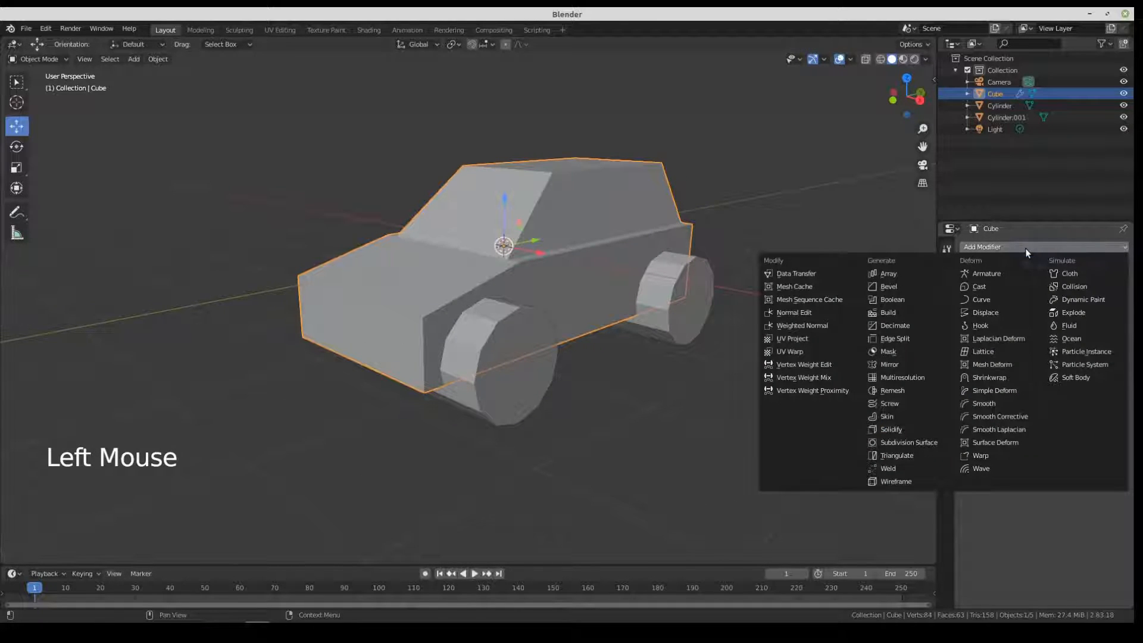
{"action": "left_click", "coordinate": [899, 301]}
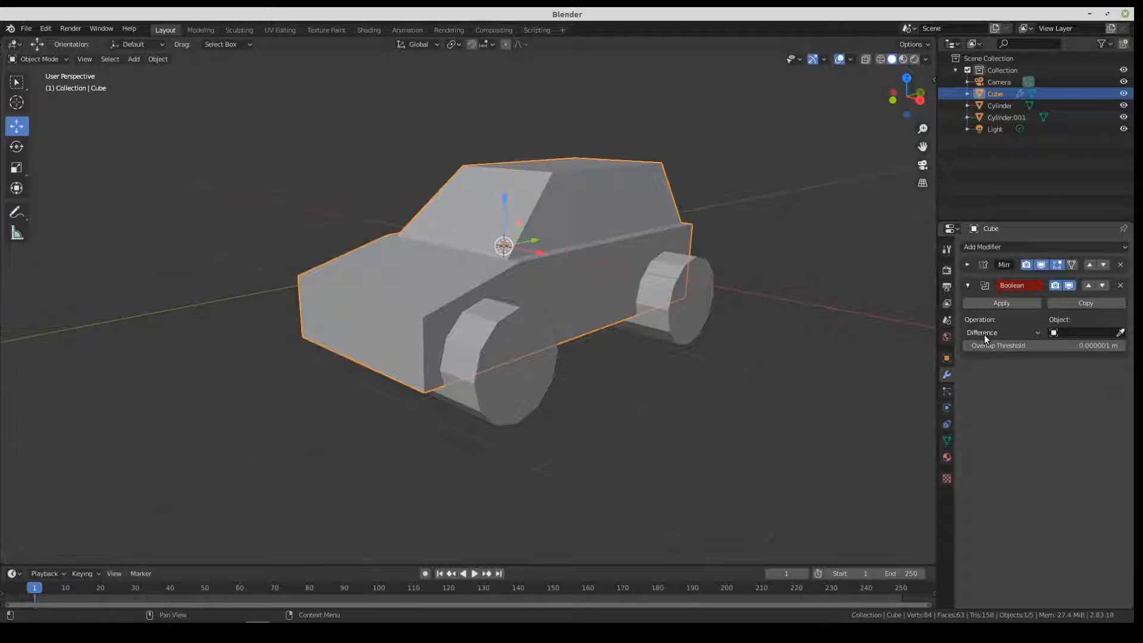
{"action": "left_click", "coordinate": [1070, 332]}
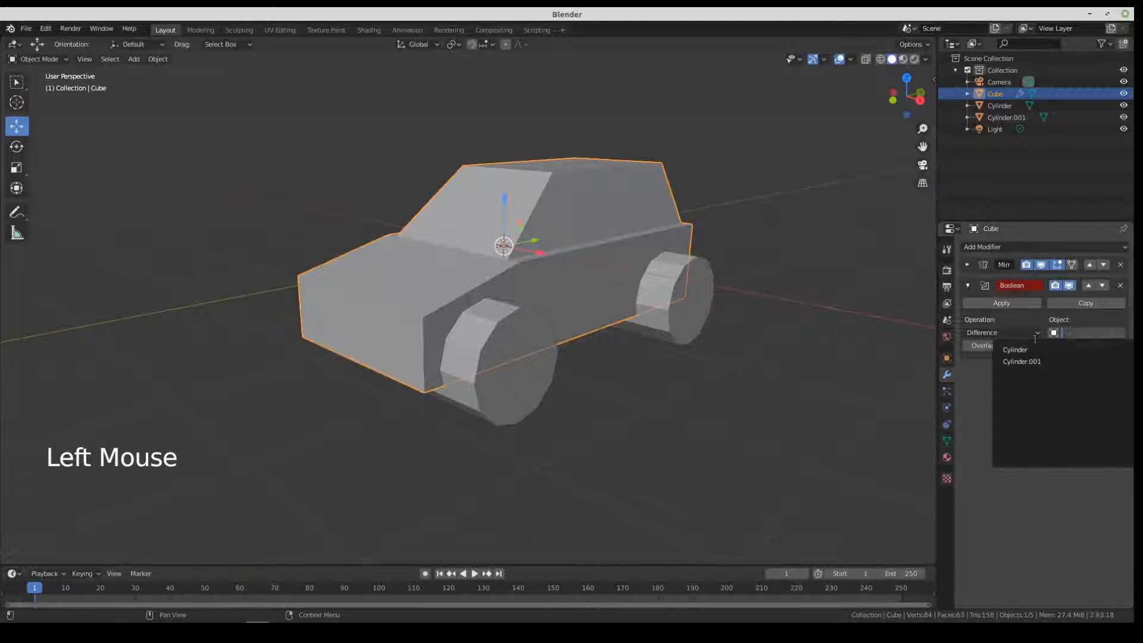
{"action": "left_click", "coordinate": [1099, 327]}
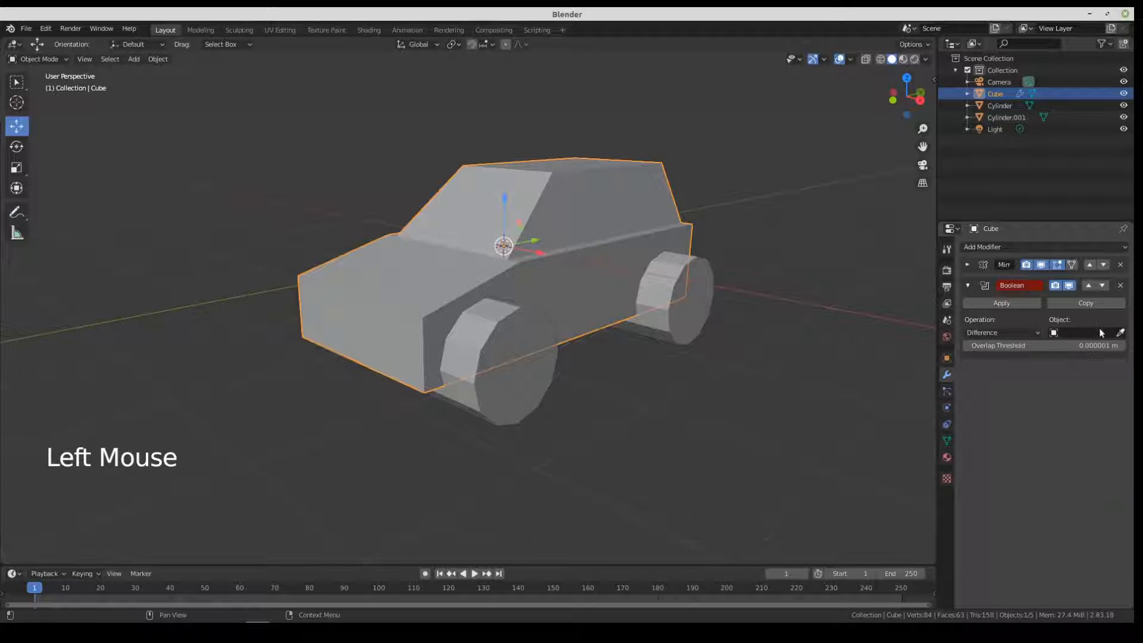
{"action": "left_click", "coordinate": [1120, 332]}
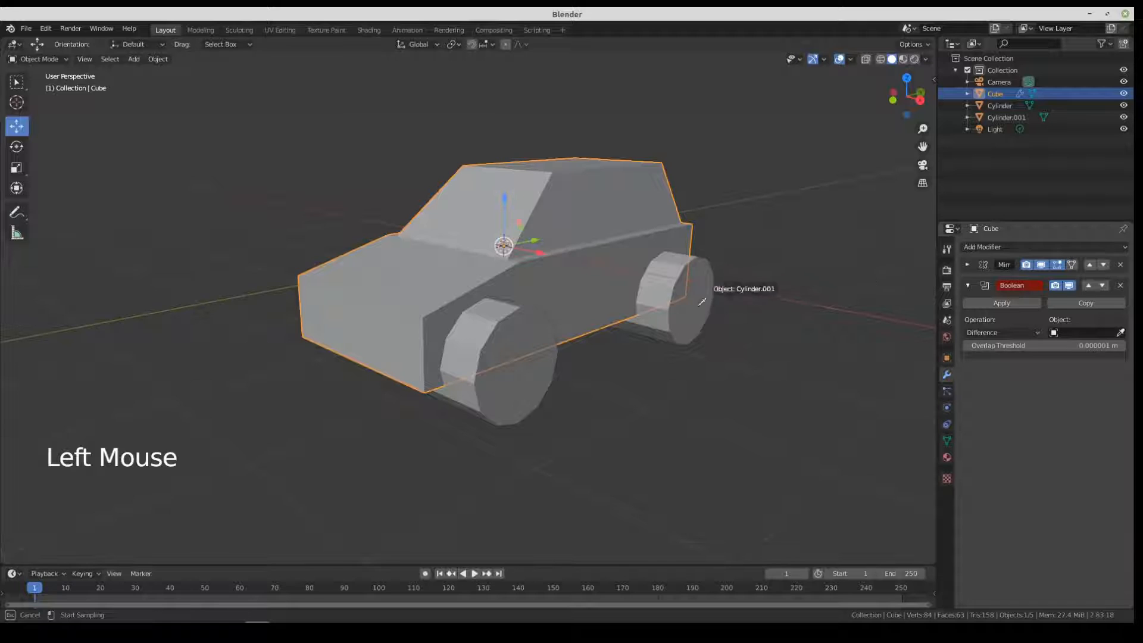
{"action": "left_click", "coordinate": [515, 383]}
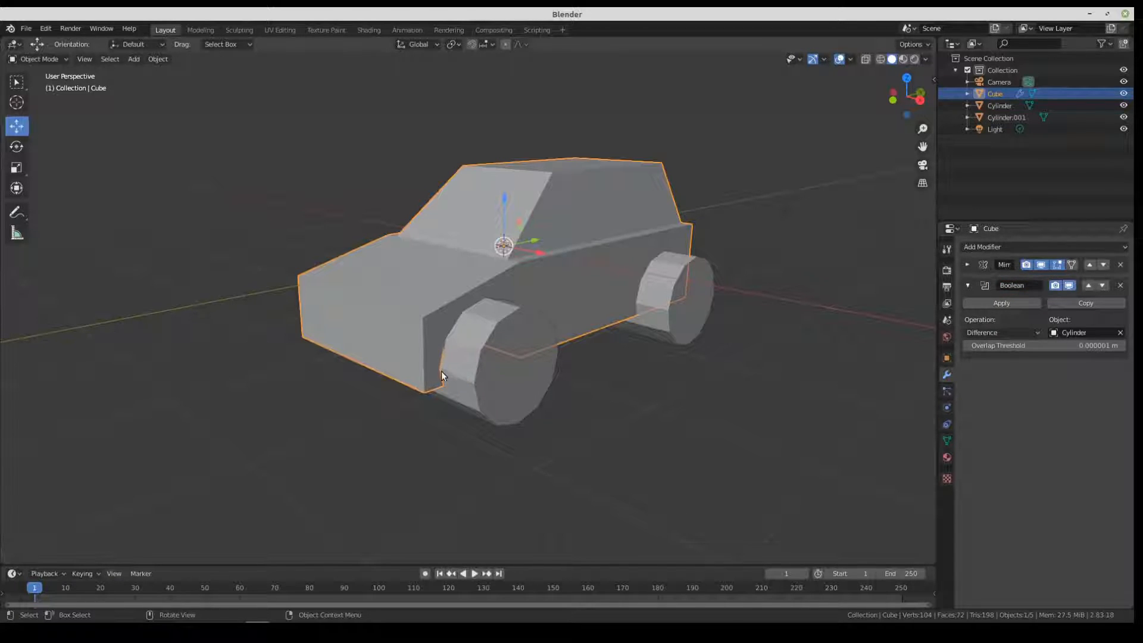
Step: Turn on X-ray display and examine the front wheel cutout inside the car body
{"action": "middle_click_drag", "start_coordinate": [437, 374], "coordinate": [472, 365]}
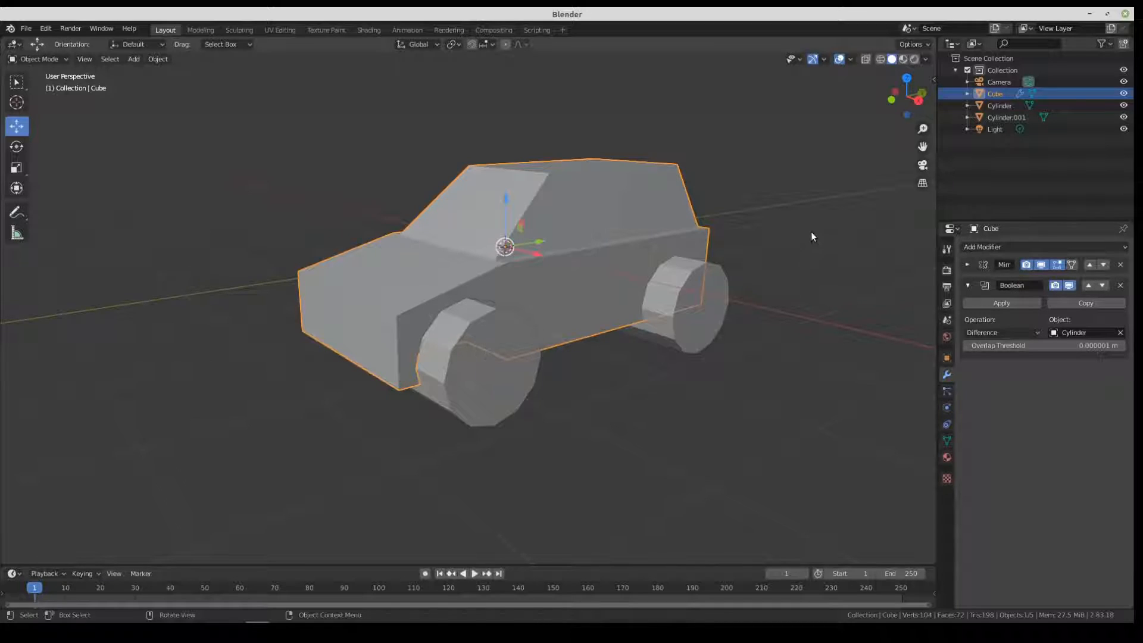
{"action": "left_click", "coordinate": [867, 60]}
{"action": "middle_click_drag", "start_coordinate": [504, 291], "coordinate": [538, 294]}
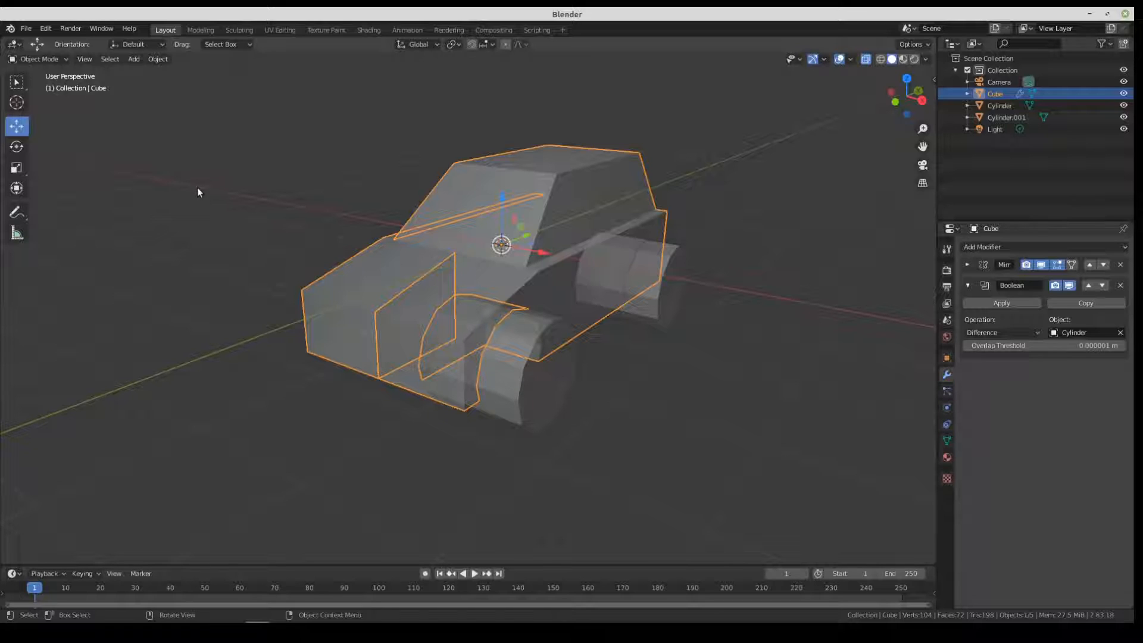
Step: In Edit Mode, delete the internal face along the centre of the car's hood, and return to Object Mode
{"action": "left_click", "coordinate": [46, 59]}
{"action": "left_click", "coordinate": [44, 87]}
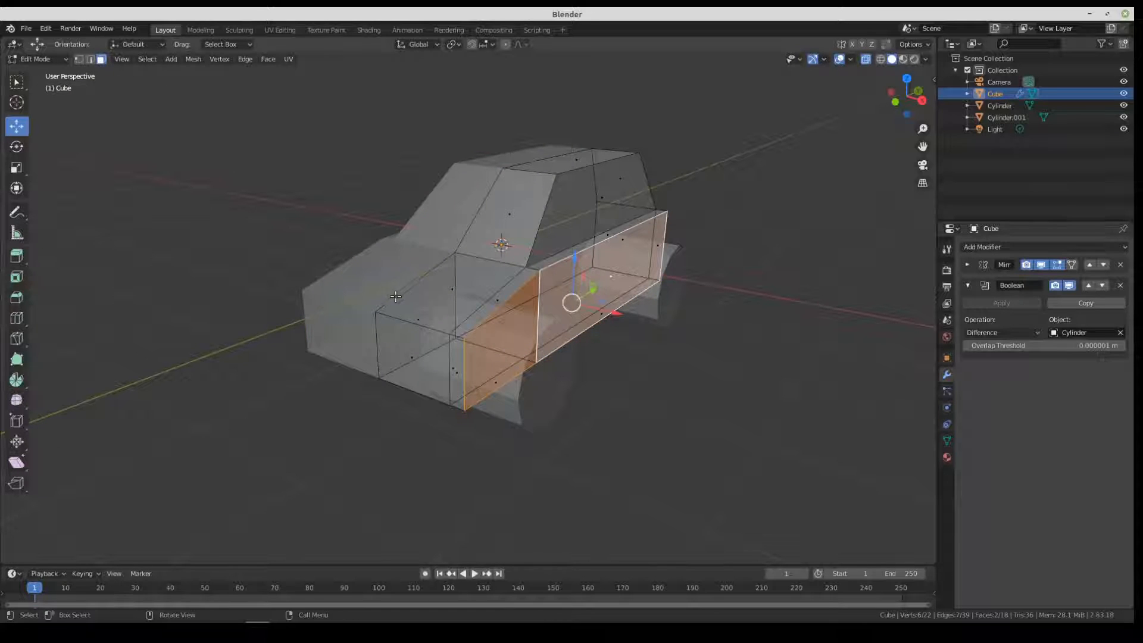
{"action": "left_click", "coordinate": [420, 320]}
{"action": "middle_click_drag", "start_coordinate": [444, 332], "coordinate": [495, 372]}
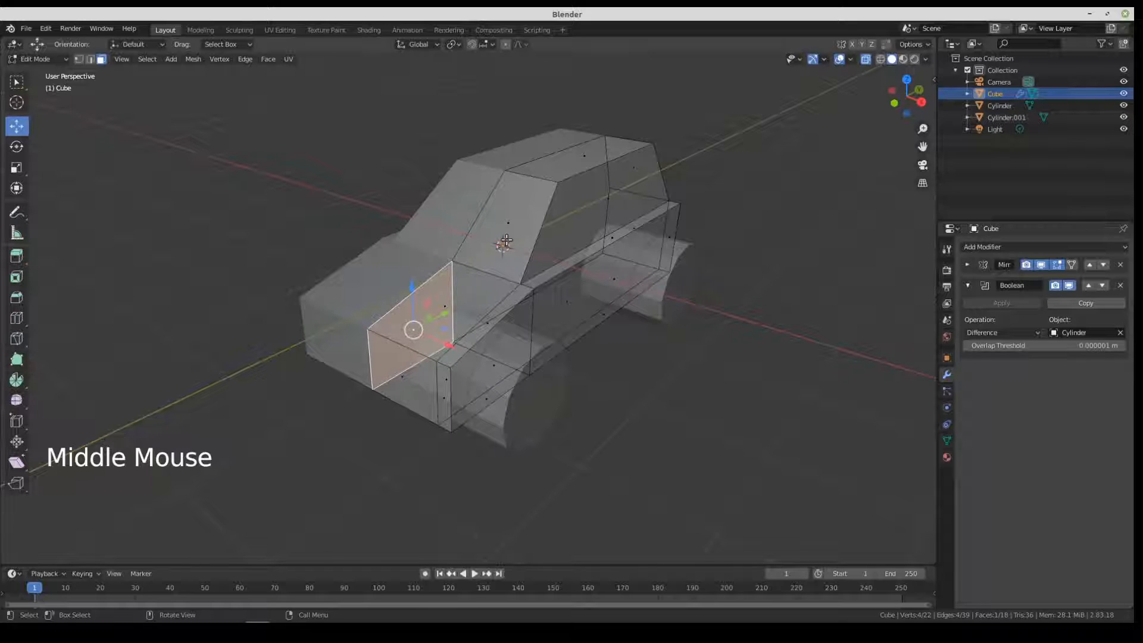
{"action": "scroll", "coordinate": [396, 336], "scroll_direction": "up", "scroll_amount": 2}
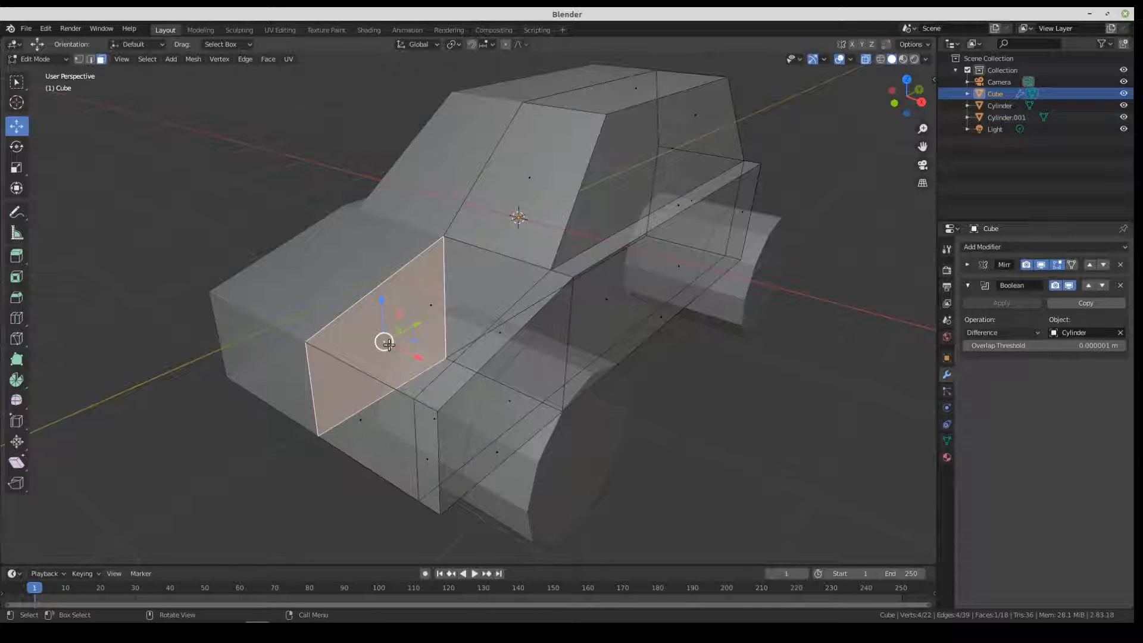
{"action": "key", "text": "x"}
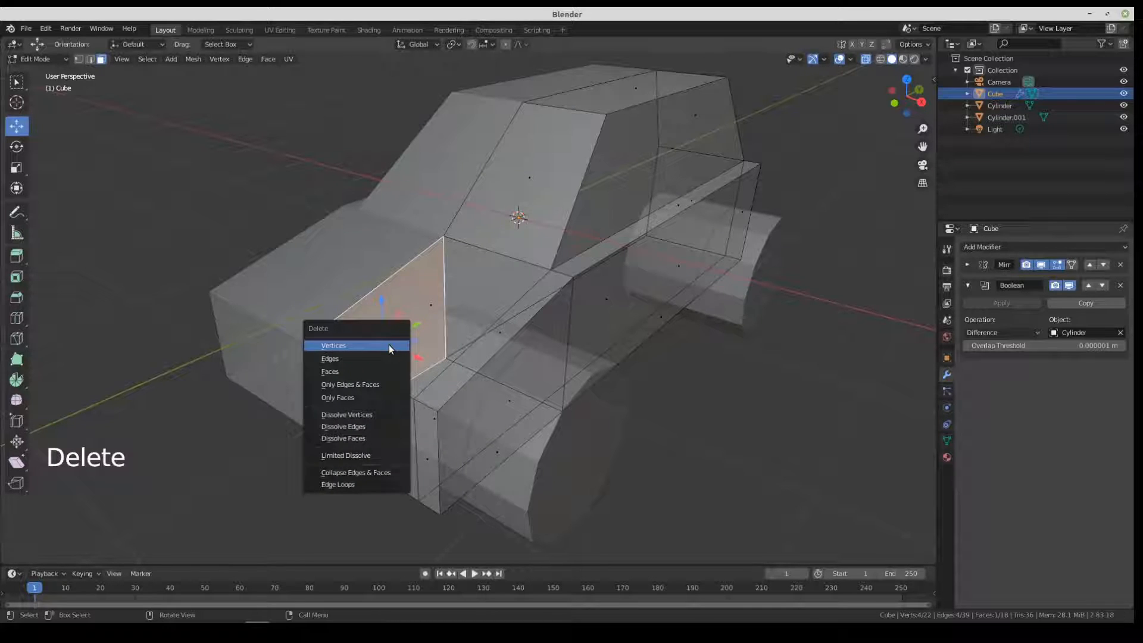
{"action": "left_click", "coordinate": [355, 372]}
{"action": "mouse_move", "coordinate": [440, 258]}
{"action": "middle_mouse_down"}
{"action": "mouse_move", "coordinate": [470, 235]}
{"action": "mouse_move", "coordinate": [432, 271]}
{"action": "mouse_move", "coordinate": [422, 264]}
{"action": "middle_mouse_up"}
{"action": "middle_click_drag", "start_coordinate": [499, 183], "coordinate": [536, 218]}
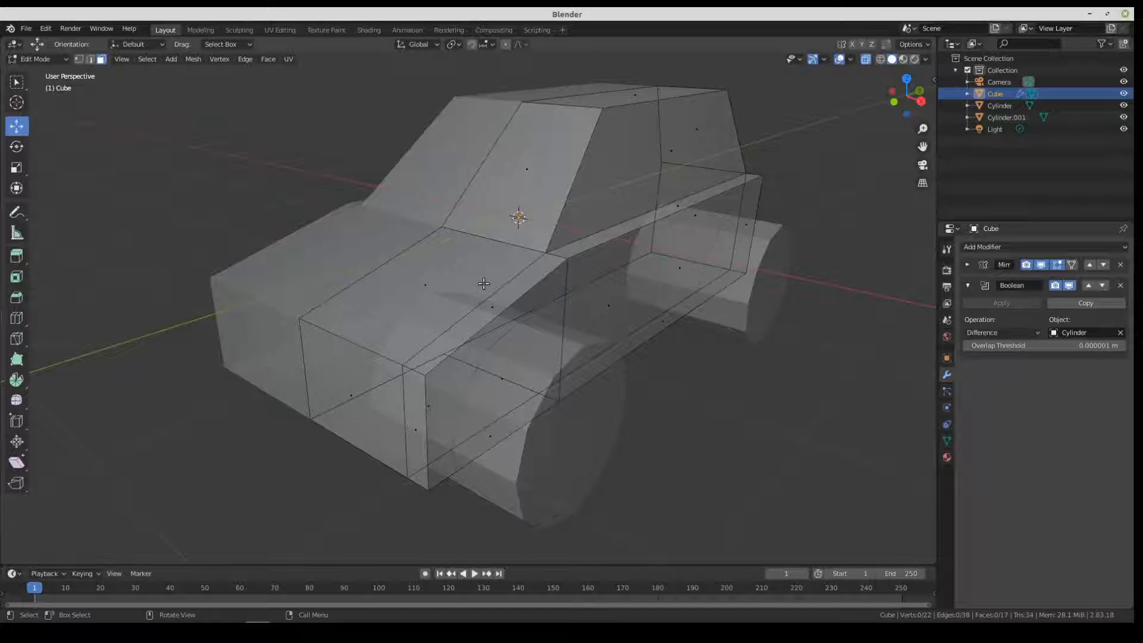
{"action": "key", "text": "Tab"}
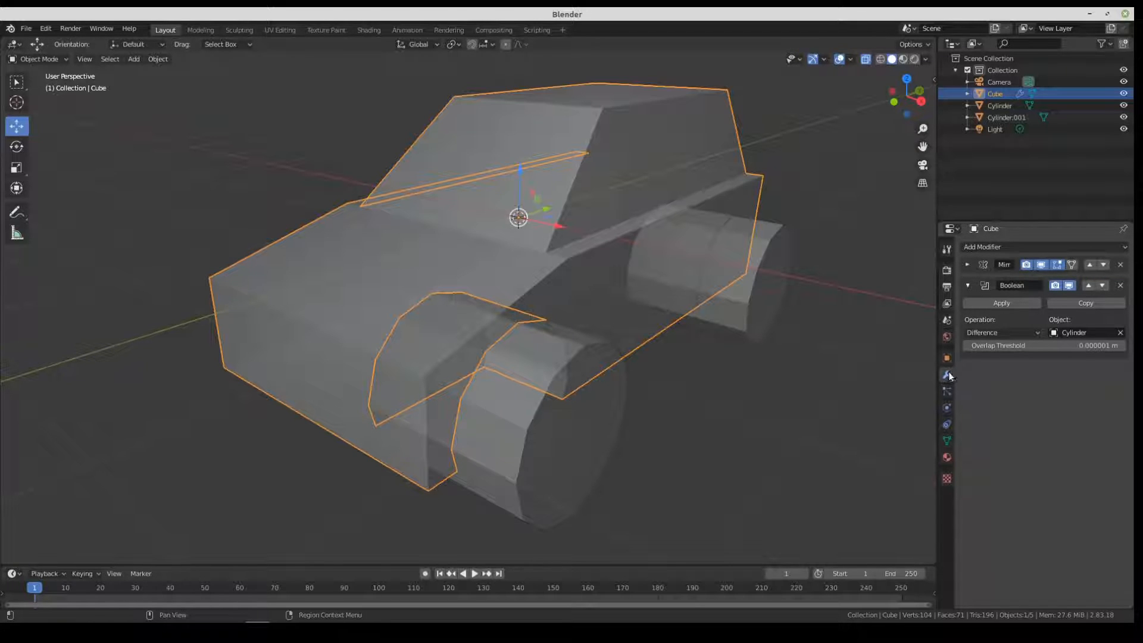
Step: Add a second Difference Boolean modifier to the car body with the rear wheel, Cylinder.001, as its object, and collapse both Boolean modifiers
{"action": "left_click", "coordinate": [1019, 244]}
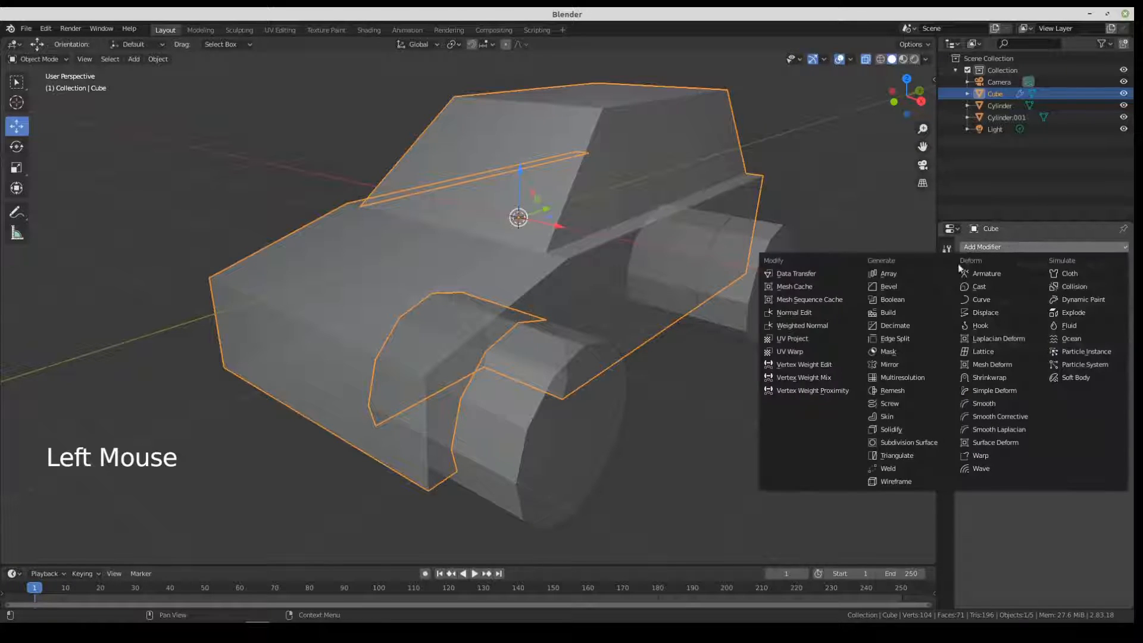
{"action": "left_click", "coordinate": [888, 300]}
{"action": "left_click", "coordinate": [1122, 419]}
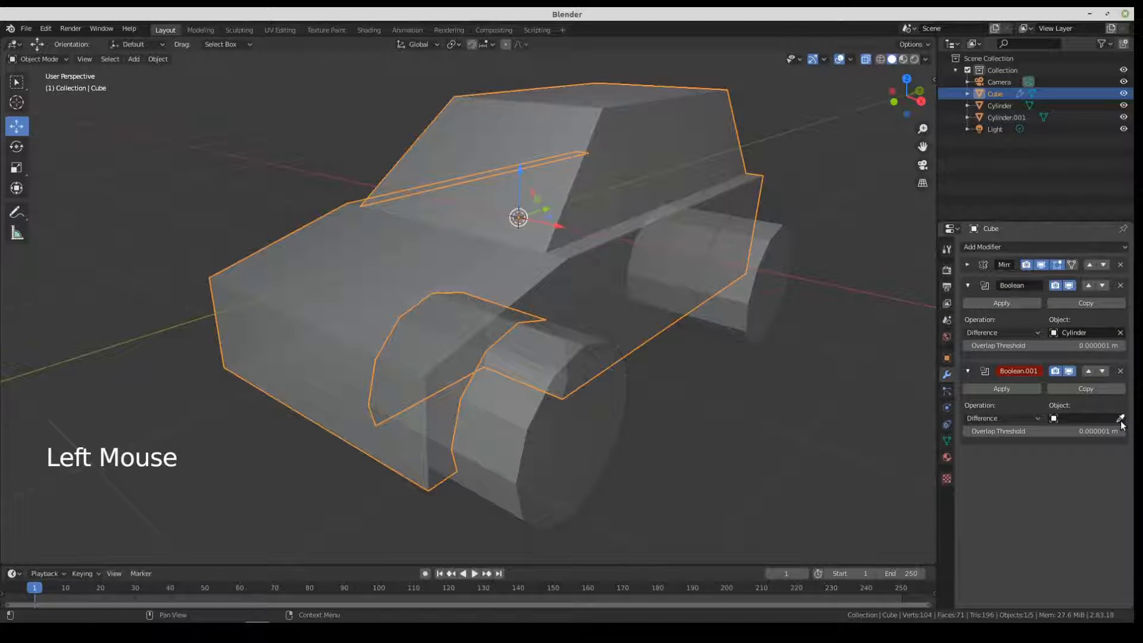
{"action": "left_click", "coordinate": [777, 244]}
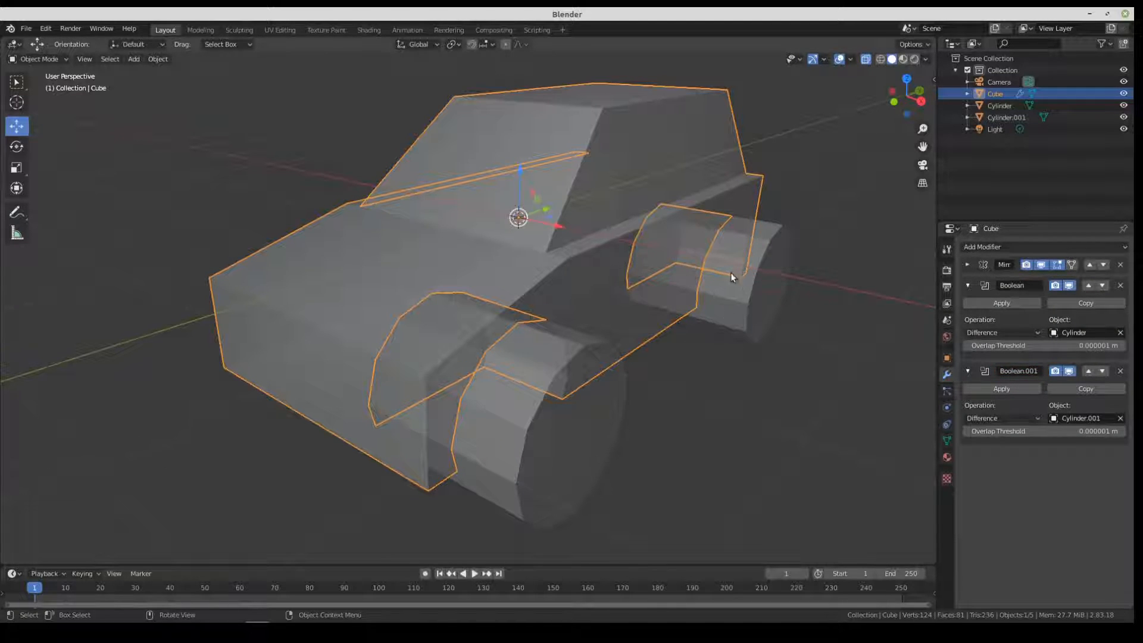
{"action": "left_click", "coordinate": [967, 286]}
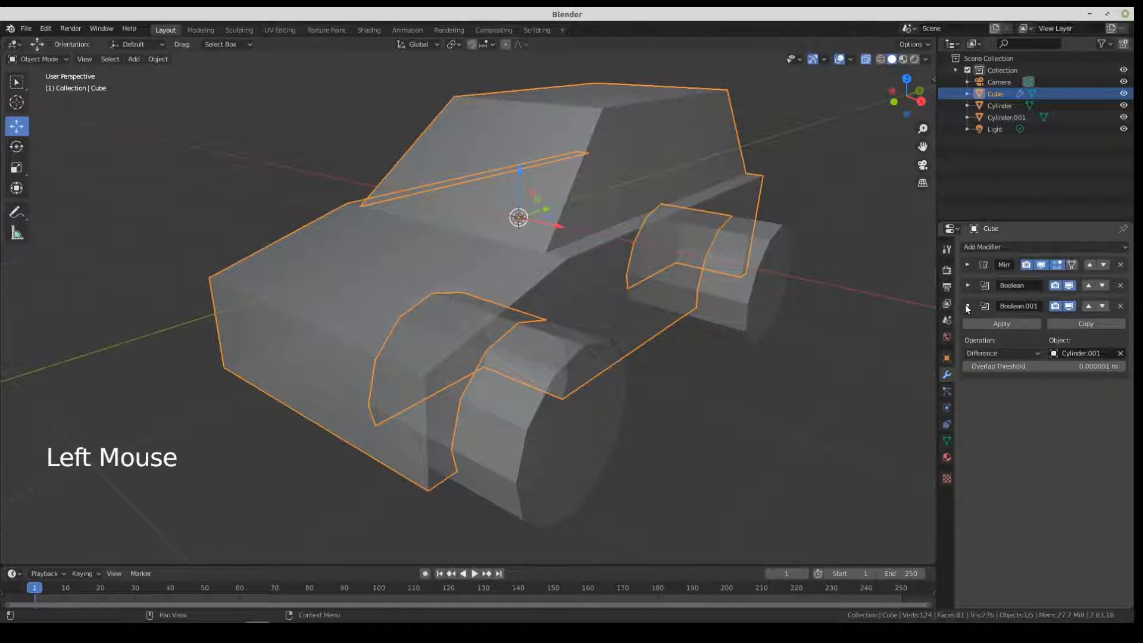
{"action": "left_click", "coordinate": [968, 306]}
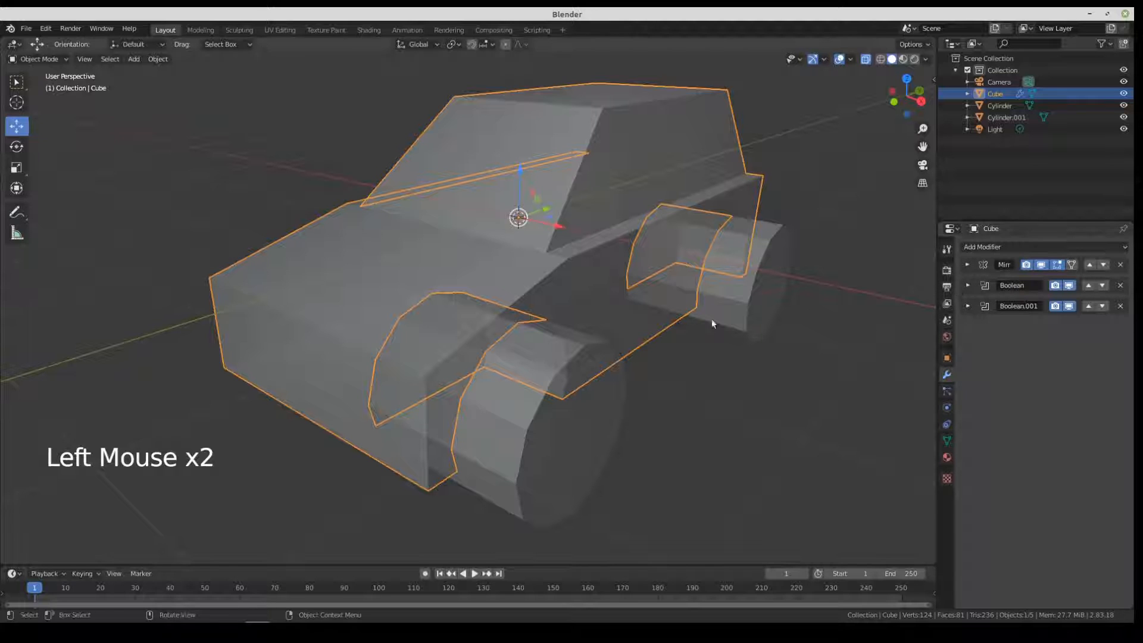
Step: Reorder the car body's modifiers so both Booleans come before the Mirror, and check the wheel cutouts on both sides
{"action": "middle_click_drag", "start_coordinate": [373, 291], "coordinate": [565, 248]}
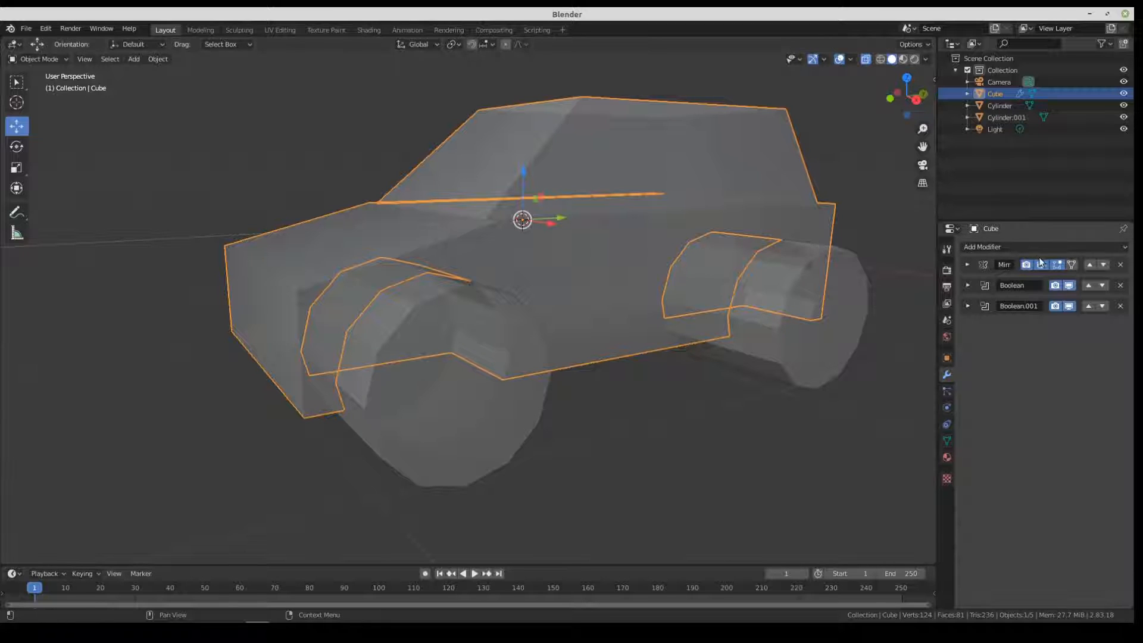
{"action": "middle_click_drag", "start_coordinate": [608, 214], "coordinate": [645, 217]}
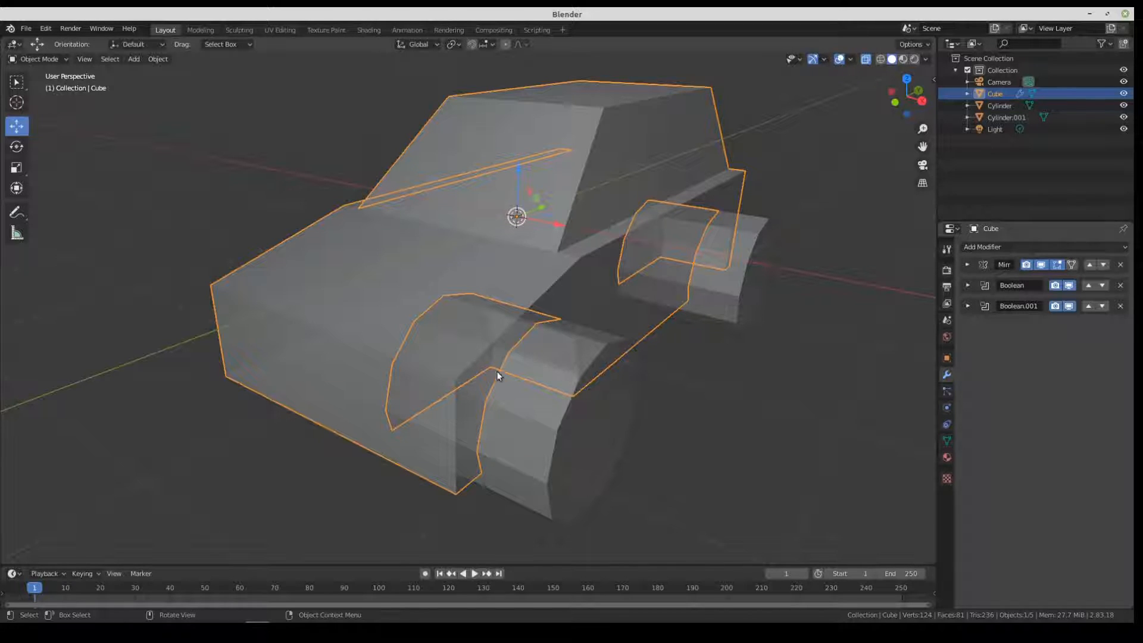
{"action": "middle_click_drag", "start_coordinate": [503, 390], "coordinate": [485, 375]}
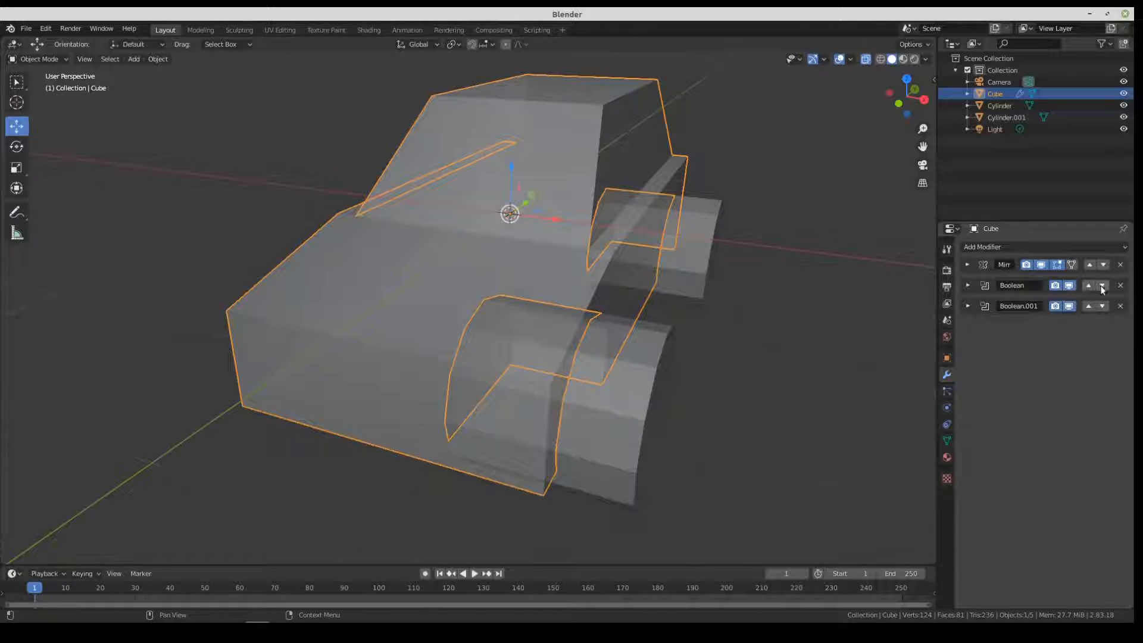
{"action": "left_click", "coordinate": [1089, 285]}
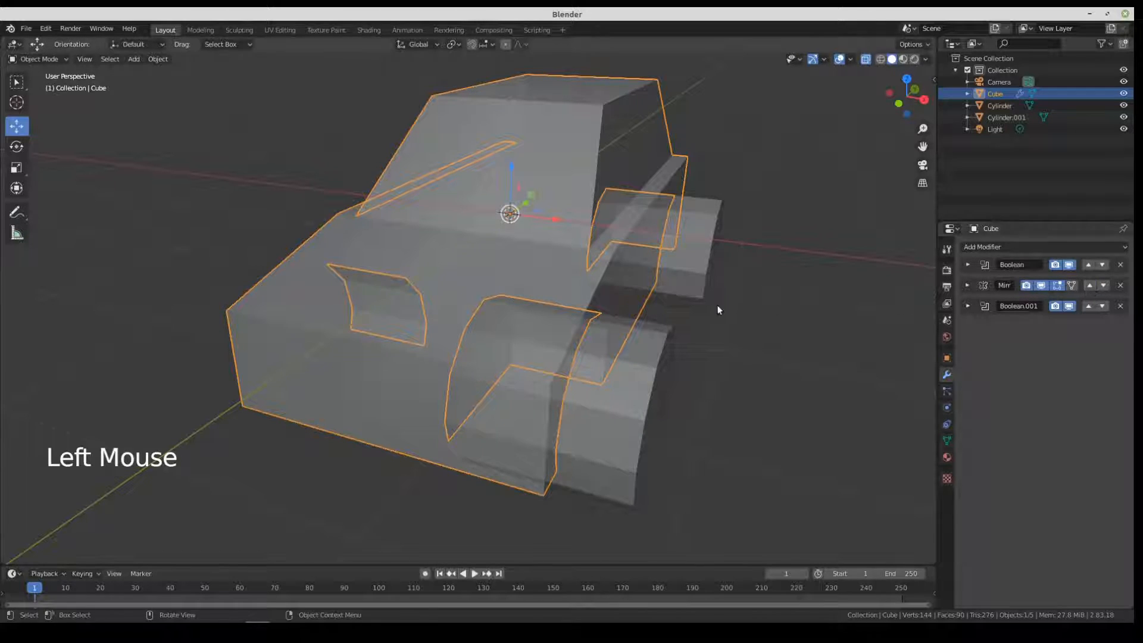
{"action": "middle_click_drag", "start_coordinate": [433, 306], "coordinate": [541, 302]}
{"action": "middle_click_drag", "start_coordinate": [771, 288], "coordinate": [528, 305]}
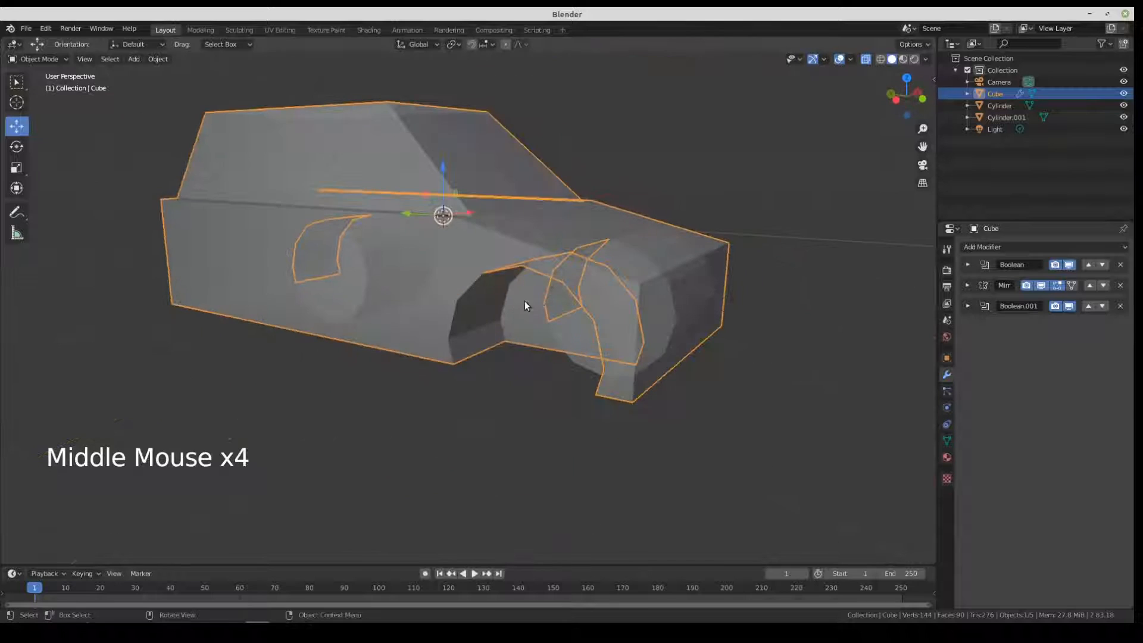
{"action": "middle_click_drag", "start_coordinate": [667, 296], "coordinate": [542, 289]}
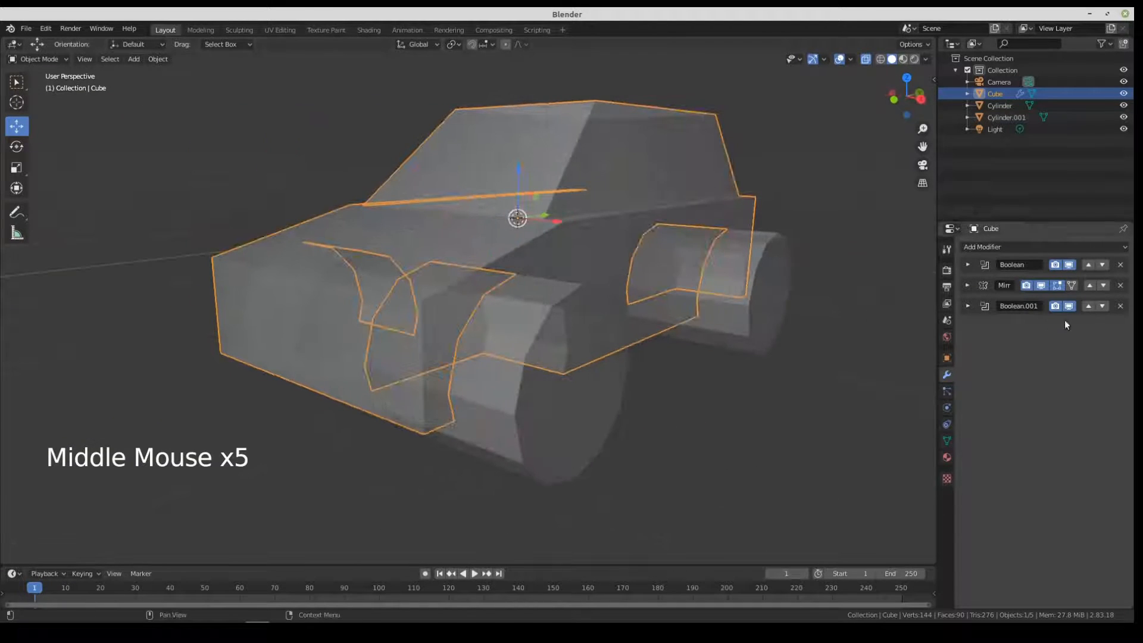
{"action": "left_click", "coordinate": [1103, 286]}
{"action": "mouse_move", "coordinate": [541, 307]}
{"action": "middle_mouse_down"}
{"action": "mouse_move", "coordinate": [524, 302]}
{"action": "mouse_move", "coordinate": [739, 314]}
{"action": "mouse_move", "coordinate": [722, 280]}
{"action": "mouse_move", "coordinate": [652, 253]}
{"action": "mouse_move", "coordinate": [566, 249]}
{"action": "mouse_move", "coordinate": [494, 273]}
{"action": "mouse_move", "coordinate": [478, 299]}
{"action": "mouse_move", "coordinate": [532, 315]}
{"action": "middle_mouse_up"}
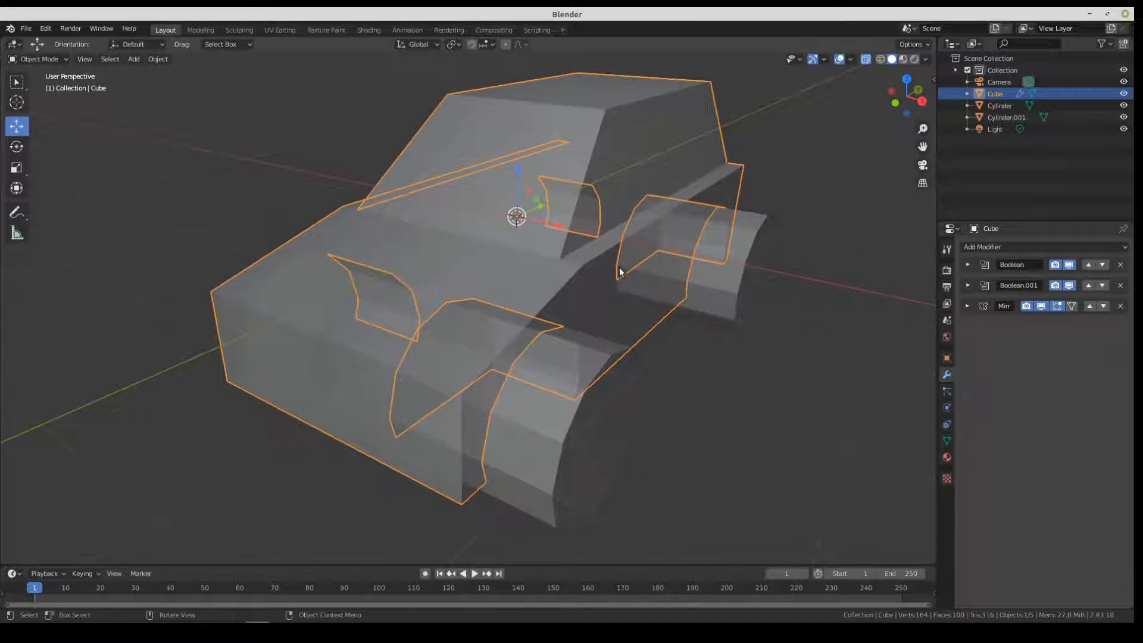
{"action": "middle_click_drag", "start_coordinate": [676, 279], "coordinate": [683, 257]}
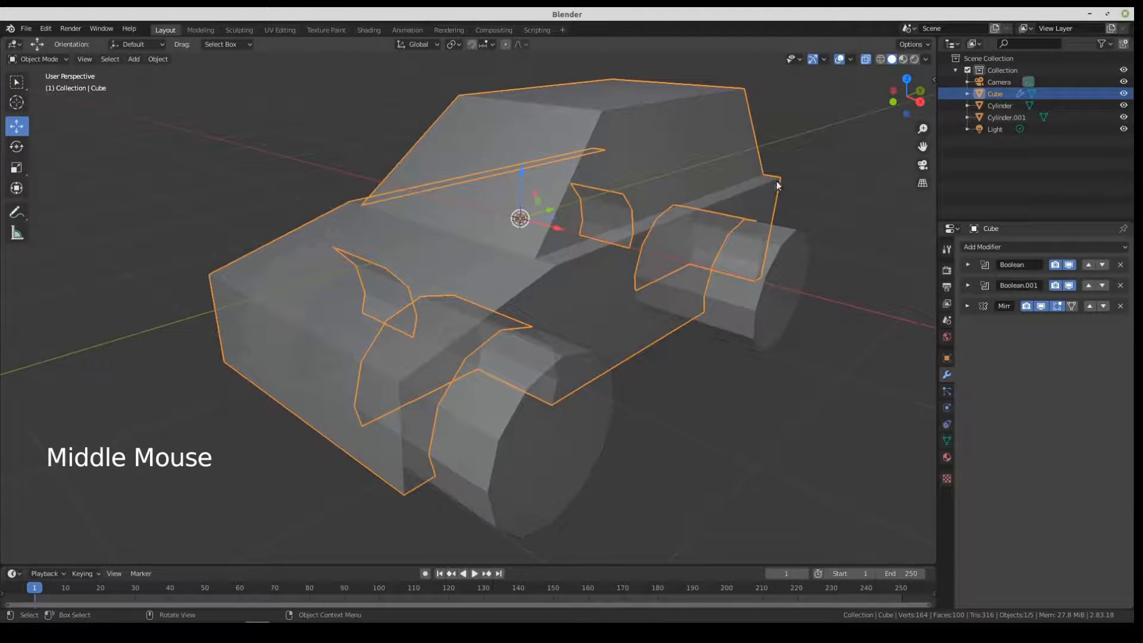
Step: Turn off X-ray display and examine the mirrored wheel wells on both sides of the car
{"action": "left_click", "coordinate": [867, 60]}
{"action": "middle_click_drag", "start_coordinate": [557, 285], "coordinate": [596, 270]}
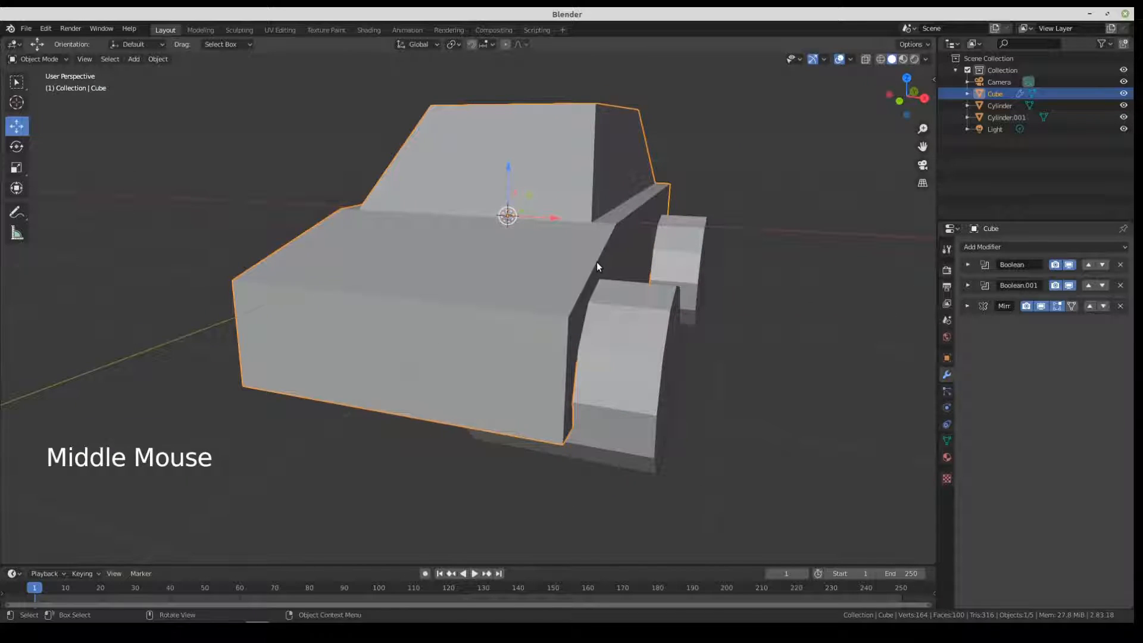
{"action": "middle_click_drag", "start_coordinate": [705, 266], "coordinate": [707, 266]}
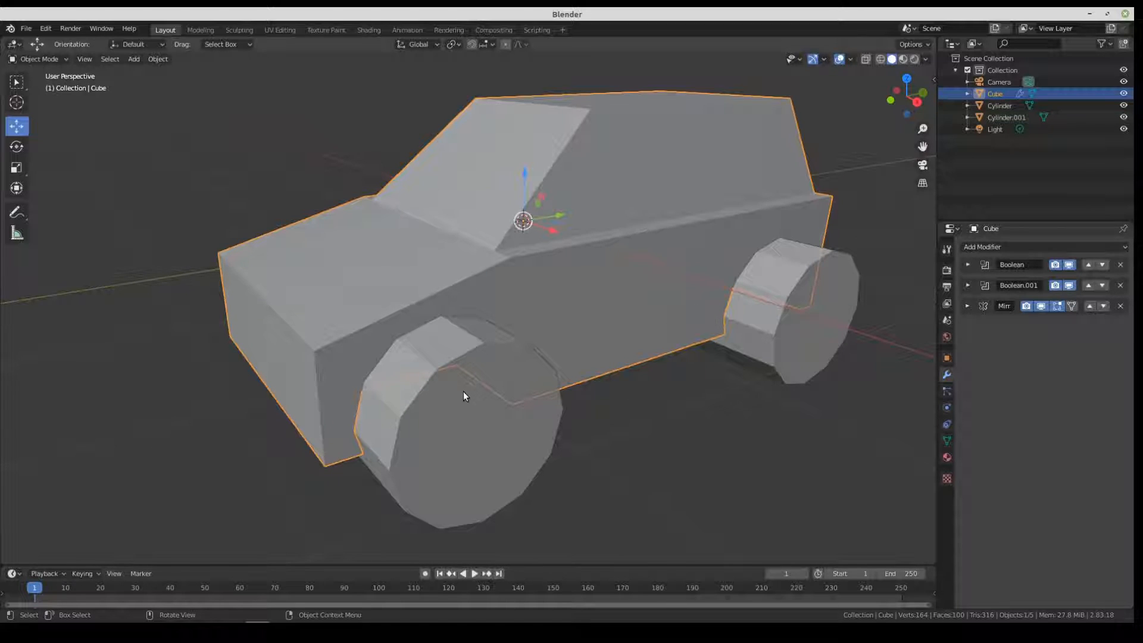
{"action": "middle_click_drag", "start_coordinate": [485, 390], "coordinate": [671, 369]}
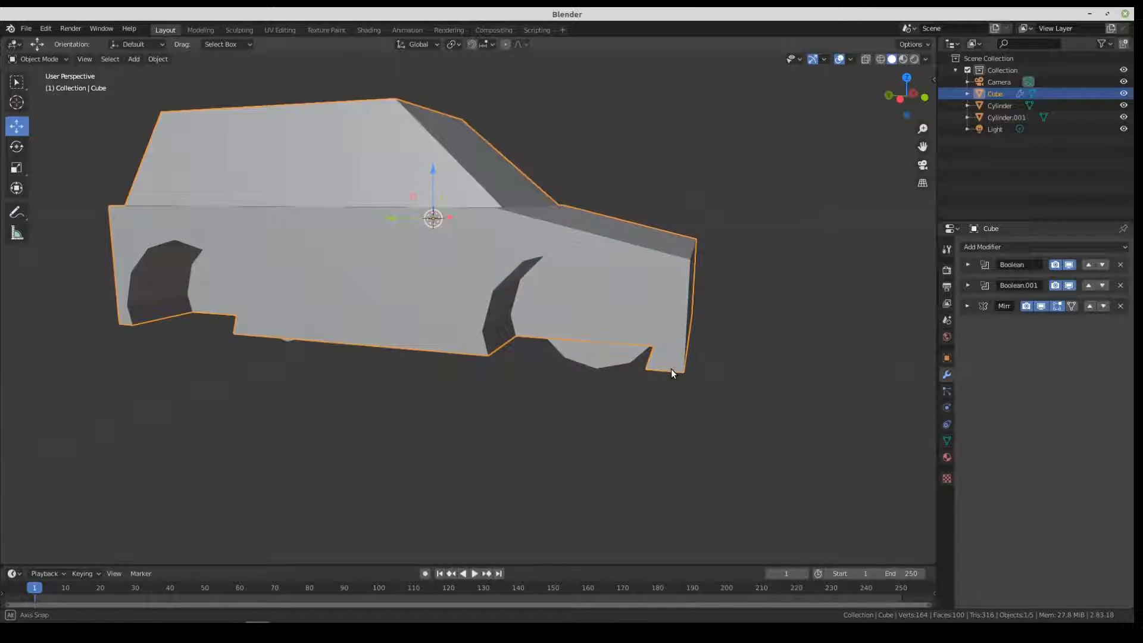
{"action": "middle_click_drag", "start_coordinate": [671, 369], "coordinate": [742, 305]}
Step: Select both wheel cylinders, lower them slightly, and scale them together to about 0.935 in the right orthographic view
{"action": "left_click", "coordinate": [463, 403]}
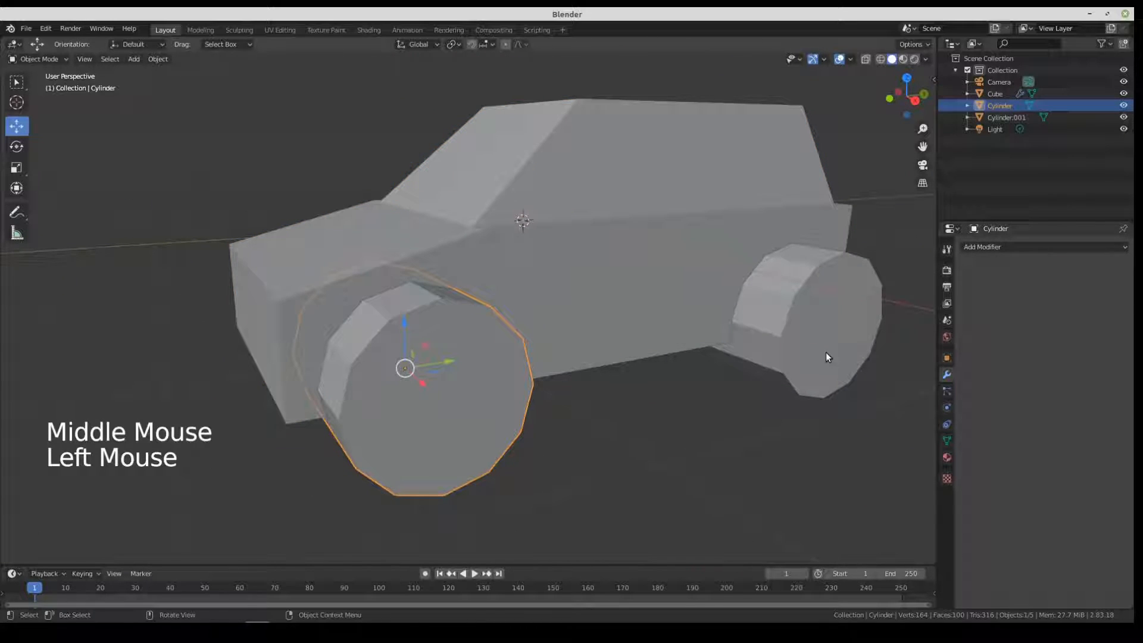
{"action": "left_click", "coordinate": [825, 356], "text": "shift"}
{"action": "left_click", "coordinate": [616, 292]}
{"action": "left_click_drag", "start_coordinate": [615, 288], "coordinate": [618, 307]}
{"action": "key", "text": "KP_1"}
{"action": "key", "text": "KP_3"}
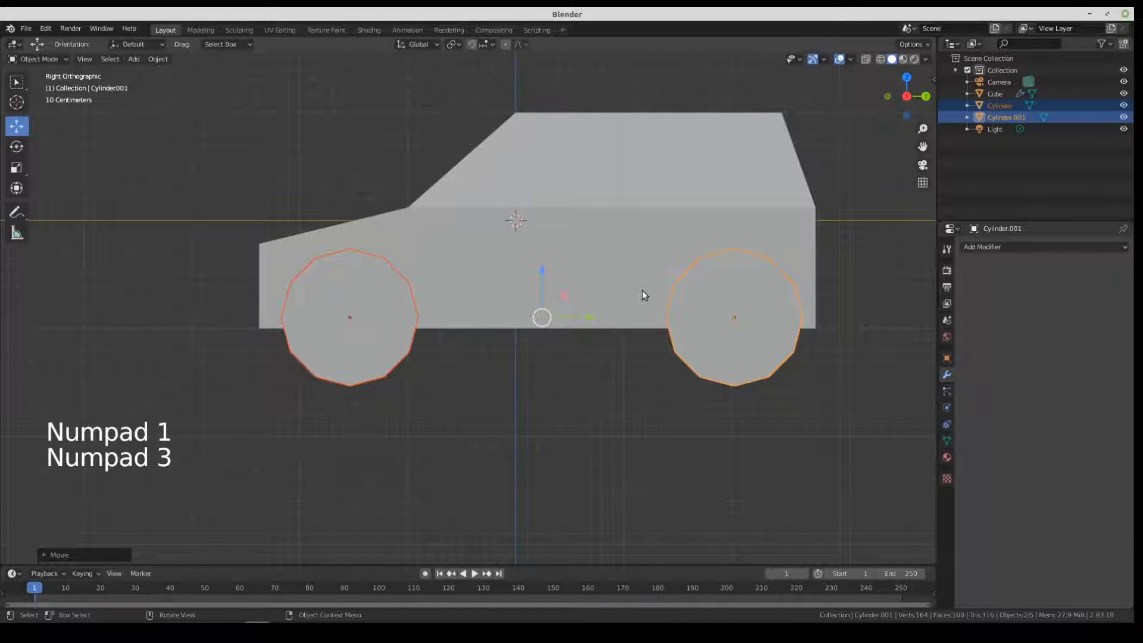
{"action": "key", "text": "s"}
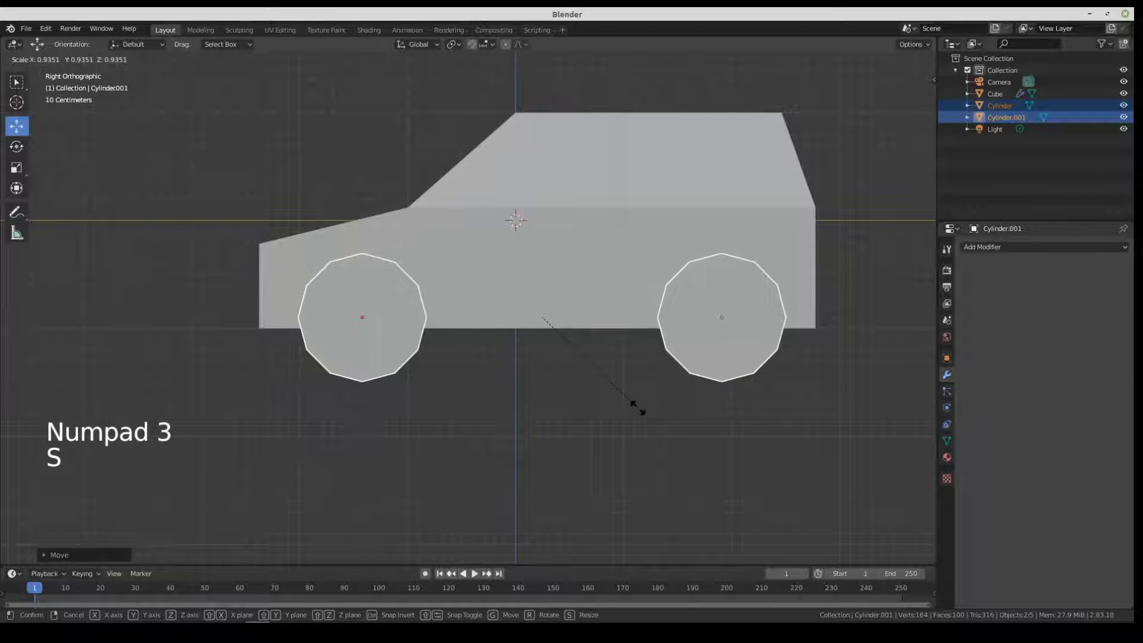
{"action": "left_click", "coordinate": [638, 408]}
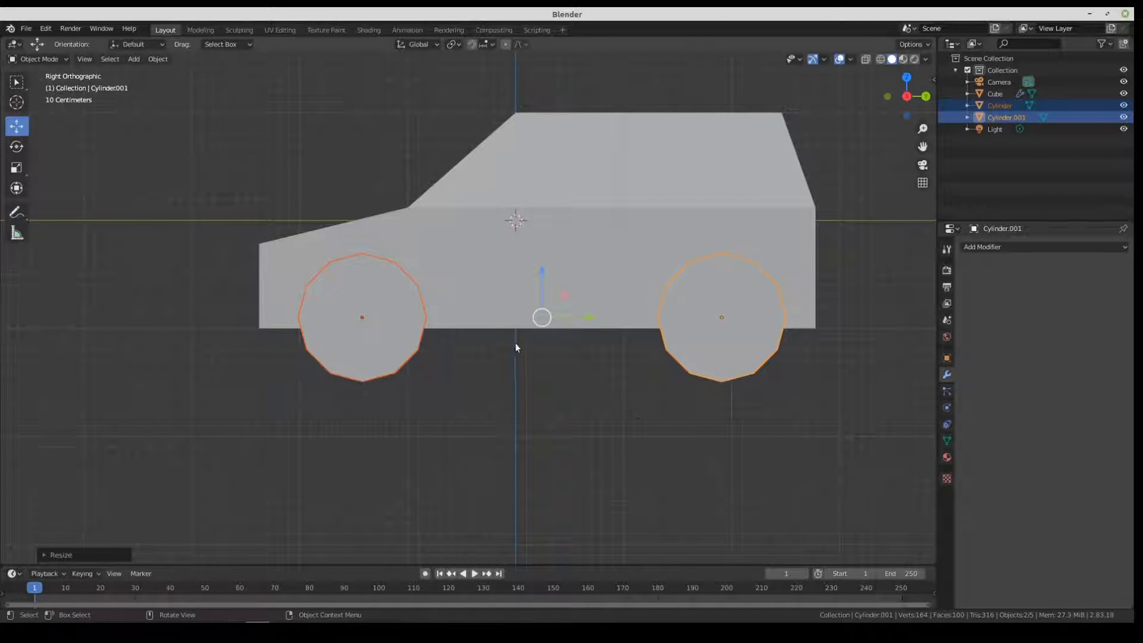
Step: Move the rear wheel slightly backward and the front wheel slightly forward along the Y axis
{"action": "left_click", "coordinate": [628, 320]}
{"action": "left_click", "coordinate": [702, 313]}
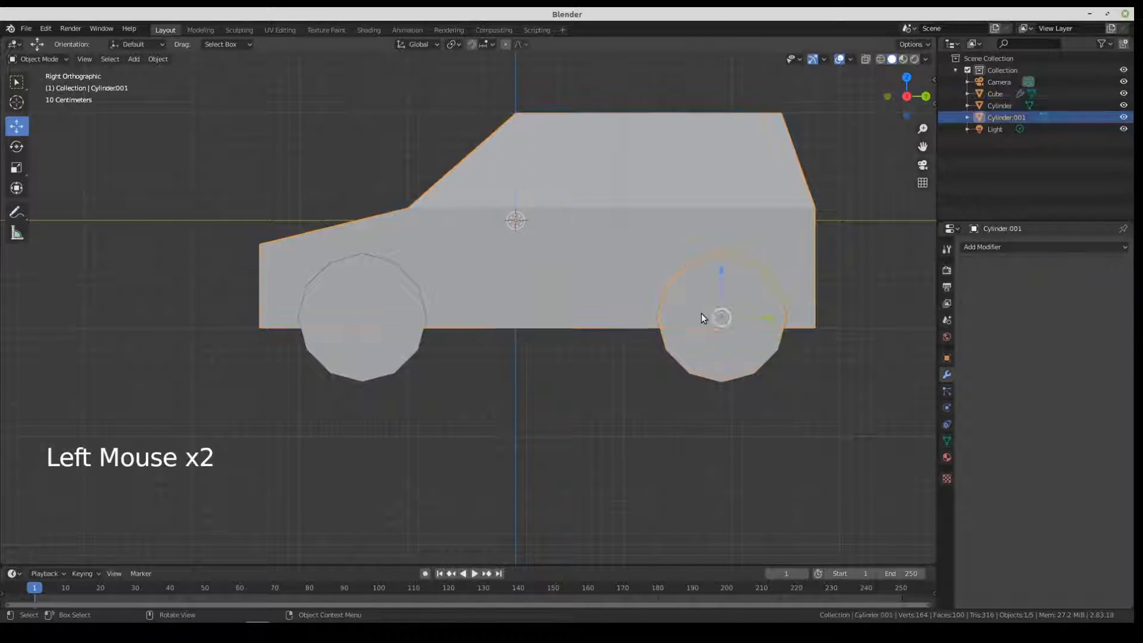
{"action": "left_click_drag", "start_coordinate": [762, 314], "coordinate": [770, 315]}
{"action": "left_click", "coordinate": [399, 325]}
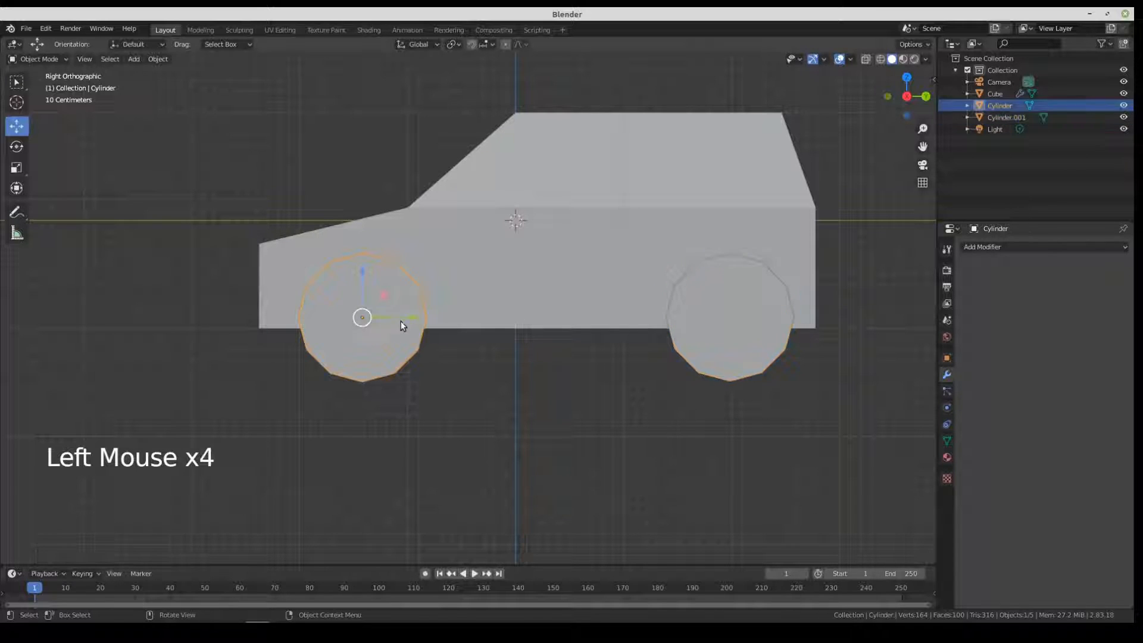
{"action": "left_click_drag", "start_coordinate": [411, 319], "coordinate": [393, 316]}
{"action": "middle_click_drag", "start_coordinate": [369, 300], "coordinate": [452, 325]}
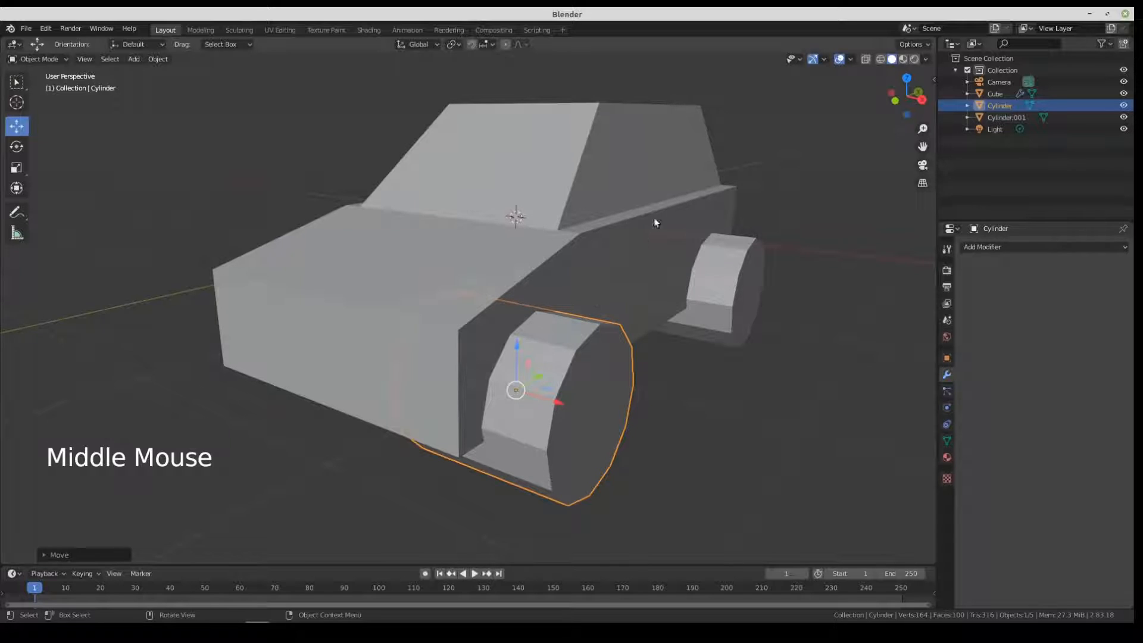
Step: Apply both Boolean modifiers and the Mirror modifier to the car body in Object Mode
{"action": "left_click", "coordinate": [672, 180]}
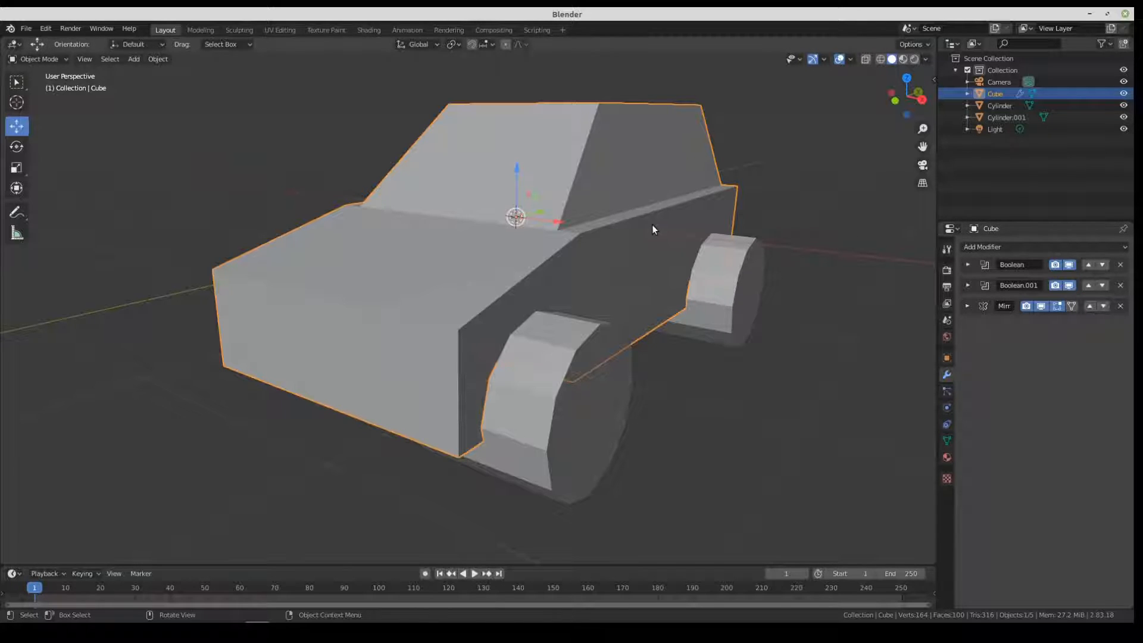
{"action": "key", "text": "Tab"}
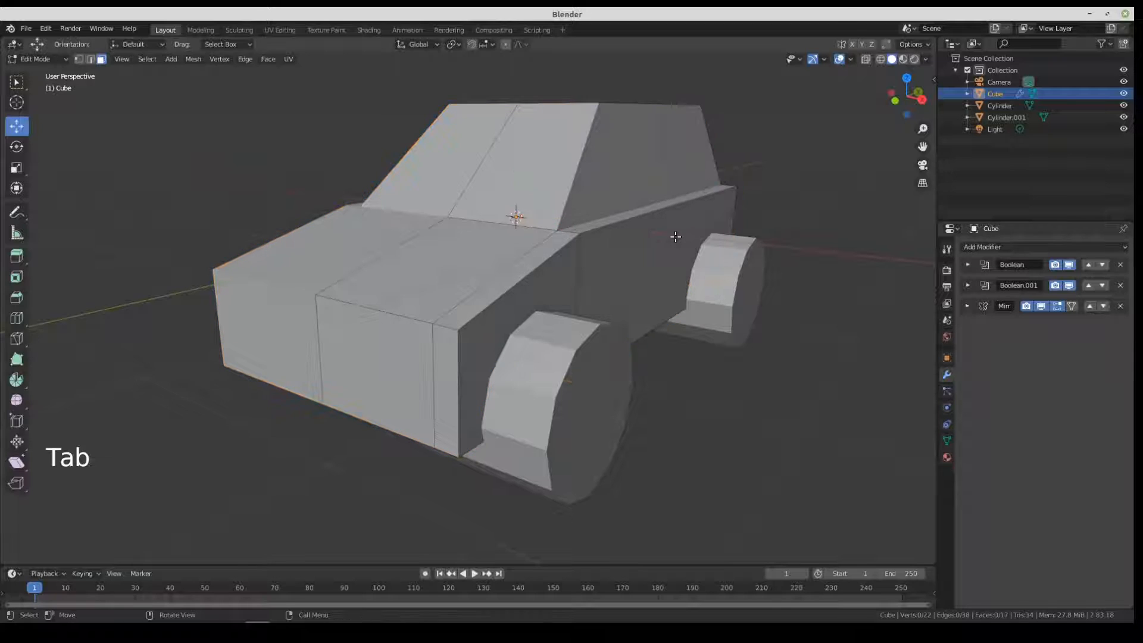
{"action": "left_click", "coordinate": [968, 264]}
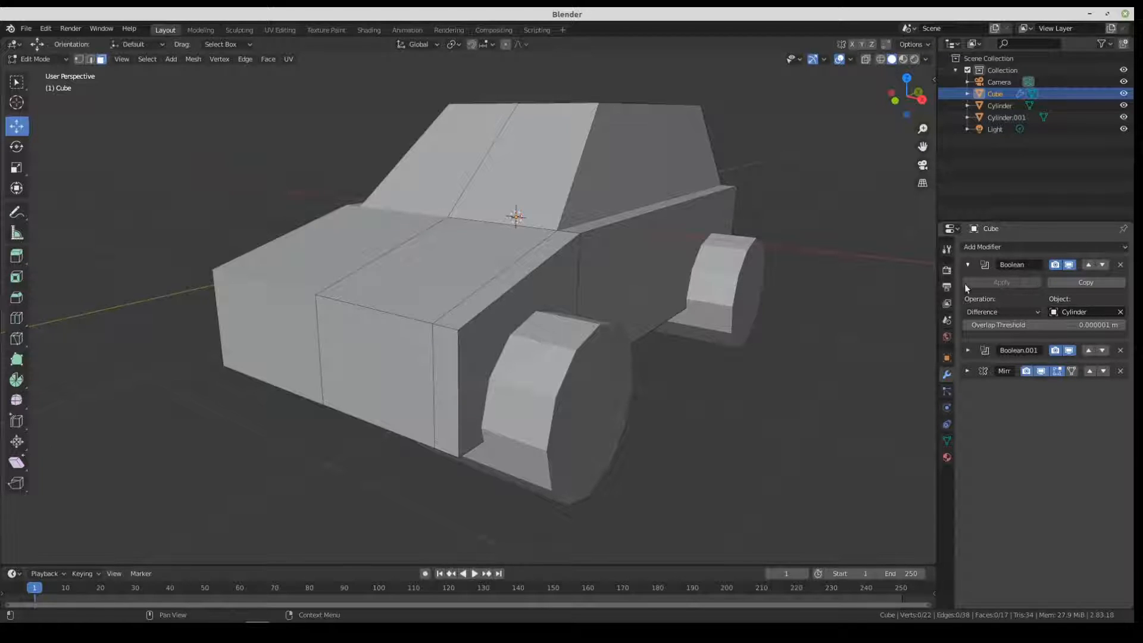
{"action": "key", "text": "Tab"}
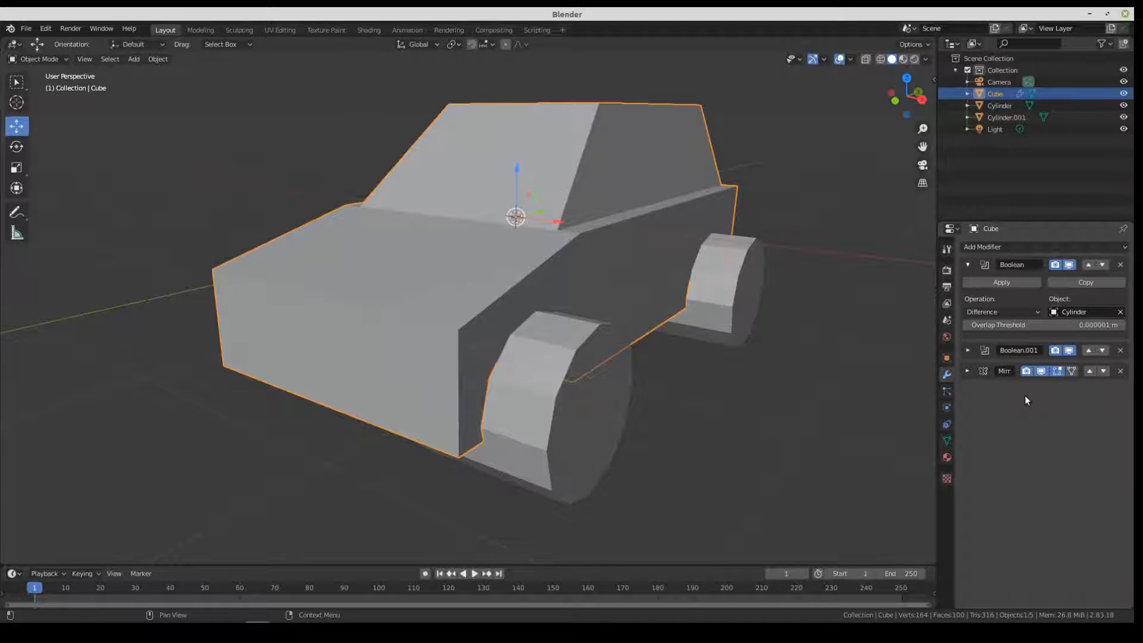
{"action": "left_click", "coordinate": [1016, 285]}
{"action": "left_click", "coordinate": [968, 264]}
{"action": "left_click", "coordinate": [1000, 283]}
{"action": "left_click", "coordinate": [968, 265]}
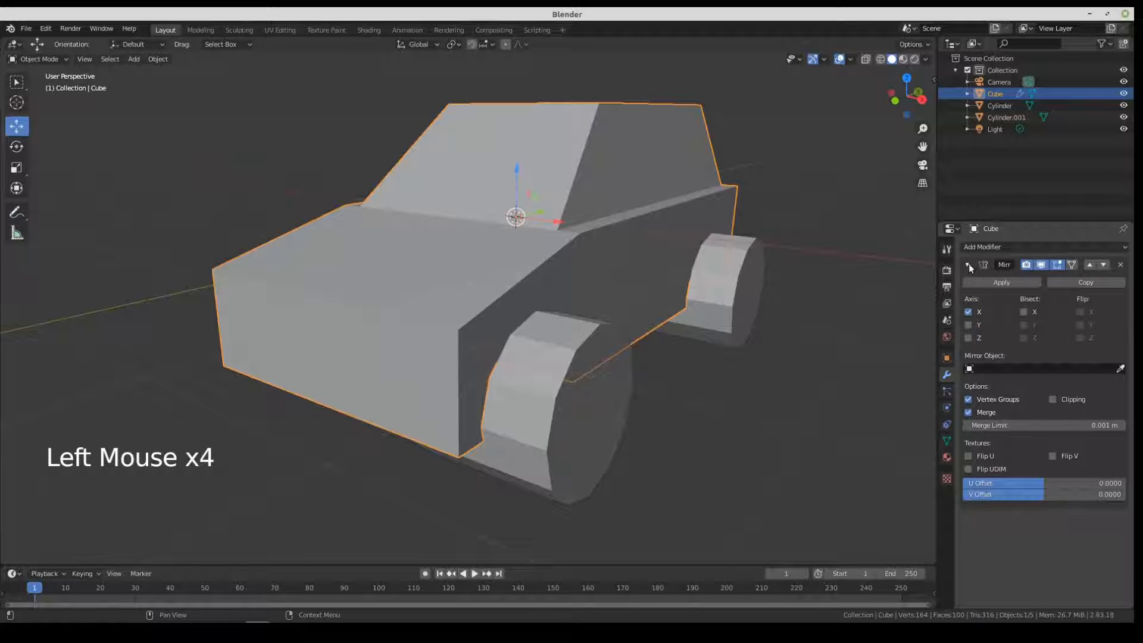
{"action": "left_click", "coordinate": [998, 282]}
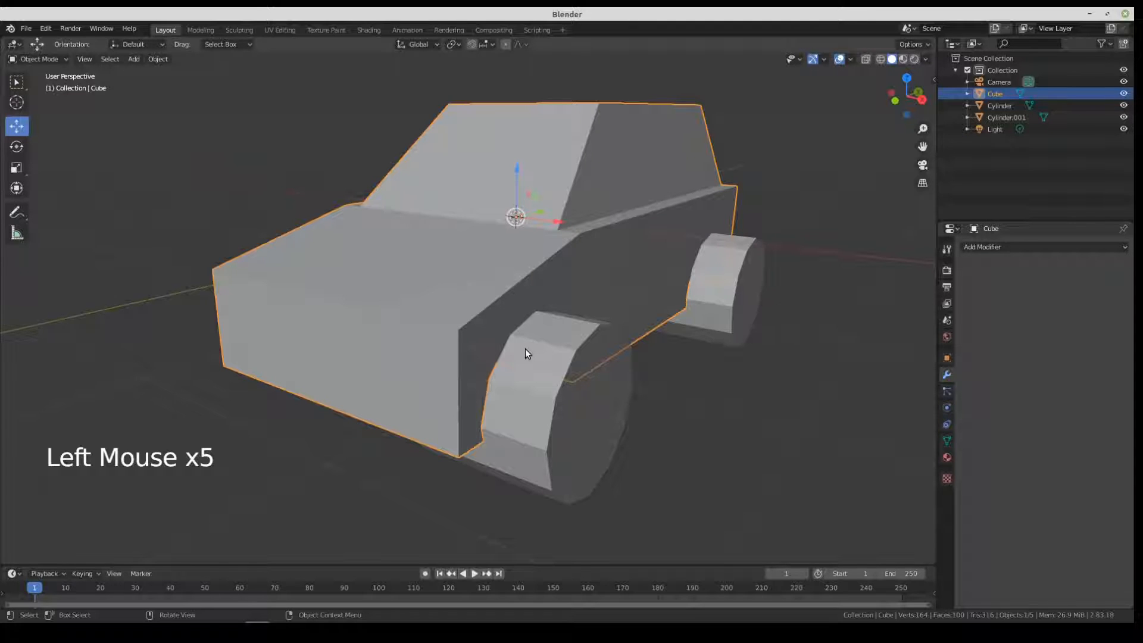
Step: Delete the front and rear wheel cylinders used for the cutouts
{"action": "middle_click_drag", "start_coordinate": [350, 291], "coordinate": [354, 350]}
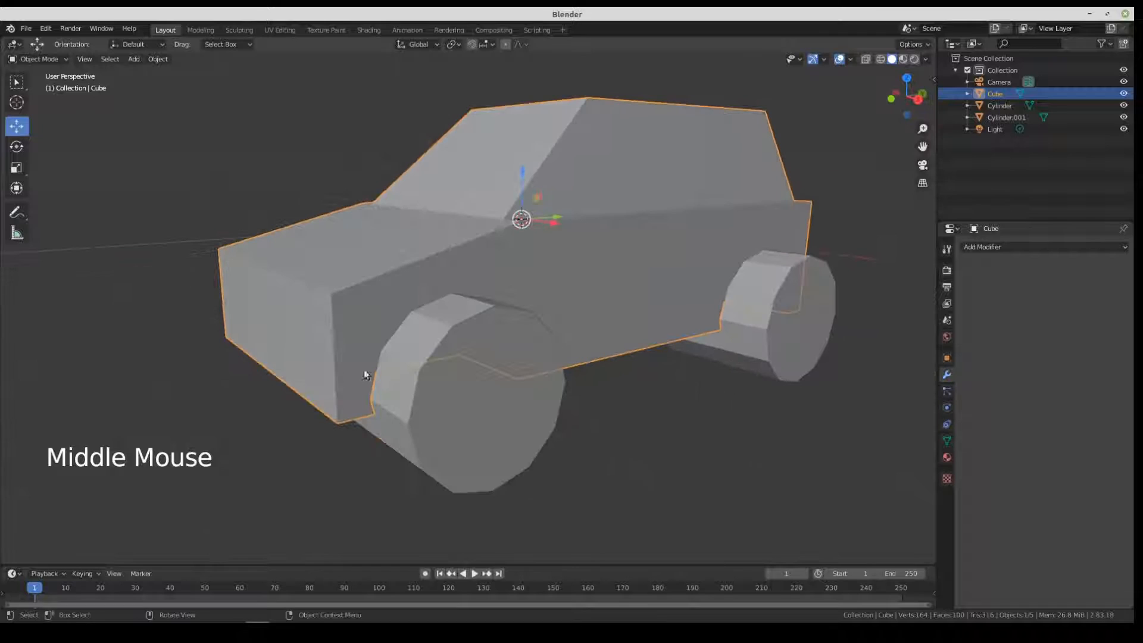
{"action": "left_click", "coordinate": [520, 454]}
{"action": "left_click", "coordinate": [795, 362], "text": "shift"}
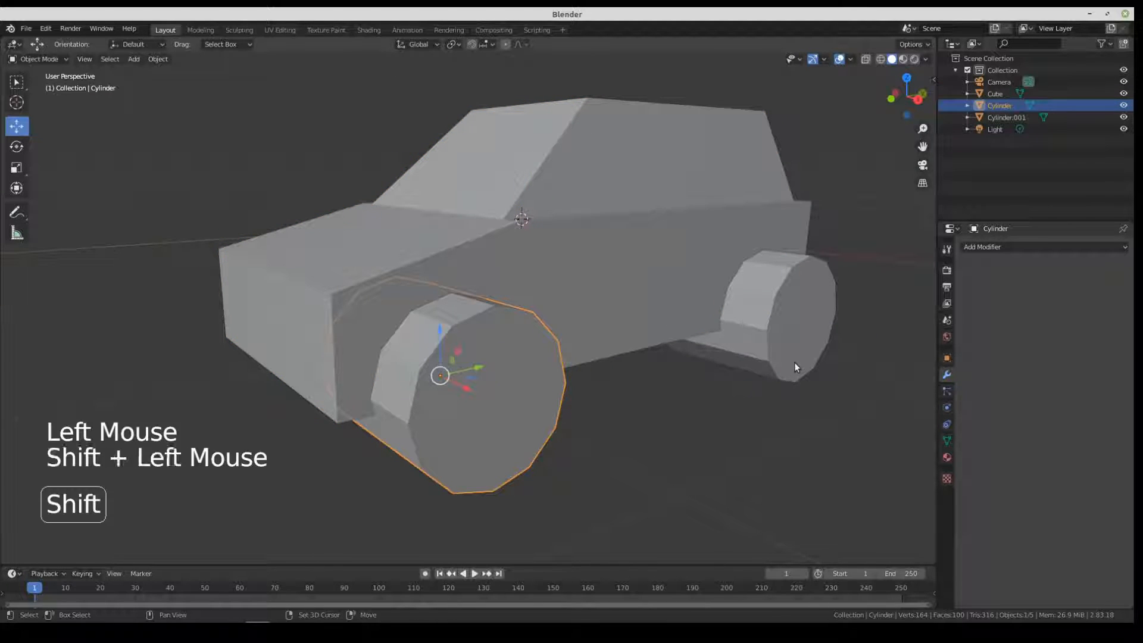
{"action": "key", "text": "Delete"}
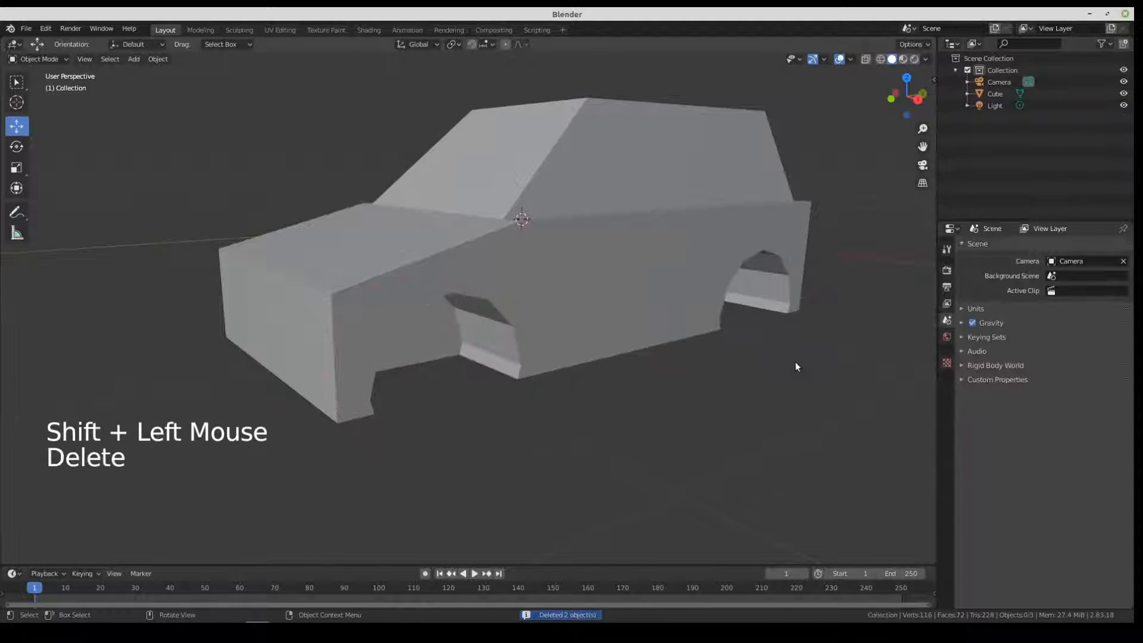
Step: Select the car body and enter Edit Mode
{"action": "mouse_move", "coordinate": [477, 363]}
{"action": "middle_mouse_down"}
{"action": "mouse_move", "coordinate": [552, 313]}
{"action": "mouse_move", "coordinate": [658, 349]}
{"action": "mouse_move", "coordinate": [689, 375]}
{"action": "mouse_move", "coordinate": [486, 382]}
{"action": "middle_mouse_up"}
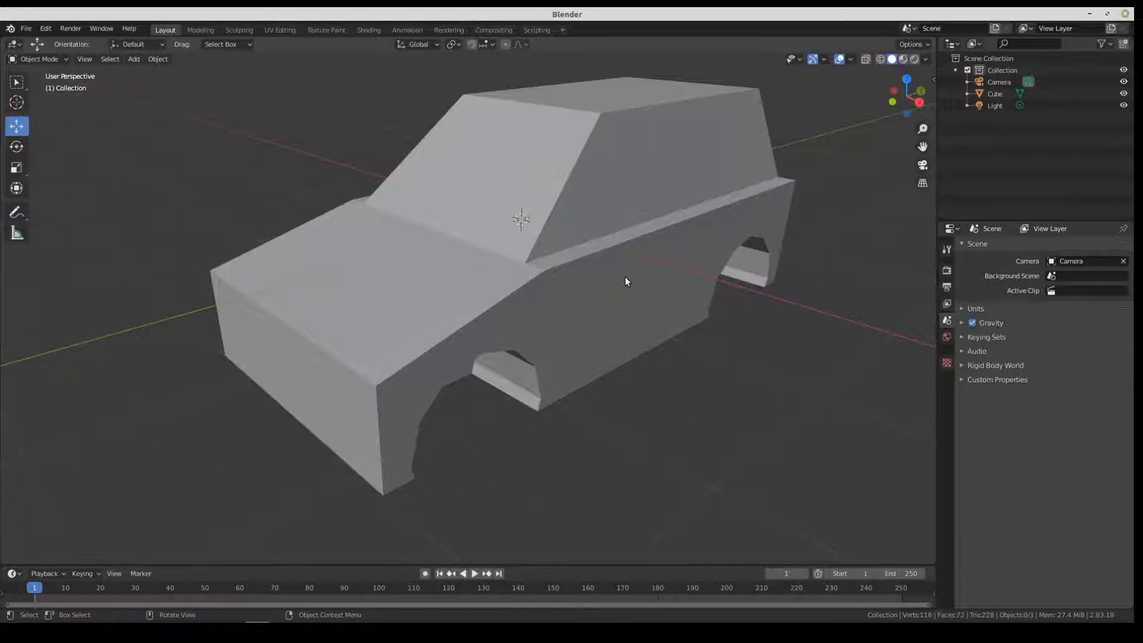
{"action": "key", "text": "Tab"}
{"action": "left_click", "coordinate": [654, 190]}
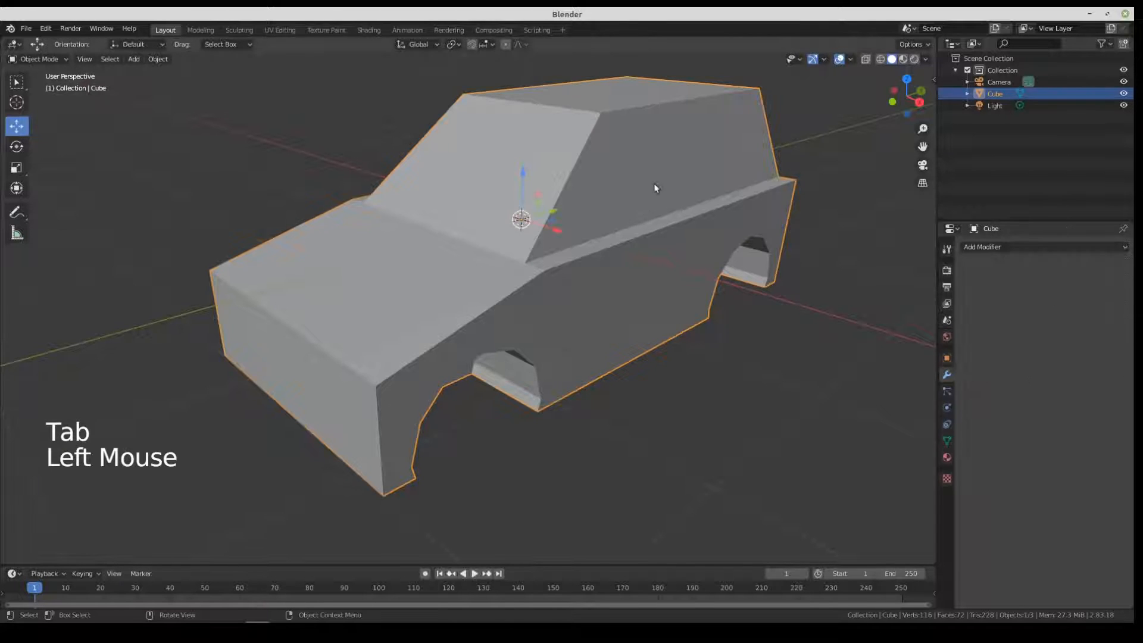
{"action": "key", "text": "Tab"}
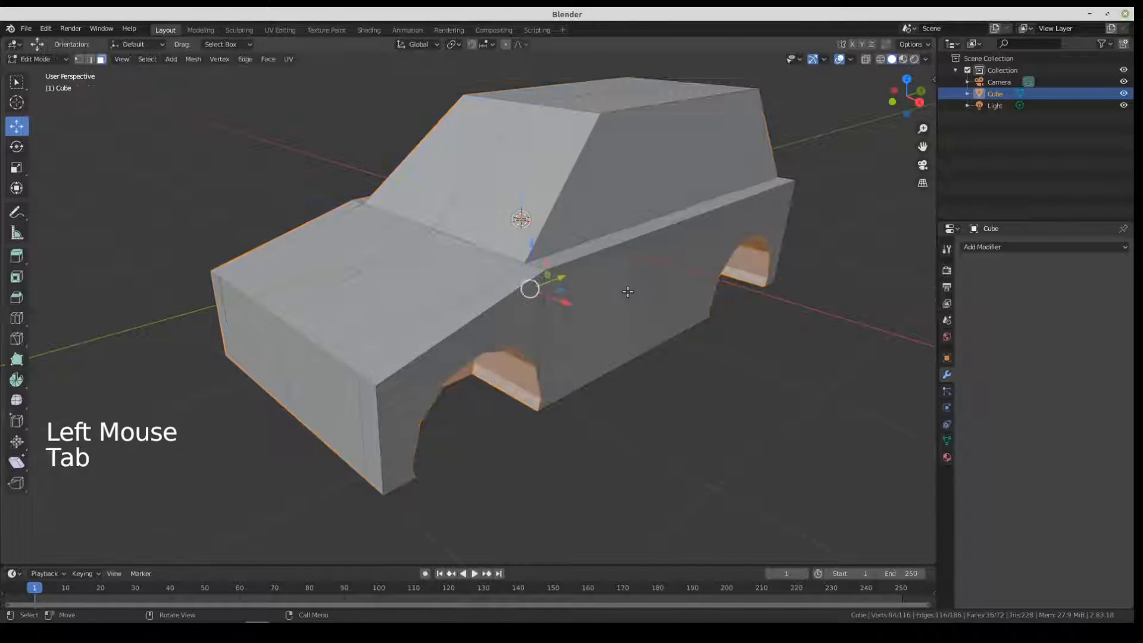
Step: Examine the car body's faces and wheel wells in Edit Mode, and return to Object Mode
{"action": "middle_click_drag", "start_coordinate": [583, 411], "coordinate": [770, 345]}
{"action": "middle_click_drag", "start_coordinate": [555, 282], "coordinate": [365, 335]}
{"action": "middle_click_drag", "start_coordinate": [634, 267], "coordinate": [605, 268]}
{"action": "left_click", "coordinate": [605, 268]}
{"action": "left_click", "coordinate": [572, 192]}
{"action": "left_click", "coordinate": [394, 230]}
{"action": "left_click", "coordinate": [382, 293]}
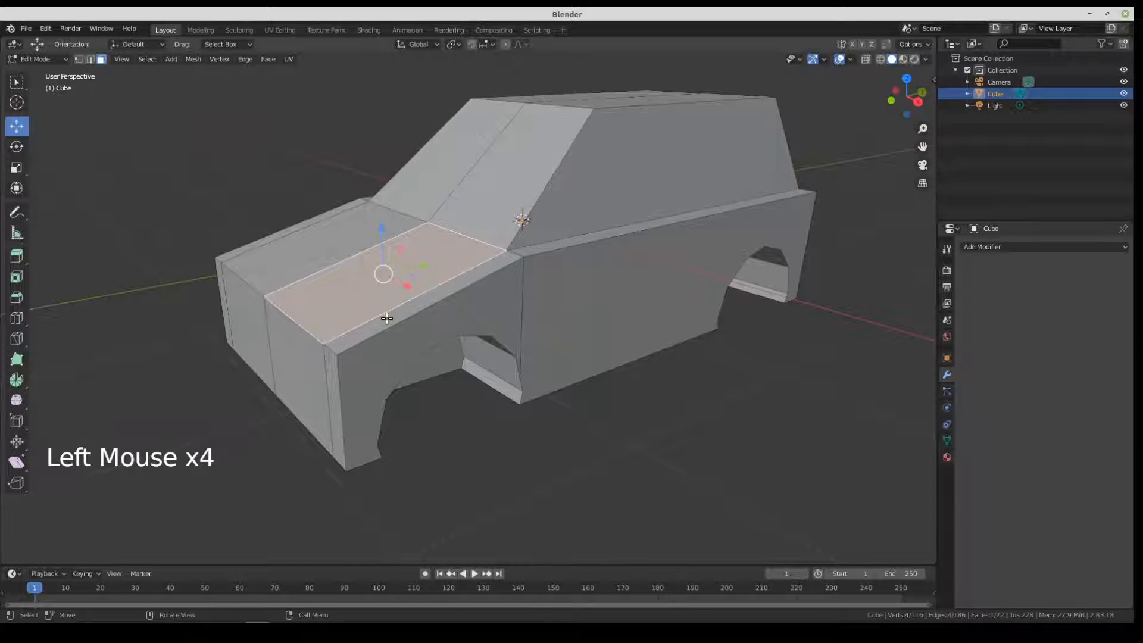
{"action": "key", "text": "Tab"}
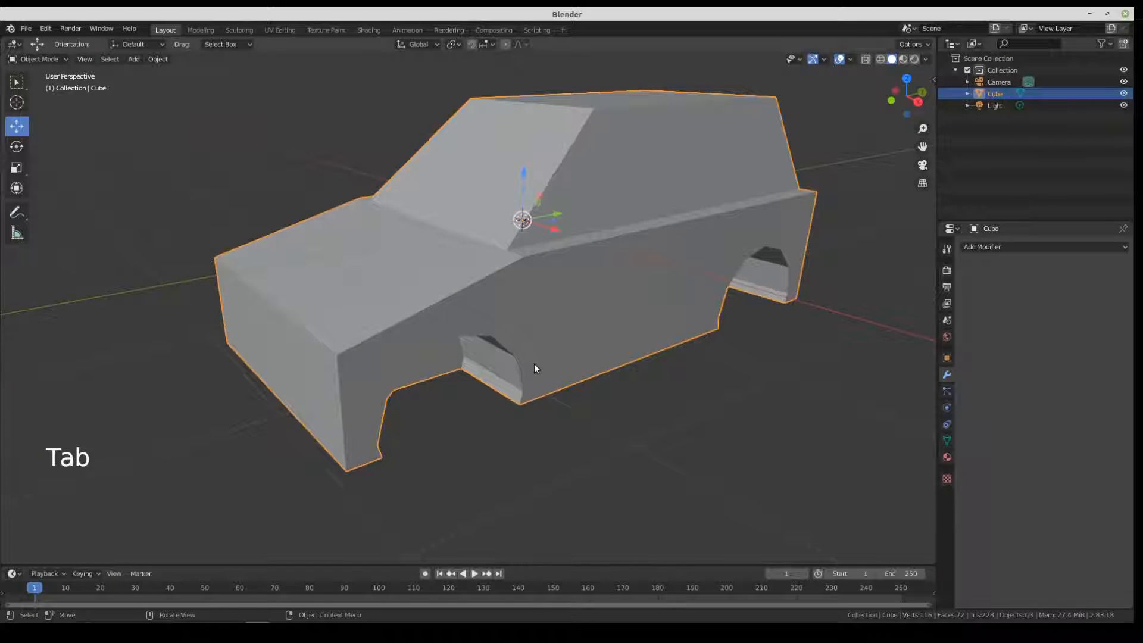
{"action": "middle_click_drag", "start_coordinate": [534, 363], "coordinate": [563, 362]}
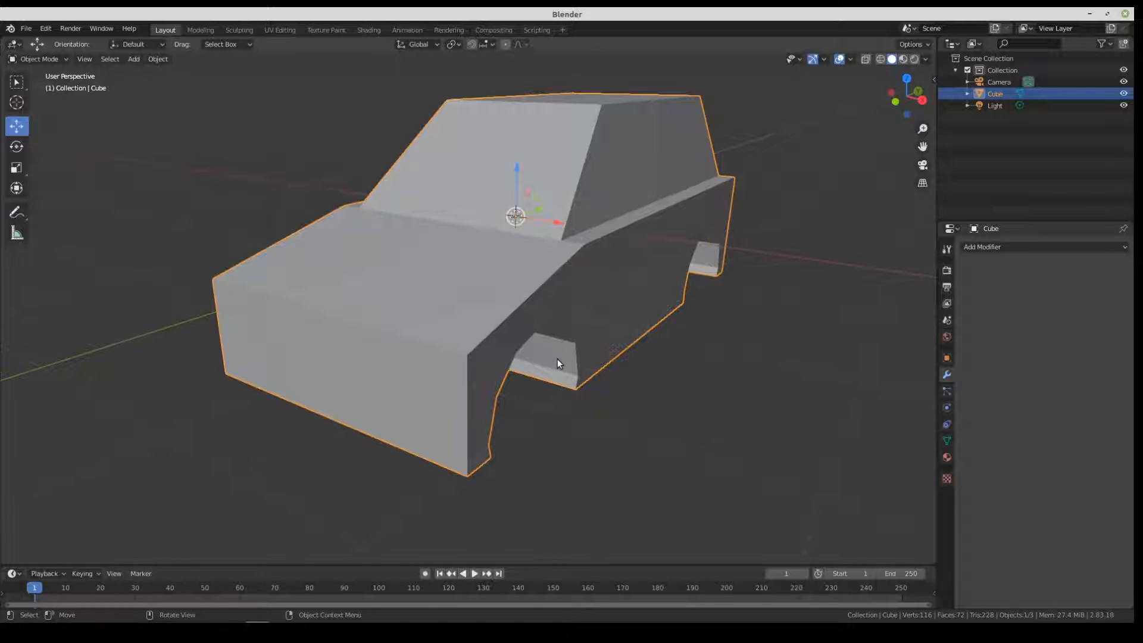
Step: Save the car project as "cochecito leré.blend" in the cochecito leré folder
{"action": "left_click", "coordinate": [26, 29]}
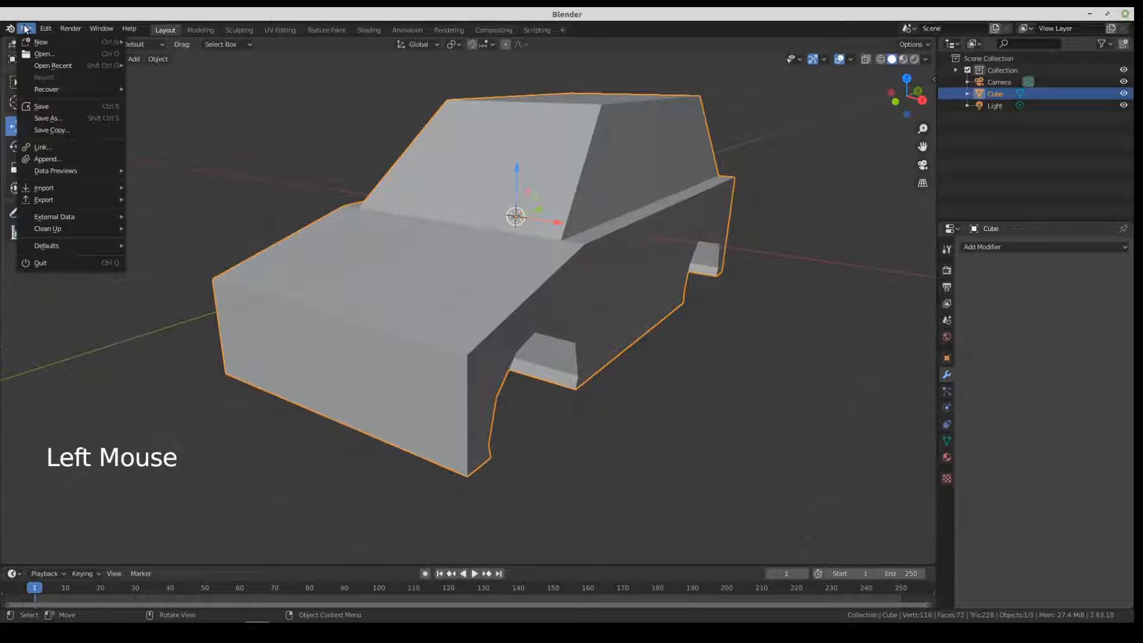
{"action": "left_click", "coordinate": [48, 118]}
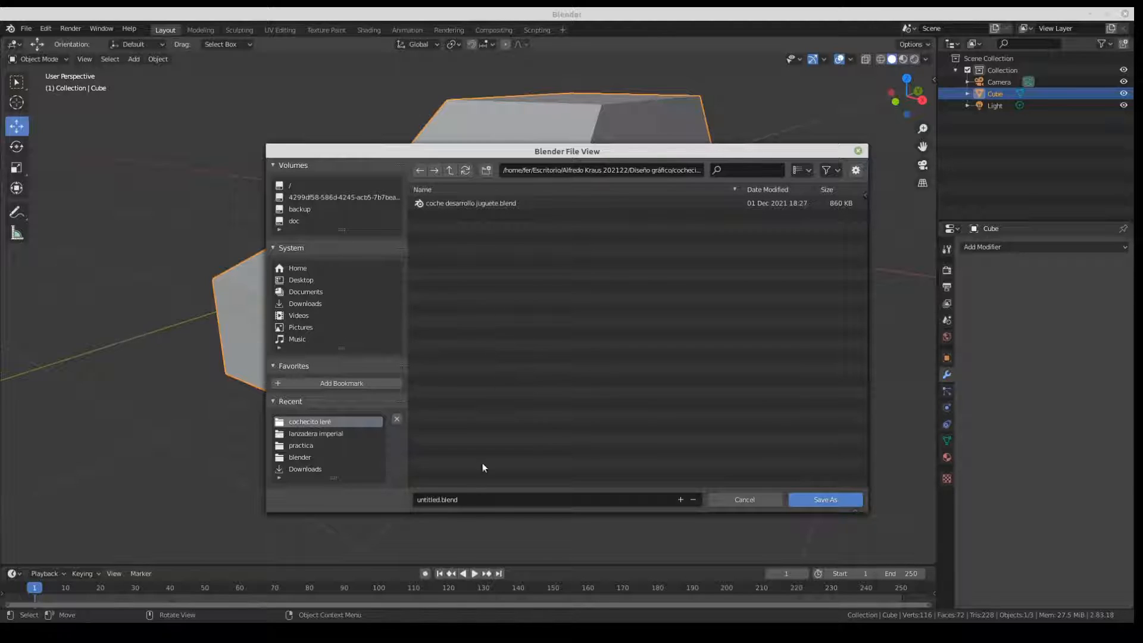
{"action": "double_click", "coordinate": [433, 500]}
{"action": "key", "text": "ctrl+a"}
{"action": "type", "text": "cochecit"}
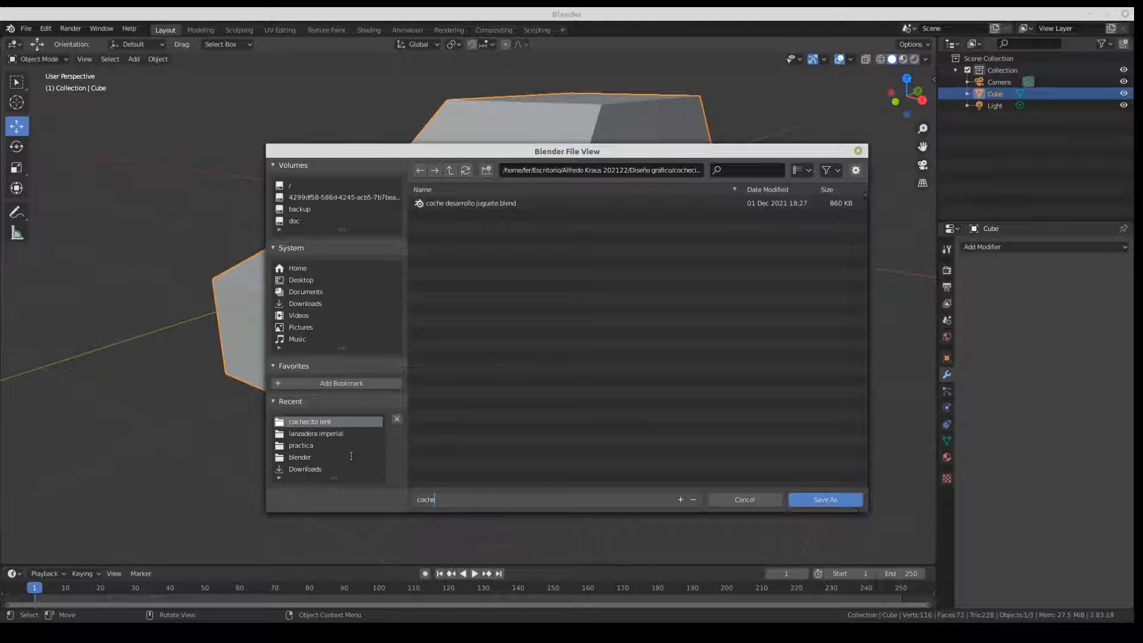
{"action": "type", "text": "leré"}
{"action": "key", "text": "Return"}
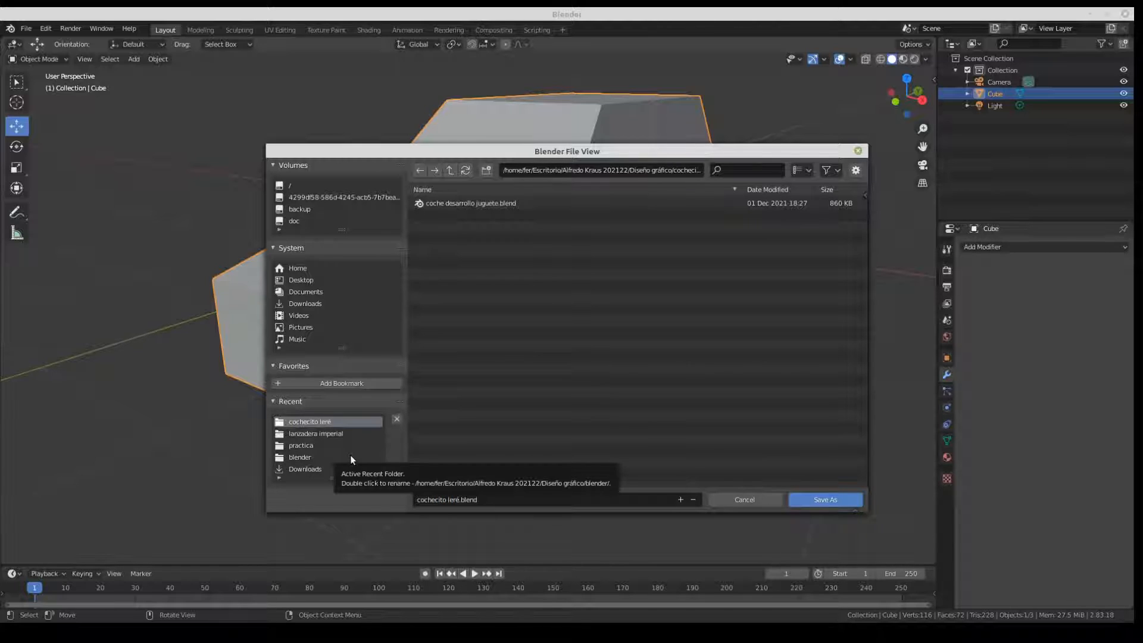
{"action": "left_click", "coordinate": [813, 499]}
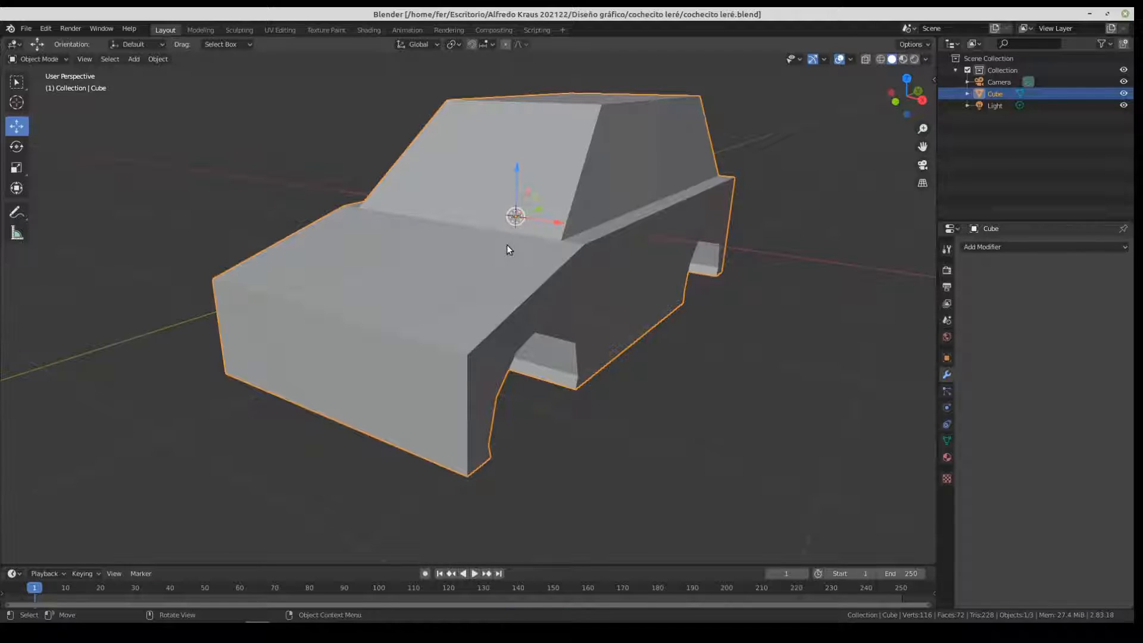
Step: Create a new General file with the default cube
{"action": "left_click", "coordinate": [27, 29]}
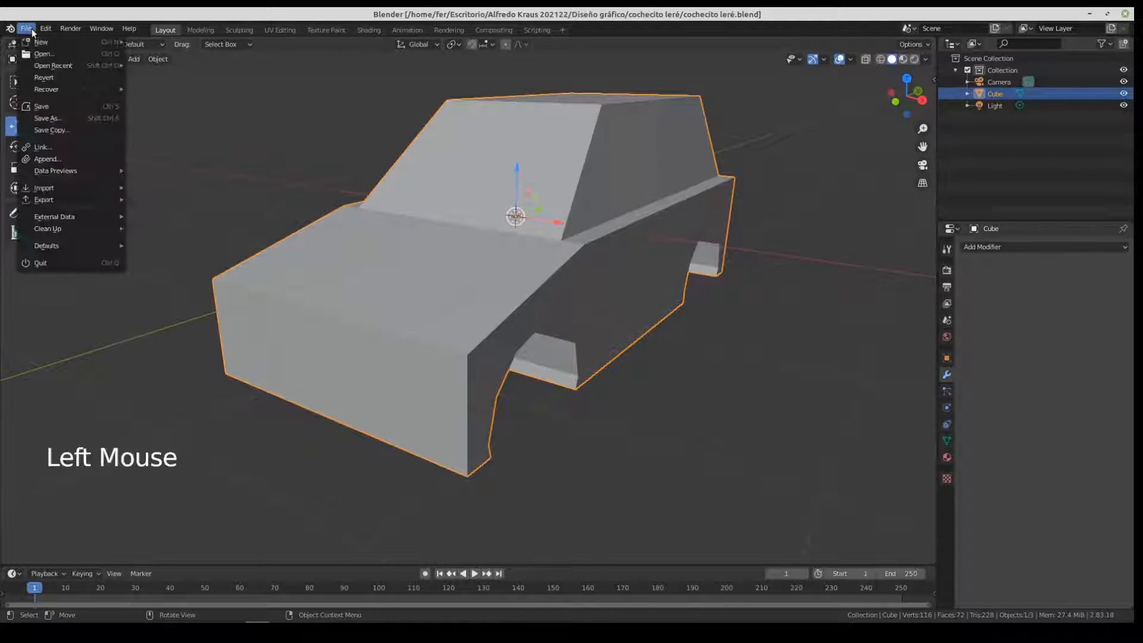
{"action": "mouse_move", "coordinate": [33, 41]}
{"action": "left_click", "coordinate": [176, 42]}
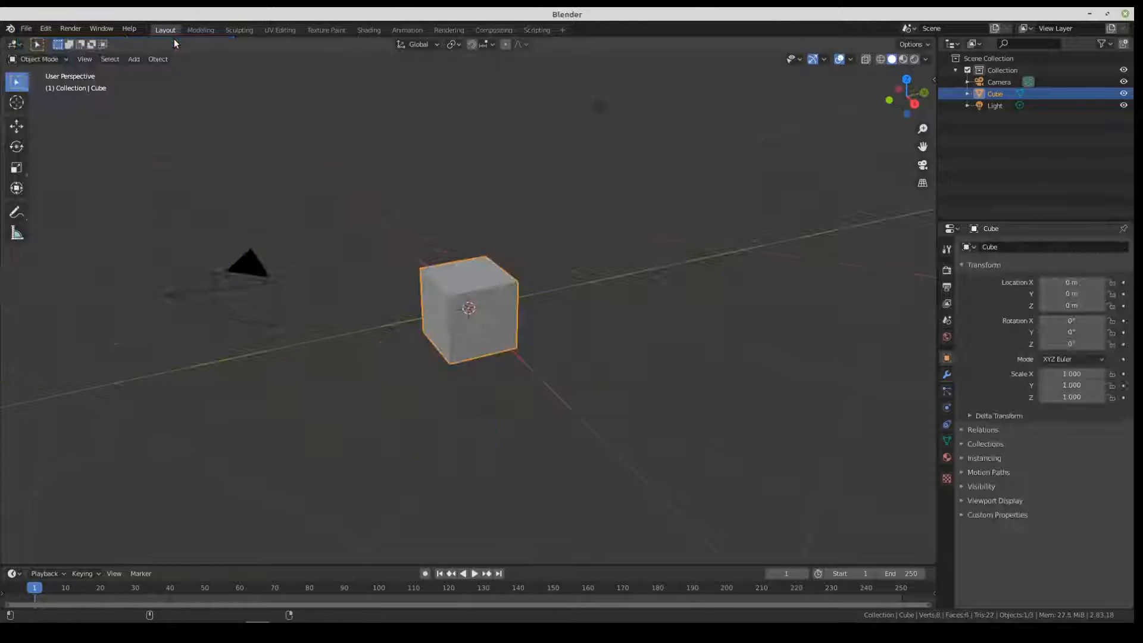
{"action": "scroll", "coordinate": [509, 314], "scroll_direction": "up", "scroll_amount": 3}
{"action": "middle_click_drag", "start_coordinate": [498, 315], "coordinate": [440, 285]}
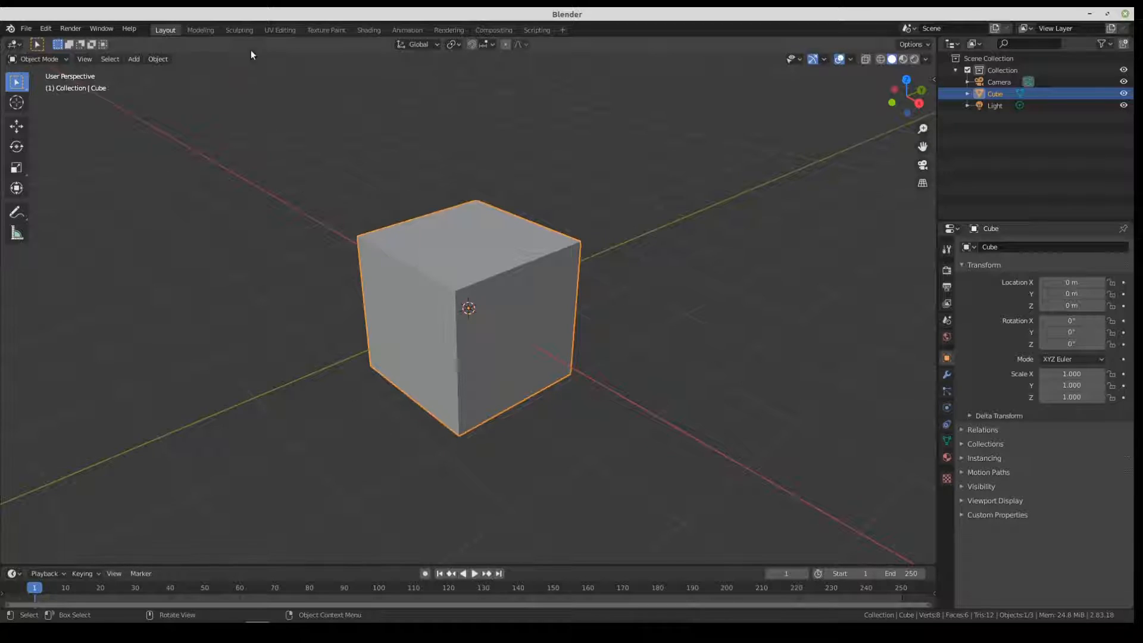
Step: Switch to the UV Editing workspace and widen the UV editor slightly beside the cube
{"action": "left_click", "coordinate": [278, 30]}
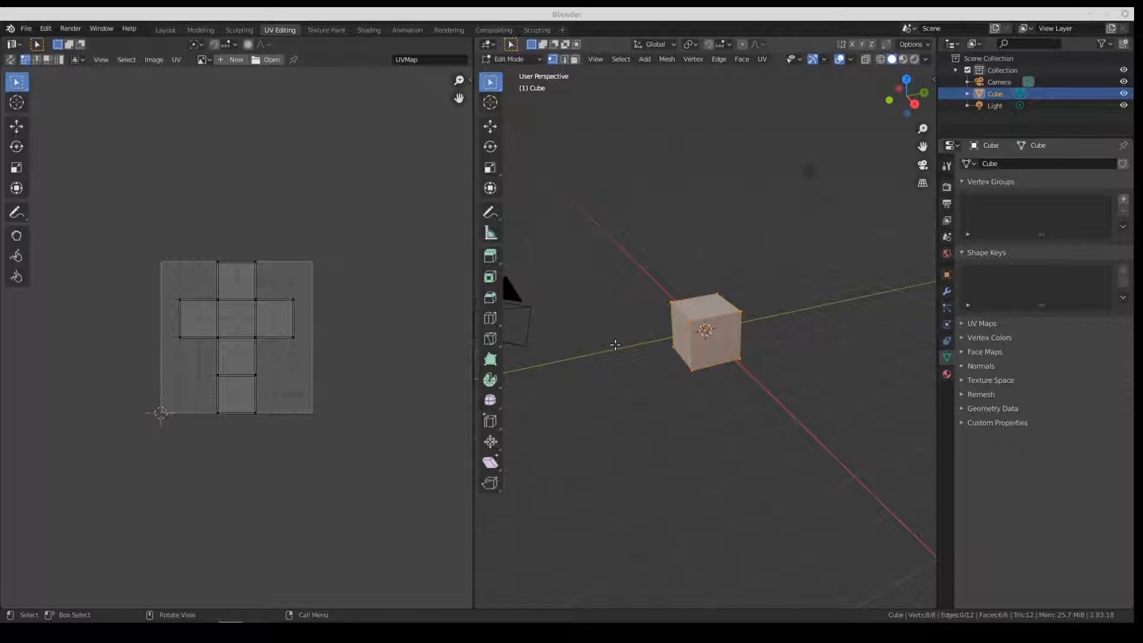
{"action": "scroll", "coordinate": [597, 334], "scroll_direction": "up", "scroll_amount": 4}
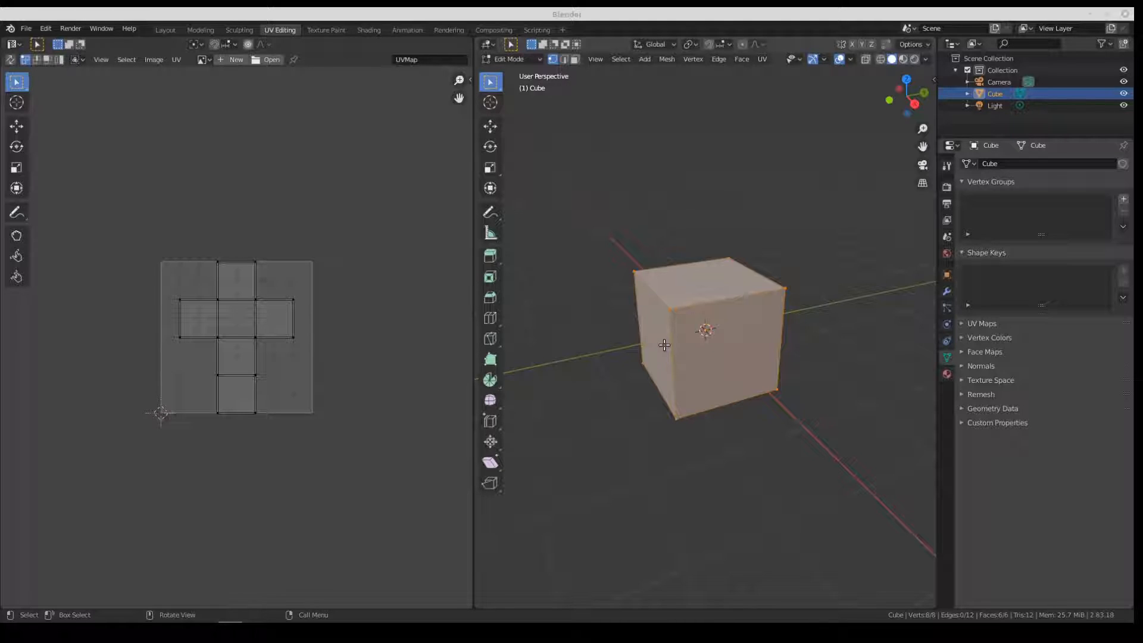
{"action": "middle_click_drag", "start_coordinate": [709, 348], "coordinate": [725, 349]}
{"action": "scroll", "coordinate": [725, 349], "scroll_direction": "up", "scroll_amount": 3}
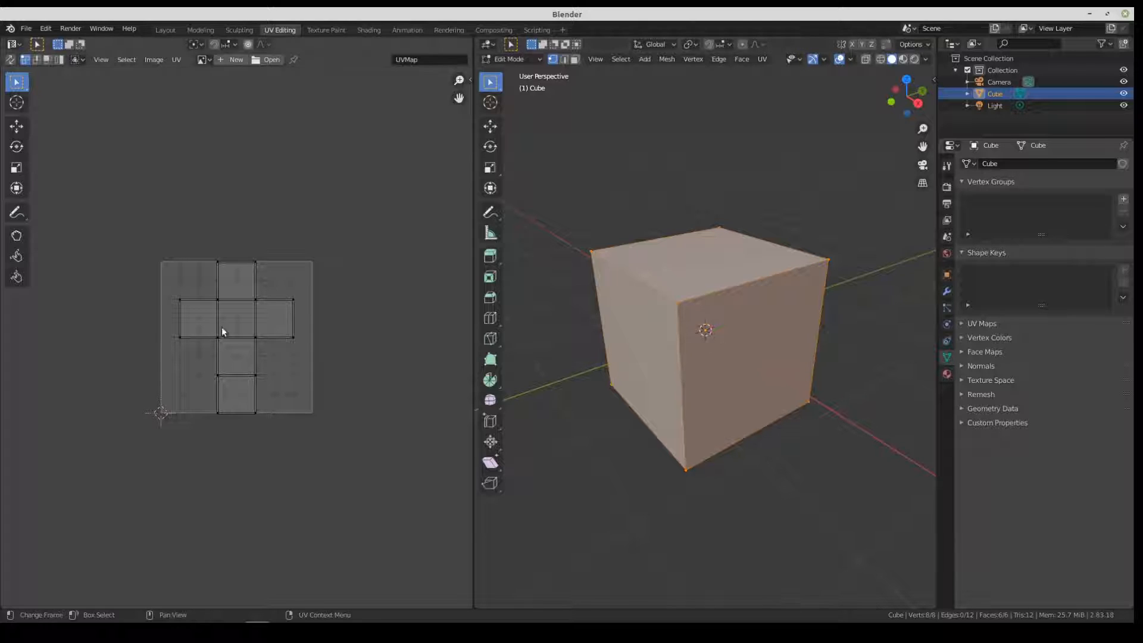
{"action": "scroll", "coordinate": [224, 353], "scroll_direction": "up", "scroll_amount": 2}
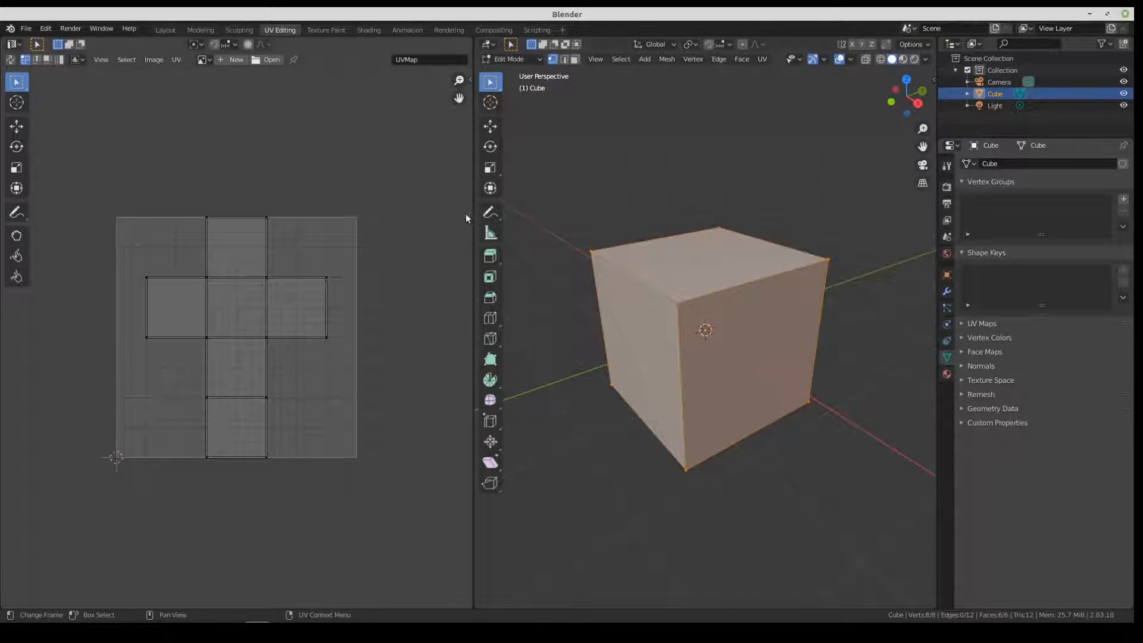
{"action": "left_click_drag", "start_coordinate": [472, 165], "coordinate": [484, 165]}
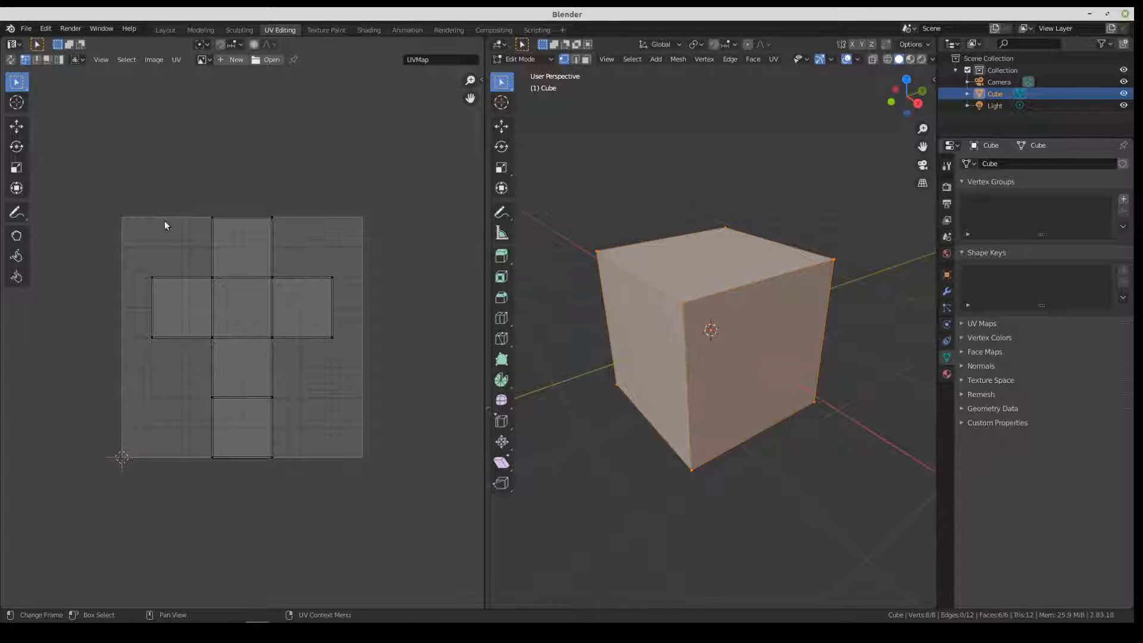
Step: Show the UV editor's display overlay settings and enable the Stretching overlay
{"action": "key", "text": "n"}
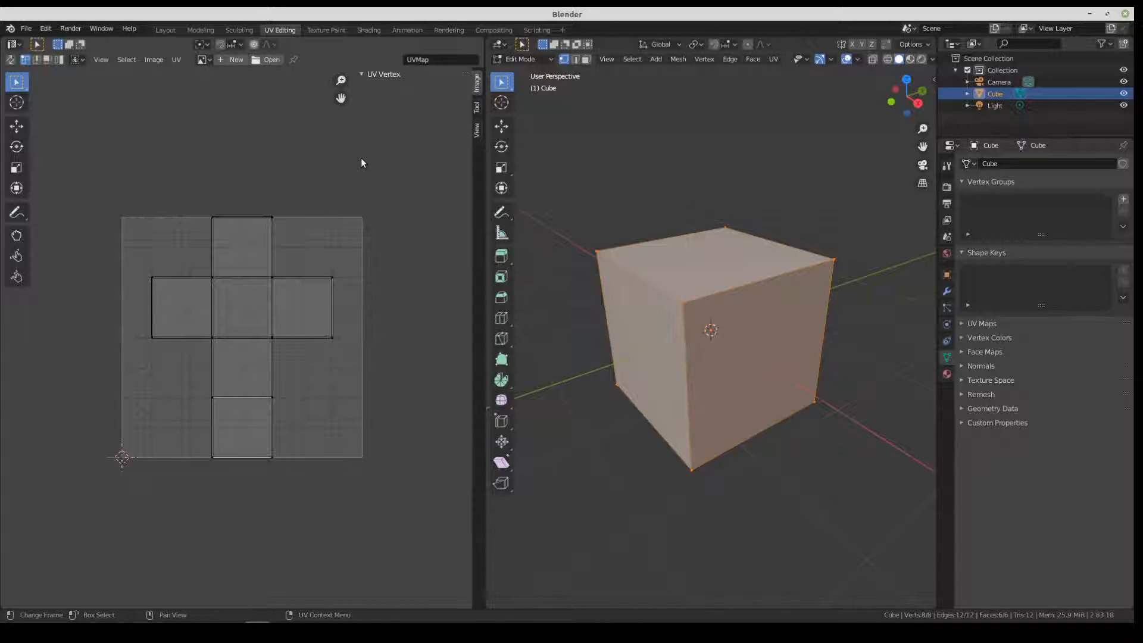
{"action": "left_click", "coordinate": [476, 131]}
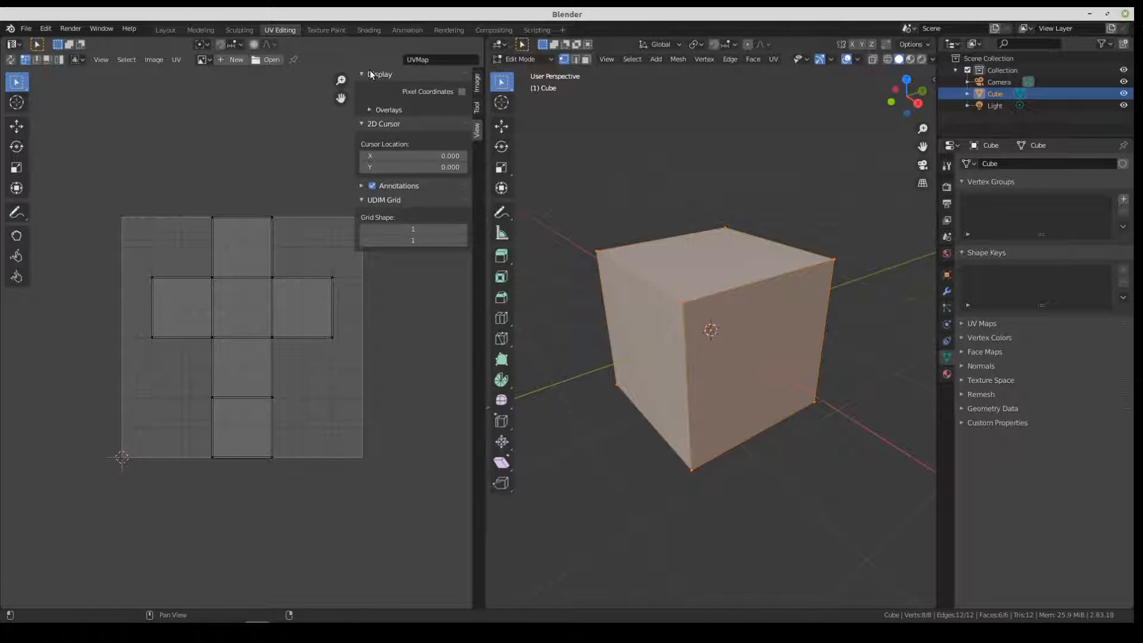
{"action": "left_click", "coordinate": [367, 111]}
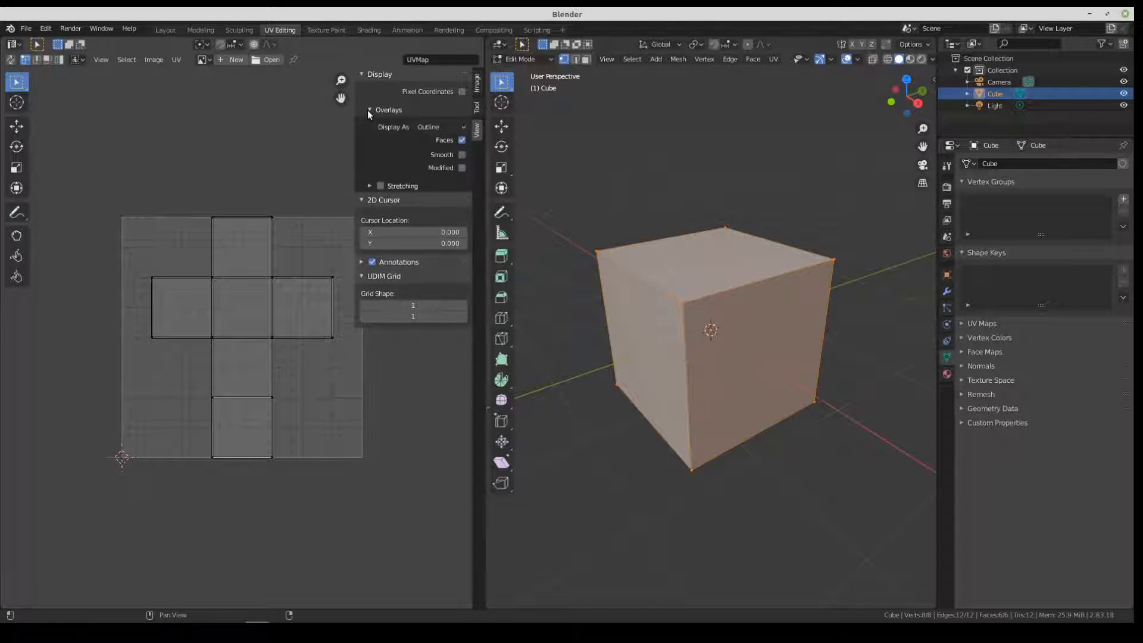
{"action": "left_click", "coordinate": [381, 186]}
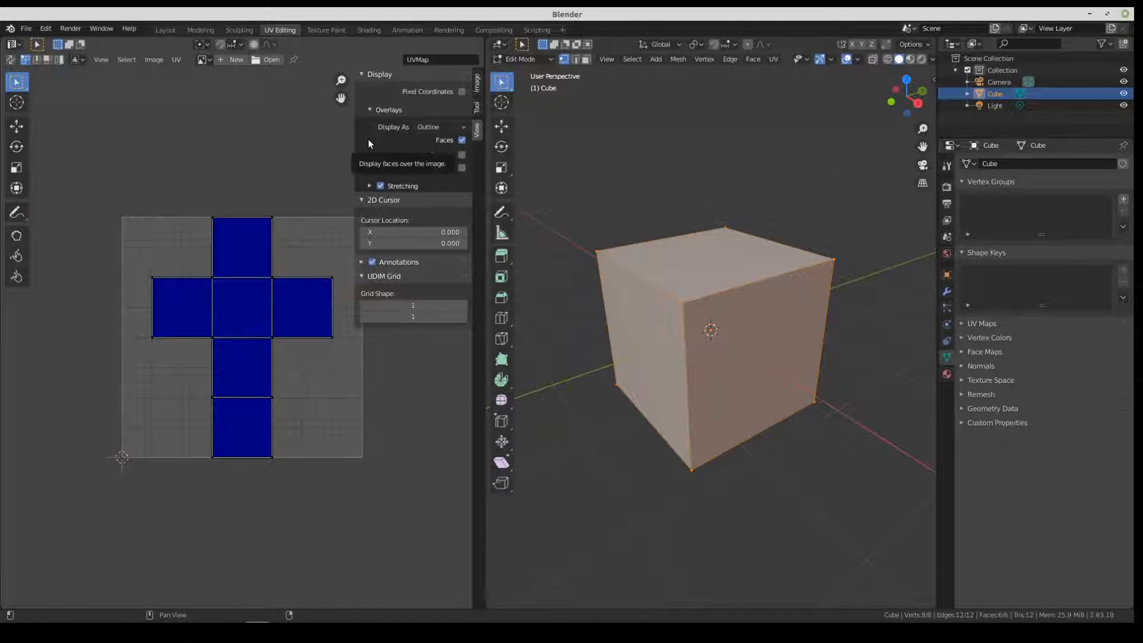
Step: Move the cube's top vertex nearest the viewer down along the Z axis to deform its adjoining faces
{"action": "left_click", "coordinate": [711, 329]}
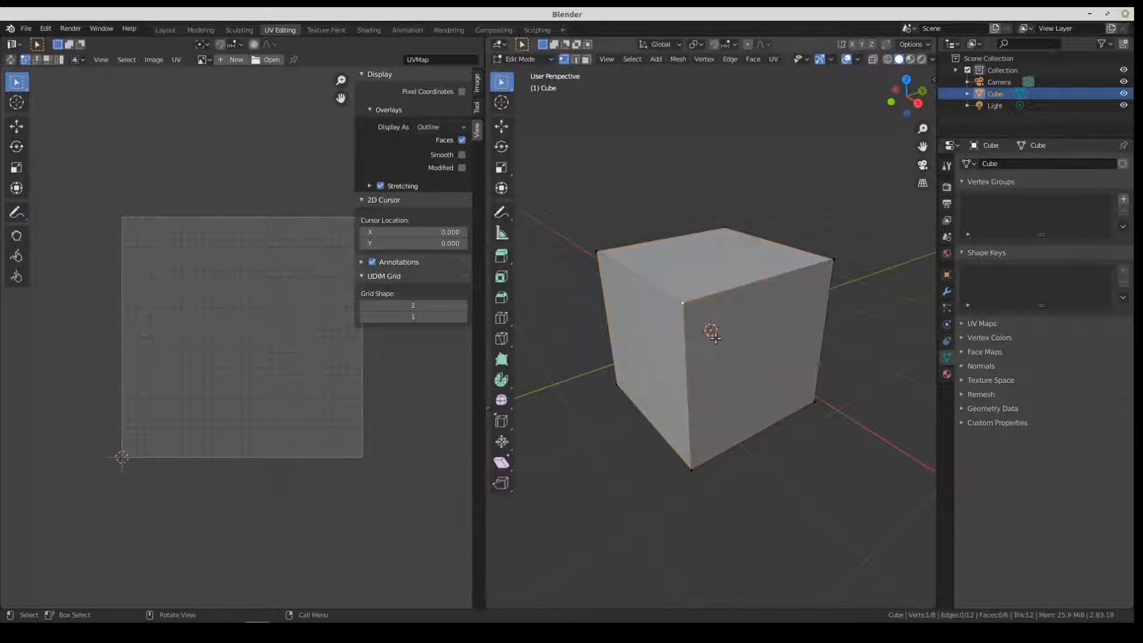
{"action": "left_click", "coordinate": [501, 125]}
{"action": "left_click_drag", "start_coordinate": [682, 254], "coordinate": [689, 357]}
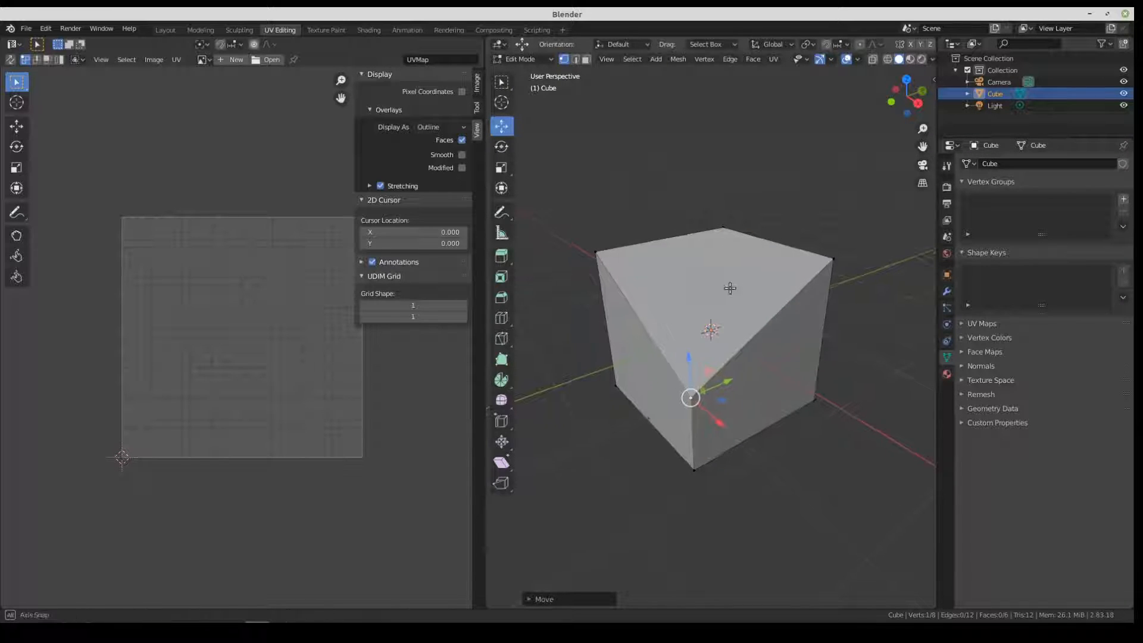
{"action": "middle_click_drag", "start_coordinate": [726, 289], "coordinate": [705, 328]}
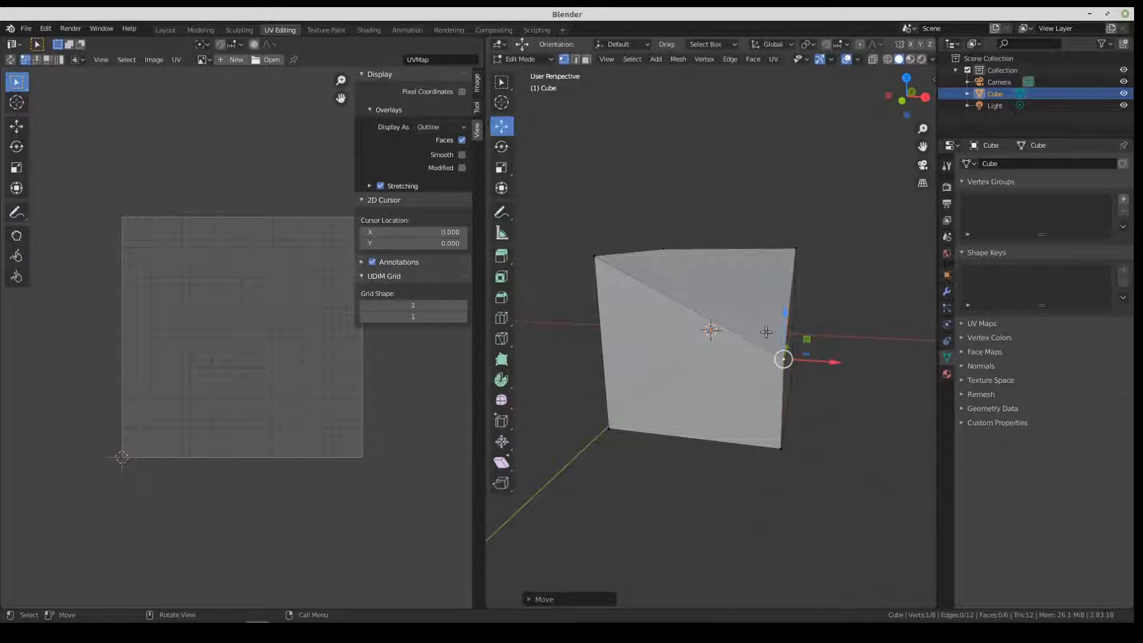
{"action": "middle_click_drag", "start_coordinate": [772, 297], "coordinate": [646, 320]}
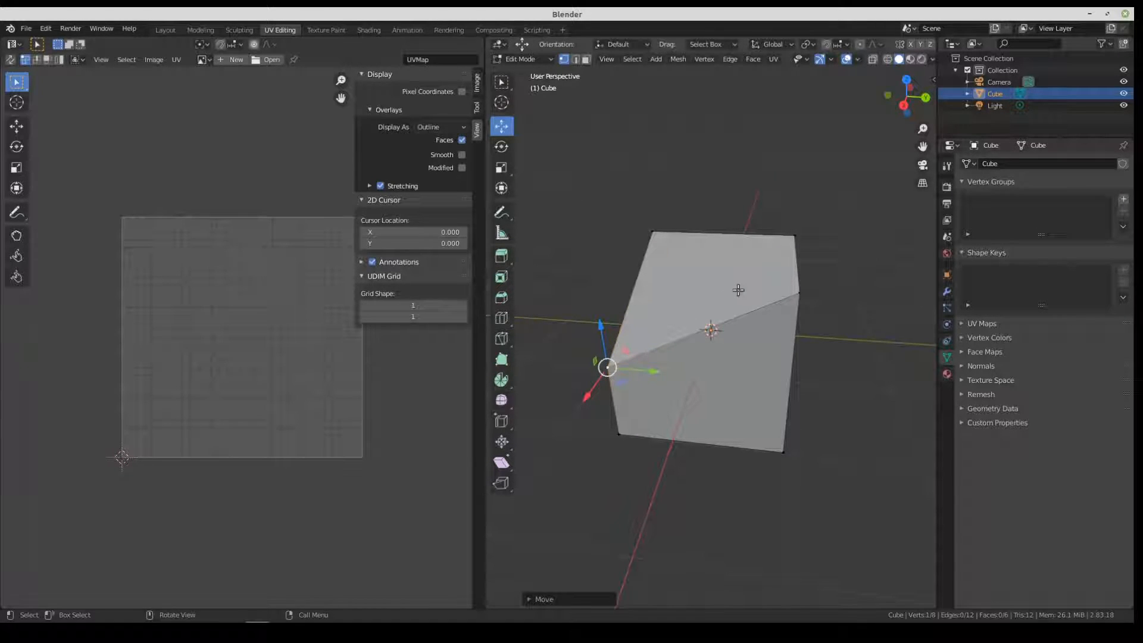
{"action": "middle_click_drag", "start_coordinate": [734, 278], "coordinate": [772, 281]}
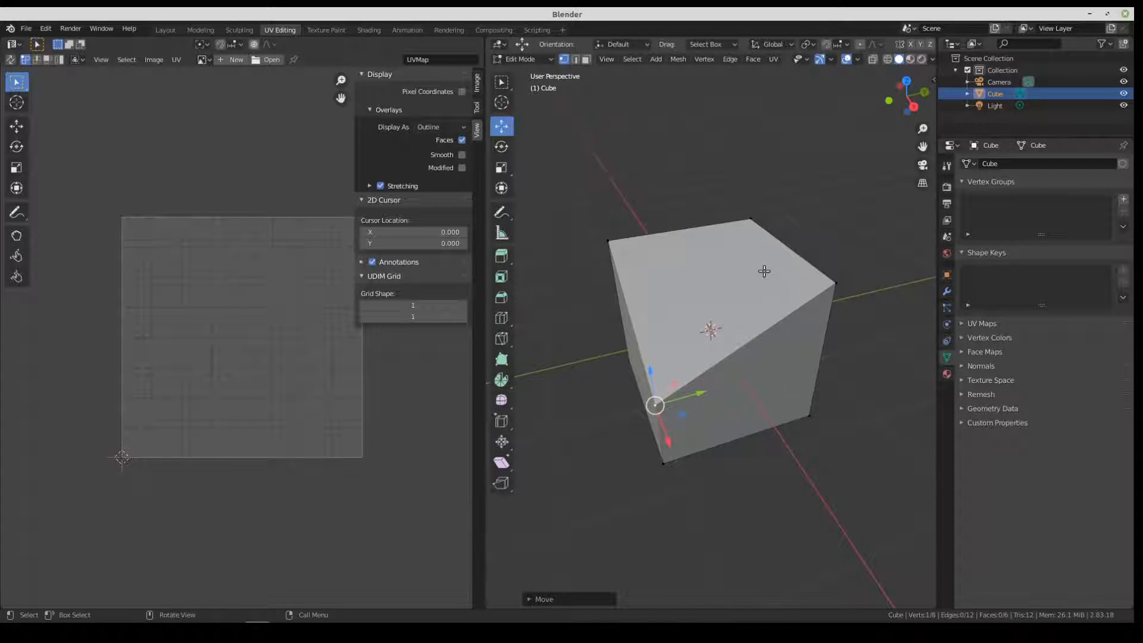
Step: Select the whole deformed cube and unwrap it to compare the stretching in its UV layout
{"action": "key", "text": "a"}
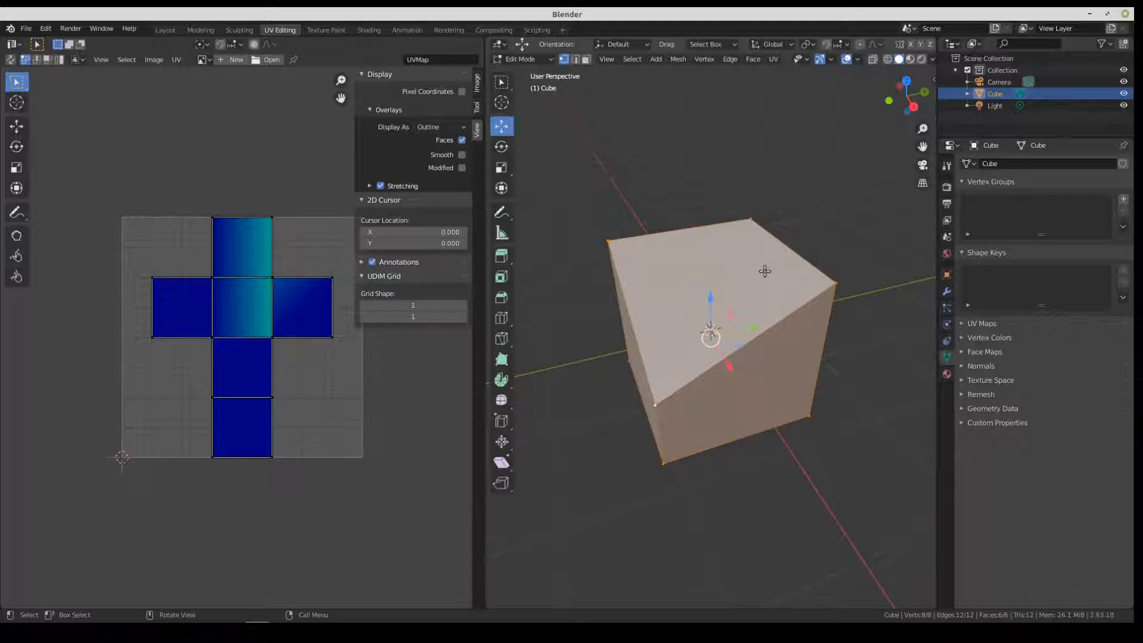
{"action": "key", "text": "u"}
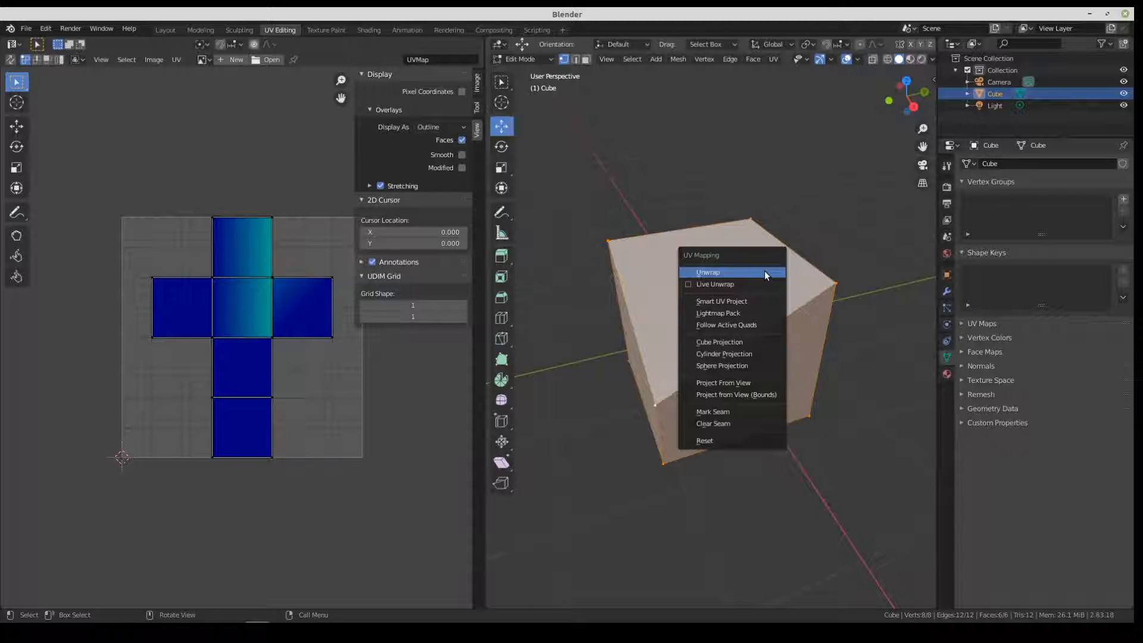
{"action": "left_click", "coordinate": [764, 270]}
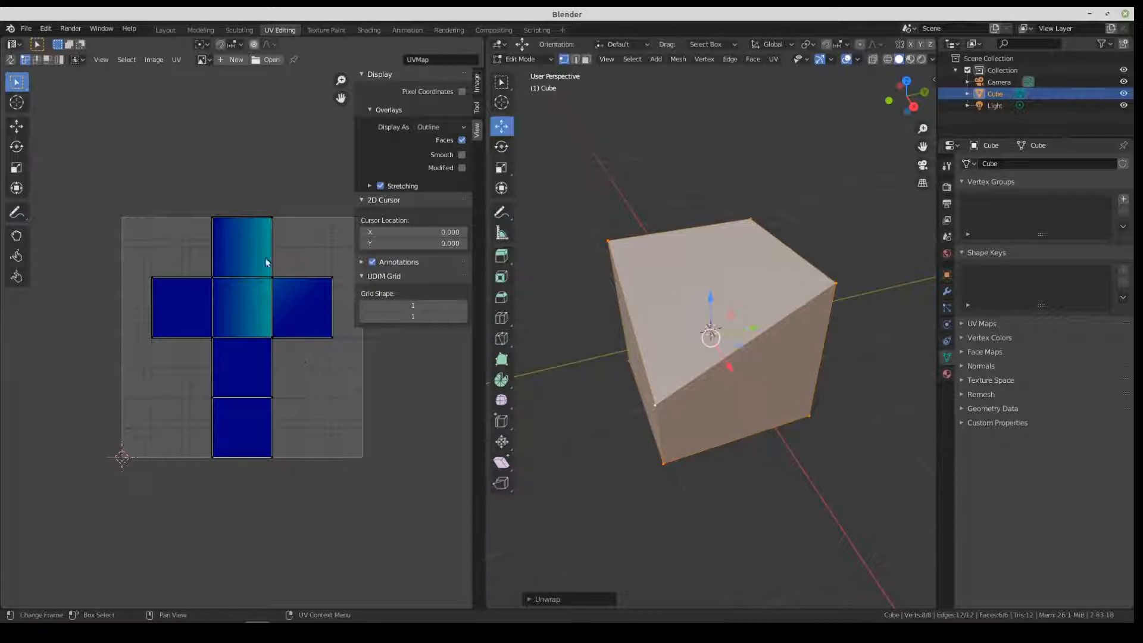
{"action": "scroll", "coordinate": [256, 279], "scroll_direction": "up", "scroll_amount": 3}
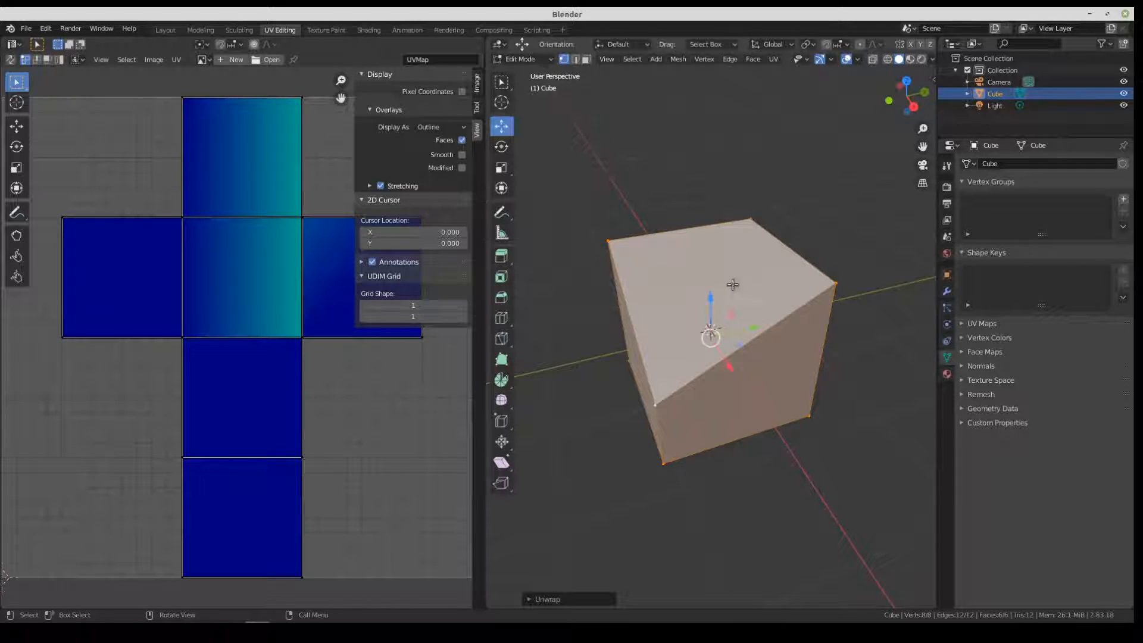
Step: Undo the unwrap and the vertex move to restore the original cube with everything selected
{"action": "key", "text": "ctrl+z"}
{"action": "key", "text": "ctrl+z"}
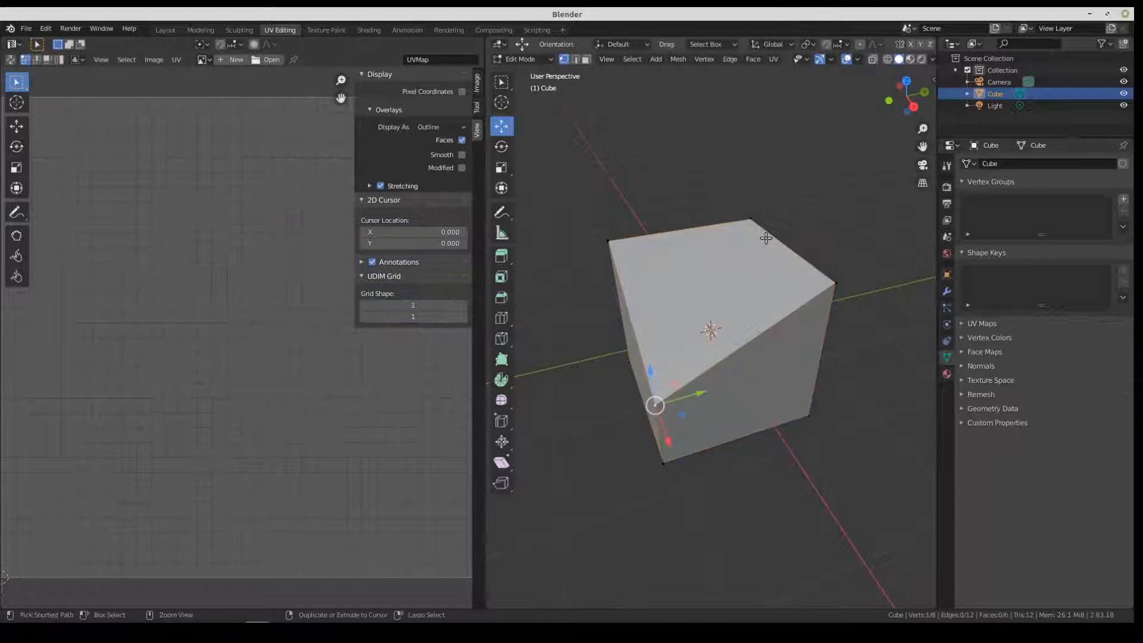
{"action": "key", "text": "ctrl+z"}
{"action": "key", "text": "ctrl+z"}
{"action": "middle_click_drag", "start_coordinate": [697, 329], "coordinate": [714, 327]}
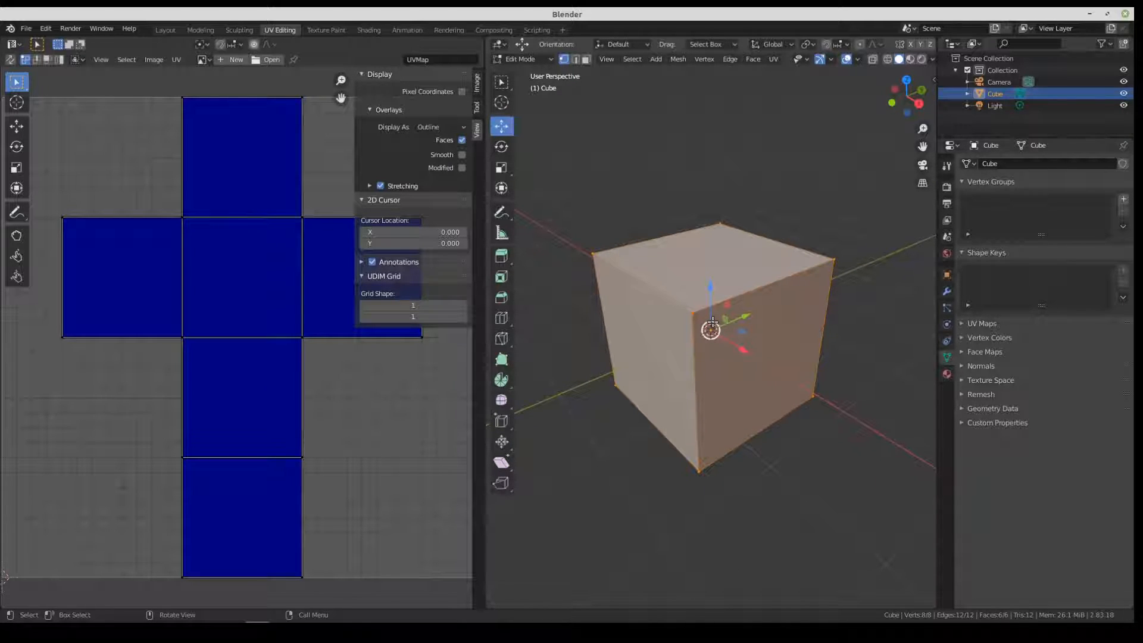
Step: Mark the top edge and both vertical edges of the cube's +X face as seams
{"action": "left_click", "coordinate": [576, 60]}
{"action": "left_click", "coordinate": [697, 402]}
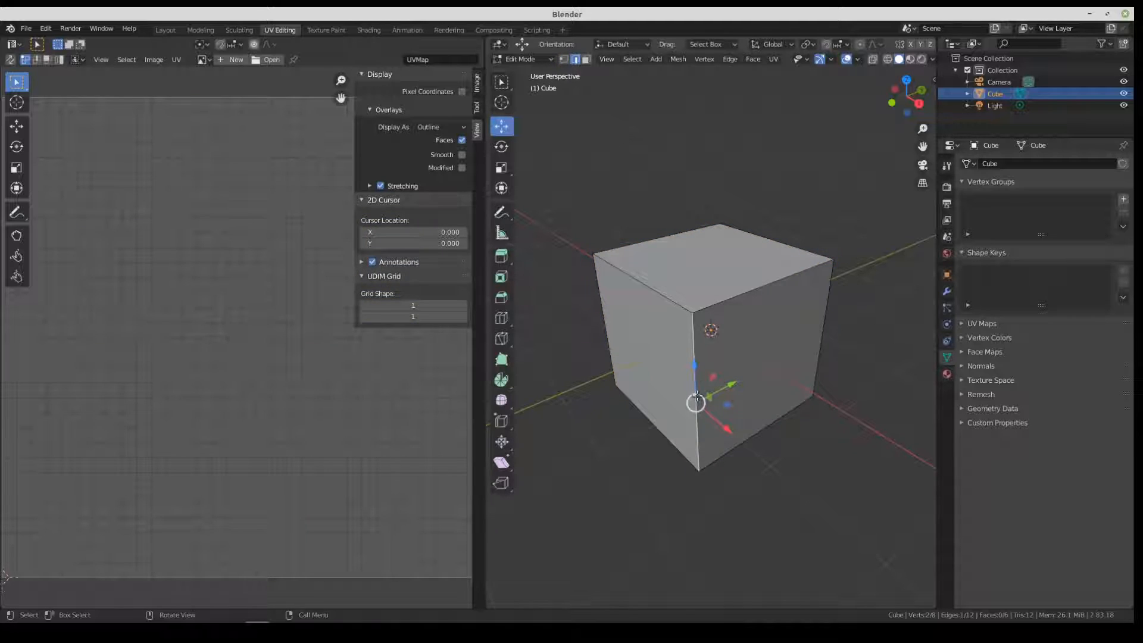
{"action": "left_click", "coordinate": [720, 302], "text": "shift"}
{"action": "left_click", "coordinate": [821, 340], "text": "shift"}
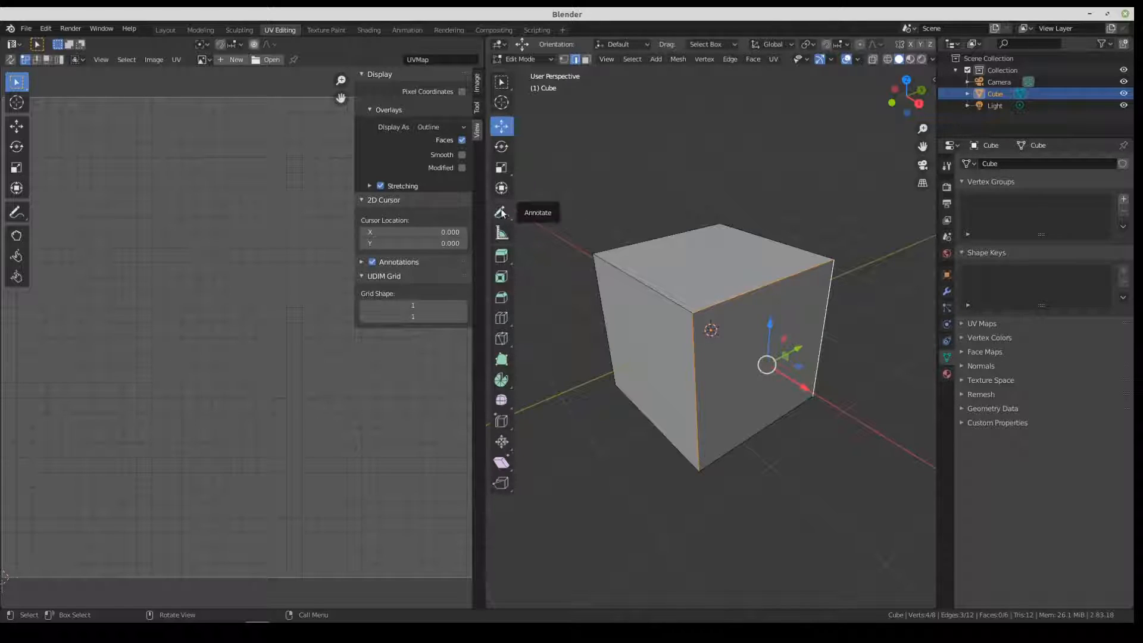
{"action": "right_click", "coordinate": [757, 287]}
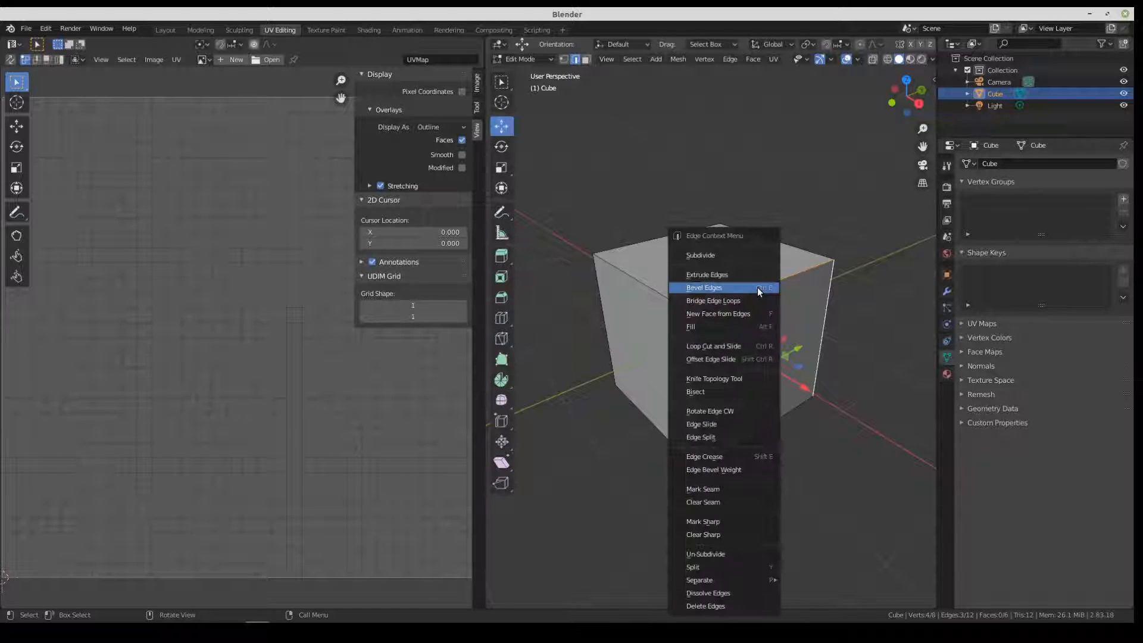
{"action": "left_click", "coordinate": [718, 490]}
Step: Annotate the cube's +X face with freehand marks, a downward arrow and an outline of the face folded flat onto the ground
{"action": "left_click", "coordinate": [503, 213]}
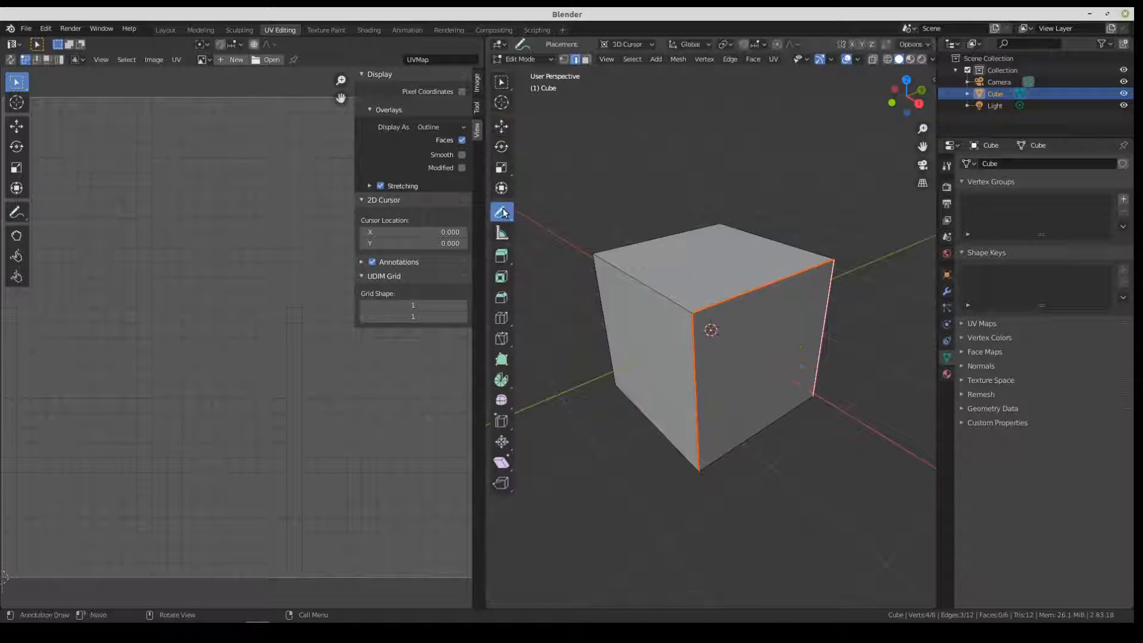
{"action": "mouse_move", "coordinate": [746, 322]}
{"action": "left_mouse_down"}
{"action": "mouse_move", "coordinate": [733, 375]}
{"action": "mouse_move", "coordinate": [750, 393]}
{"action": "left_mouse_up"}
{"action": "left_click", "coordinate": [755, 356]}
{"action": "left_click_drag", "start_coordinate": [840, 450], "coordinate": [847, 486]}
{"action": "mouse_move", "coordinate": [703, 474]}
{"action": "left_mouse_down"}
{"action": "mouse_move", "coordinate": [806, 542]}
{"action": "mouse_move", "coordinate": [893, 508]}
{"action": "mouse_move", "coordinate": [906, 453]}
{"action": "mouse_move", "coordinate": [811, 391]}
{"action": "left_mouse_up"}
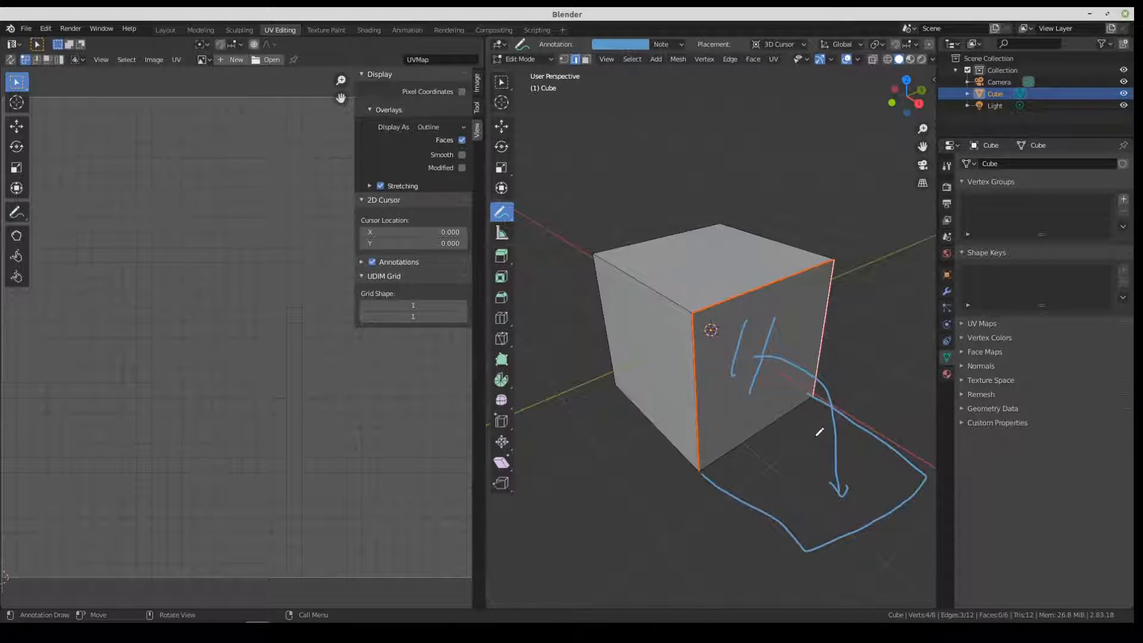
Step: Mark the top edge of the cube's +Y face and its far vertical edge as seams, together with the already selected edges
{"action": "middle_click_drag", "start_coordinate": [786, 394], "coordinate": [782, 374]}
{"action": "mouse_move", "coordinate": [827, 326]}
{"action": "middle_mouse_down"}
{"action": "mouse_move", "coordinate": [684, 332]}
{"action": "mouse_move", "coordinate": [706, 329]}
{"action": "middle_mouse_up"}
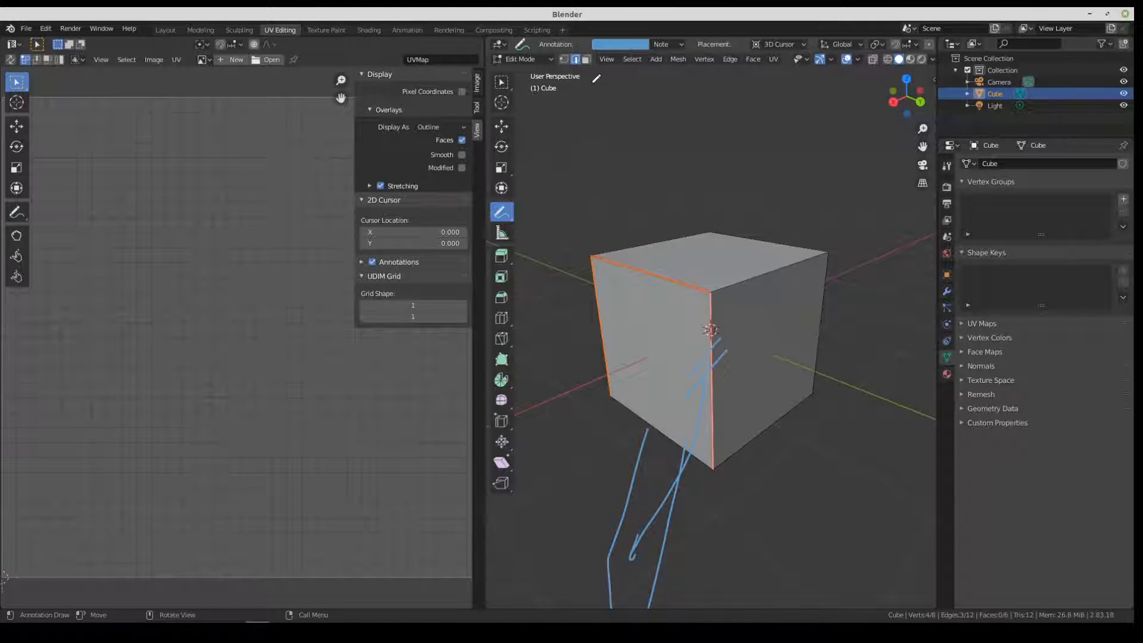
{"action": "left_click", "coordinate": [503, 85]}
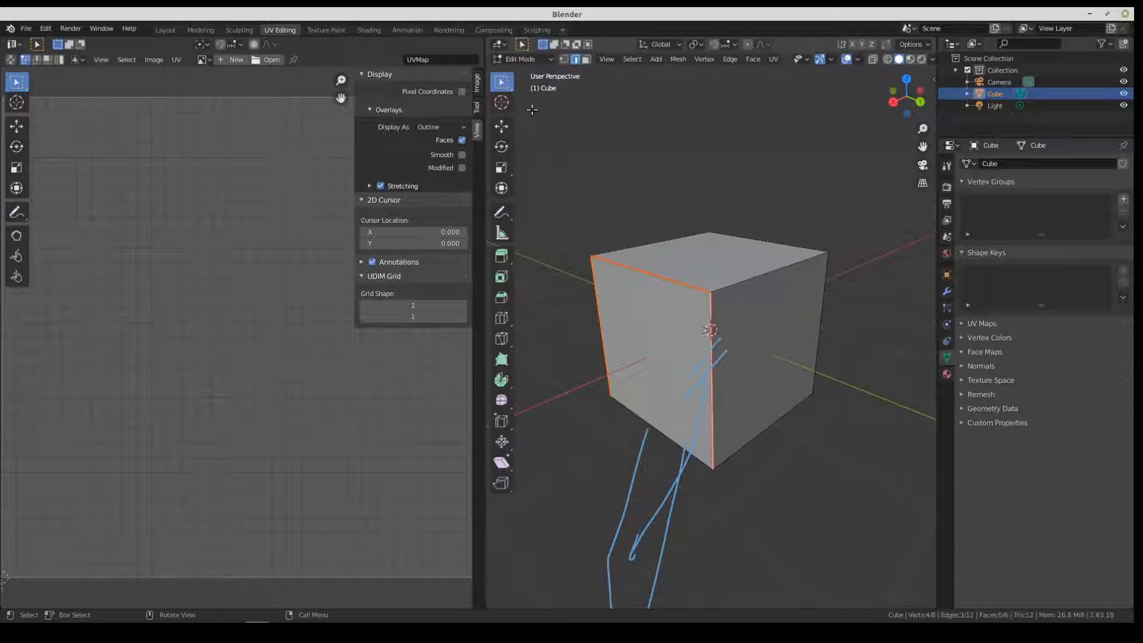
{"action": "left_click", "coordinate": [761, 274], "text": "shift"}
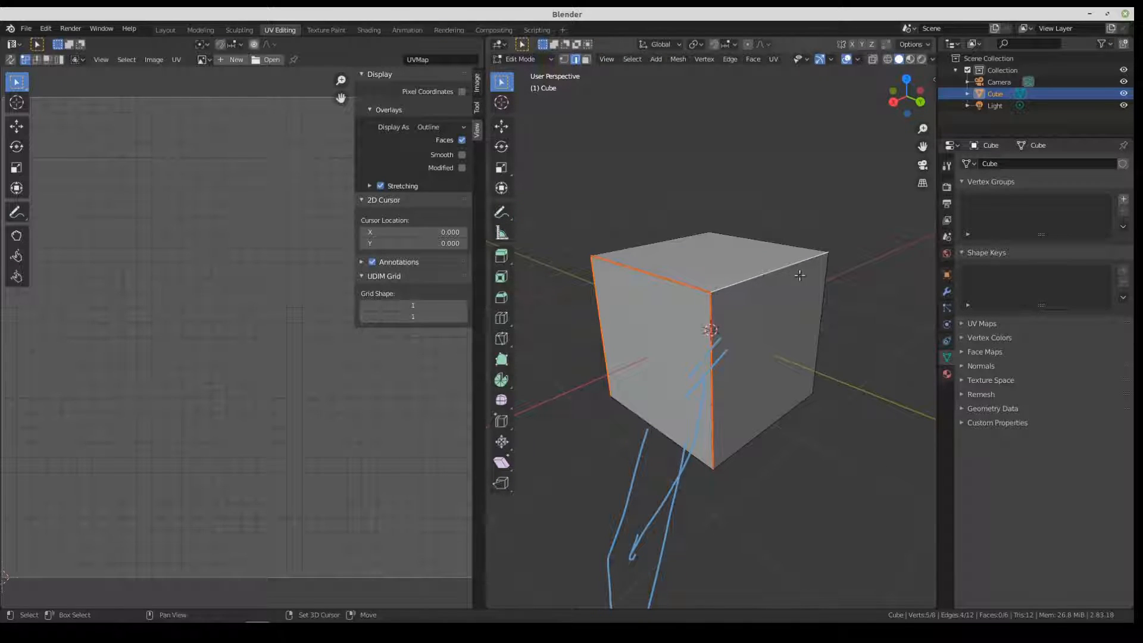
{"action": "left_click", "coordinate": [823, 282], "text": "shift"}
{"action": "right_click", "coordinate": [827, 291]}
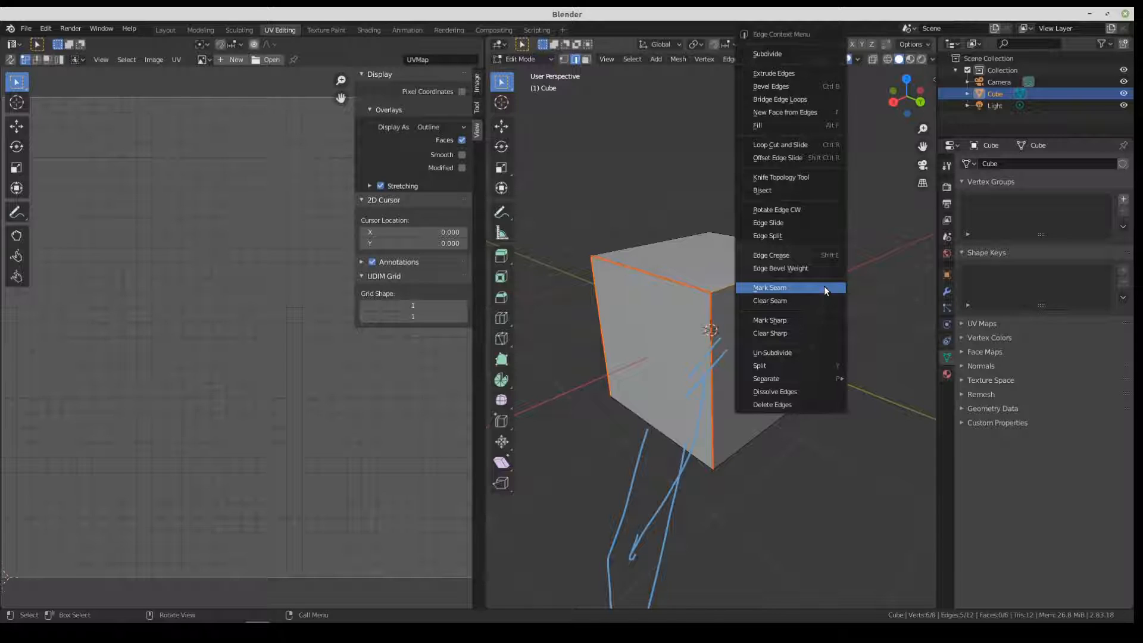
{"action": "left_click", "coordinate": [827, 287]}
Step: Mark the top edge and the remaining vertical edge of the cube's -X face as seams and clear the selection
{"action": "middle_click_drag", "start_coordinate": [827, 291], "coordinate": [759, 292]}
{"action": "left_click", "coordinate": [758, 292]}
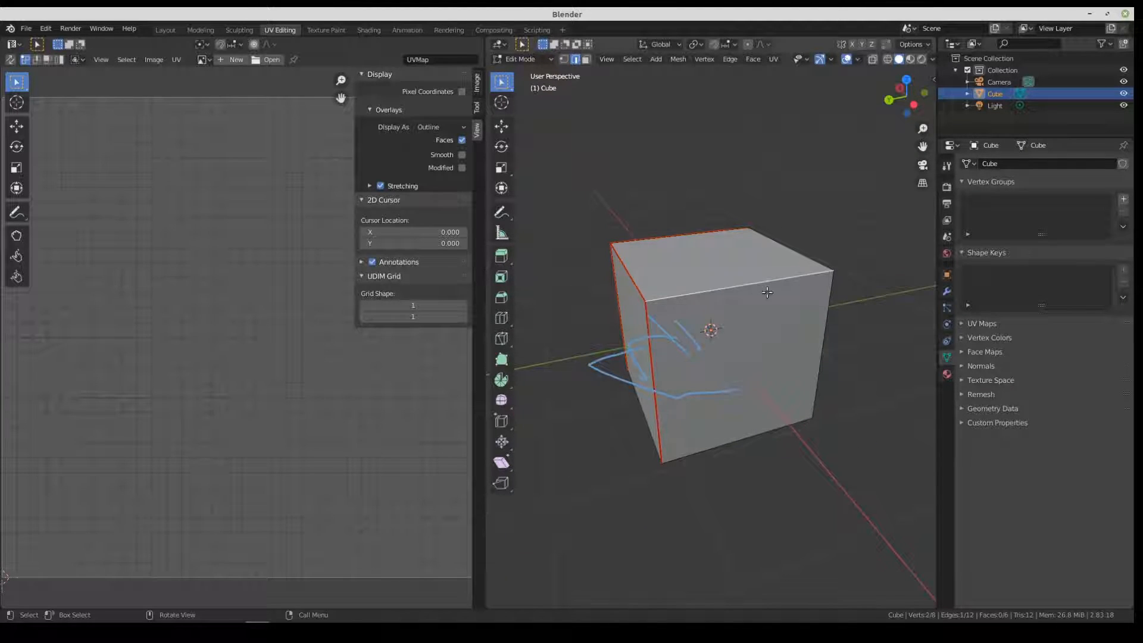
{"action": "left_click", "coordinate": [827, 307], "text": "shift"}
{"action": "right_click", "coordinate": [826, 311]}
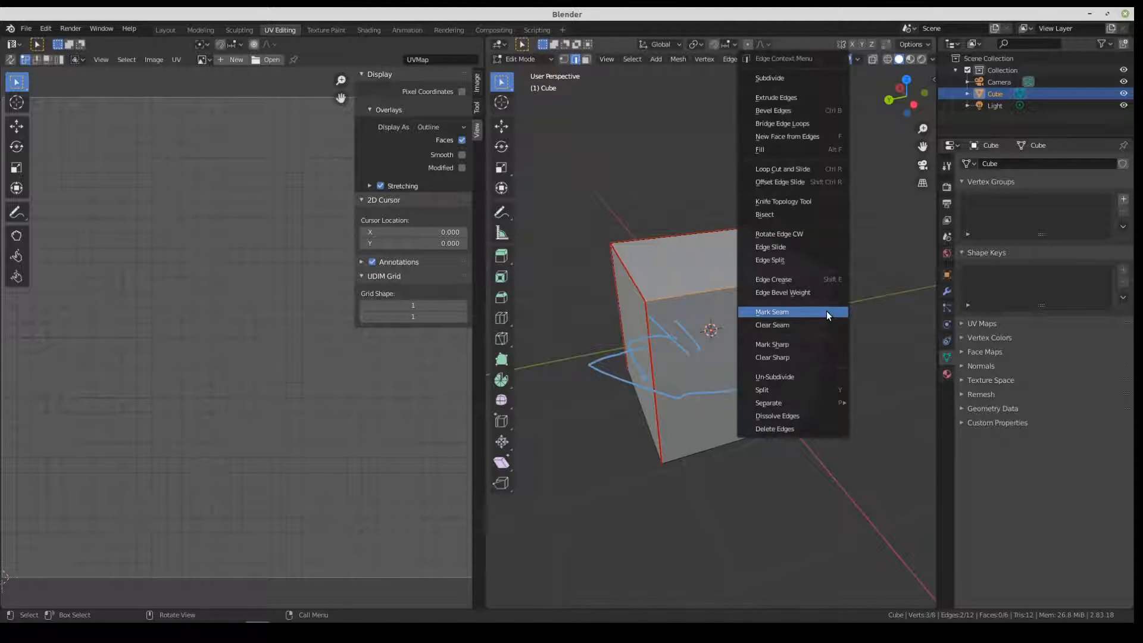
{"action": "left_click", "coordinate": [826, 311]}
{"action": "middle_click_drag", "start_coordinate": [826, 311], "coordinate": [787, 303]}
{"action": "left_click", "coordinate": [728, 378]}
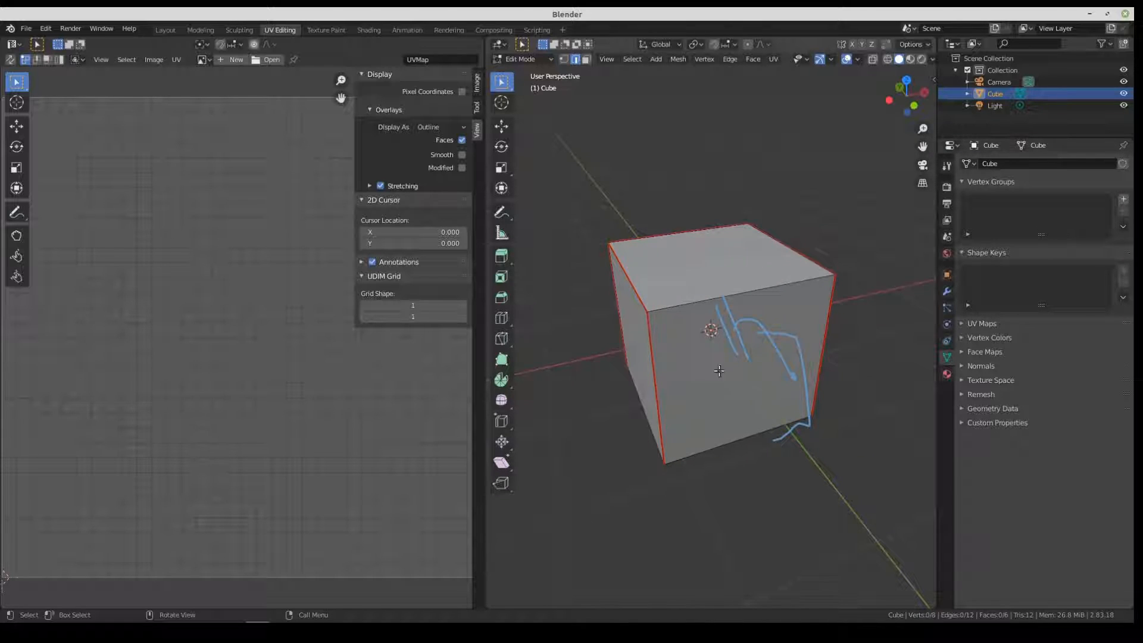
Step: Select the whole cube and unwrap it along the marked seams
{"action": "mouse_move", "coordinate": [700, 289]}
{"action": "middle_mouse_down"}
{"action": "mouse_move", "coordinate": [768, 354]}
{"action": "mouse_move", "coordinate": [781, 431]}
{"action": "mouse_move", "coordinate": [780, 317]}
{"action": "middle_mouse_up"}
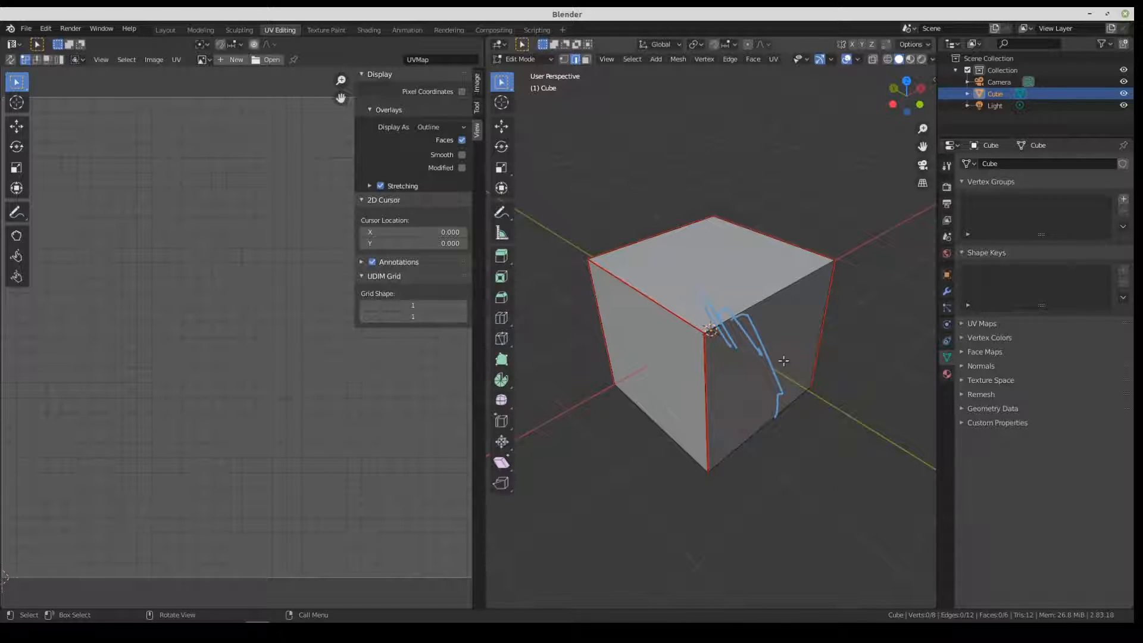
{"action": "middle_click_drag", "start_coordinate": [867, 474], "coordinate": [722, 320]}
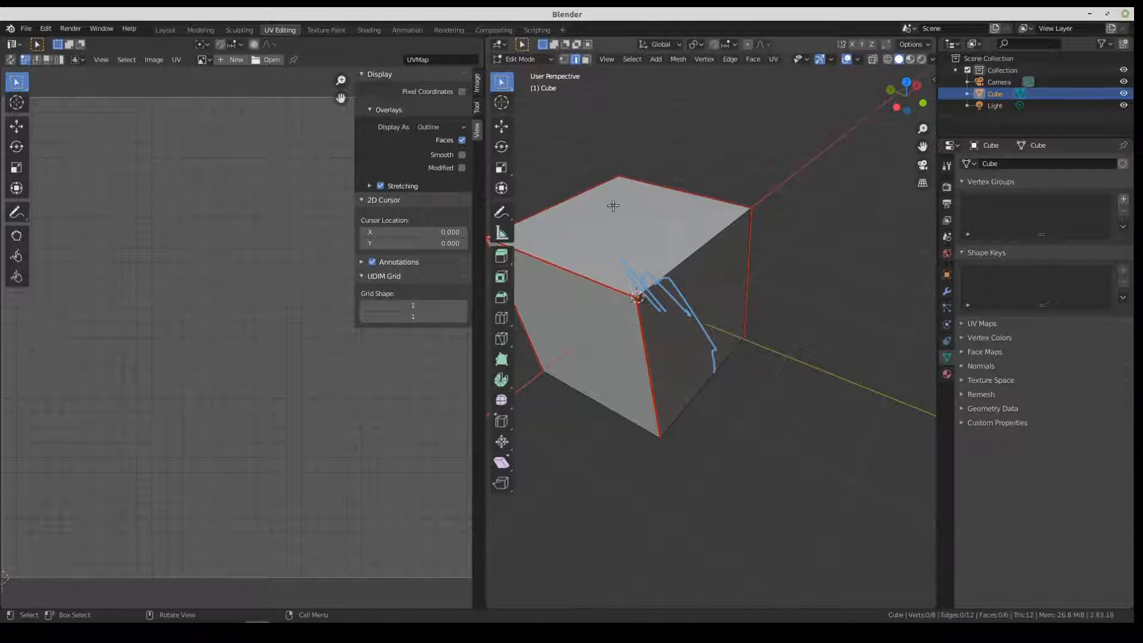
{"action": "mouse_move", "coordinate": [697, 301]}
{"action": "middle_mouse_down"}
{"action": "mouse_move", "coordinate": [711, 297]}
{"action": "mouse_move", "coordinate": [654, 300]}
{"action": "mouse_move", "coordinate": [679, 286]}
{"action": "mouse_move", "coordinate": [715, 293]}
{"action": "middle_mouse_up"}
{"action": "key", "text": "a"}
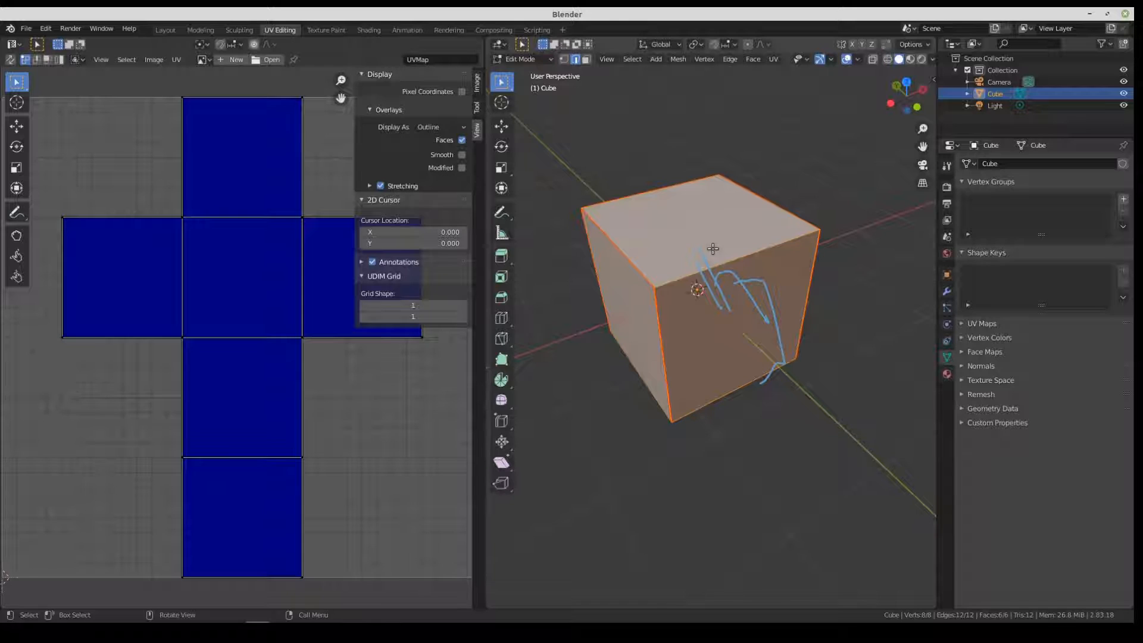
{"action": "key", "text": "u"}
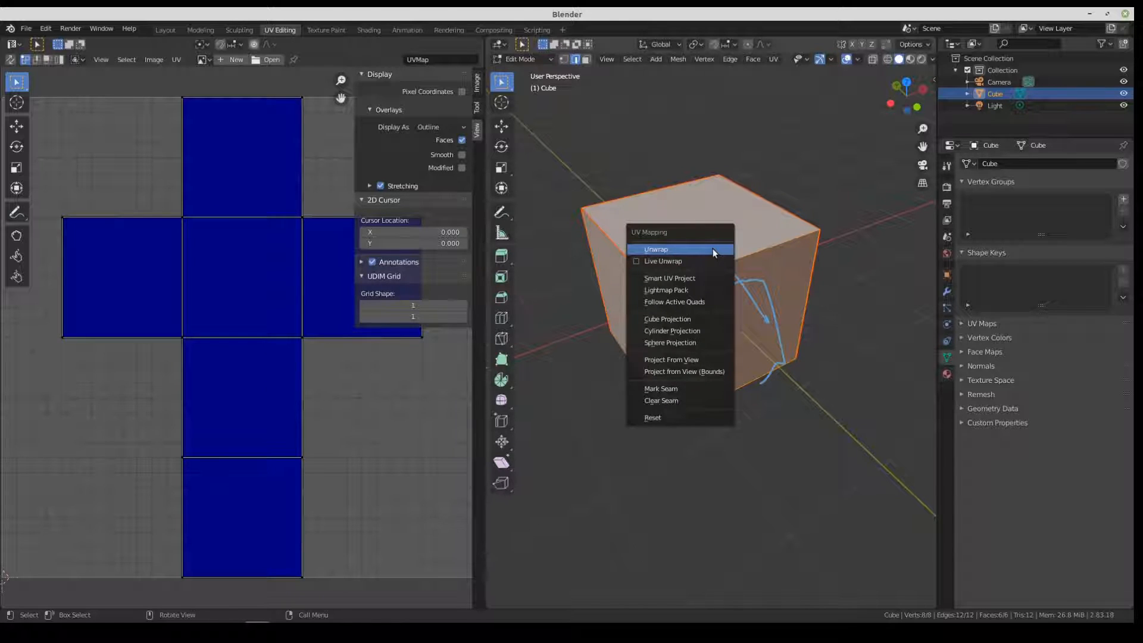
{"action": "left_click", "coordinate": [712, 249]}
{"action": "scroll", "coordinate": [260, 368], "scroll_direction": "down", "scroll_amount": 2}
{"action": "scroll", "coordinate": [280, 370], "scroll_direction": "up", "scroll_amount": 1}
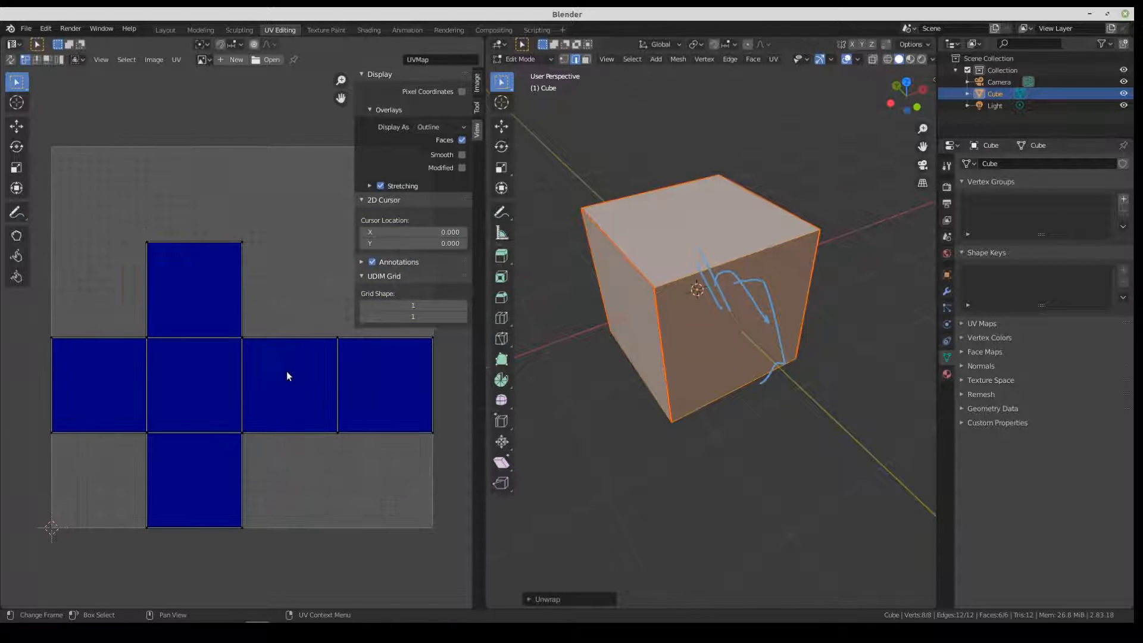
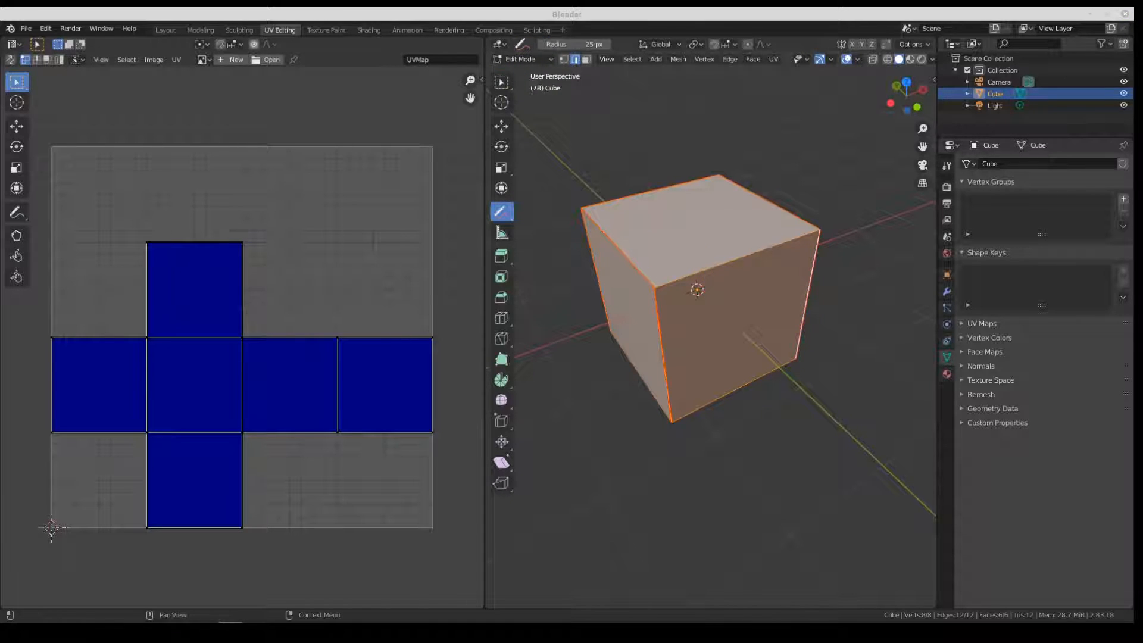
Step: Move the unseamed top edge of the cube's -Y face down along the Z axis to form a wedge
{"action": "left_click", "coordinate": [502, 211]}
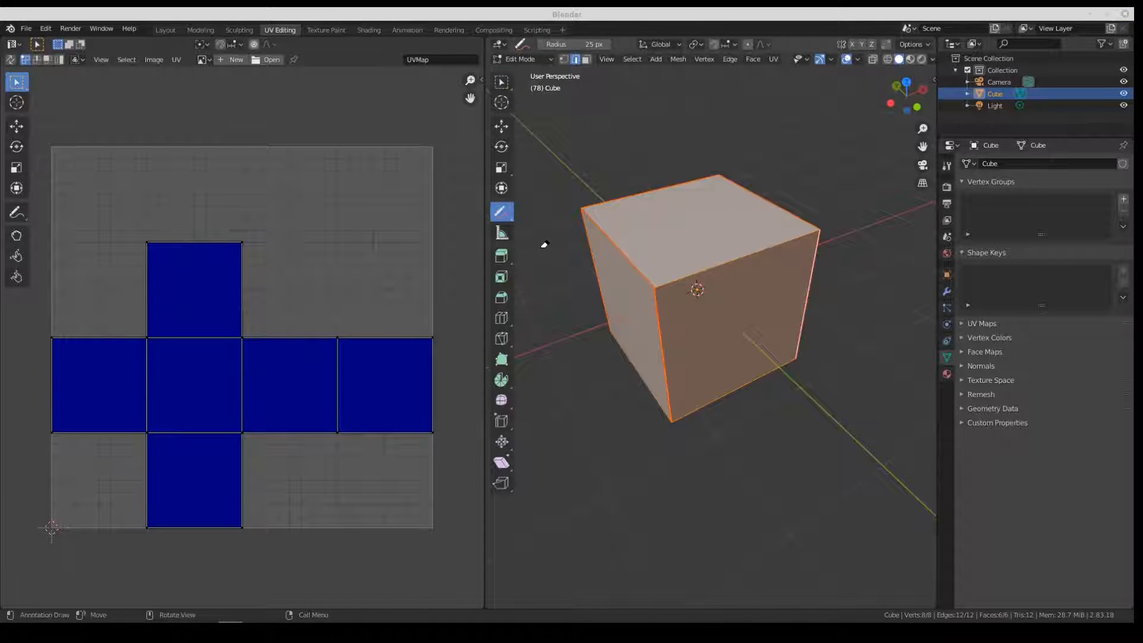
{"action": "middle_click_drag", "start_coordinate": [816, 327], "coordinate": [687, 316]}
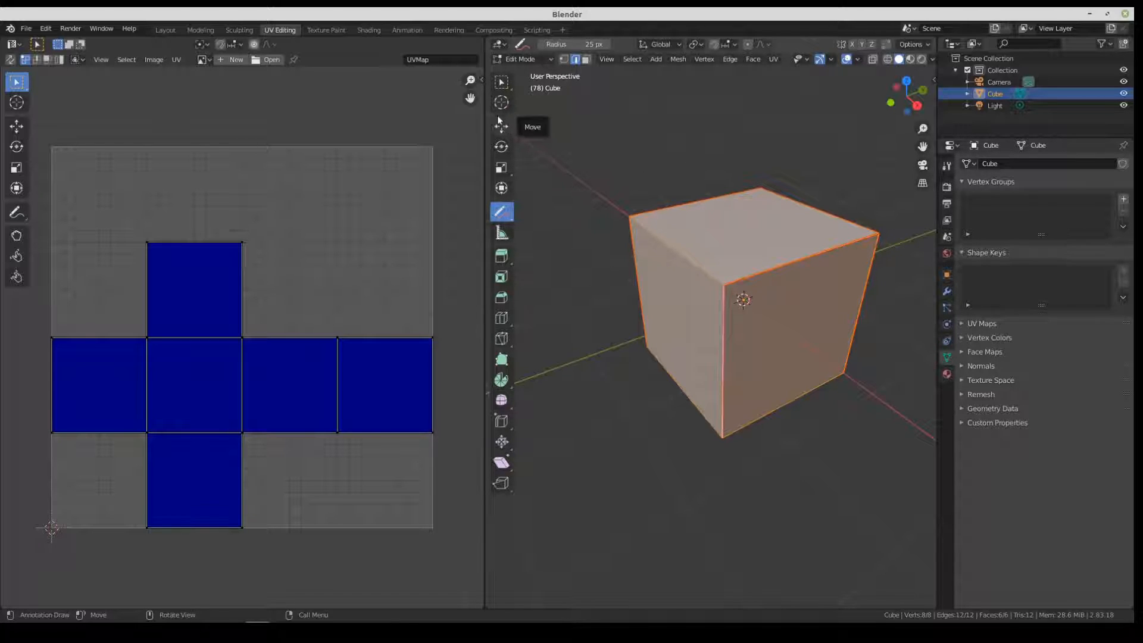
{"action": "left_click", "coordinate": [502, 82]}
{"action": "left_click", "coordinate": [669, 247]}
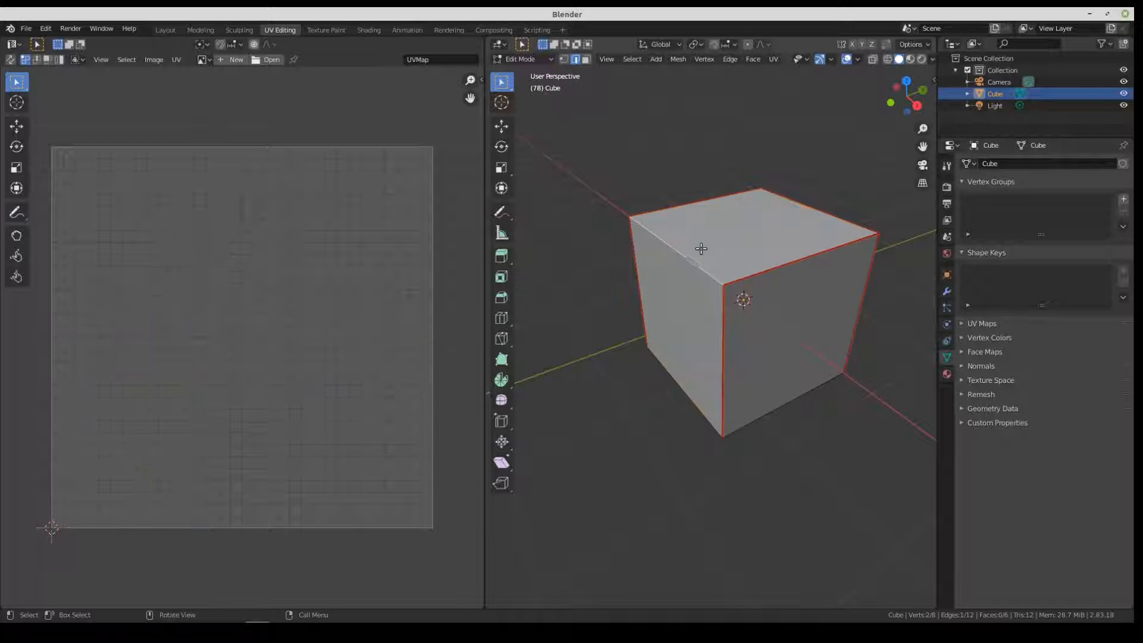
{"action": "left_click", "coordinate": [502, 126]}
{"action": "left_click_drag", "start_coordinate": [667, 194], "coordinate": [663, 291]}
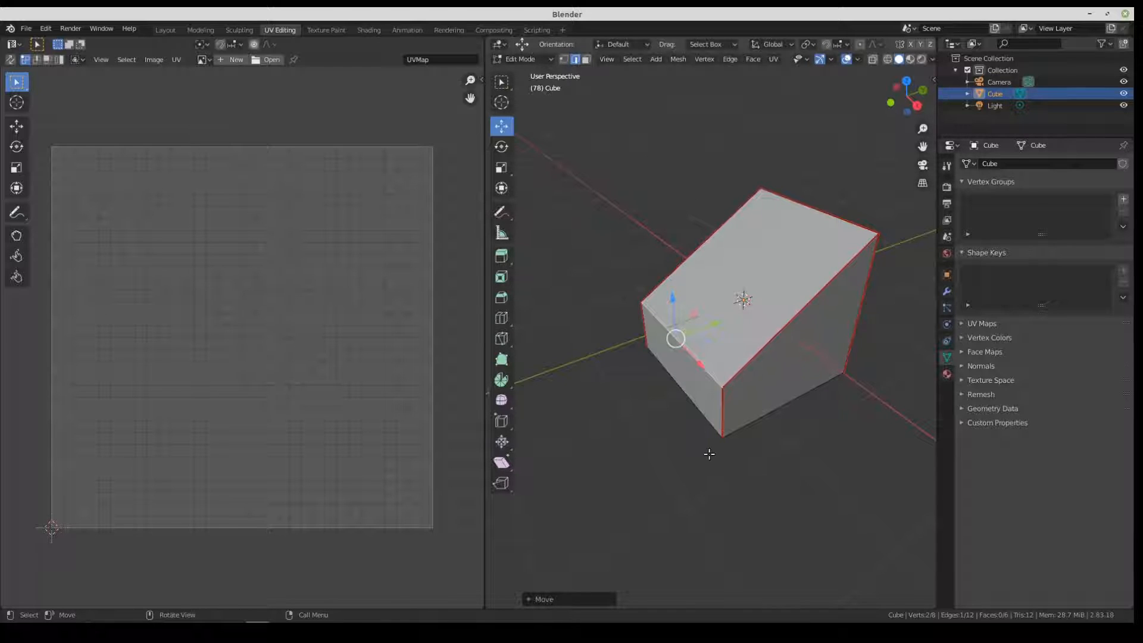
Step: Annotate the wedge's +X side face with hatch marks and sketch its outline folded flat onto the ground with an arrow
{"action": "middle_click_drag", "start_coordinate": [737, 388], "coordinate": [729, 390]}
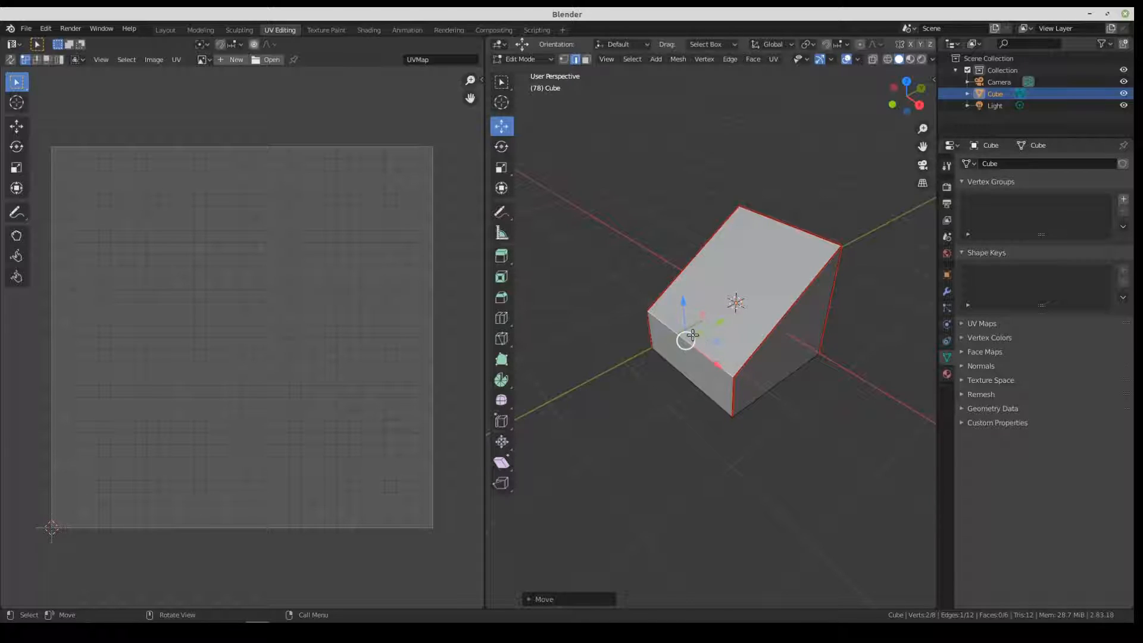
{"action": "mouse_move", "coordinate": [503, 212]}
{"action": "left_mouse_down"}
{"action": "mouse_move", "coordinate": [554, 285]}
{"action": "mouse_move", "coordinate": [551, 214]}
{"action": "left_mouse_up"}
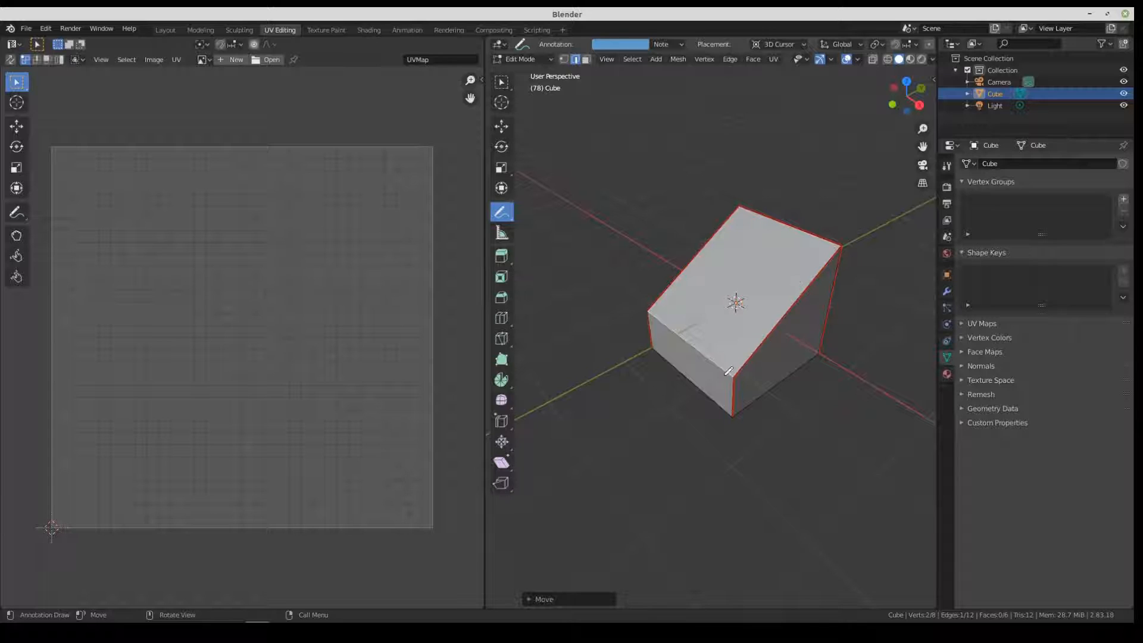
{"action": "left_click_drag", "start_coordinate": [743, 387], "coordinate": [756, 397]}
{"action": "left_click_drag", "start_coordinate": [762, 356], "coordinate": [778, 368]}
{"action": "left_click_drag", "start_coordinate": [794, 326], "coordinate": [808, 337]}
{"action": "left_click_drag", "start_coordinate": [812, 290], "coordinate": [822, 297]}
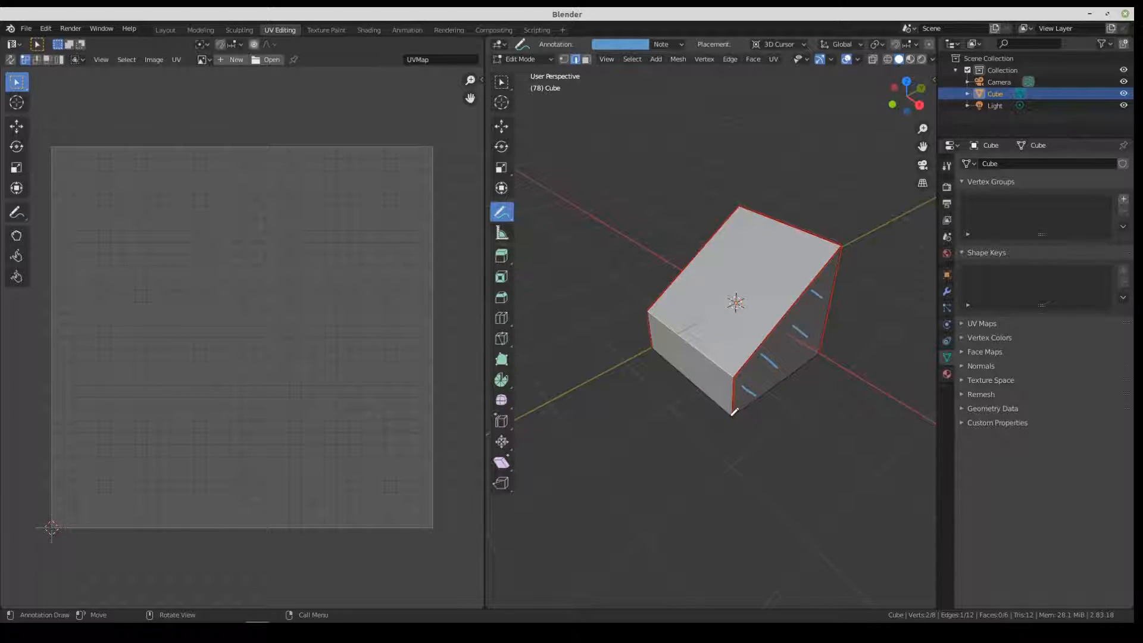
{"action": "mouse_move", "coordinate": [745, 421]}
{"action": "left_mouse_down"}
{"action": "mouse_move", "coordinate": [761, 436]}
{"action": "mouse_move", "coordinate": [888, 439]}
{"action": "mouse_move", "coordinate": [933, 424]}
{"action": "mouse_move", "coordinate": [830, 359]}
{"action": "mouse_move", "coordinate": [730, 412]}
{"action": "left_mouse_up"}
{"action": "left_click_drag", "start_coordinate": [844, 267], "coordinate": [896, 374]}
Step: Number the wedge's short front face and sloped top face, and sketch both as unfolded outlines linked to the side flap
{"action": "left_click_drag", "start_coordinate": [686, 348], "coordinate": [679, 351]}
{"action": "left_click_drag", "start_coordinate": [750, 264], "coordinate": [720, 289]}
{"action": "mouse_move", "coordinate": [645, 351]}
{"action": "left_mouse_down"}
{"action": "mouse_move", "coordinate": [633, 361]}
{"action": "mouse_move", "coordinate": [712, 425]}
{"action": "mouse_move", "coordinate": [734, 406]}
{"action": "left_mouse_up"}
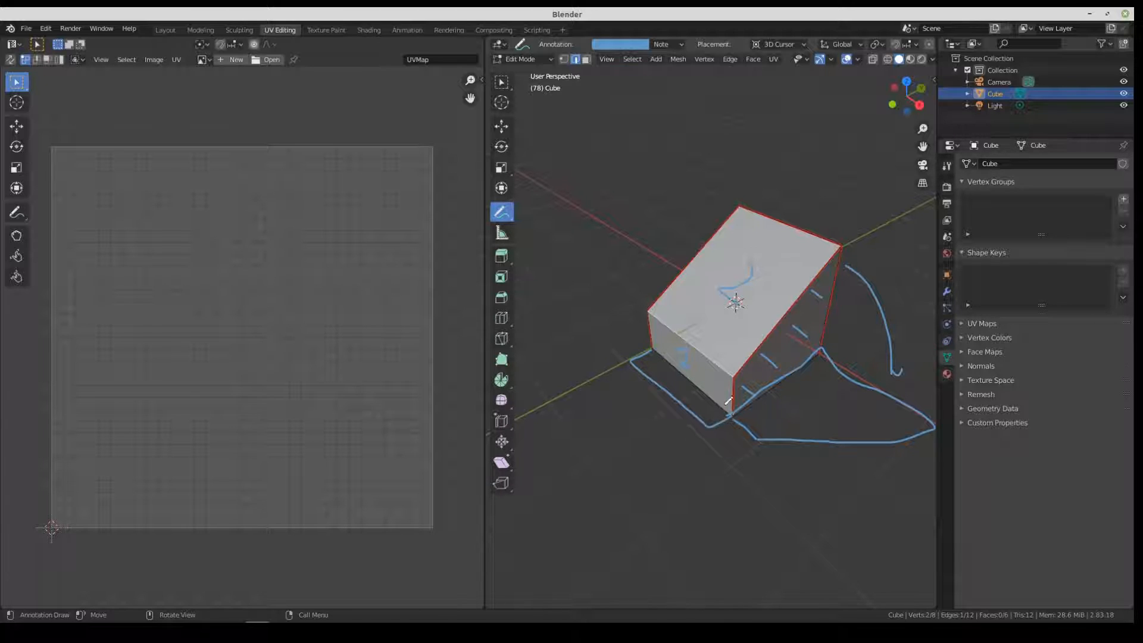
{"action": "left_click_drag", "start_coordinate": [669, 382], "coordinate": [678, 392]}
{"action": "mouse_move", "coordinate": [634, 356]}
{"action": "left_mouse_down"}
{"action": "mouse_move", "coordinate": [536, 408]}
{"action": "mouse_move", "coordinate": [595, 485]}
{"action": "mouse_move", "coordinate": [711, 424]}
{"action": "left_mouse_up"}
{"action": "mouse_move", "coordinate": [616, 408]}
{"action": "left_mouse_down"}
{"action": "mouse_move", "coordinate": [596, 439]}
{"action": "mouse_move", "coordinate": [679, 448]}
{"action": "mouse_move", "coordinate": [703, 426]}
{"action": "left_mouse_up"}
{"action": "mouse_move", "coordinate": [666, 465]}
{"action": "left_mouse_down"}
{"action": "mouse_move", "coordinate": [815, 476]}
{"action": "mouse_move", "coordinate": [818, 442]}
{"action": "left_mouse_up"}
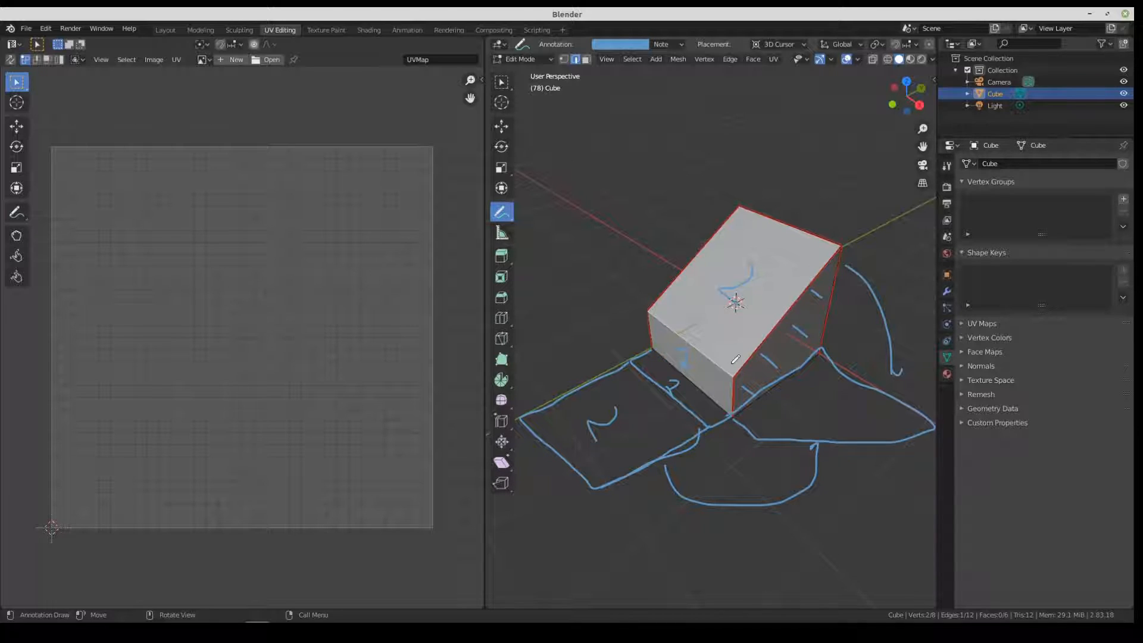
Step: Erase all the annotation strokes around the wedge with the Annotate Eraser
{"action": "left_click", "coordinate": [501, 211]}
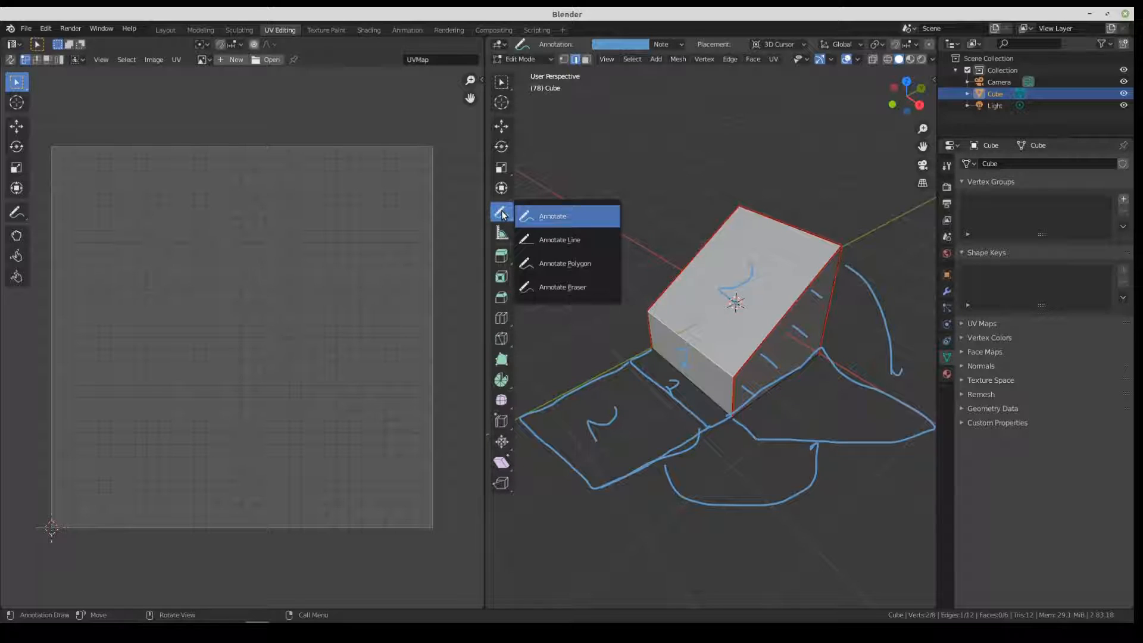
{"action": "left_click", "coordinate": [541, 291]}
{"action": "mouse_move", "coordinate": [524, 417]}
{"action": "left_mouse_down"}
{"action": "mouse_move", "coordinate": [530, 431]}
{"action": "mouse_move", "coordinate": [534, 416]}
{"action": "mouse_move", "coordinate": [527, 497]}
{"action": "mouse_move", "coordinate": [727, 506]}
{"action": "mouse_move", "coordinate": [913, 421]}
{"action": "mouse_move", "coordinate": [791, 401]}
{"action": "mouse_move", "coordinate": [628, 404]}
{"action": "mouse_move", "coordinate": [704, 334]}
{"action": "mouse_move", "coordinate": [763, 224]}
{"action": "mouse_move", "coordinate": [819, 271]}
{"action": "mouse_move", "coordinate": [854, 373]}
{"action": "mouse_move", "coordinate": [911, 396]}
{"action": "mouse_move", "coordinate": [835, 352]}
{"action": "mouse_move", "coordinate": [848, 265]}
{"action": "mouse_move", "coordinate": [664, 353]}
{"action": "left_mouse_up"}
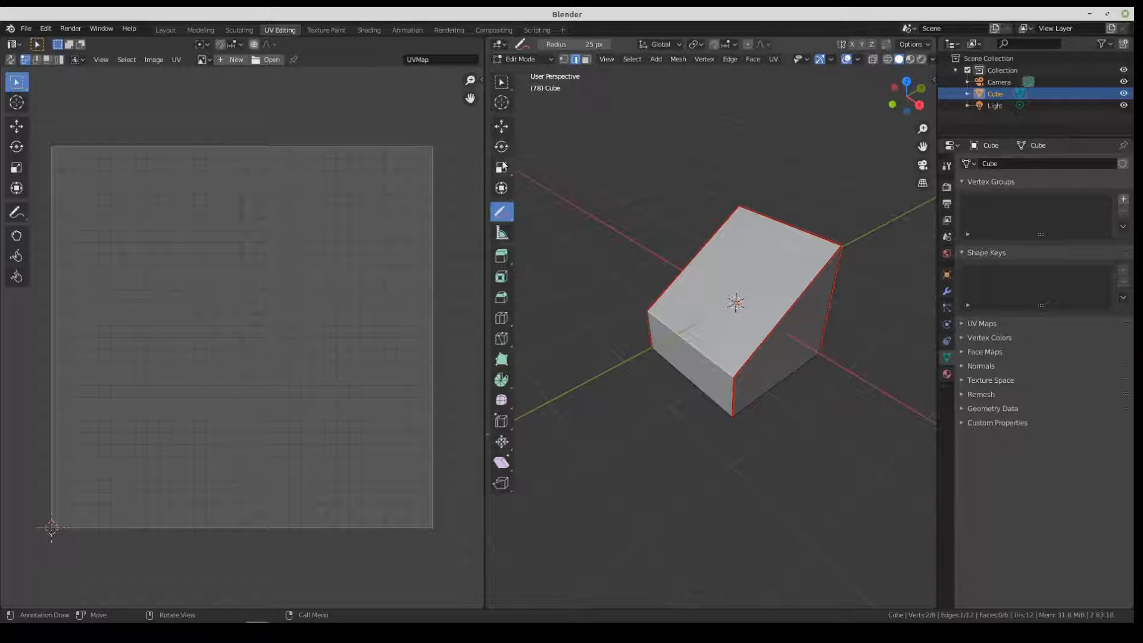
Step: Select the entire wedge and unwrap it again to remove the stretching in its UV layout
{"action": "left_click", "coordinate": [501, 81]}
{"action": "key", "text": "a"}
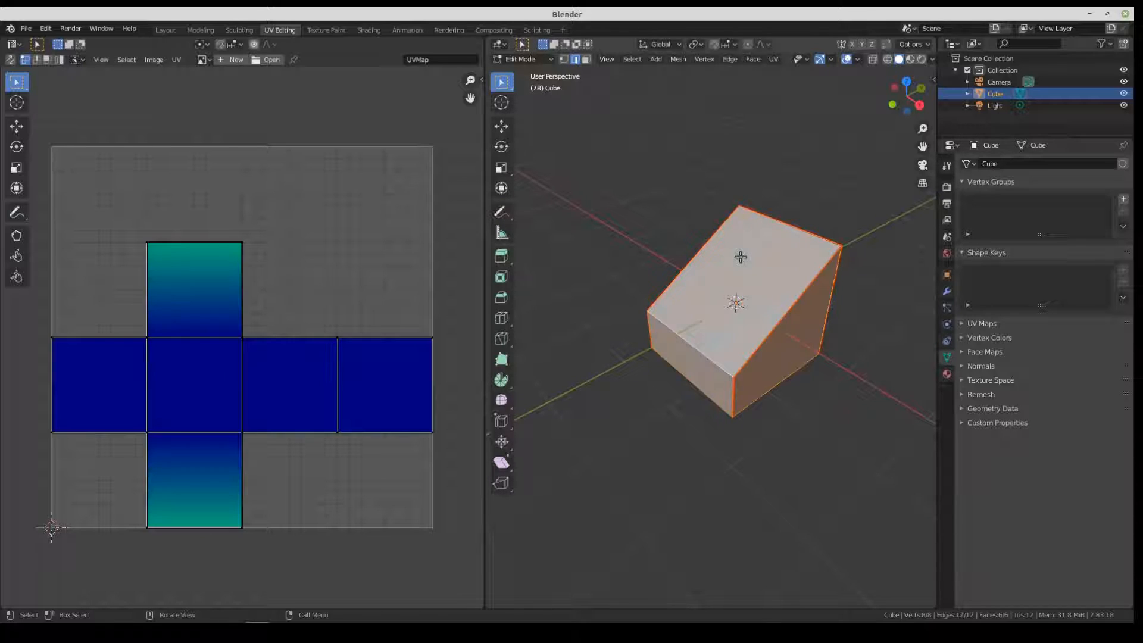
{"action": "key", "text": "u"}
{"action": "left_click", "coordinate": [741, 257]}
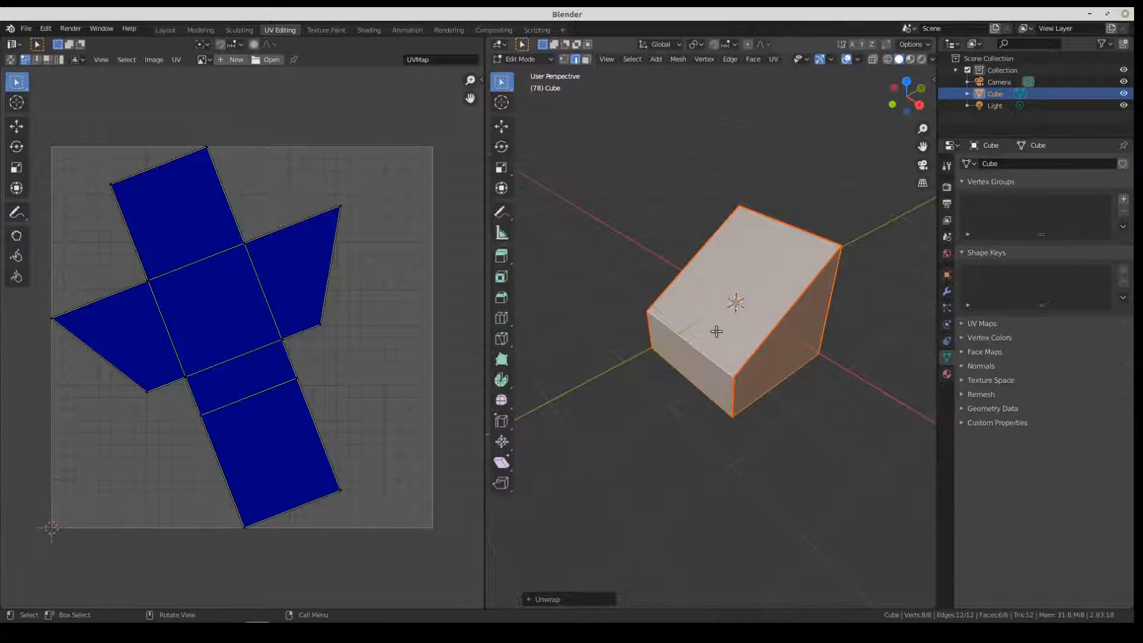
Step: Extrude the wedge's short front face outward to form a low block
{"action": "left_click", "coordinate": [587, 59]}
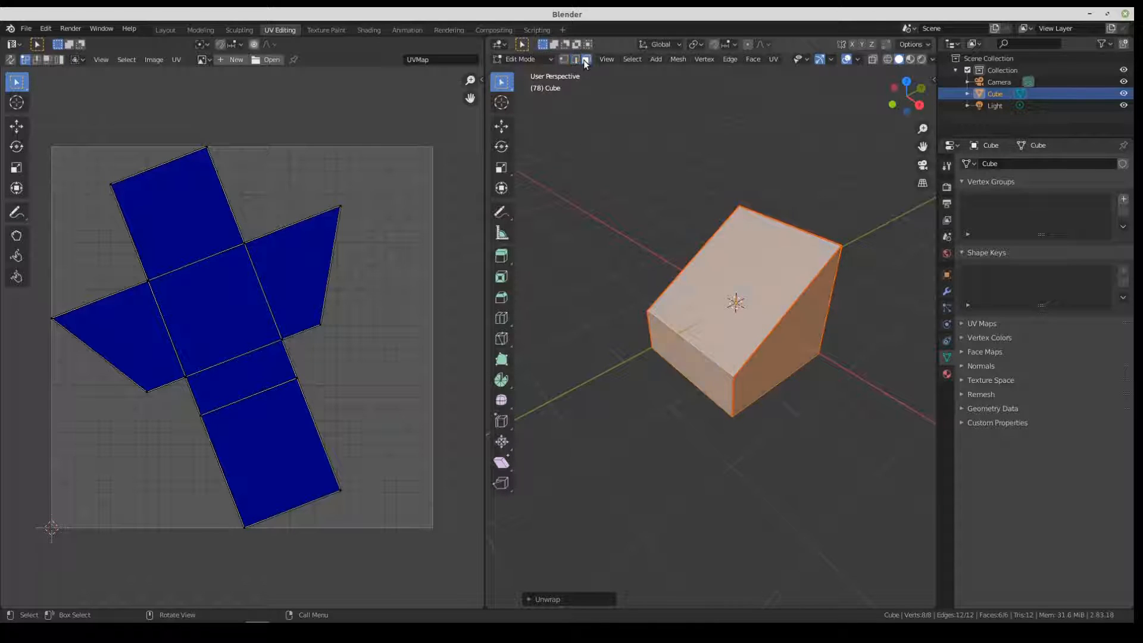
{"action": "left_click", "coordinate": [692, 355]}
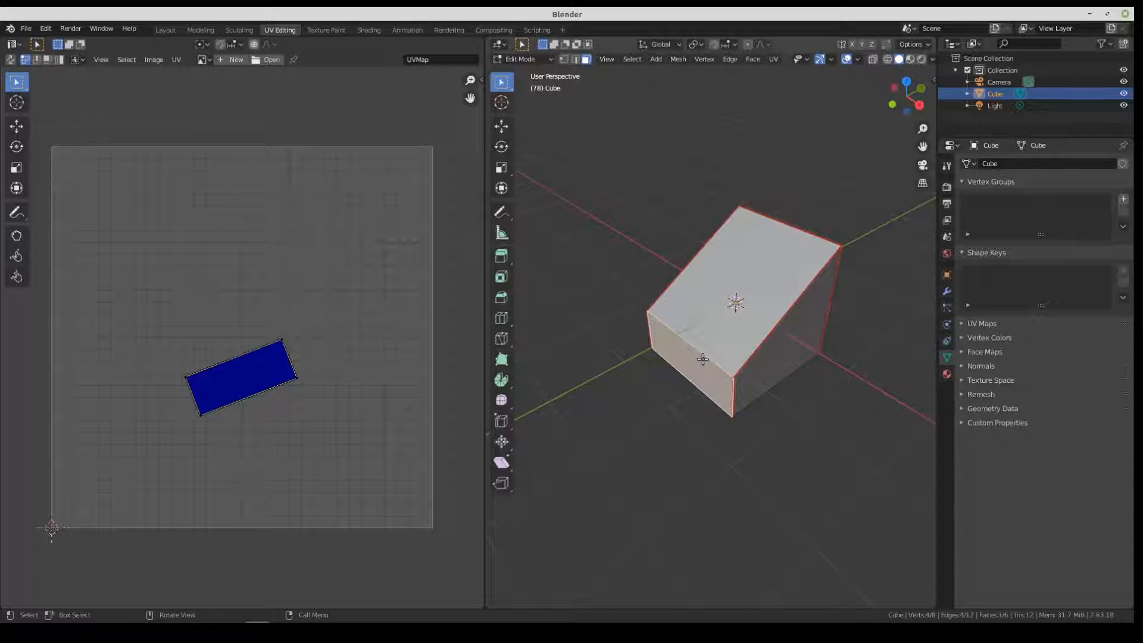
{"action": "key", "text": "e"}
{"action": "left_click", "coordinate": [633, 390]}
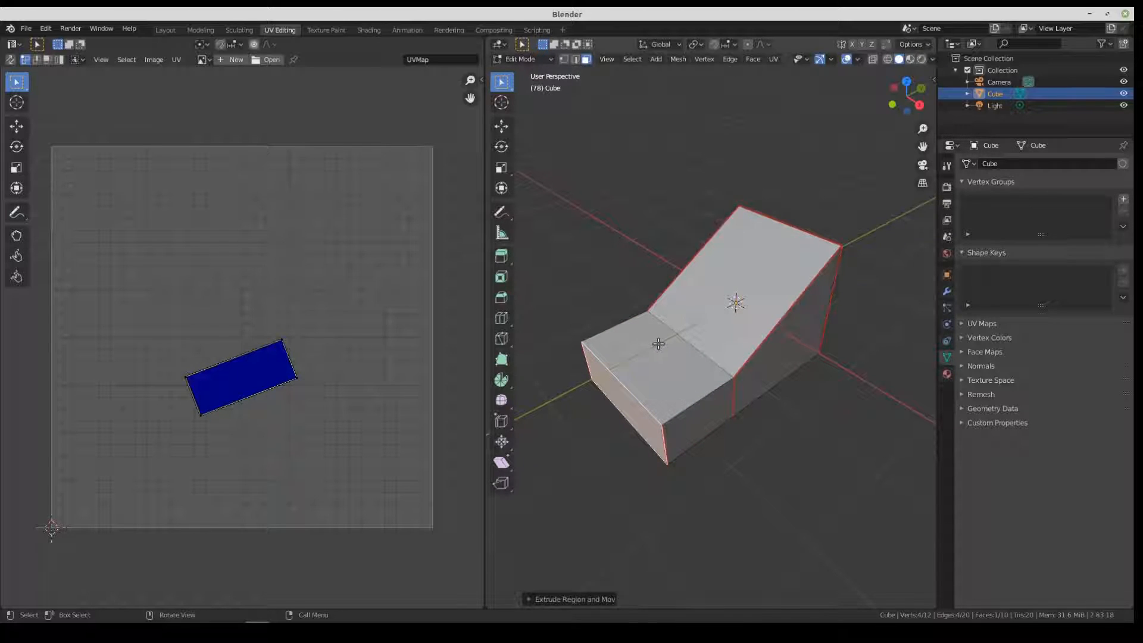
Step: Select the whole extruded mesh and unwrap it with the existing seams to check for stretching
{"action": "key", "text": "a"}
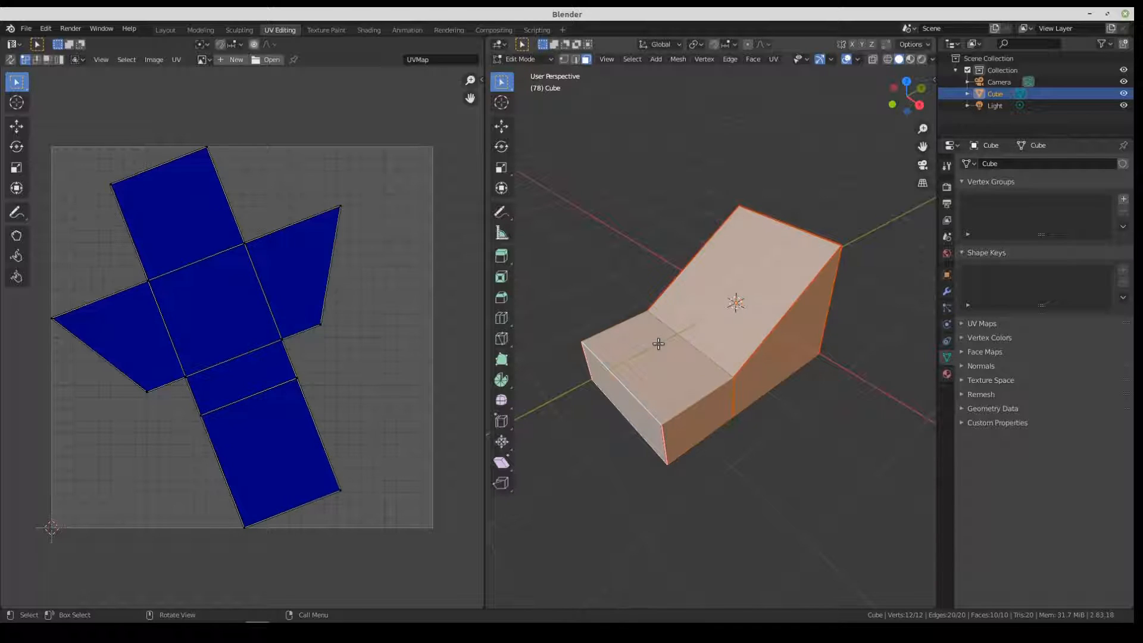
{"action": "key", "text": "u"}
{"action": "left_click", "coordinate": [659, 343]}
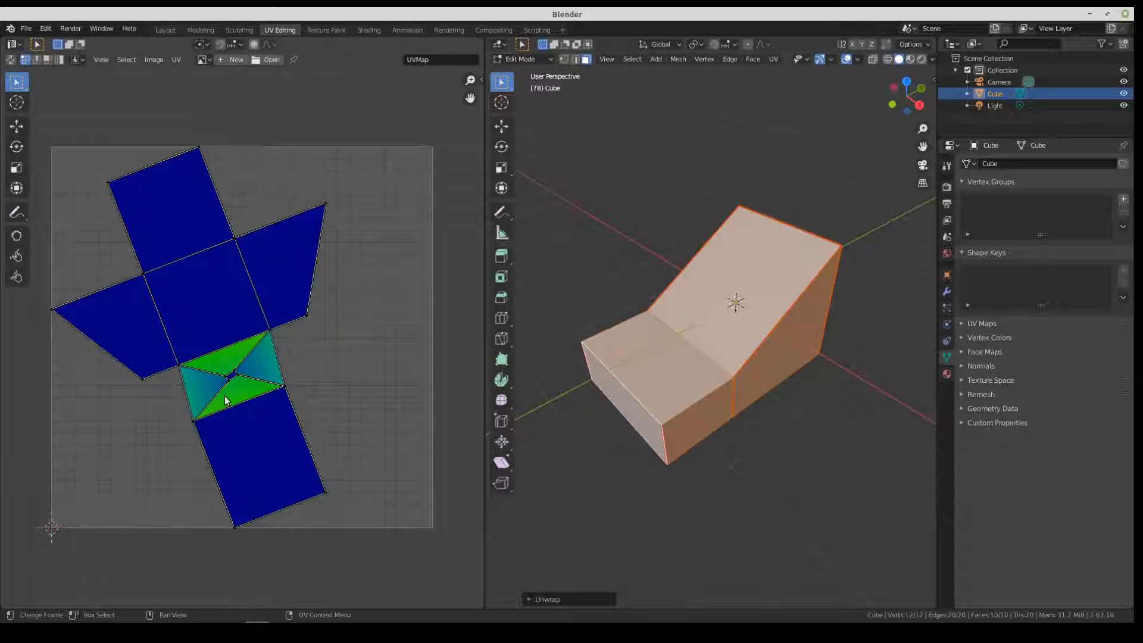
Step: In edge mode, select the vertical seam edge where the extruded block meets the wedge's side
{"action": "middle_click_drag", "start_coordinate": [721, 391], "coordinate": [711, 359]}
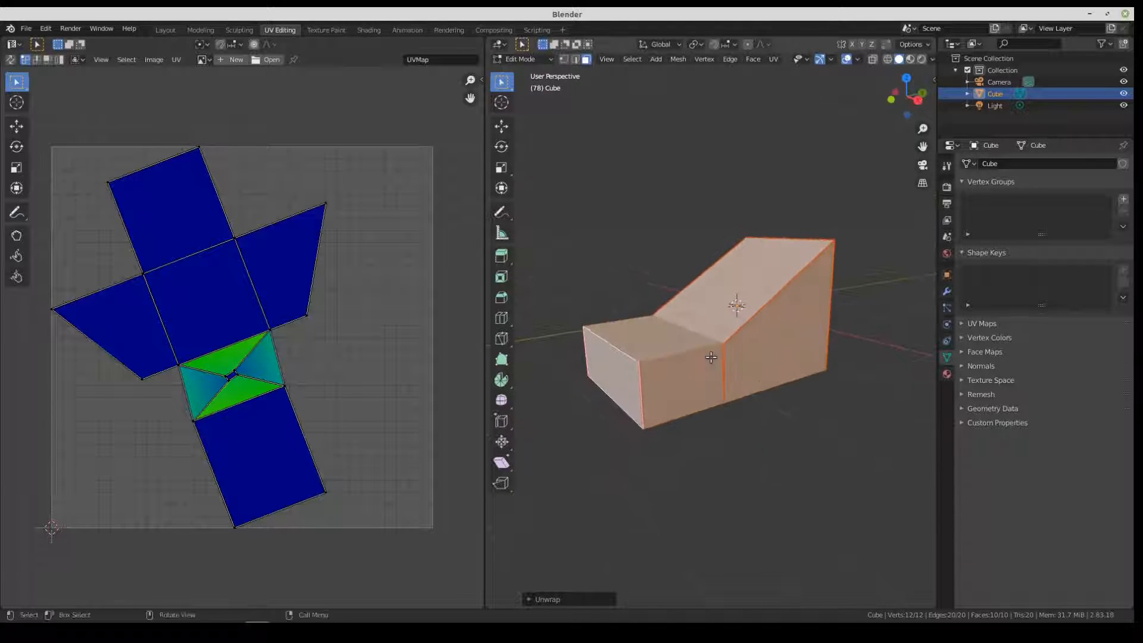
{"action": "left_click", "coordinate": [575, 59]}
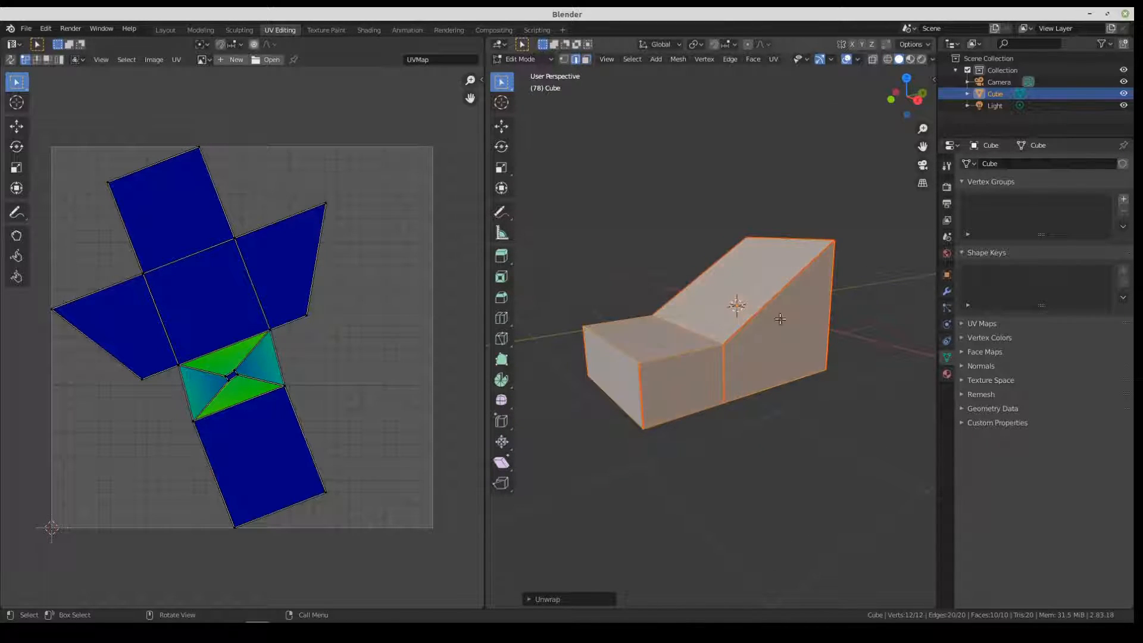
{"action": "left_click", "coordinate": [721, 361]}
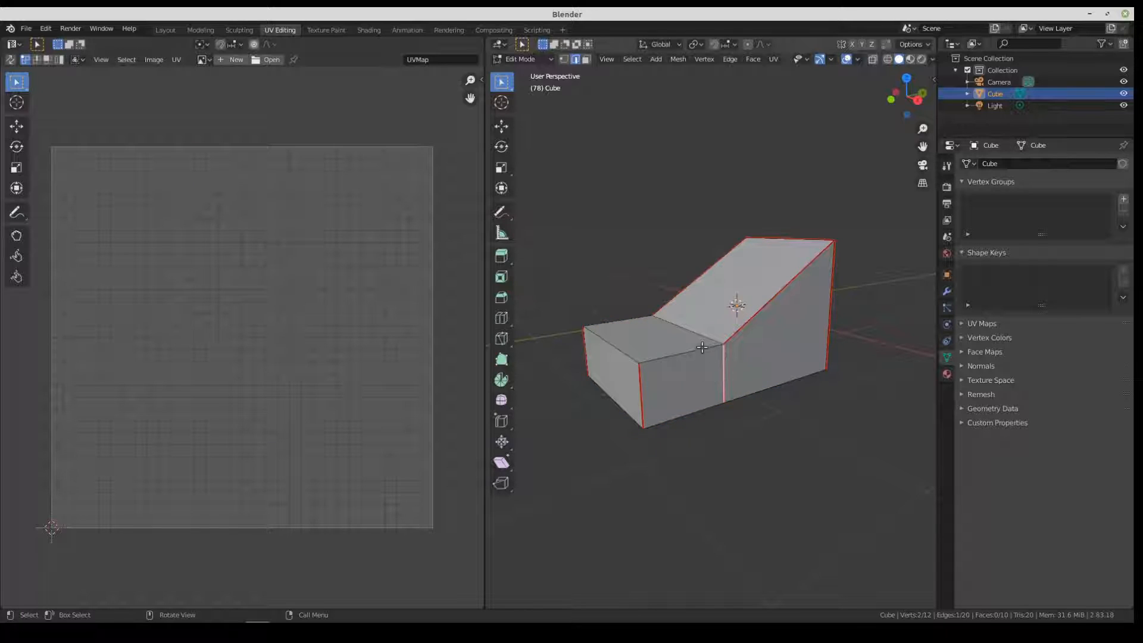
Step: Sketch annotation strokes on the block's and wedge's sides, outlining them unfolded below as a single piece
{"action": "middle_click_drag", "start_coordinate": [704, 349], "coordinate": [710, 353]}
{"action": "left_click_drag", "start_coordinate": [504, 215], "coordinate": [527, 218]}
{"action": "mouse_move", "coordinate": [686, 384]}
{"action": "left_mouse_down"}
{"action": "mouse_move", "coordinate": [675, 418]}
{"action": "mouse_move", "coordinate": [691, 430]}
{"action": "left_mouse_up"}
{"action": "left_click_drag", "start_coordinate": [748, 356], "coordinate": [728, 402]}
{"action": "left_click_drag", "start_coordinate": [815, 313], "coordinate": [794, 360]}
{"action": "mouse_move", "coordinate": [664, 436]}
{"action": "left_mouse_down"}
{"action": "mouse_move", "coordinate": [697, 458]}
{"action": "mouse_move", "coordinate": [774, 434]}
{"action": "mouse_move", "coordinate": [926, 420]}
{"action": "mouse_move", "coordinate": [828, 360]}
{"action": "mouse_move", "coordinate": [672, 439]}
{"action": "left_mouse_up"}
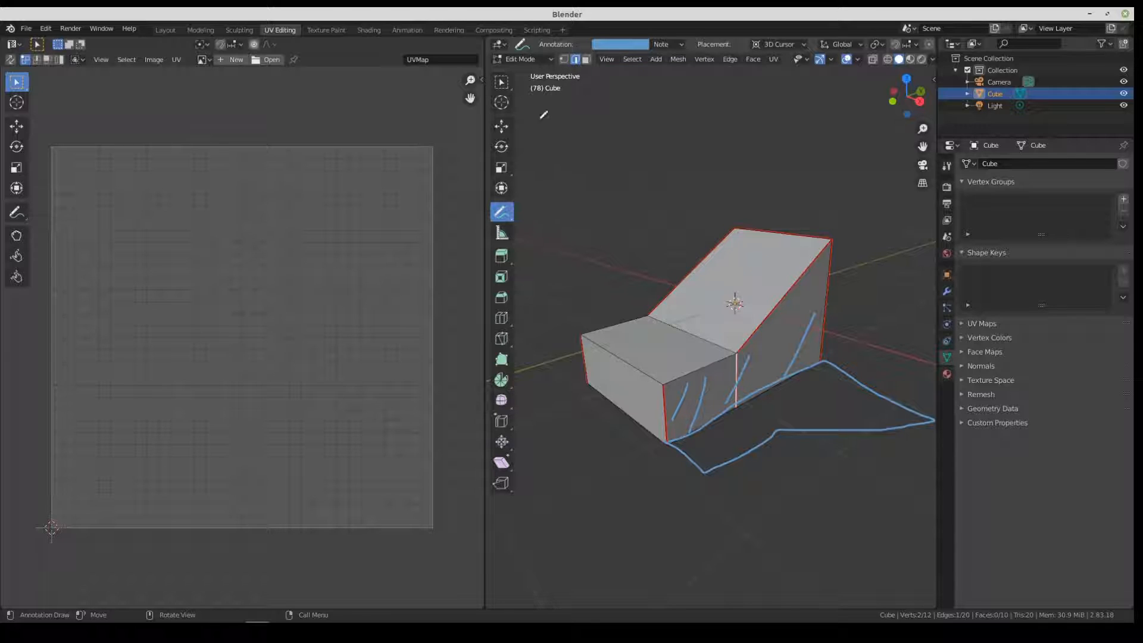
Step: Clear the seam on the selected vertical edge, and try to mark the block's adjoining upper side edge as a seam
{"action": "left_click", "coordinate": [502, 81]}
{"action": "right_click", "coordinate": [736, 370]}
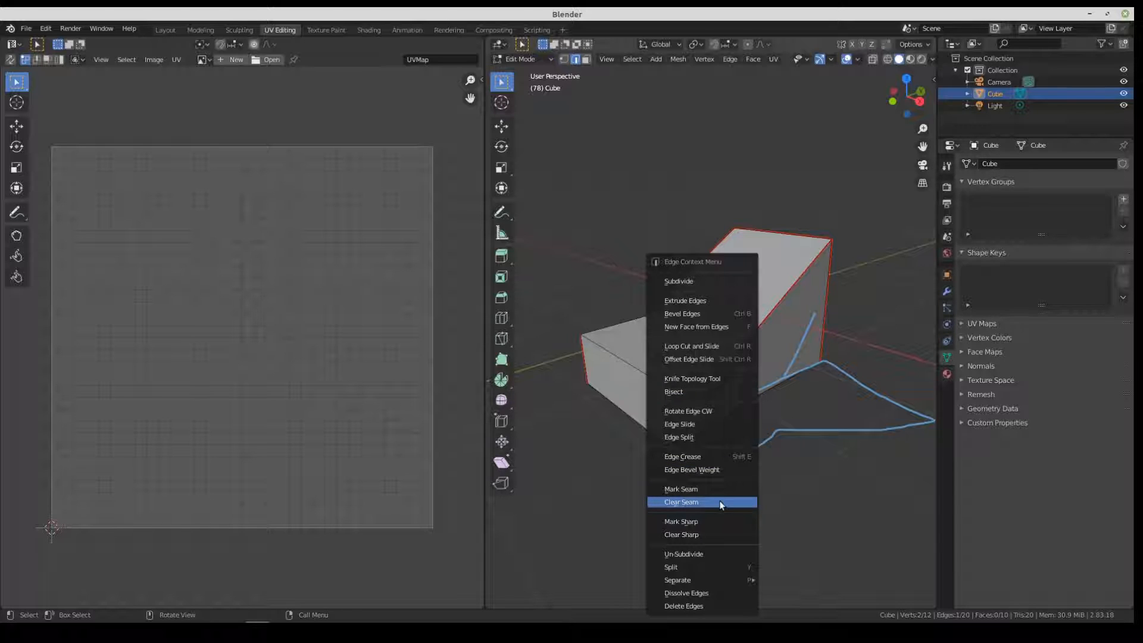
{"action": "left_click", "coordinate": [711, 504]}
{"action": "left_click", "coordinate": [715, 365]}
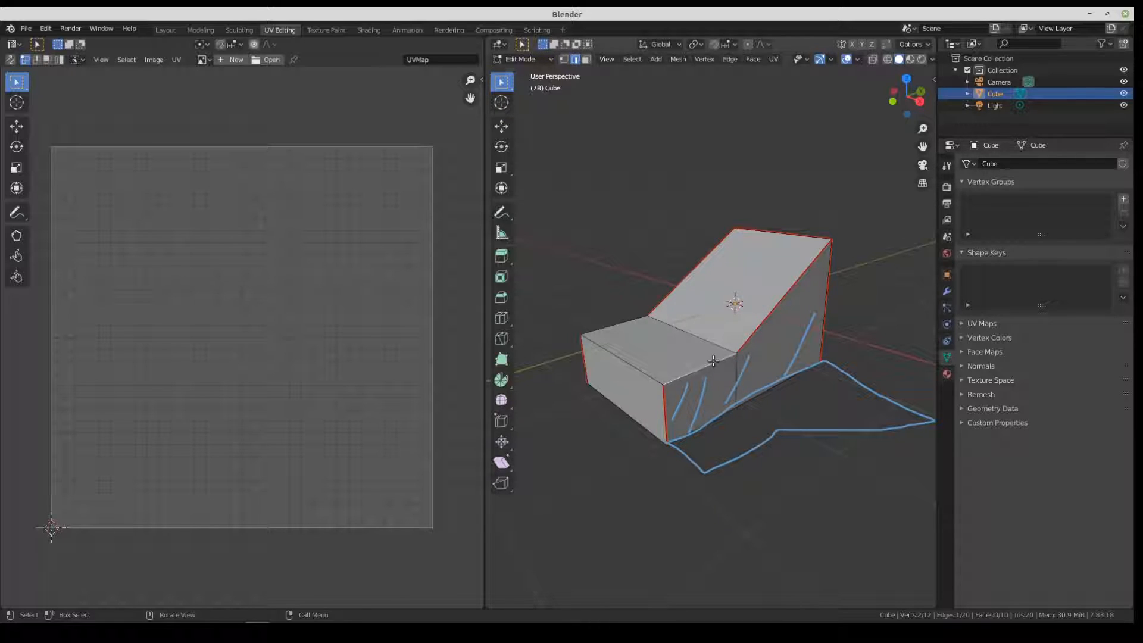
{"action": "right_click", "coordinate": [716, 365]}
{"action": "left_click", "coordinate": [715, 349]}
Step: On the opposite side, clear the seam on the vertical edge between block and wedge and mark the block's upper side edge
{"action": "middle_click_drag", "start_coordinate": [634, 372], "coordinate": [647, 371]}
{"action": "middle_click_drag", "start_coordinate": [787, 372], "coordinate": [713, 395]}
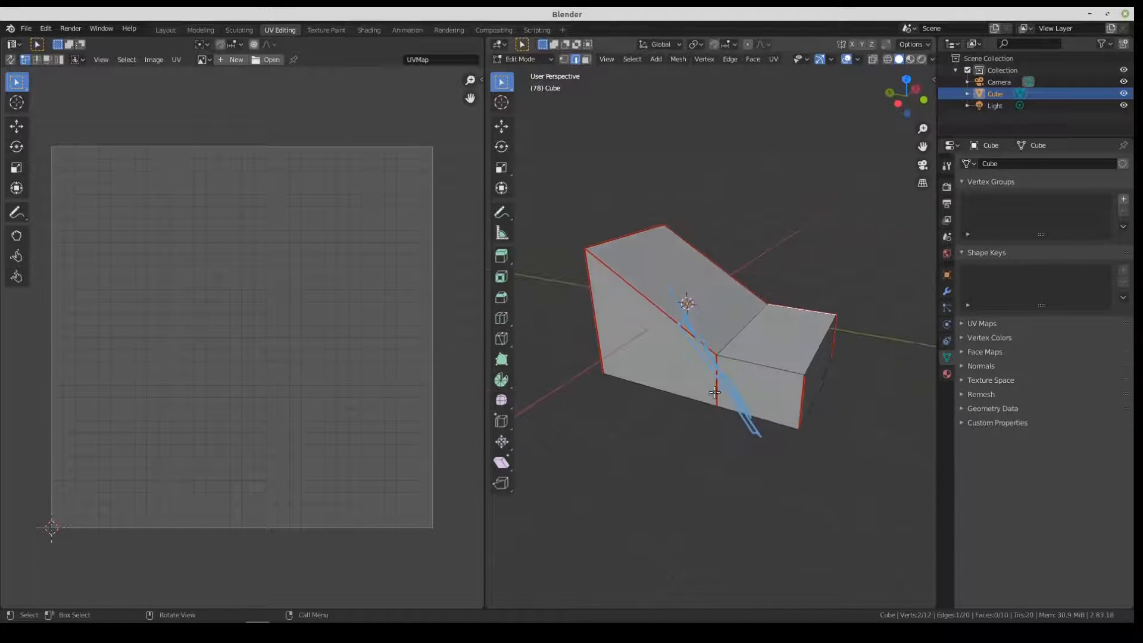
{"action": "right_click", "coordinate": [712, 399]}
{"action": "left_click", "coordinate": [711, 403]}
{"action": "right_click", "coordinate": [717, 386]}
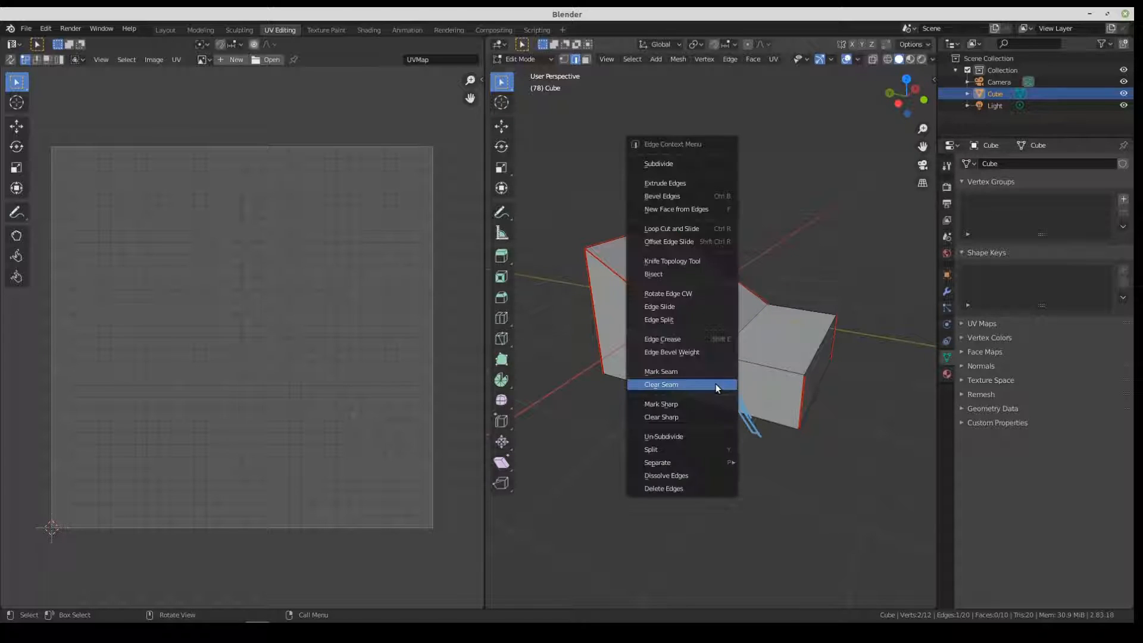
{"action": "left_click", "coordinate": [718, 386]}
{"action": "right_click", "coordinate": [756, 362]}
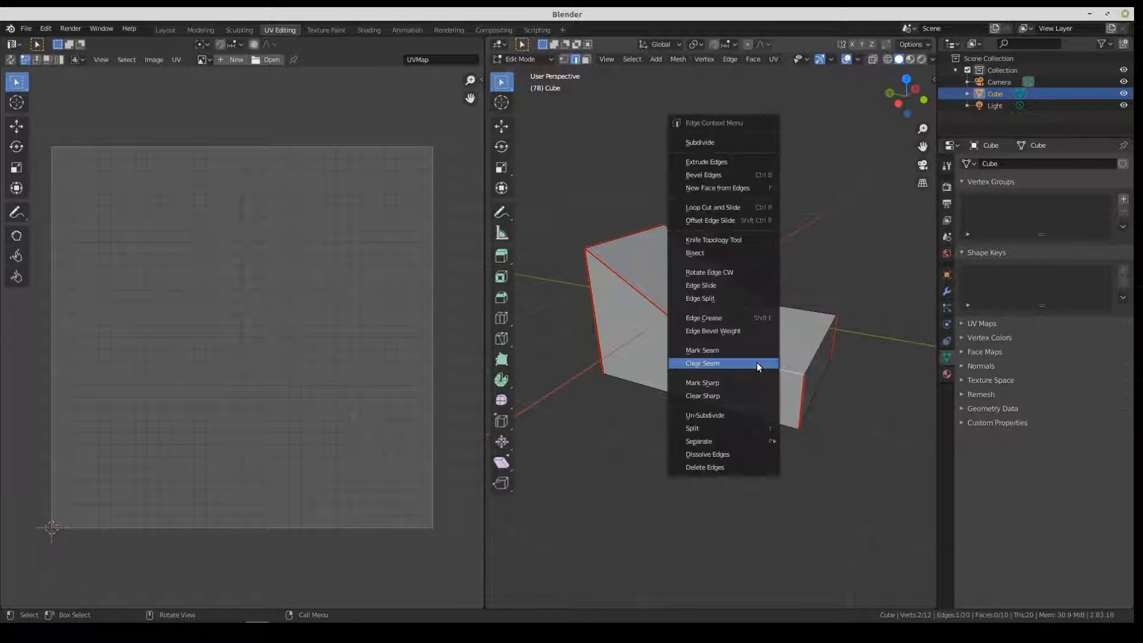
{"action": "left_click", "coordinate": [759, 357]}
Step: Erase the annotation strokes around the extruded mesh with the Annotate Eraser
{"action": "middle_click_drag", "start_coordinate": [759, 357], "coordinate": [685, 369]}
{"action": "mouse_move", "coordinate": [504, 219]}
{"action": "left_mouse_down"}
{"action": "mouse_move", "coordinate": [524, 218]}
{"action": "mouse_move", "coordinate": [526, 285]}
{"action": "left_mouse_up"}
{"action": "mouse_move", "coordinate": [747, 360]}
{"action": "left_mouse_down"}
{"action": "mouse_move", "coordinate": [698, 406]}
{"action": "mouse_move", "coordinate": [812, 334]}
{"action": "mouse_move", "coordinate": [845, 405]}
{"action": "mouse_move", "coordinate": [824, 370]}
{"action": "left_mouse_up"}
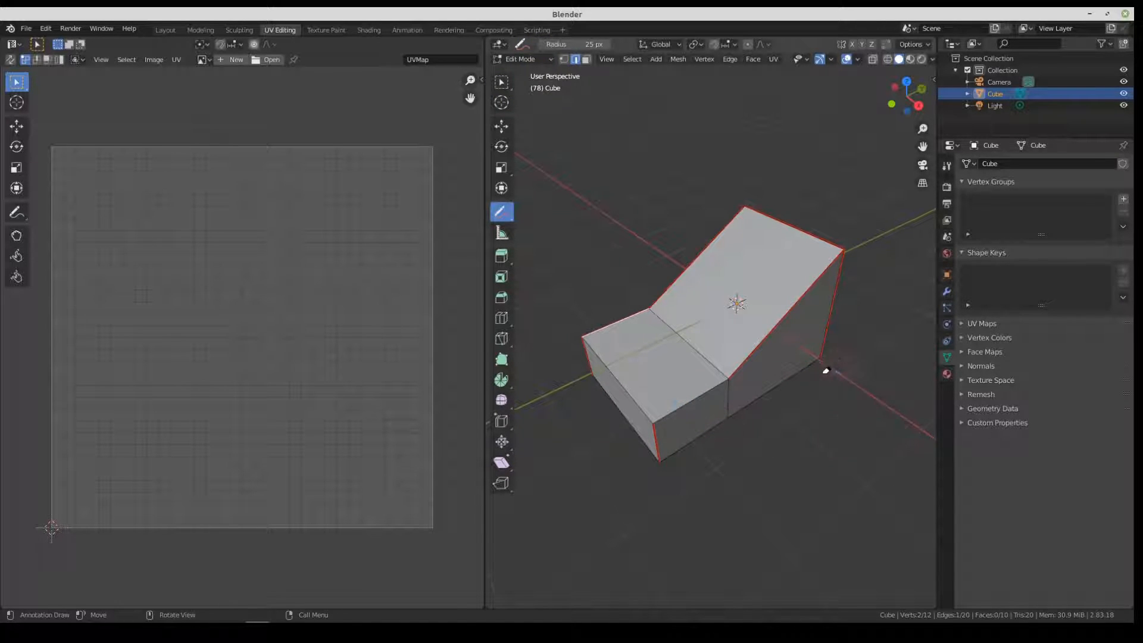
{"action": "middle_click_drag", "start_coordinate": [761, 380], "coordinate": [722, 395]}
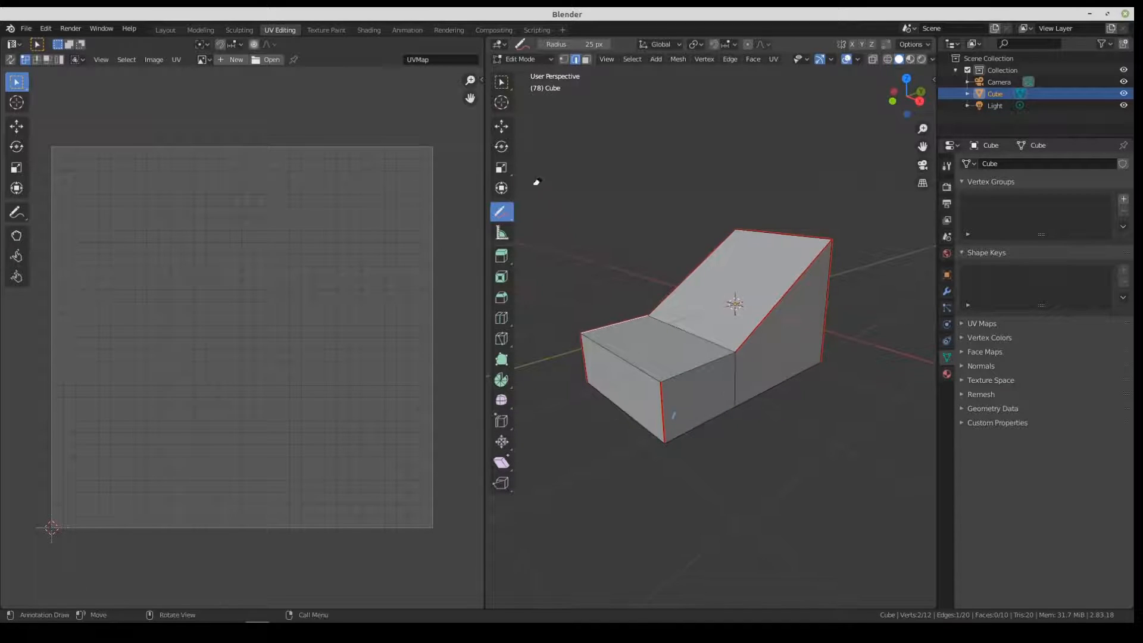
Step: Mark the selected upper side edge of the block as a seam
{"action": "left_click", "coordinate": [500, 83]}
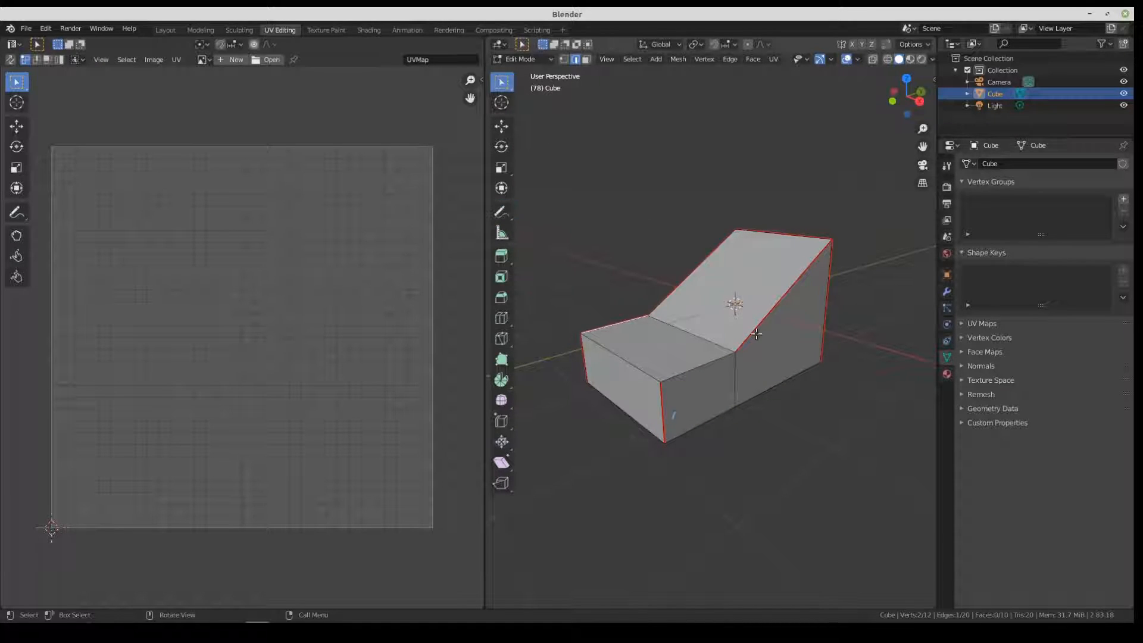
{"action": "right_click", "coordinate": [715, 360]}
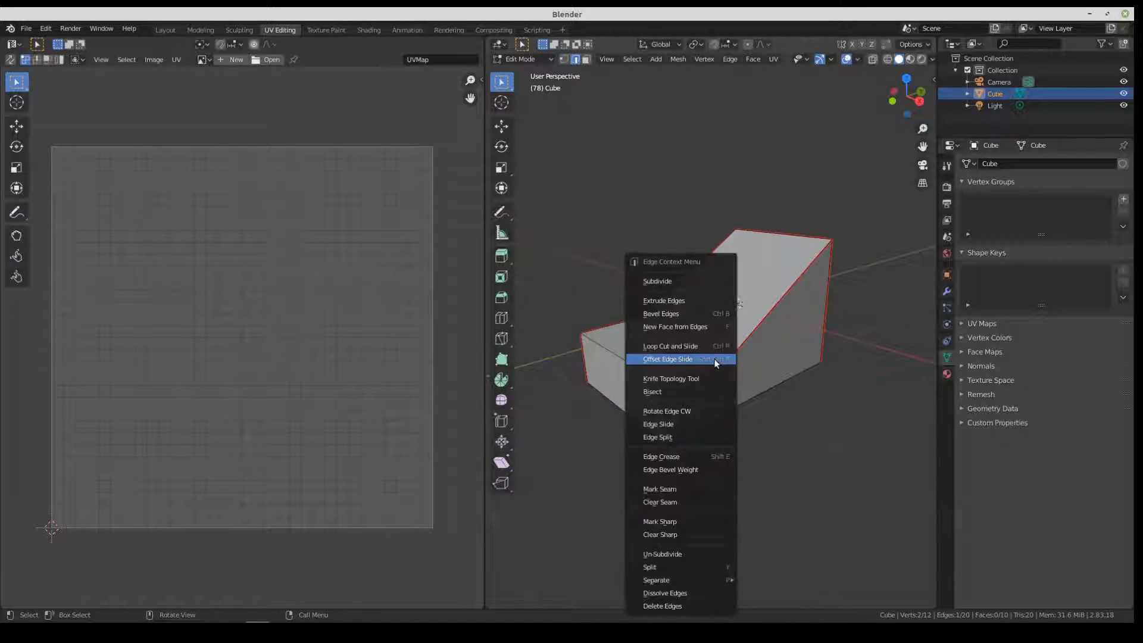
{"action": "left_click", "coordinate": [691, 490]}
{"action": "middle_click_drag", "start_coordinate": [690, 491], "coordinate": [619, 387]}
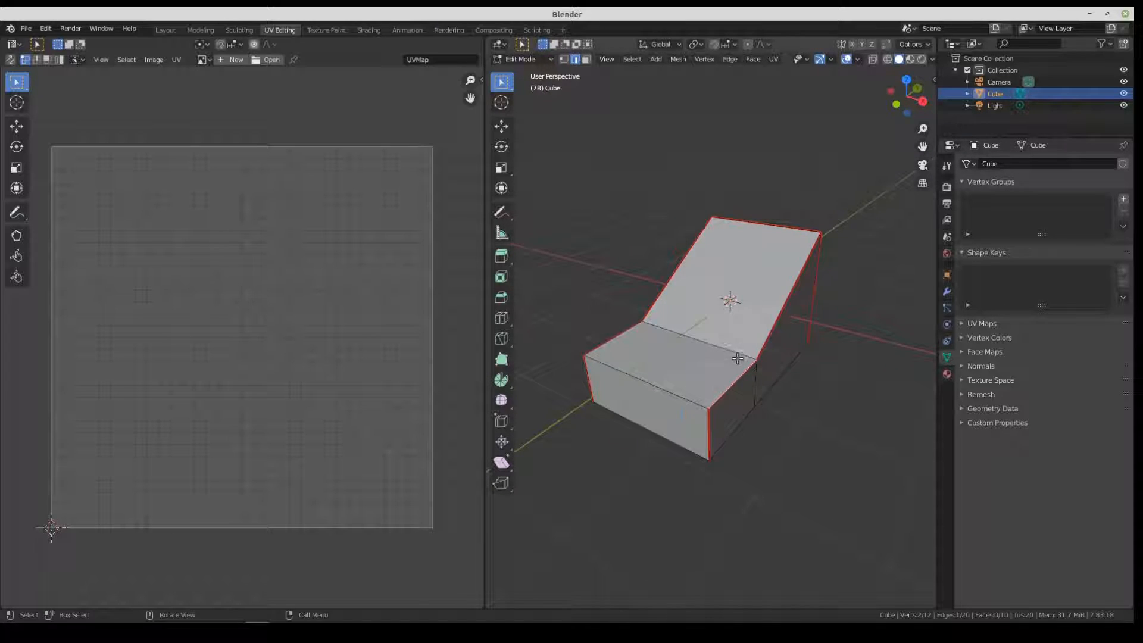
Step: Select the whole mesh and unwrap it with the corrected seams to check the layout for stretching
{"action": "key", "text": "a"}
{"action": "key", "text": "u"}
{"action": "left_click", "coordinate": [770, 341]}
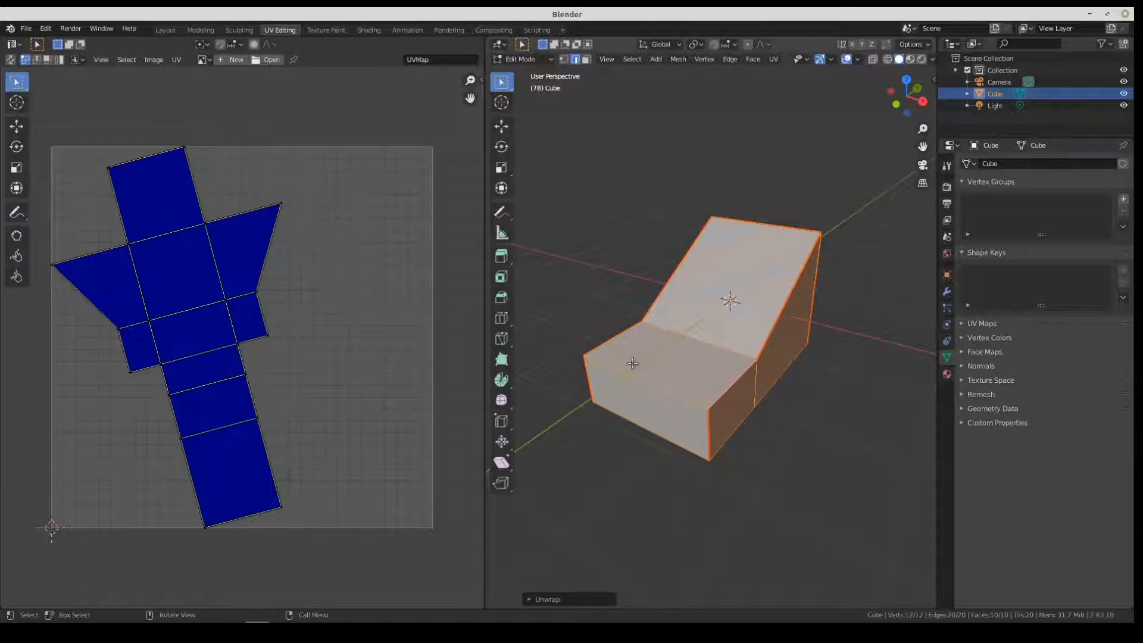
{"action": "middle_click_drag", "start_coordinate": [739, 336], "coordinate": [568, 387]}
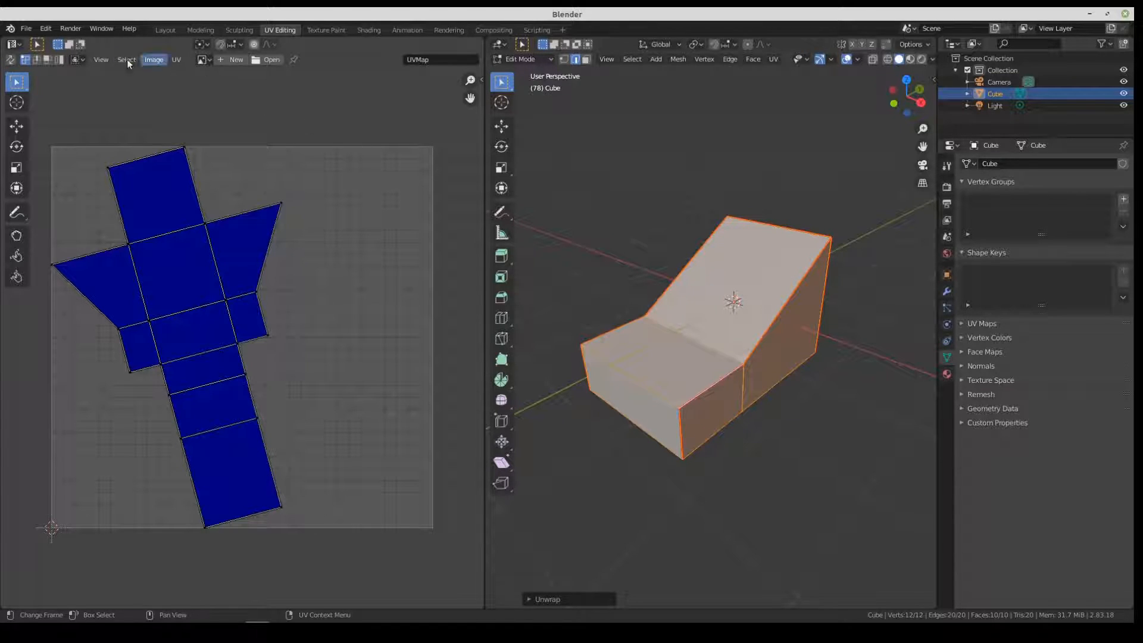
Step: Open the recent file cochecito leré.blend without saving the practice cube
{"action": "left_click", "coordinate": [26, 28]}
{"action": "mouse_move", "coordinate": [36, 68]}
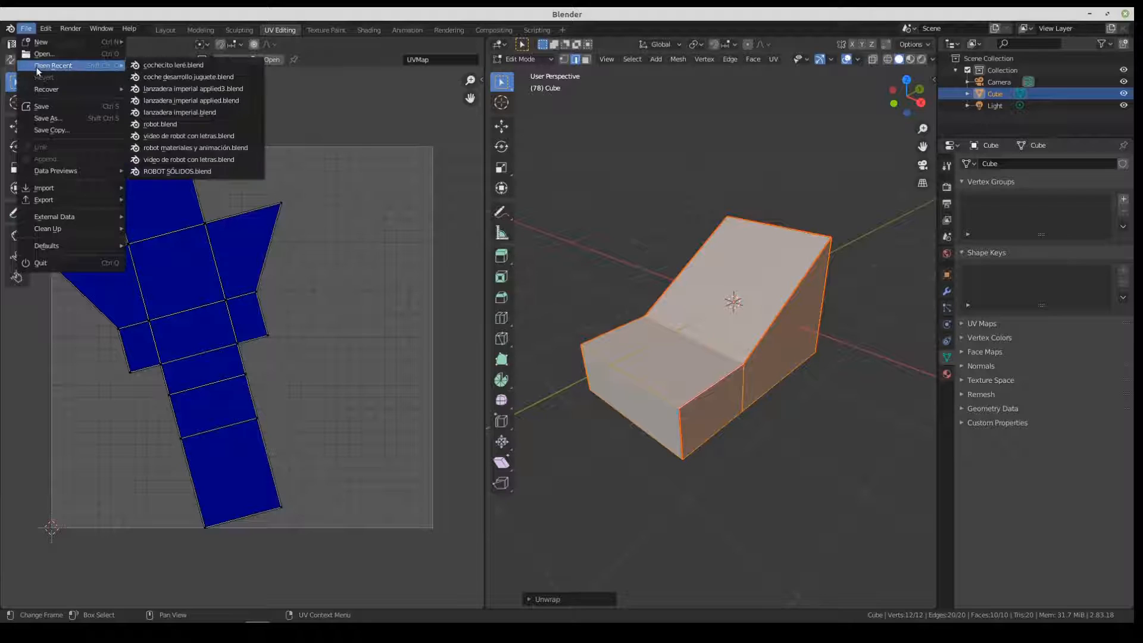
{"action": "left_click", "coordinate": [183, 64]}
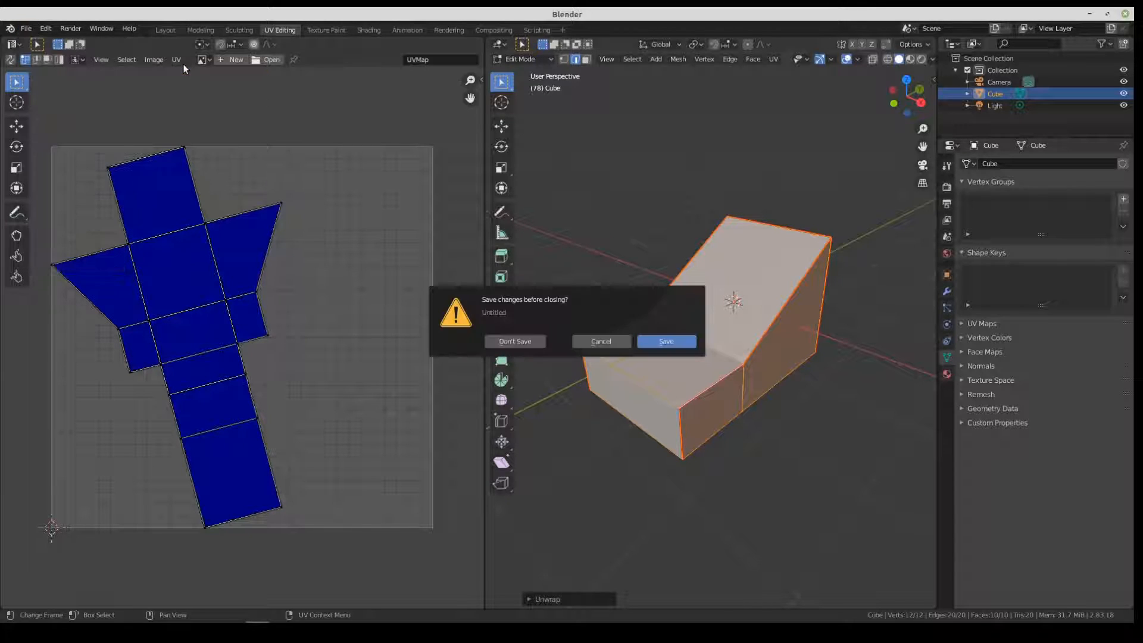
{"action": "left_click", "coordinate": [529, 342]}
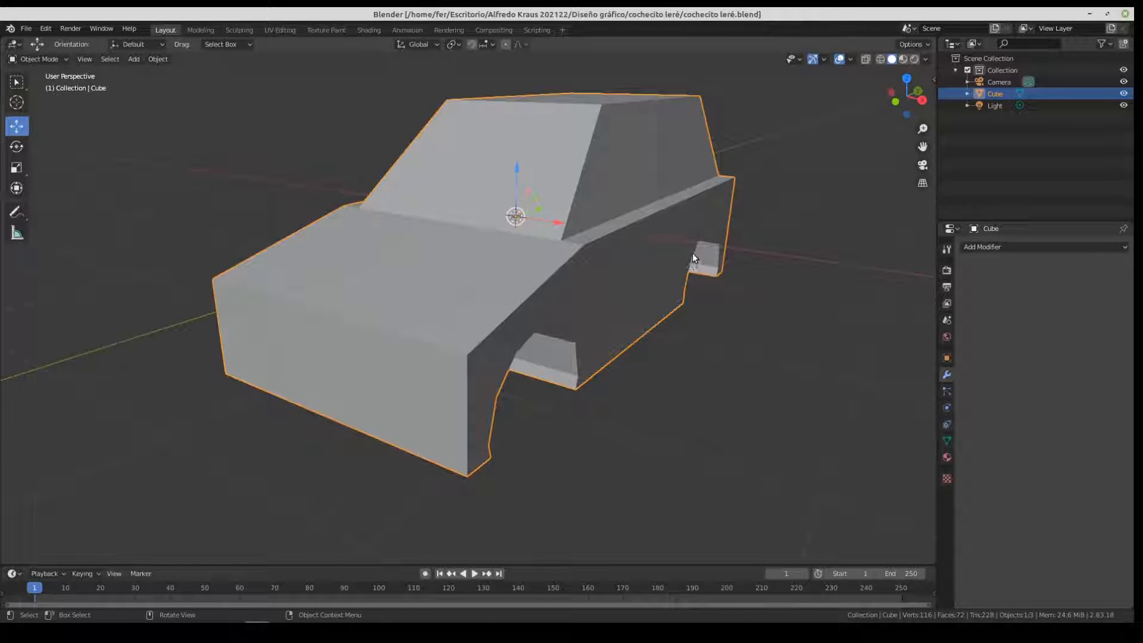
{"action": "scroll", "coordinate": [692, 254], "scroll_direction": "down", "scroll_amount": 4}
{"action": "scroll", "coordinate": [658, 265], "scroll_direction": "up", "scroll_amount": 3}
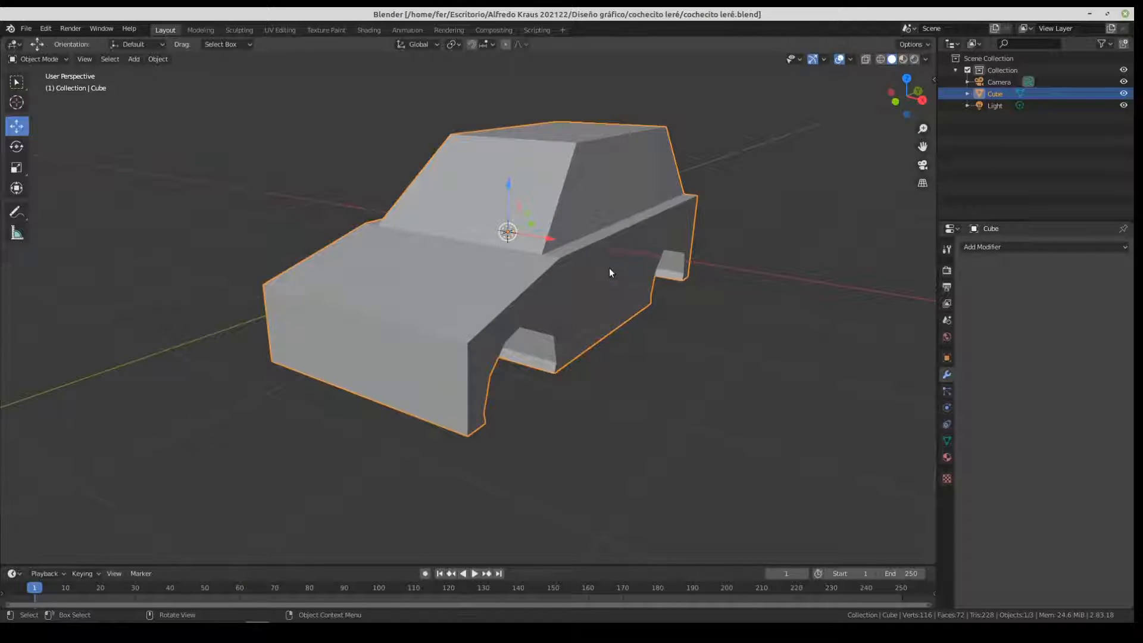
Step: Switch to the UV Editing workspace and show the car body close up from the front corner
{"action": "left_click", "coordinate": [279, 27]}
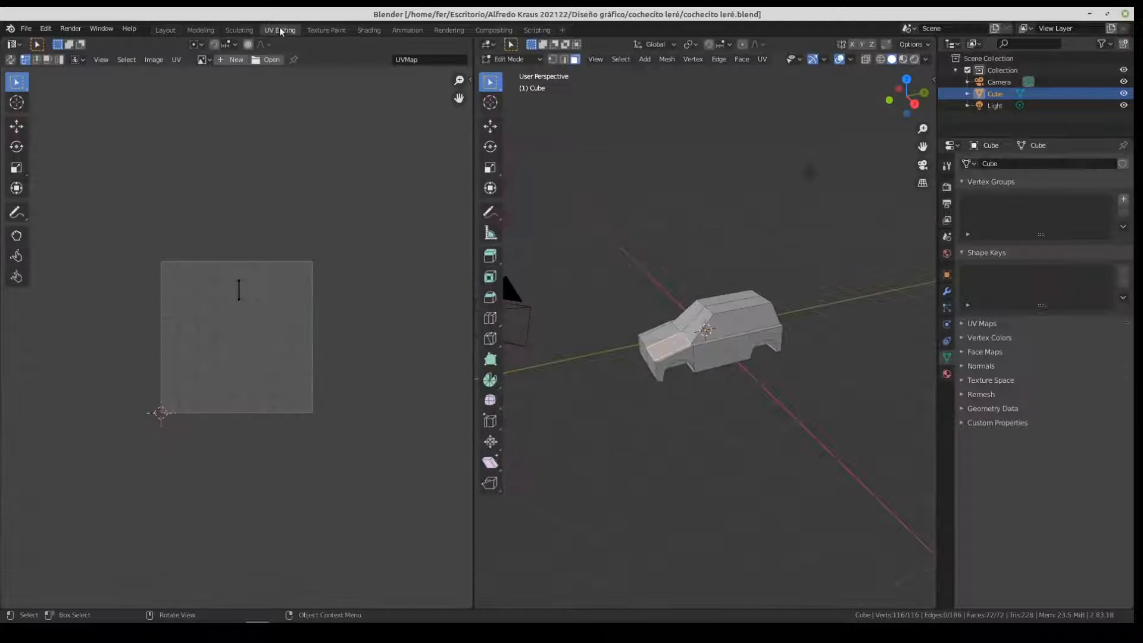
{"action": "scroll", "coordinate": [300, 341], "scroll_direction": "up", "scroll_amount": 3}
{"action": "scroll", "coordinate": [692, 354], "scroll_direction": "up", "scroll_amount": 4}
{"action": "middle_click_drag", "start_coordinate": [692, 354], "coordinate": [741, 363]}
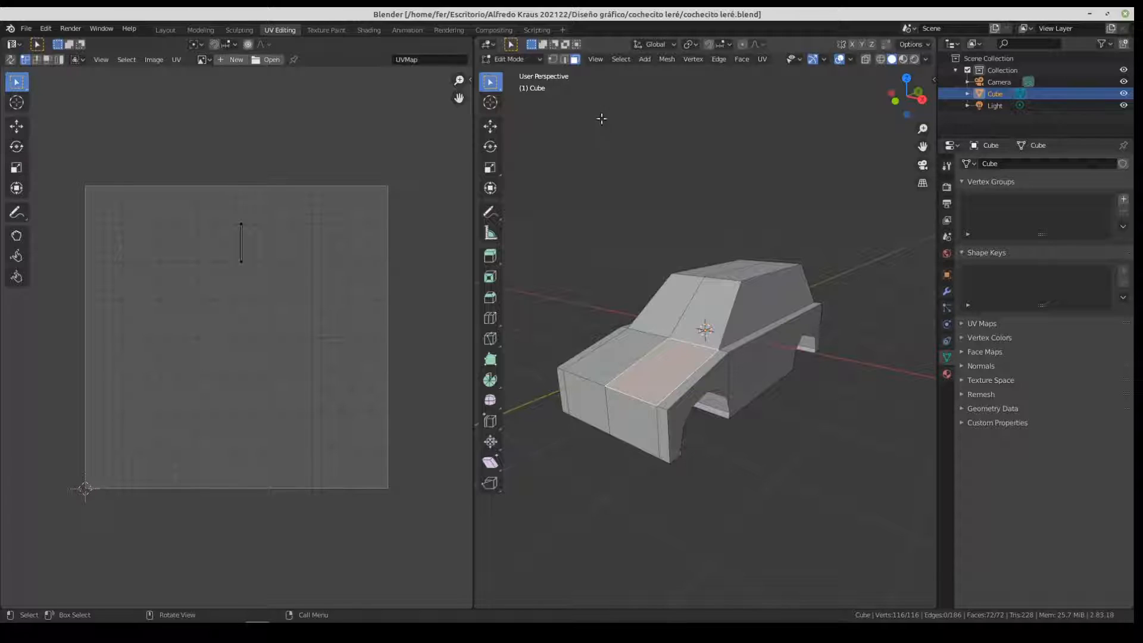
Step: Trace the car side's intended seam line with the Annotate tool, from the front corner over hood, windshield and roof to the rear
{"action": "left_click", "coordinate": [492, 214]}
{"action": "left_click", "coordinate": [539, 216]}
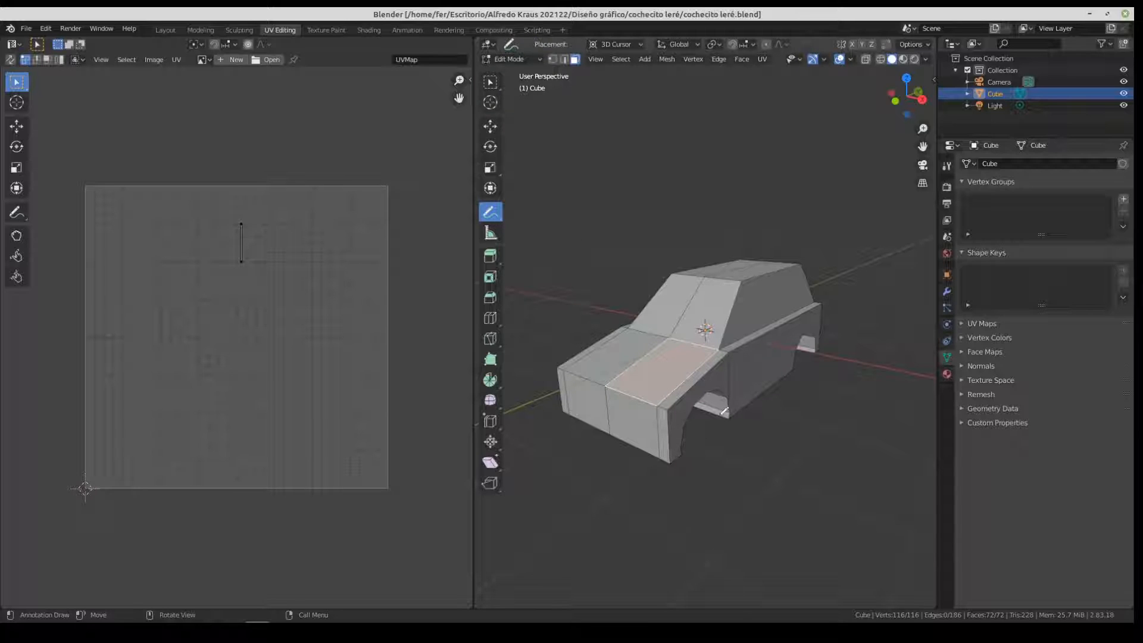
{"action": "middle_click_drag", "start_coordinate": [741, 388], "coordinate": [708, 391]}
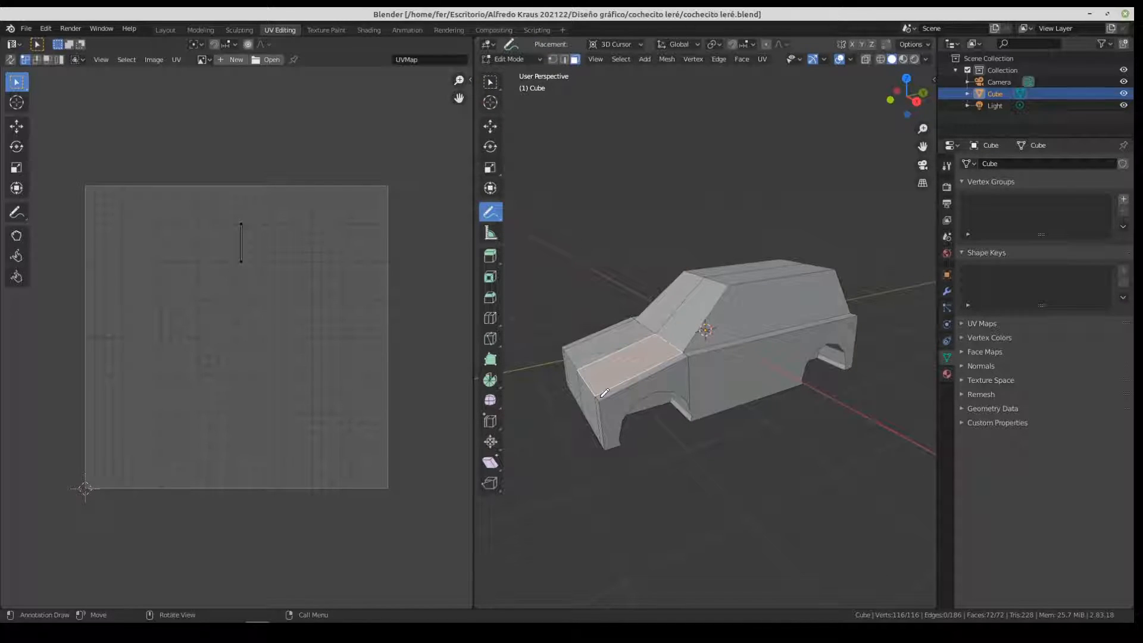
{"action": "mouse_move", "coordinate": [609, 445]}
{"action": "left_mouse_down"}
{"action": "mouse_move", "coordinate": [604, 408]}
{"action": "mouse_move", "coordinate": [694, 353]}
{"action": "left_mouse_up"}
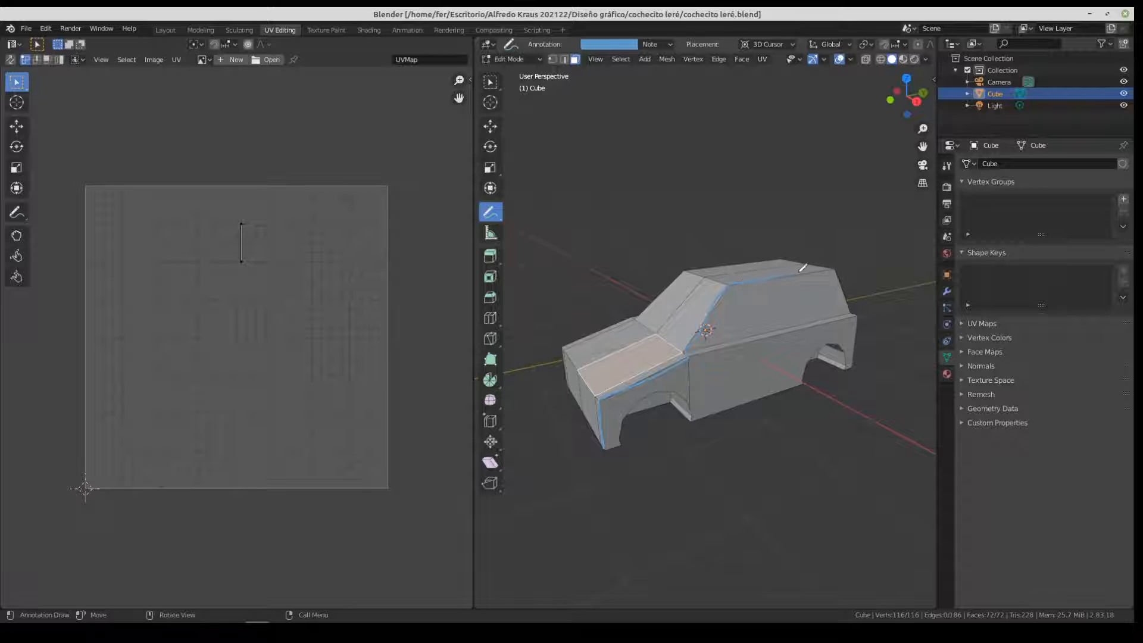
{"action": "left_click_drag", "start_coordinate": [834, 268], "coordinate": [854, 311]}
{"action": "left_click_drag", "start_coordinate": [858, 365], "coordinate": [858, 367]}
Step: Sketch annotation outlines below the car showing its side and both wheel arches unfolded
{"action": "mouse_move", "coordinate": [612, 458]}
{"action": "left_mouse_down"}
{"action": "mouse_move", "coordinate": [631, 485]}
{"action": "mouse_move", "coordinate": [730, 474]}
{"action": "mouse_move", "coordinate": [806, 497]}
{"action": "mouse_move", "coordinate": [862, 496]}
{"action": "mouse_move", "coordinate": [923, 473]}
{"action": "left_mouse_up"}
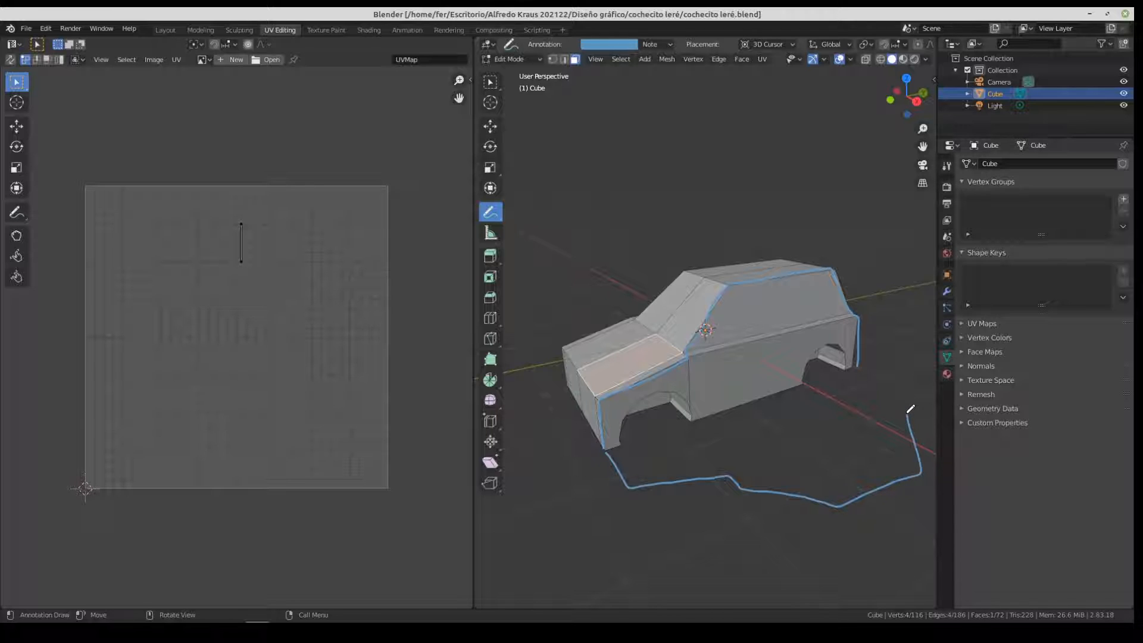
{"action": "left_click_drag", "start_coordinate": [900, 397], "coordinate": [864, 360]}
{"action": "mouse_move", "coordinate": [622, 444]}
{"action": "left_mouse_down"}
{"action": "mouse_move", "coordinate": [685, 459]}
{"action": "mouse_move", "coordinate": [697, 421]}
{"action": "left_mouse_up"}
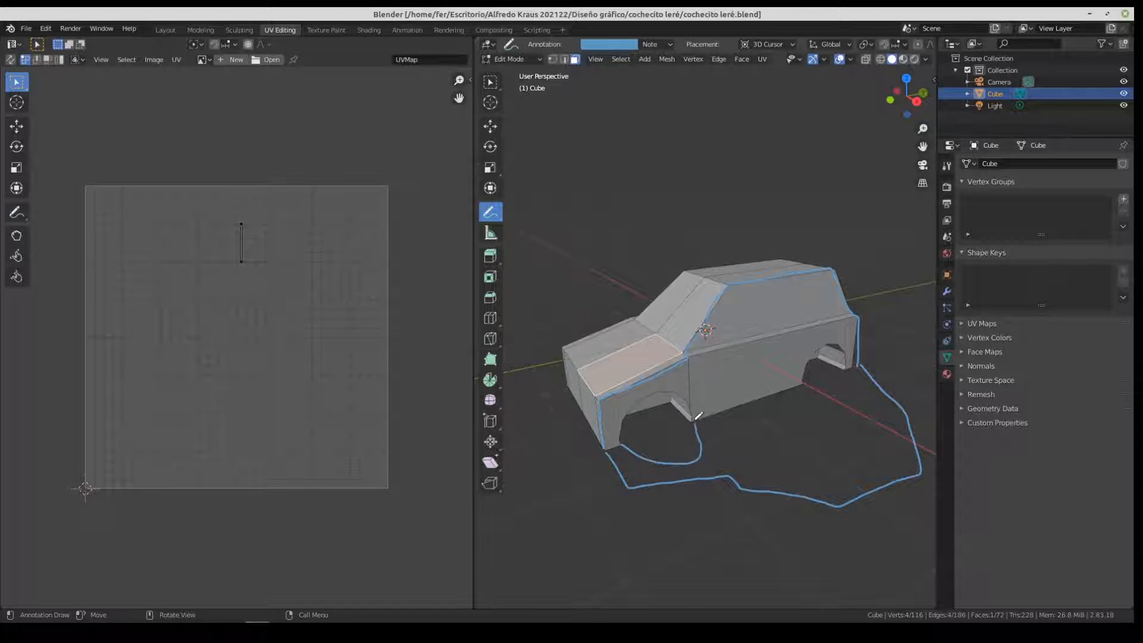
{"action": "left_click_drag", "start_coordinate": [817, 397], "coordinate": [858, 387]}
{"action": "mouse_move", "coordinate": [645, 464]}
{"action": "middle_mouse_down"}
{"action": "mouse_move", "coordinate": [672, 453]}
{"action": "mouse_move", "coordinate": [652, 448]}
{"action": "middle_mouse_up"}
Step: Erase all the annotation strokes around the car with the Annotate Eraser and return to the selection tool
{"action": "left_click_drag", "start_coordinate": [487, 223], "coordinate": [534, 277]}
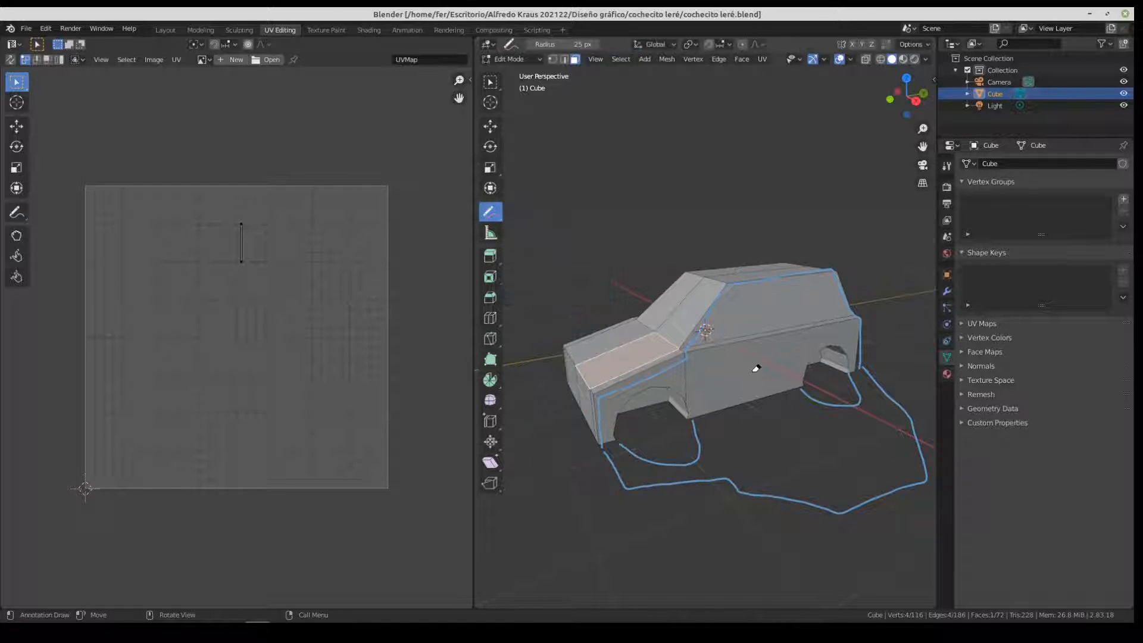
{"action": "mouse_move", "coordinate": [585, 430]}
{"action": "left_mouse_down"}
{"action": "mouse_move", "coordinate": [635, 429]}
{"action": "mouse_move", "coordinate": [628, 480]}
{"action": "mouse_move", "coordinate": [900, 500]}
{"action": "mouse_move", "coordinate": [925, 437]}
{"action": "mouse_move", "coordinate": [605, 454]}
{"action": "mouse_move", "coordinate": [762, 454]}
{"action": "mouse_move", "coordinate": [865, 365]}
{"action": "mouse_move", "coordinate": [840, 277]}
{"action": "left_mouse_up"}
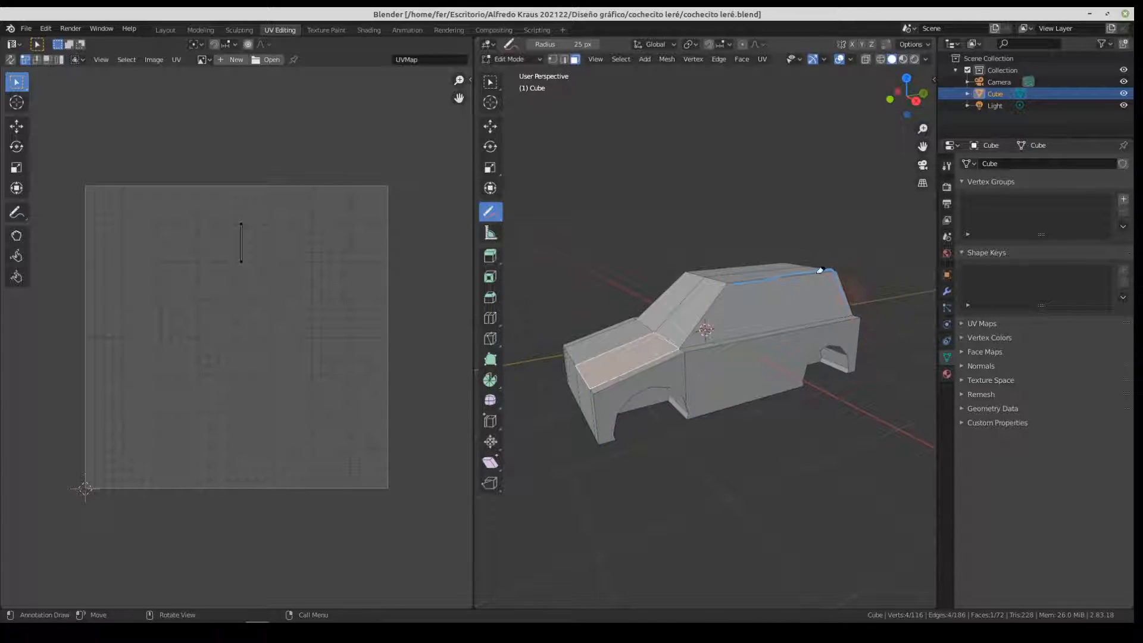
{"action": "left_click", "coordinate": [490, 82]}
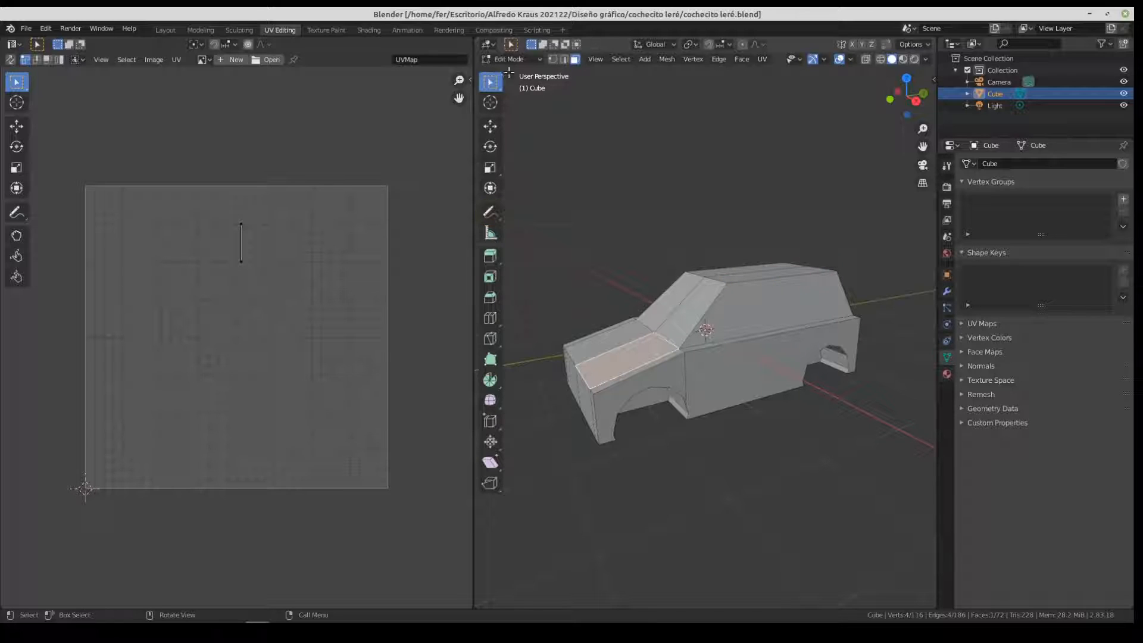
Step: In edge mode, select the edges running up the car's front corner and along the side of the hood and windshield
{"action": "middle_click_drag", "start_coordinate": [684, 417], "coordinate": [659, 418]}
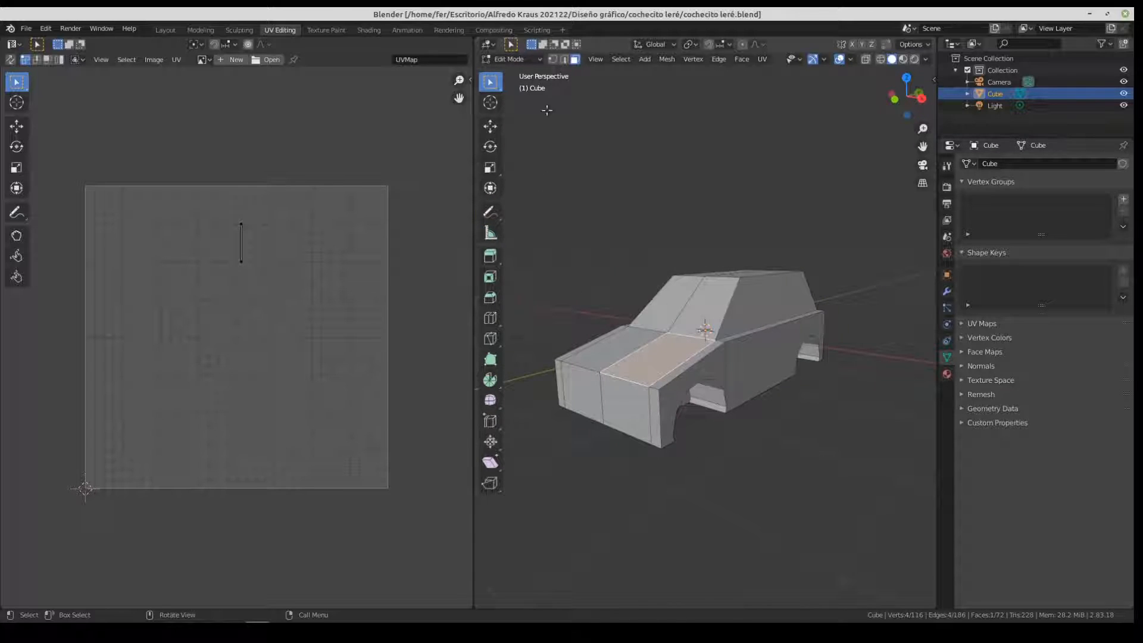
{"action": "left_click", "coordinate": [564, 58]}
{"action": "left_click", "coordinate": [658, 424]}
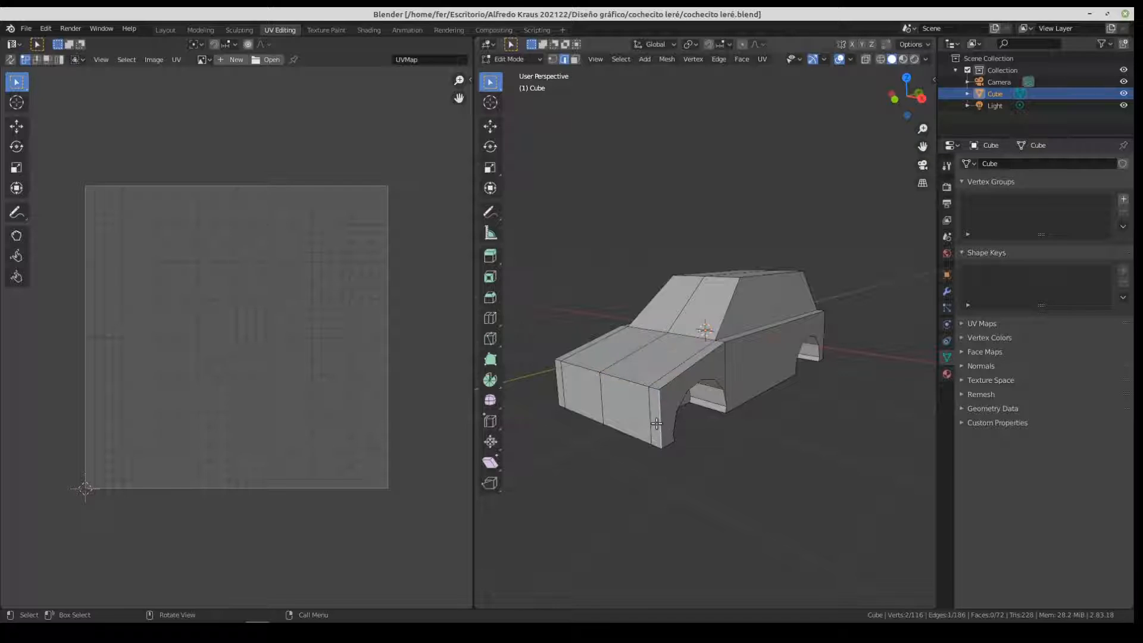
{"action": "scroll", "coordinate": [711, 416], "scroll_direction": "up", "scroll_amount": 3}
{"action": "left_click", "coordinate": [699, 394], "text": "alt"}
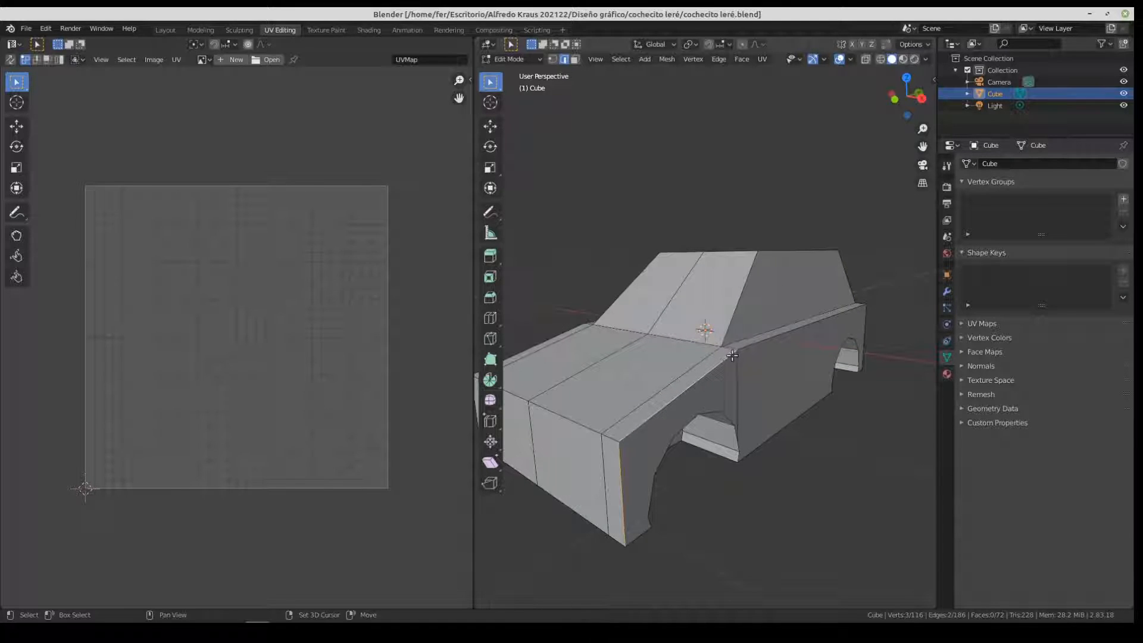
{"action": "middle_click_drag", "start_coordinate": [757, 280], "coordinate": [766, 267]}
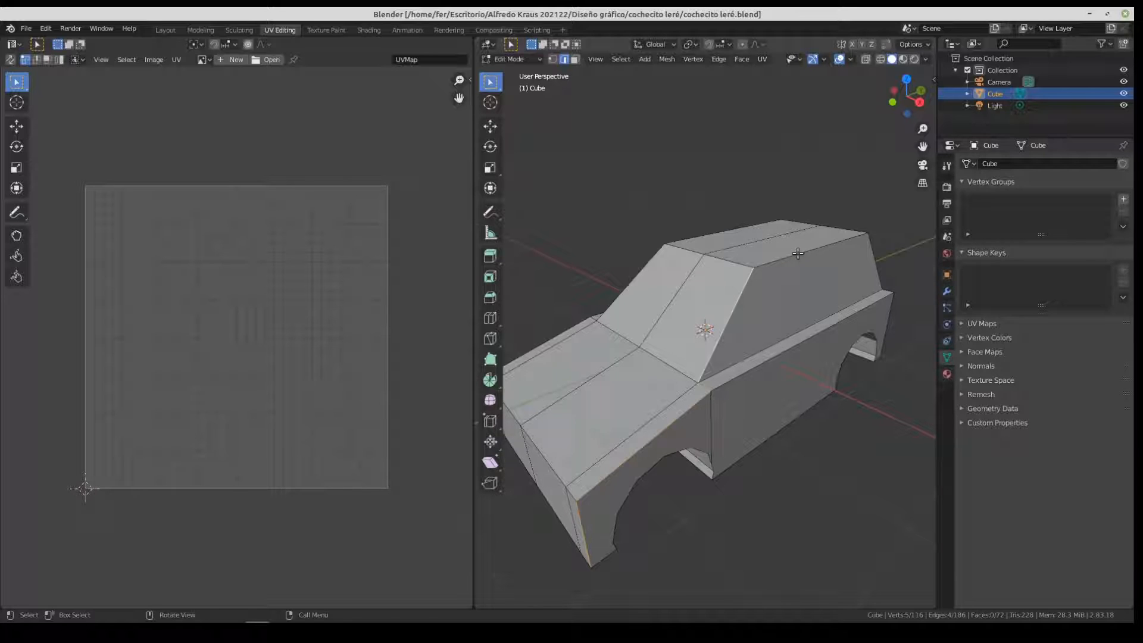
Step: Add the same side's rear pillar and rear corner edges to the selection
{"action": "middle_click_drag", "start_coordinate": [798, 254], "coordinate": [677, 363]}
{"action": "left_click", "coordinate": [736, 402], "text": "shift"}
{"action": "left_click", "coordinate": [712, 496], "text": "shift"}
{"action": "scroll", "coordinate": [711, 497], "scroll_direction": "down", "scroll_amount": 1}
{"action": "left_click", "coordinate": [703, 492], "text": "shift"}
Step: Extend the selection along the windshield's top edge and around the roof's rear and far side edges
{"action": "middle_click_drag", "start_coordinate": [696, 542], "coordinate": [748, 283]}
{"action": "left_click", "coordinate": [692, 267], "text": "shift"}
{"action": "left_click", "coordinate": [692, 267], "text": "shift"}
{"action": "middle_click_drag", "start_coordinate": [699, 252], "coordinate": [760, 265]}
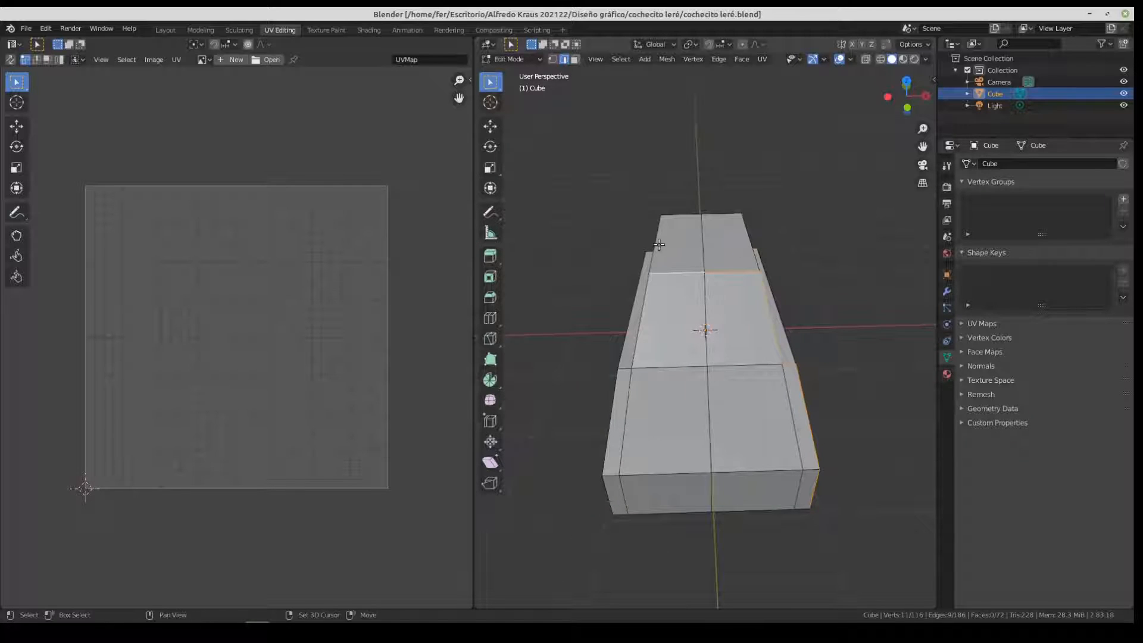
{"action": "left_click", "coordinate": [659, 228], "text": "shift"}
{"action": "middle_click_drag", "start_coordinate": [678, 209], "coordinate": [836, 311]}
{"action": "left_click", "coordinate": [888, 290], "text": "shift"}
{"action": "left_click", "coordinate": [889, 290], "text": "shift"}
Step: Add the outer edges of the near side's front wheel arch to the selection
{"action": "middle_click_drag", "start_coordinate": [671, 440], "coordinate": [675, 370]}
{"action": "left_click", "coordinate": [559, 404], "text": "shift"}
{"action": "left_click", "coordinate": [584, 364], "text": "shift"}
{"action": "left_click", "coordinate": [617, 342], "text": "shift"}
{"action": "left_click", "coordinate": [685, 348], "text": "shift"}
{"action": "left_click", "coordinate": [709, 374], "text": "shift"}
{"action": "middle_click_drag", "start_coordinate": [709, 374], "coordinate": [837, 411]}
{"action": "left_click", "coordinate": [839, 411], "text": "shift"}
{"action": "left_click", "coordinate": [848, 433], "text": "shift"}
{"action": "left_click", "coordinate": [849, 446], "text": "shift"}
Step: Add the outer edges of the same side's rear wheel arch to the selection, down to its bottom end
{"action": "scroll", "coordinate": [682, 383], "scroll_direction": "up", "scroll_amount": 5}
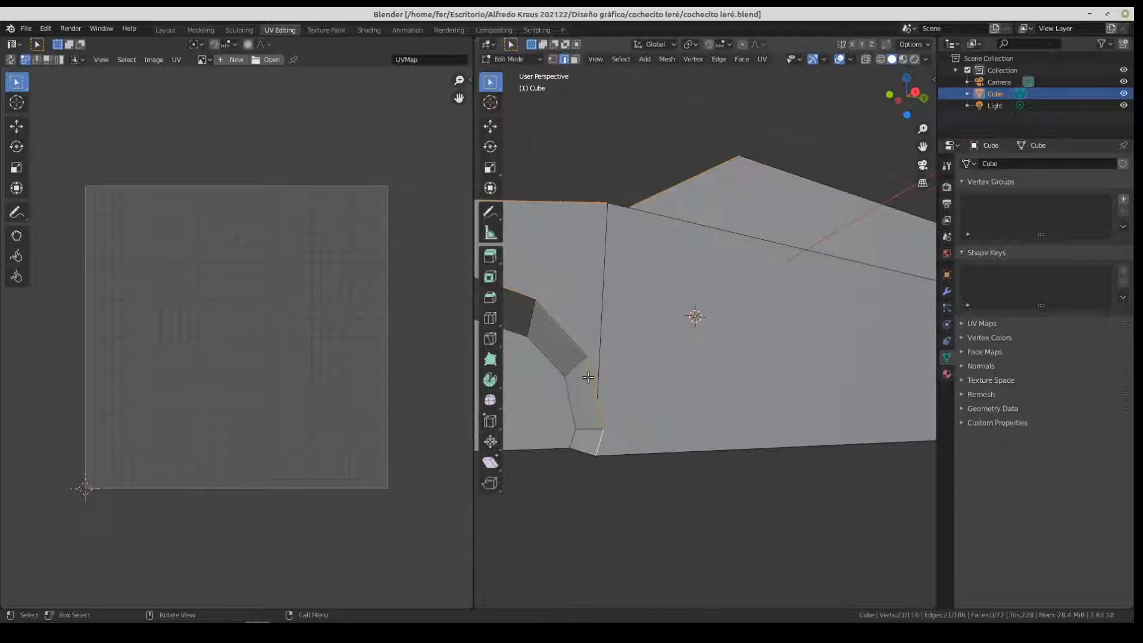
{"action": "middle_click_drag", "start_coordinate": [778, 383], "coordinate": [703, 409]}
{"action": "left_click", "coordinate": [711, 423], "text": "shift"}
{"action": "left_click", "coordinate": [743, 299], "text": "shift"}
{"action": "left_click", "coordinate": [795, 243], "text": "shift"}
{"action": "left_click", "coordinate": [709, 352], "text": "shift"}
{"action": "middle_click_drag", "start_coordinate": [709, 351], "coordinate": [648, 336]}
{"action": "left_click", "coordinate": [813, 350], "text": "shift"}
{"action": "left_click", "coordinate": [846, 369], "text": "shift"}
{"action": "left_click", "coordinate": [859, 414], "text": "shift"}
{"action": "left_click", "coordinate": [865, 450], "text": "shift"}
{"action": "left_click", "coordinate": [871, 455], "text": "shift"}
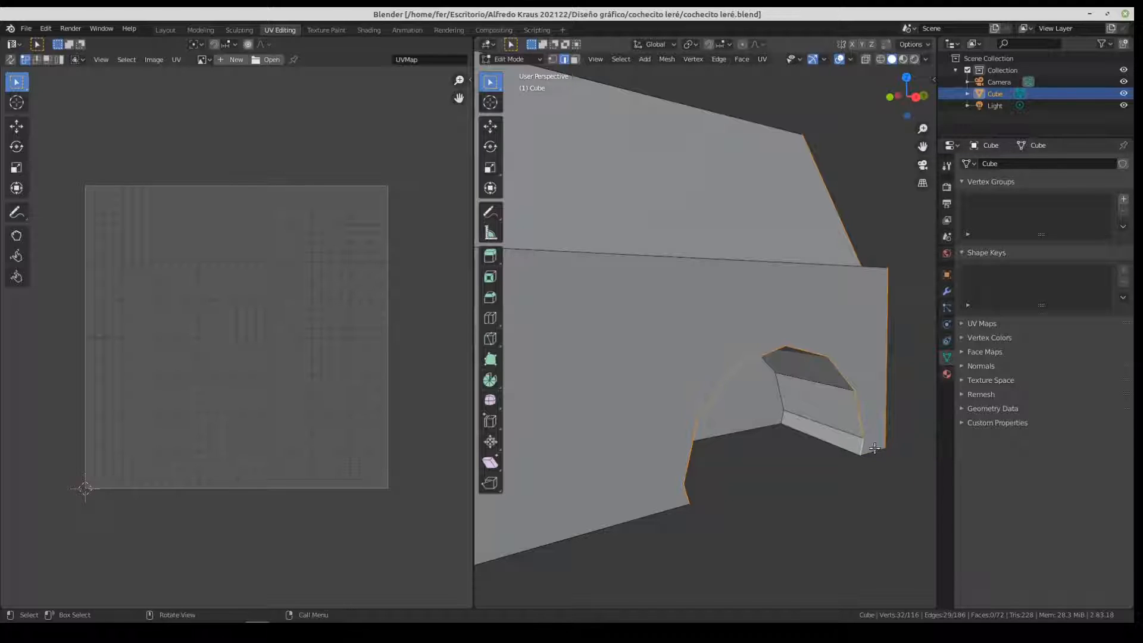
Step: Mark the selected side, roof and wheel arch edges as seams
{"action": "right_click", "coordinate": [886, 409]}
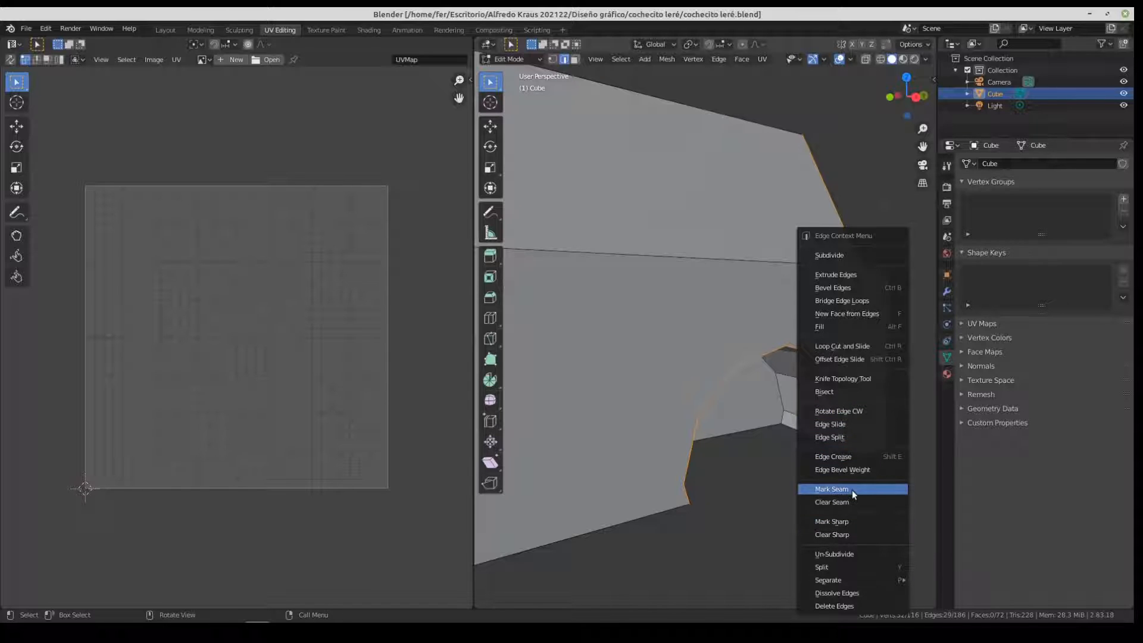
{"action": "left_click", "coordinate": [834, 489]}
{"action": "scroll", "coordinate": [753, 363], "scroll_direction": "down", "scroll_amount": 5}
{"action": "middle_click_drag", "start_coordinate": [709, 356], "coordinate": [728, 371]}
{"action": "scroll", "coordinate": [728, 372], "scroll_direction": "up", "scroll_amount": 3}
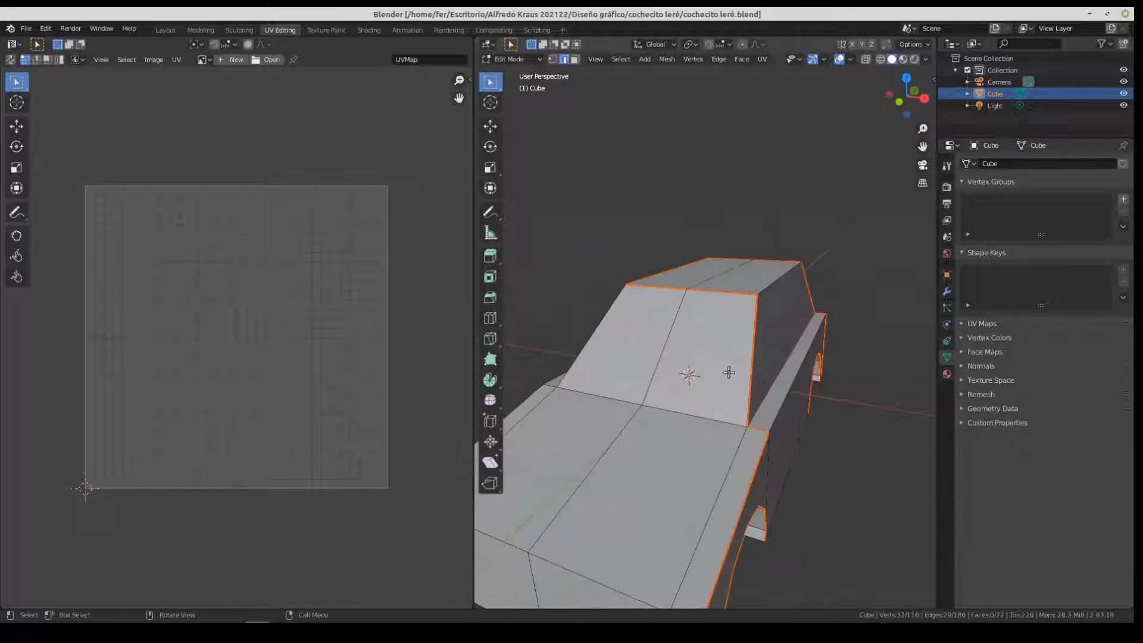
{"action": "scroll", "coordinate": [769, 410], "scroll_direction": "down", "scroll_amount": 4}
Step: Select the car's opposite side edges along the windshield pillar, hood side, front corner, rear pillar and rear corner
{"action": "middle_click_drag", "start_coordinate": [714, 434], "coordinate": [670, 334]}
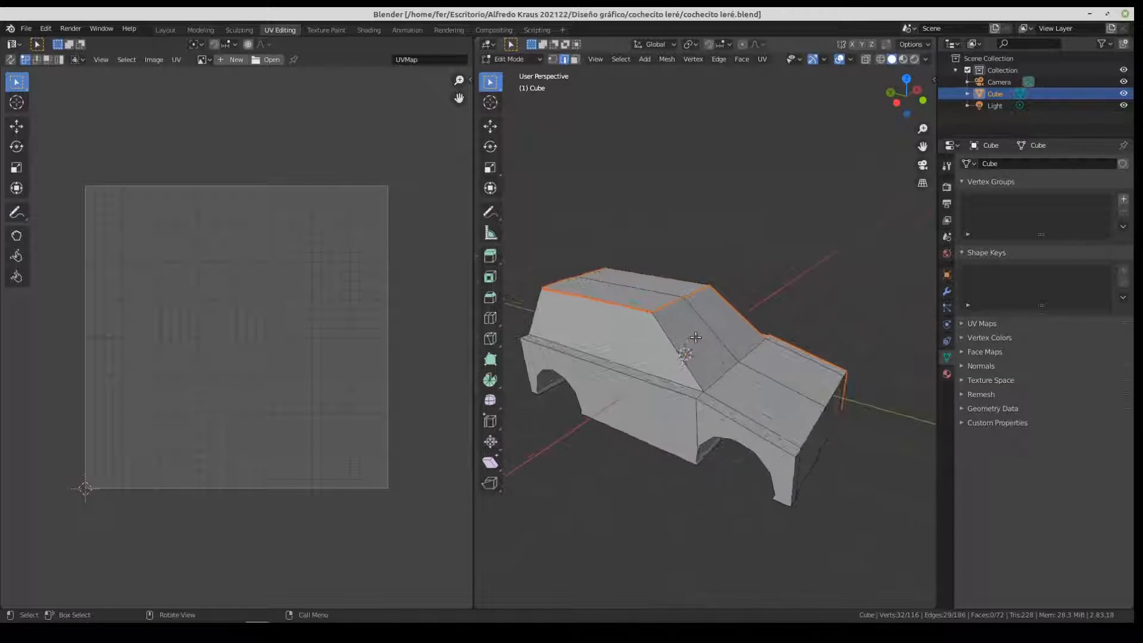
{"action": "left_click", "coordinate": [668, 334]}
{"action": "left_click", "coordinate": [700, 397], "text": "shift"}
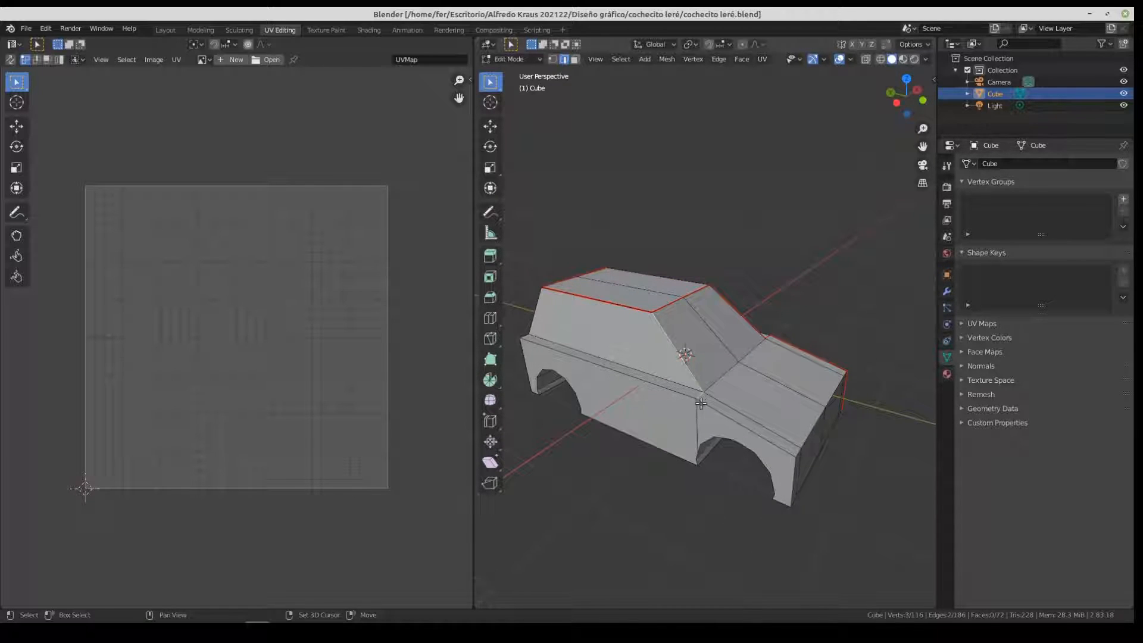
{"action": "left_click", "coordinate": [754, 439], "text": "shift"}
{"action": "left_click", "coordinate": [792, 480], "text": "shift"}
{"action": "middle_click_drag", "start_coordinate": [792, 480], "coordinate": [638, 394]}
{"action": "left_click", "coordinate": [611, 379], "text": "shift"}
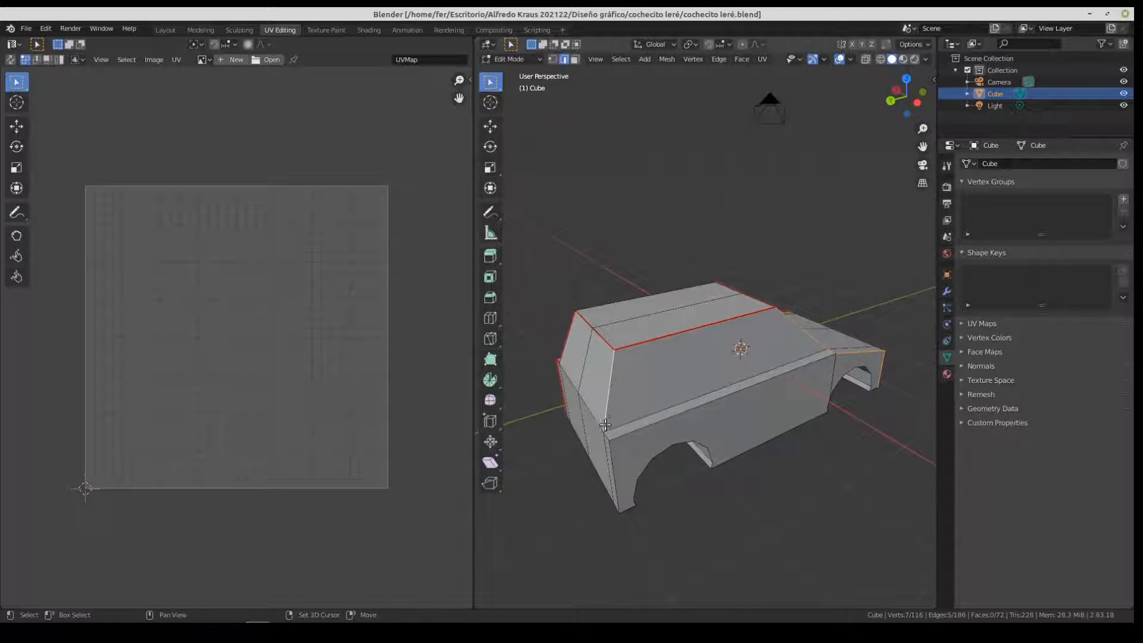
{"action": "left_click", "coordinate": [608, 433], "text": "shift"}
{"action": "left_click", "coordinate": [620, 468], "text": "shift"}
Step: Add the outer edges of the opposite side's rear wheel arch to the selection
{"action": "middle_click_drag", "start_coordinate": [627, 495], "coordinate": [727, 434]}
{"action": "middle_click_drag", "start_coordinate": [768, 473], "coordinate": [685, 442]}
{"action": "left_click", "coordinate": [574, 460], "text": "shift"}
{"action": "left_click", "coordinate": [574, 453], "text": "shift"}
{"action": "left_click", "coordinate": [588, 421], "text": "shift"}
{"action": "left_click", "coordinate": [625, 398], "text": "shift"}
{"action": "left_click", "coordinate": [662, 398], "text": "shift"}
{"action": "left_click", "coordinate": [688, 417], "text": "shift"}
{"action": "left_click", "coordinate": [707, 447], "text": "shift"}
{"action": "middle_click_drag", "start_coordinate": [735, 464], "coordinate": [827, 474]}
{"action": "left_click", "coordinate": [828, 474], "text": "shift"}
Step: Add the outer edges of the opposite side's front wheel arch to the selection
{"action": "middle_click_drag", "start_coordinate": [864, 404], "coordinate": [657, 399]}
{"action": "scroll", "coordinate": [662, 438], "scroll_direction": "up", "scroll_amount": 2}
{"action": "middle_click_drag", "start_coordinate": [662, 438], "coordinate": [581, 428]}
{"action": "left_click", "coordinate": [577, 428], "text": "shift"}
{"action": "left_click", "coordinate": [580, 428], "text": "shift"}
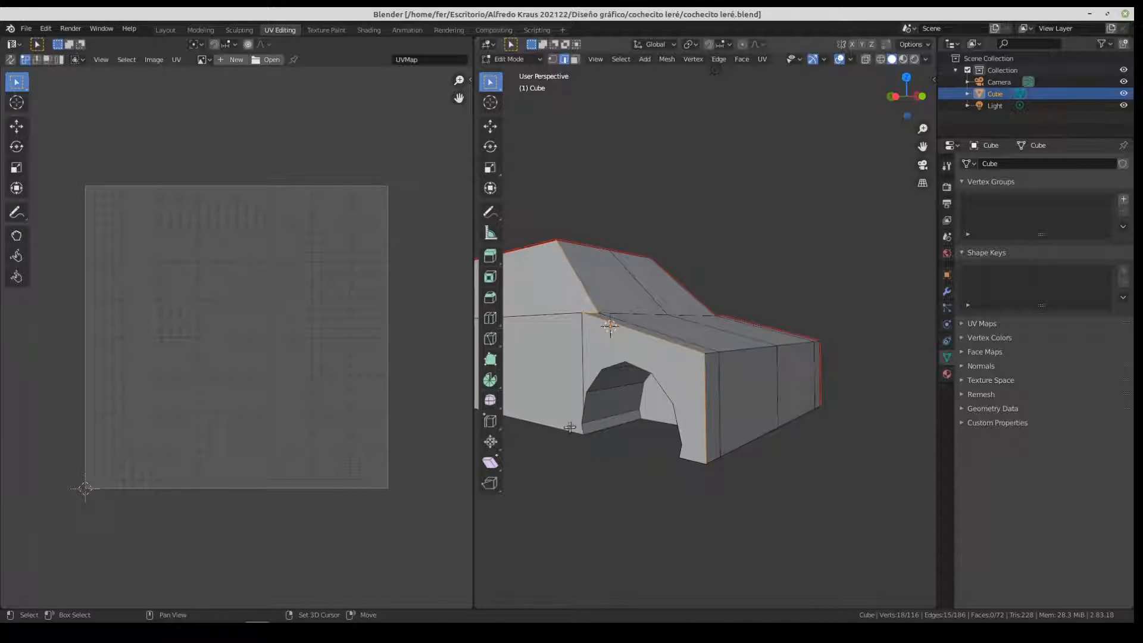
{"action": "left_click", "coordinate": [583, 408], "text": "shift"}
{"action": "left_click", "coordinate": [614, 365], "text": "shift"}
{"action": "left_click", "coordinate": [640, 364], "text": "shift"}
{"action": "left_click", "coordinate": [621, 363], "text": "shift"}
{"action": "left_click", "coordinate": [635, 364], "text": "shift"}
{"action": "left_click", "coordinate": [666, 384], "text": "shift"}
{"action": "left_click", "coordinate": [678, 416], "text": "shift"}
{"action": "middle_click_drag", "start_coordinate": [679, 416], "coordinate": [708, 425]}
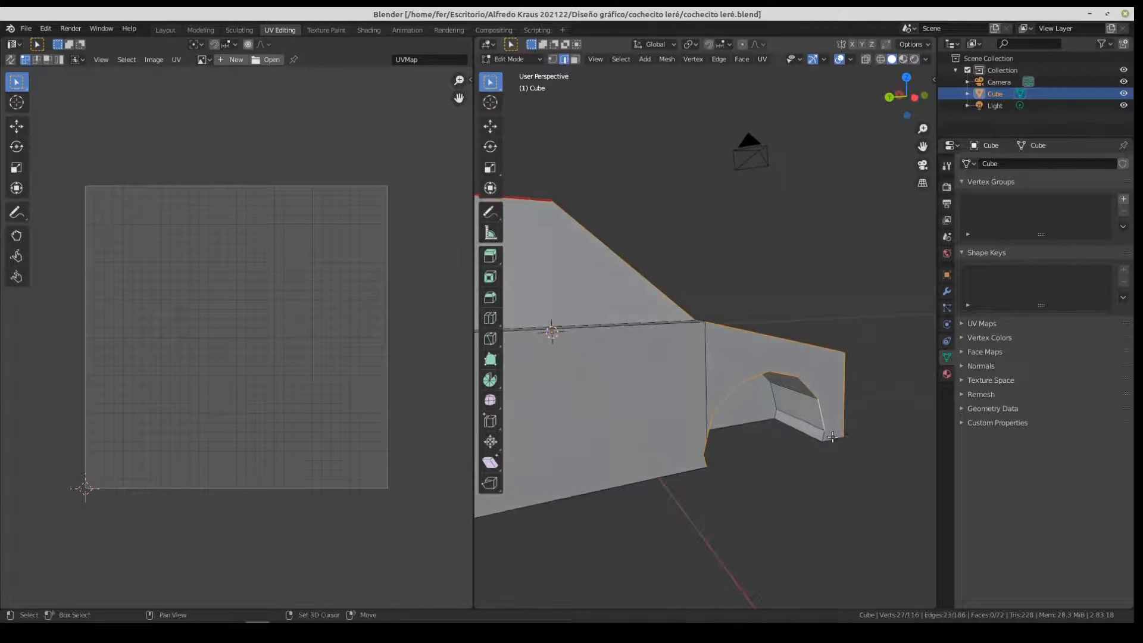
{"action": "left_click", "coordinate": [843, 415], "text": "shift"}
Step: Mark the opposite side's selected edges as seams
{"action": "right_click", "coordinate": [845, 411]}
{"action": "left_click", "coordinate": [846, 409]}
{"action": "scroll", "coordinate": [716, 369], "scroll_direction": "down", "scroll_amount": 4}
{"action": "middle_click_drag", "start_coordinate": [716, 369], "coordinate": [771, 333]}
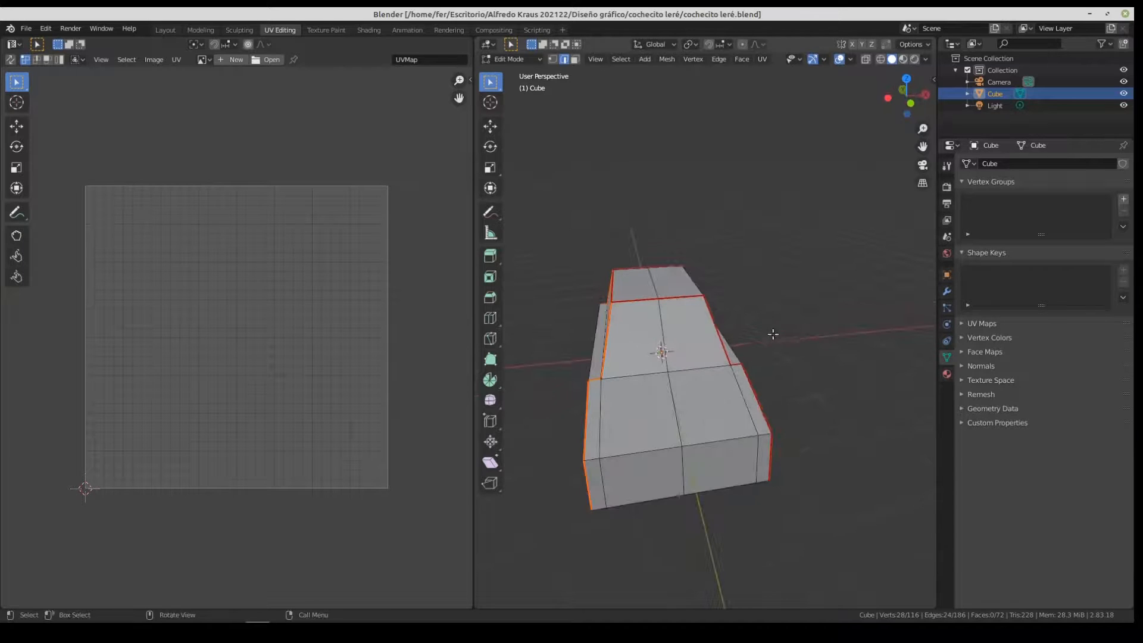
Step: Add the underside edges bounding the first side's rear wheel well to the selection
{"action": "middle_click_drag", "start_coordinate": [713, 398], "coordinate": [655, 395]}
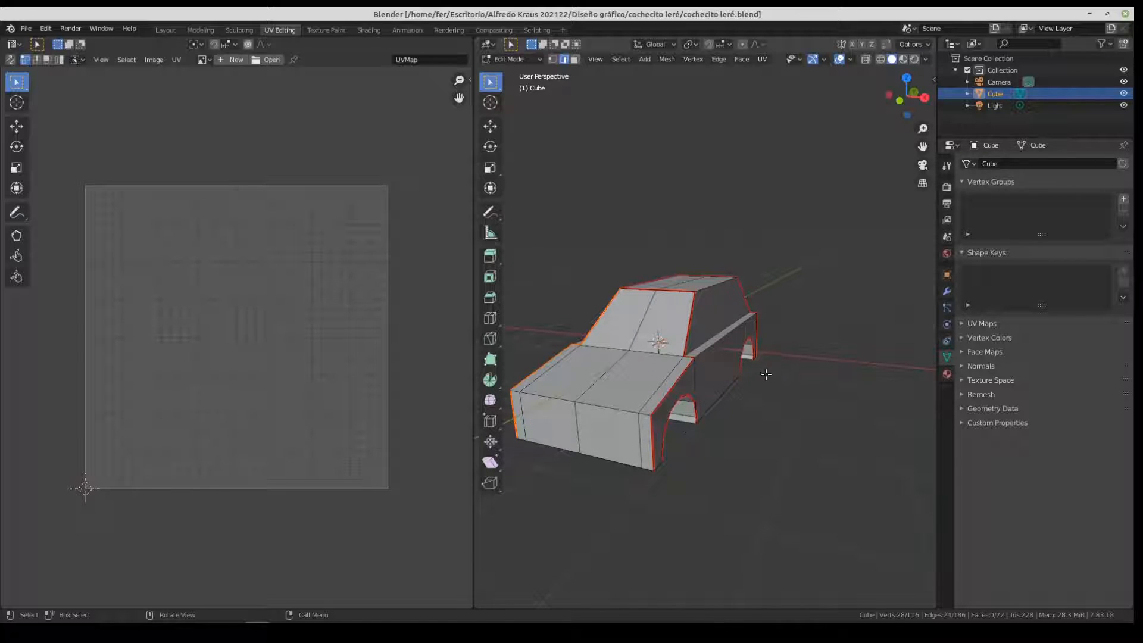
{"action": "middle_click_drag", "start_coordinate": [778, 369], "coordinate": [585, 335]}
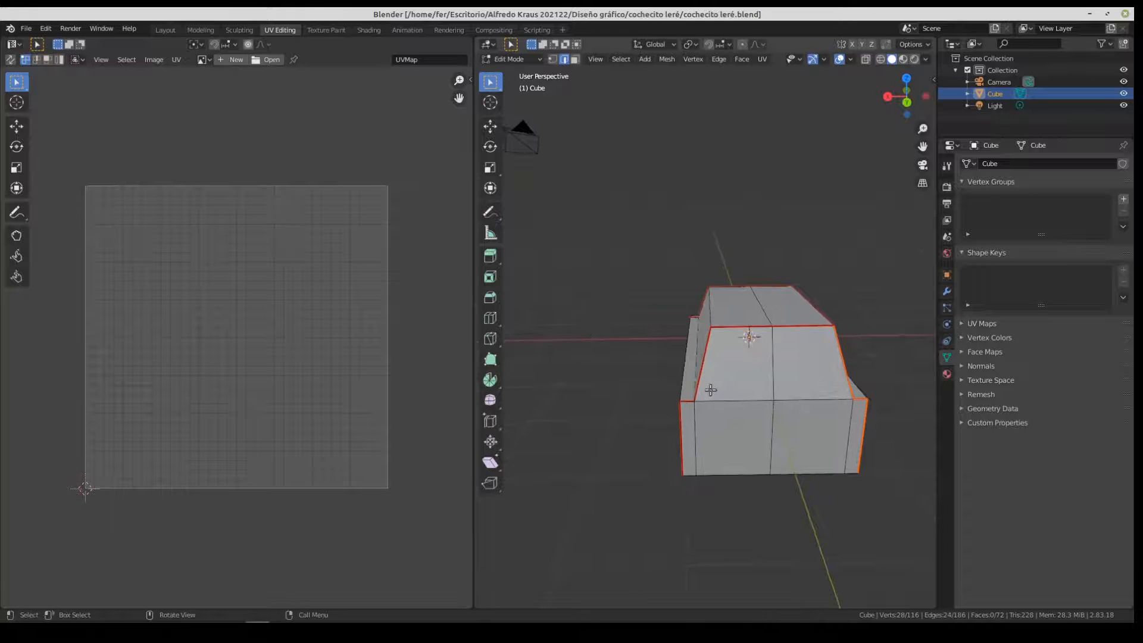
{"action": "middle_click_drag", "start_coordinate": [710, 399], "coordinate": [792, 284]}
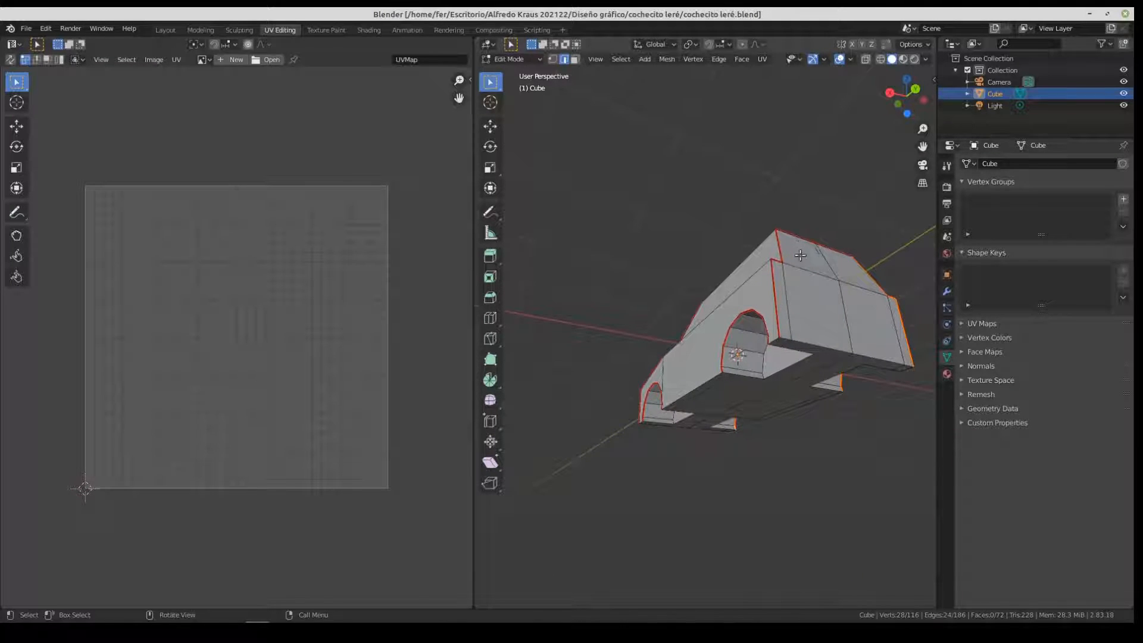
{"action": "middle_click_drag", "start_coordinate": [755, 368], "coordinate": [736, 309]}
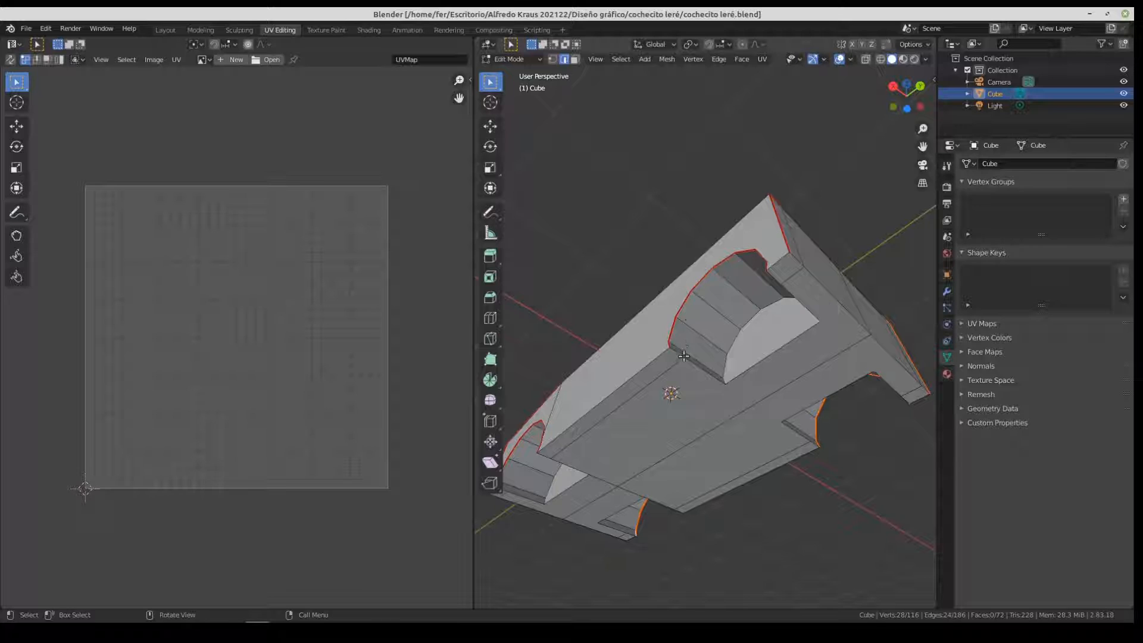
{"action": "mouse_move", "coordinate": [694, 318]}
{"action": "middle_mouse_down"}
{"action": "mouse_move", "coordinate": [715, 333]}
{"action": "mouse_move", "coordinate": [704, 336]}
{"action": "middle_mouse_up"}
{"action": "left_click", "coordinate": [710, 385], "text": "shift"}
{"action": "middle_click_drag", "start_coordinate": [809, 327], "coordinate": [864, 429]}
{"action": "left_click", "coordinate": [856, 355], "text": "shift"}
{"action": "left_click", "coordinate": [822, 425], "text": "shift"}
{"action": "middle_click_drag", "start_coordinate": [821, 388], "coordinate": [705, 352]}
{"action": "middle_click_drag", "start_coordinate": [679, 252], "coordinate": [620, 276]}
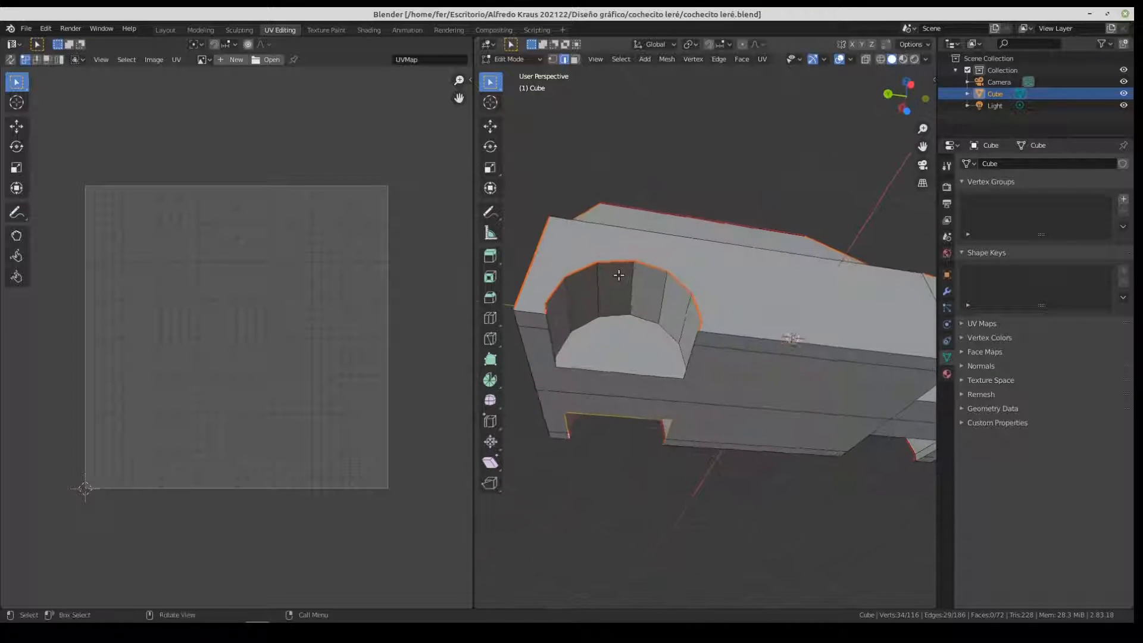
Step: Add the underside edges bounding the opposite side's rear wheel well to the selection
{"action": "left_click", "coordinate": [549, 338], "text": "shift"}
{"action": "left_click", "coordinate": [552, 336], "text": "shift"}
{"action": "middle_click_drag", "start_coordinate": [552, 336], "coordinate": [518, 372]}
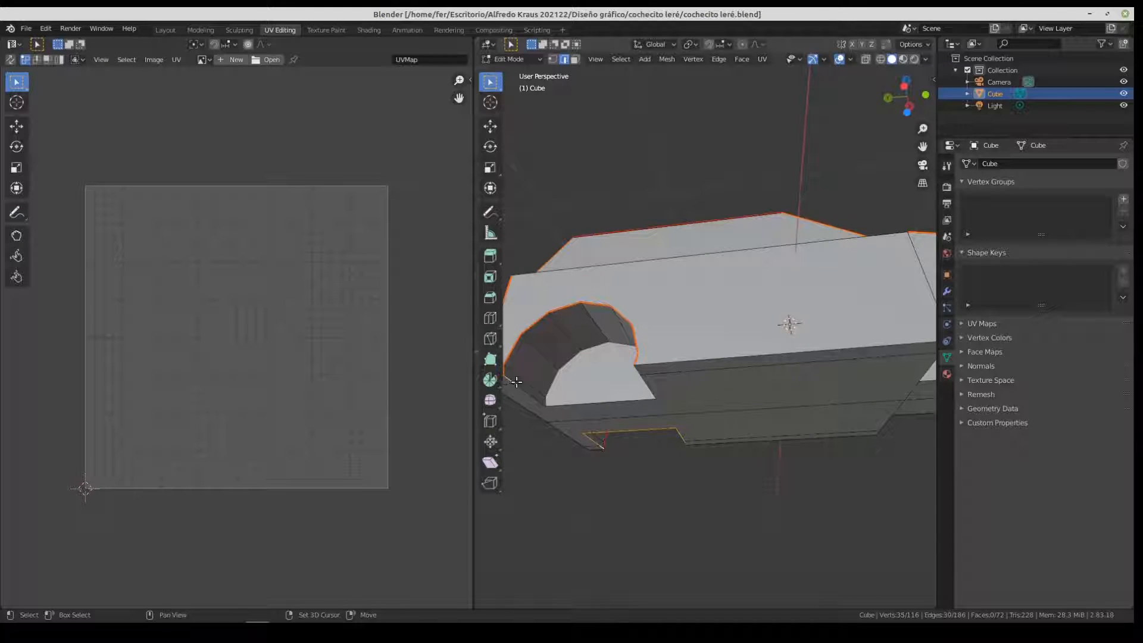
{"action": "left_click", "coordinate": [577, 401], "text": "shift"}
{"action": "middle_click_drag", "start_coordinate": [577, 402], "coordinate": [806, 424]}
{"action": "left_click", "coordinate": [812, 400], "text": "shift"}
{"action": "left_click", "coordinate": [834, 396], "text": "shift"}
{"action": "middle_click_drag", "start_coordinate": [661, 399], "coordinate": [748, 395]}
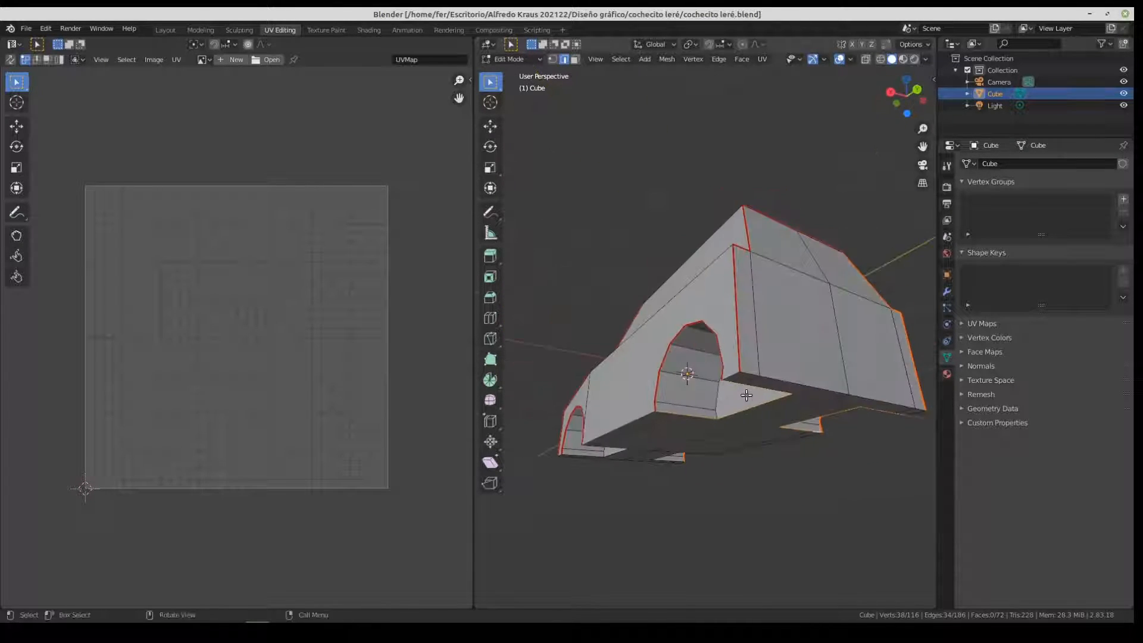
Step: Add the underside edges bounding the first side's front wheel well to the selection
{"action": "middle_click_drag", "start_coordinate": [604, 422], "coordinate": [788, 422]}
{"action": "left_click", "coordinate": [705, 372], "text": "shift"}
{"action": "left_click", "coordinate": [655, 383], "text": "shift"}
{"action": "left_click", "coordinate": [592, 380], "text": "shift"}
{"action": "middle_click_drag", "start_coordinate": [721, 360], "coordinate": [833, 376]}
{"action": "middle_click_drag", "start_coordinate": [769, 425], "coordinate": [708, 430]}
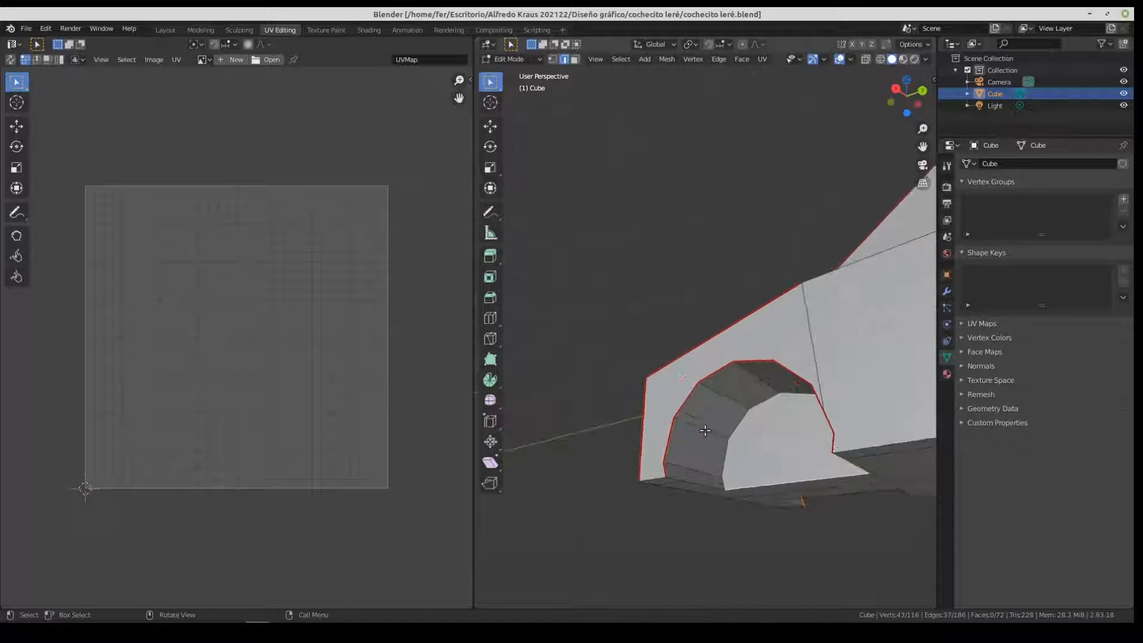
{"action": "scroll", "coordinate": [709, 453], "scroll_direction": "up", "scroll_amount": 2}
{"action": "left_click", "coordinate": [722, 522], "text": "shift"}
{"action": "middle_click_drag", "start_coordinate": [710, 507], "coordinate": [708, 442]}
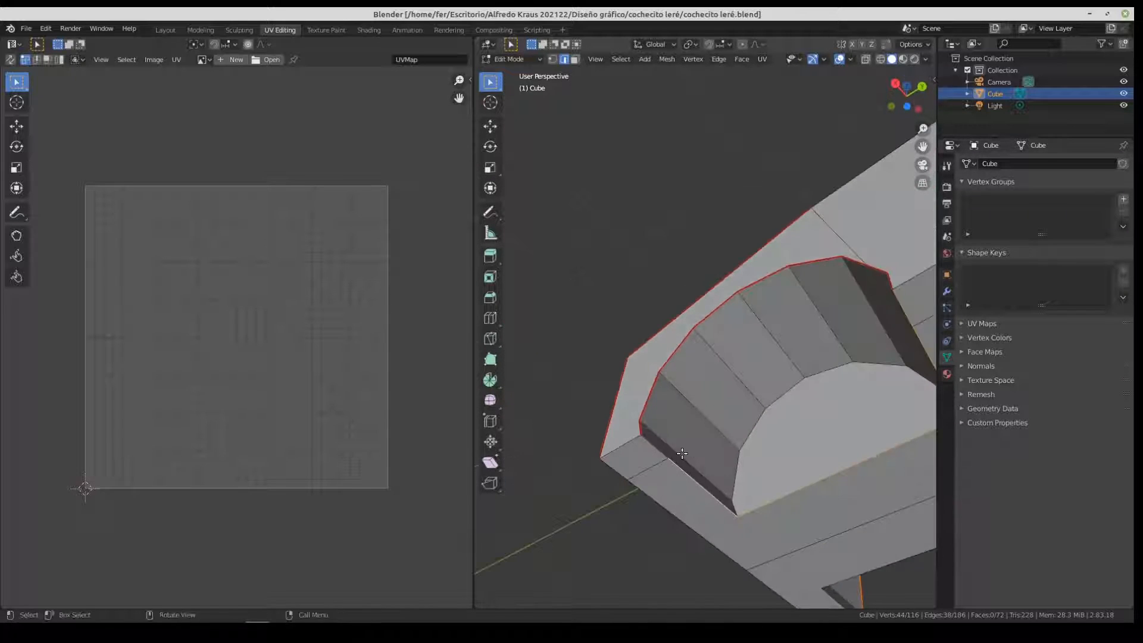
{"action": "left_click", "coordinate": [659, 446], "text": "shift"}
Step: Add the underside edges bounding the opposite side's front wheel well to the selection
{"action": "scroll", "coordinate": [682, 437], "scroll_direction": "down", "scroll_amount": 3}
{"action": "middle_click_drag", "start_coordinate": [837, 474], "coordinate": [749, 366]}
{"action": "left_click", "coordinate": [749, 365], "text": "shift"}
{"action": "left_click", "coordinate": [775, 327], "text": "shift"}
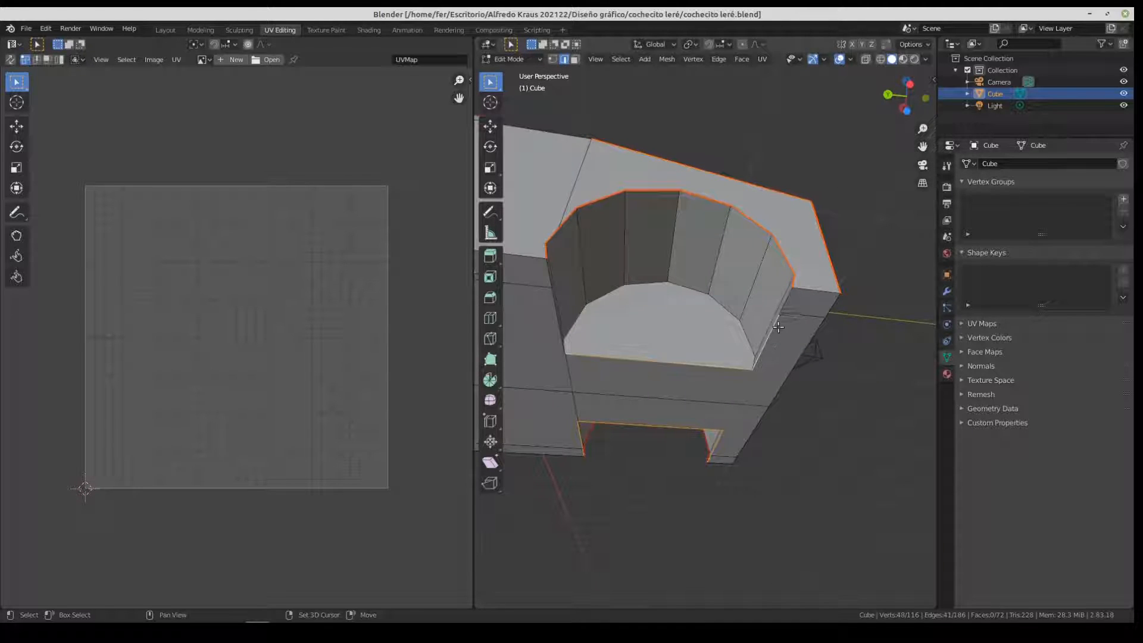
{"action": "left_click", "coordinate": [552, 283], "text": "shift"}
{"action": "left_click", "coordinate": [542, 272], "text": "shift"}
{"action": "middle_click_drag", "start_coordinate": [691, 301], "coordinate": [791, 368]}
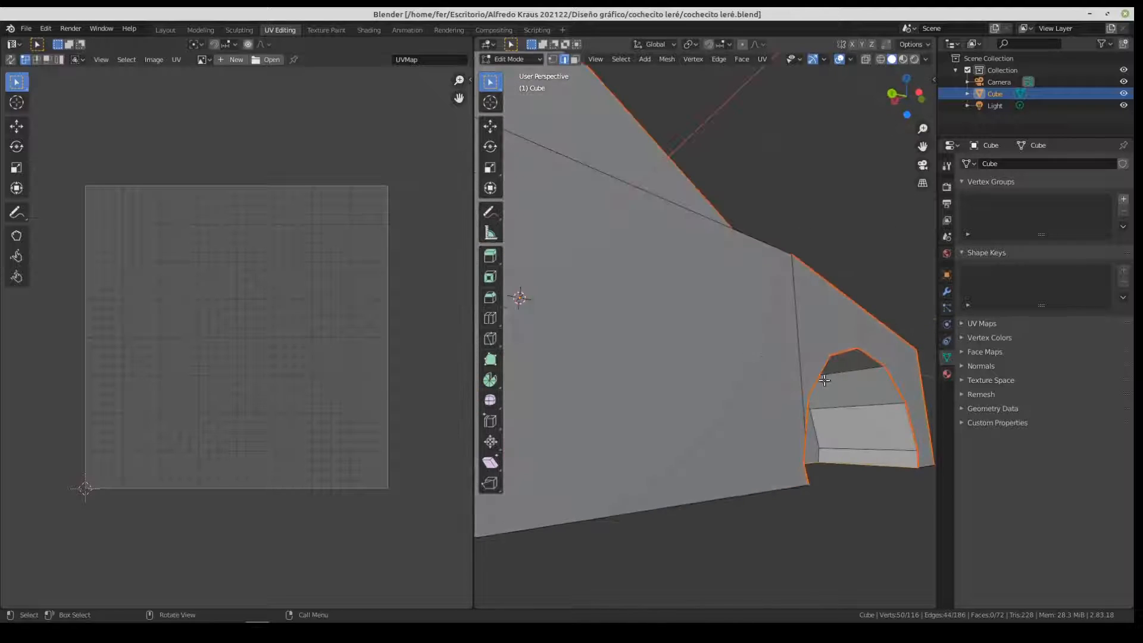
Step: Mark the selected underside edges of all four wheel wells as seams
{"action": "right_click", "coordinate": [896, 464]}
{"action": "key", "text": "Escape"}
{"action": "scroll", "coordinate": [835, 415], "scroll_direction": "down", "scroll_amount": 3}
{"action": "middle_click_drag", "start_coordinate": [851, 352], "coordinate": [796, 421]}
{"action": "scroll", "coordinate": [796, 421], "scroll_direction": "down", "scroll_amount": 2}
{"action": "middle_click_drag", "start_coordinate": [735, 399], "coordinate": [508, 429]}
{"action": "scroll", "coordinate": [786, 413], "scroll_direction": "up", "scroll_amount": 3}
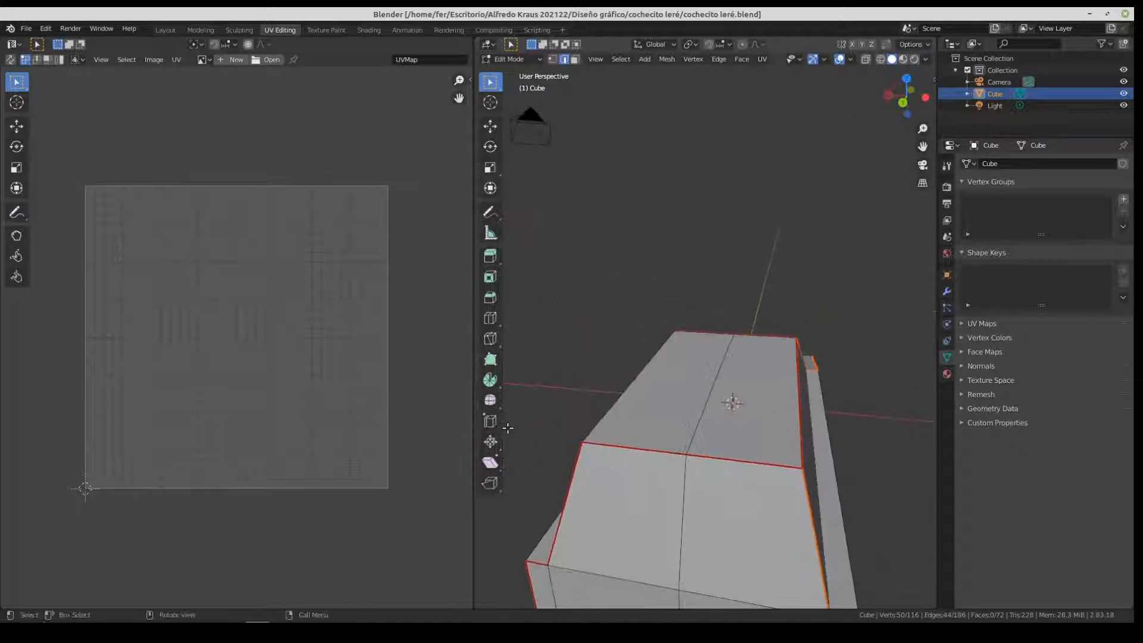
{"action": "scroll", "coordinate": [786, 439], "scroll_direction": "down", "scroll_amount": 4}
{"action": "middle_click_drag", "start_coordinate": [786, 439], "coordinate": [730, 358]}
{"action": "scroll", "coordinate": [730, 357], "scroll_direction": "up", "scroll_amount": 3}
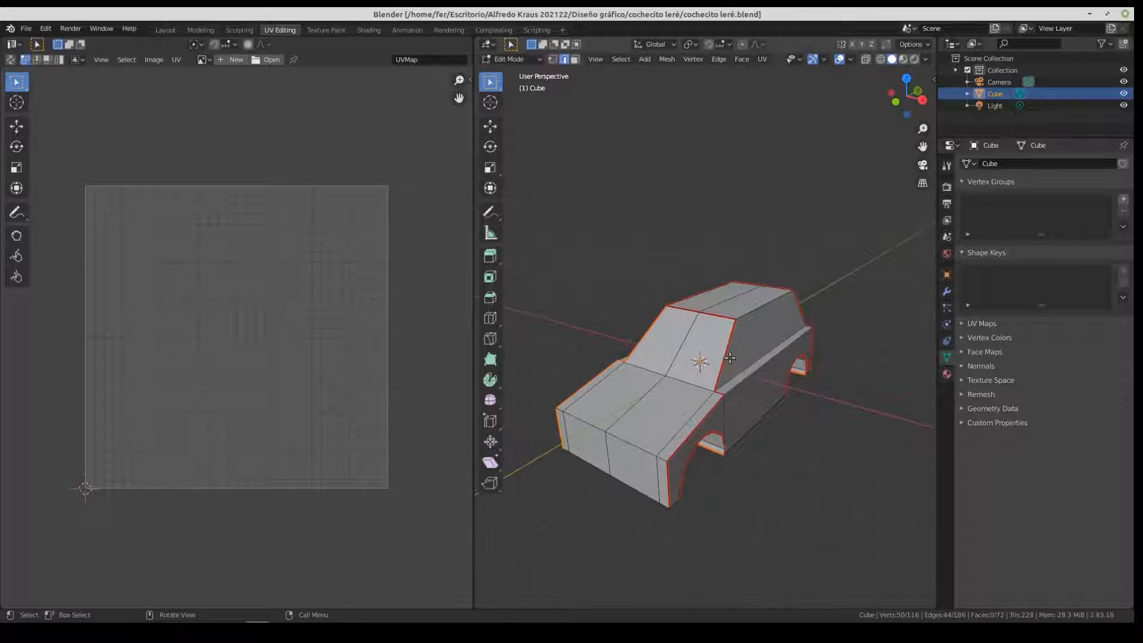
Step: Select the whole car body and unwrap it with the Unwrap method
{"action": "key", "text": "a"}
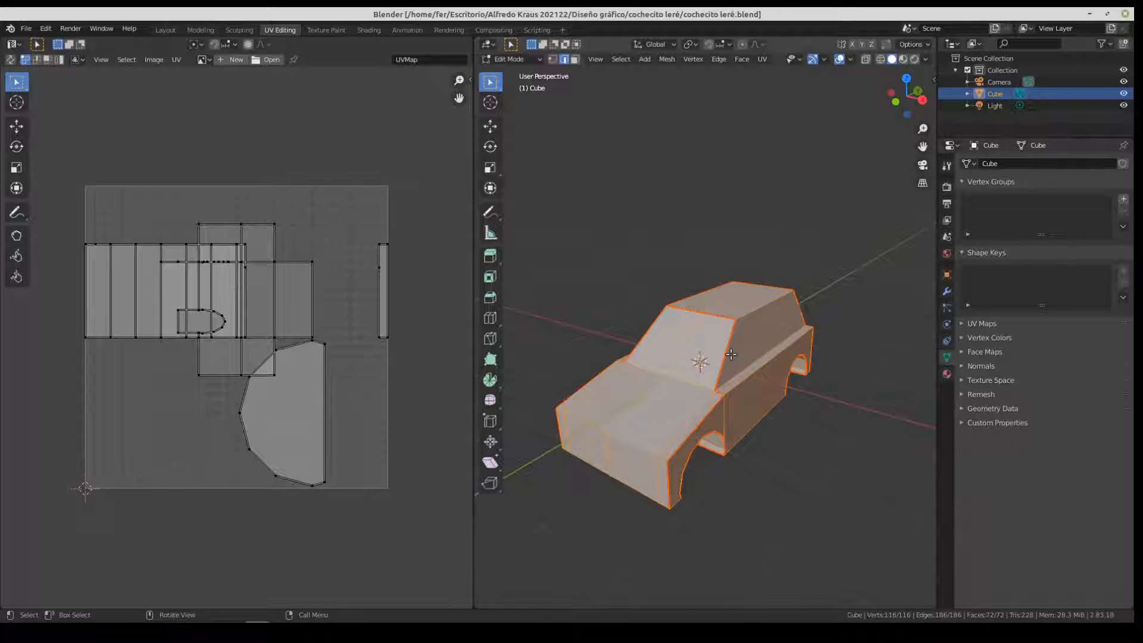
{"action": "key", "text": "u"}
{"action": "left_click", "coordinate": [731, 354]}
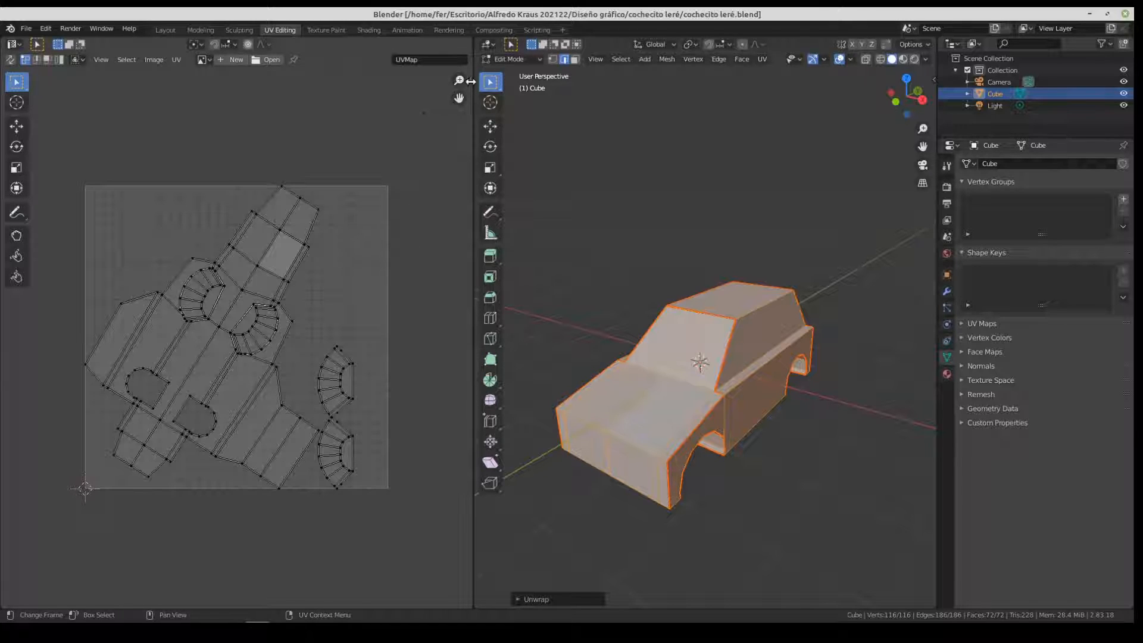
Step: Turn on the Stretching overlay in the UV editor's display settings
{"action": "key", "text": "n"}
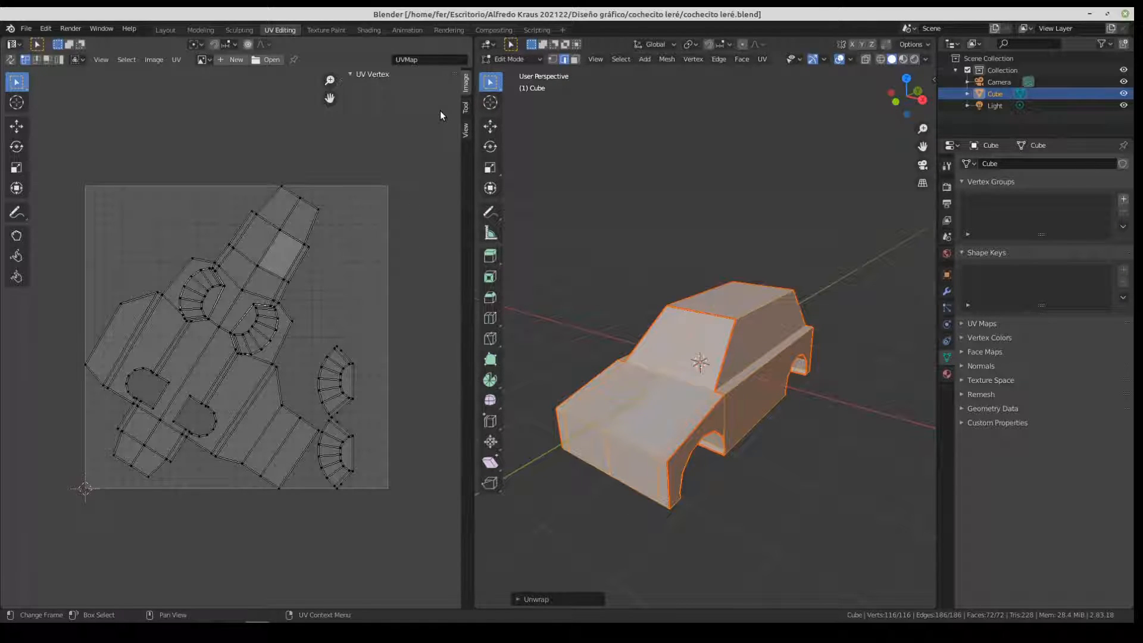
{"action": "left_click", "coordinate": [465, 130]}
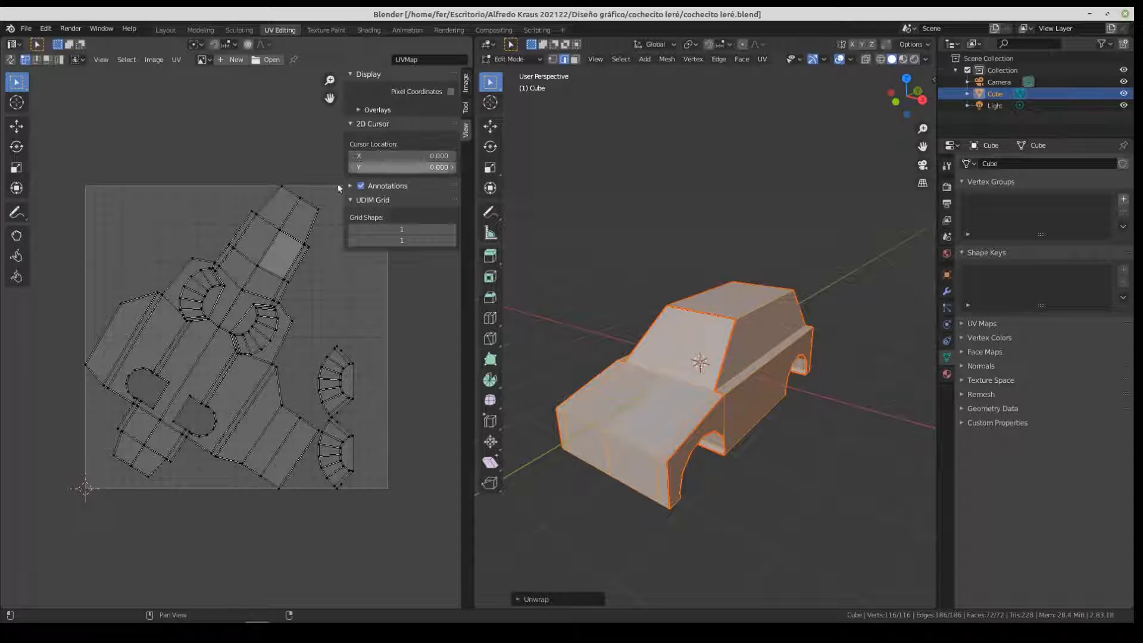
{"action": "left_click", "coordinate": [355, 73]}
{"action": "left_click", "coordinate": [355, 73]}
{"action": "left_click", "coordinate": [361, 110]}
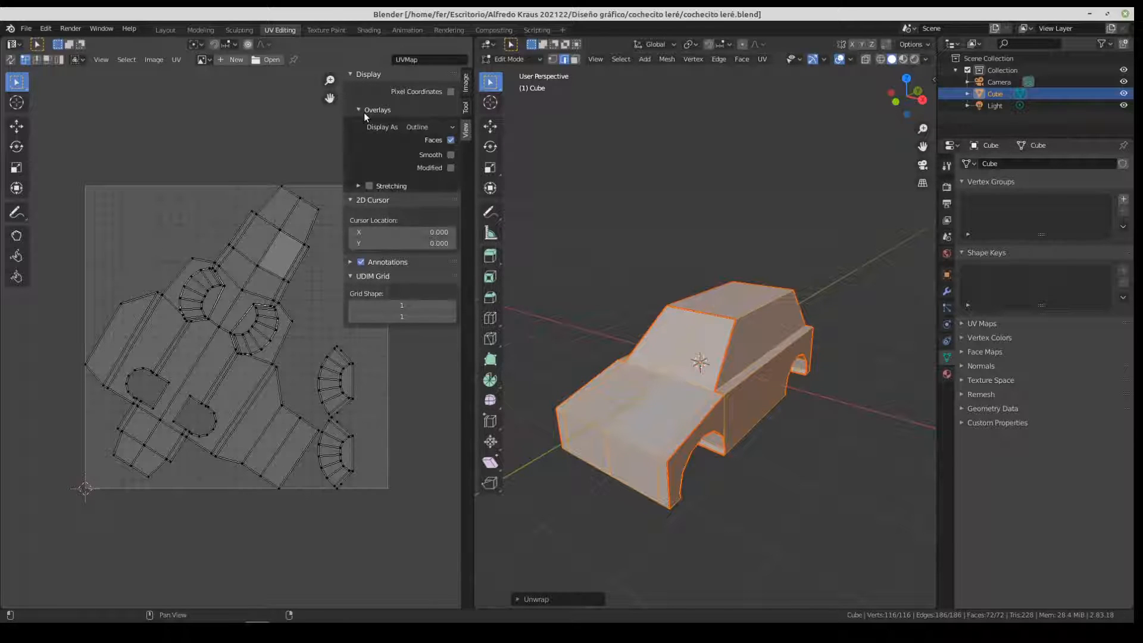
{"action": "left_click", "coordinate": [369, 186]}
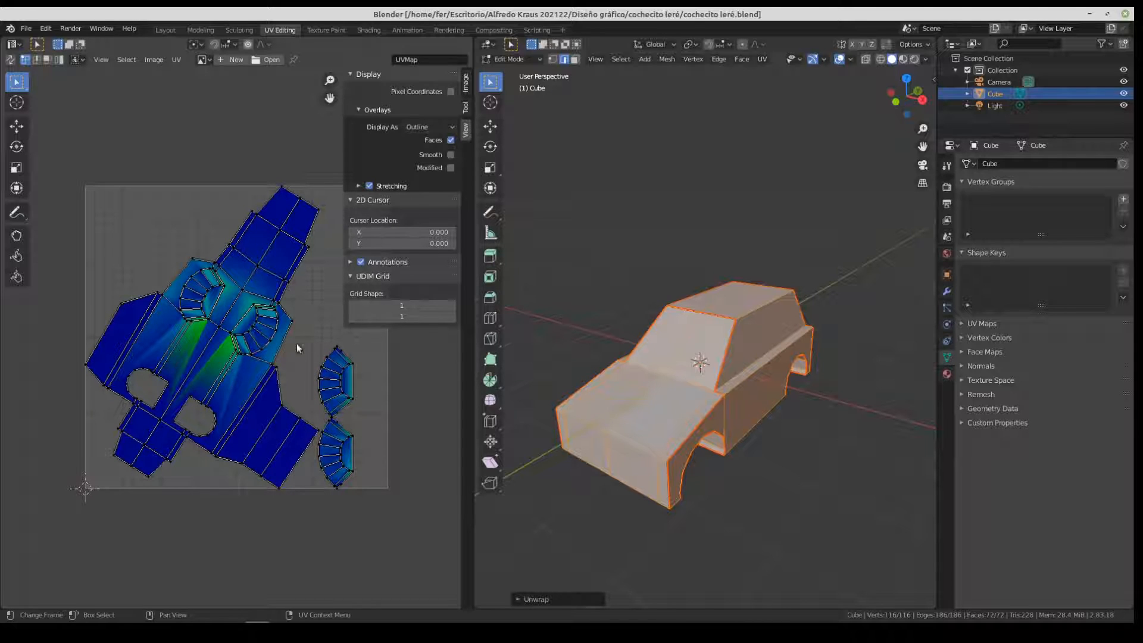
Step: Enable UV sync selection in face mode and select the stretched underbody face between the wheel wells
{"action": "scroll", "coordinate": [281, 349], "scroll_direction": "up", "scroll_amount": 1}
{"action": "middle_click_drag", "start_coordinate": [738, 470], "coordinate": [758, 396]}
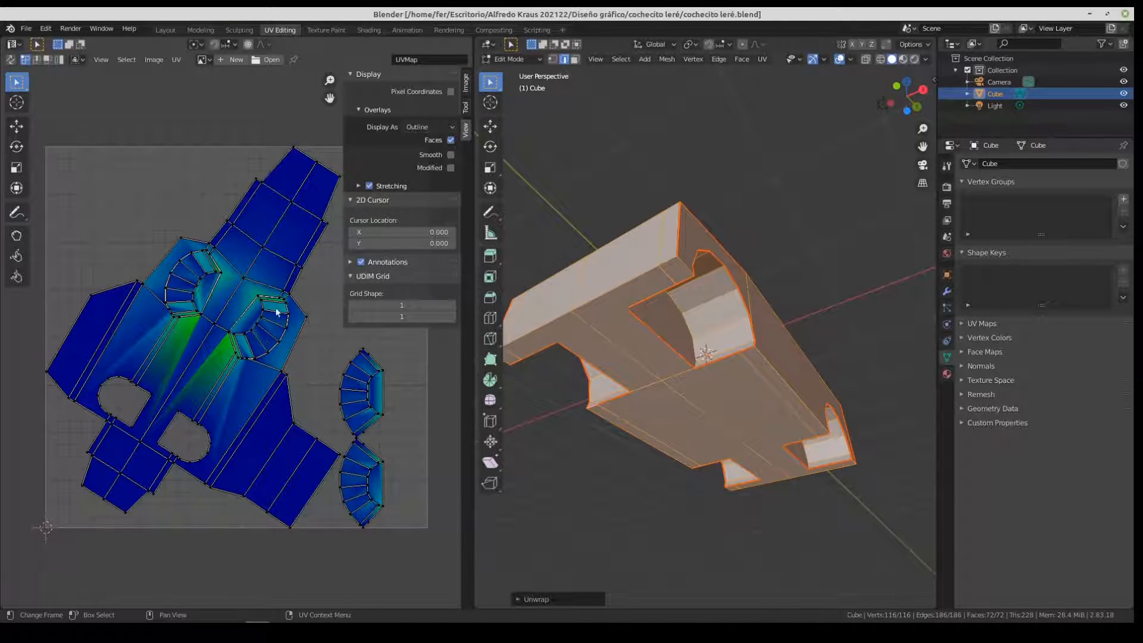
{"action": "middle_click_drag", "start_coordinate": [681, 336], "coordinate": [786, 368]}
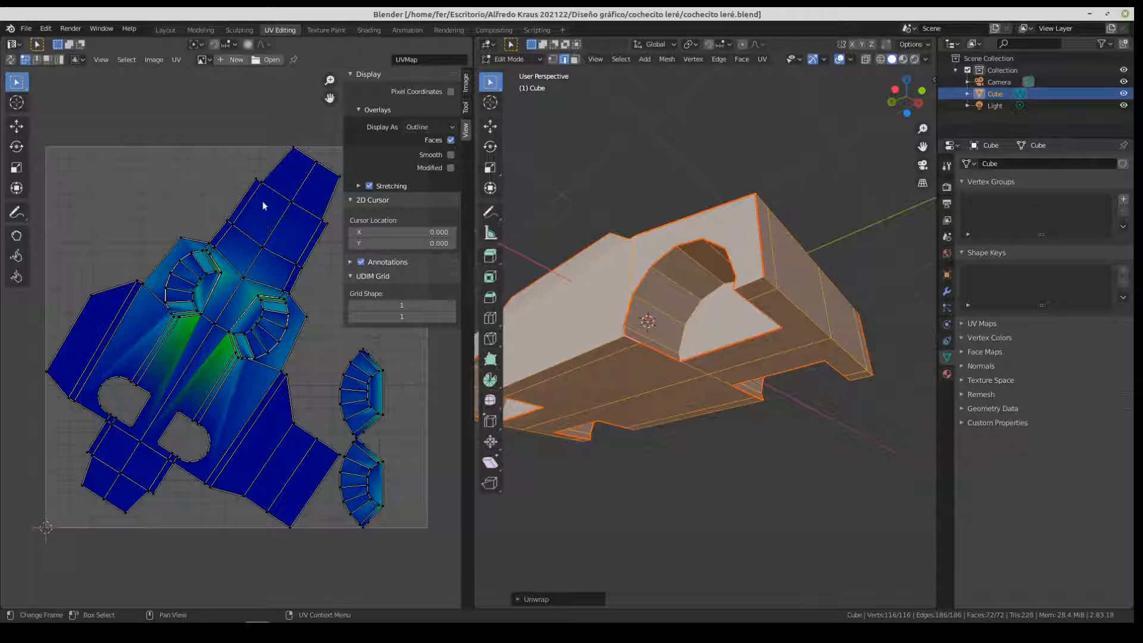
{"action": "left_click", "coordinate": [11, 60]}
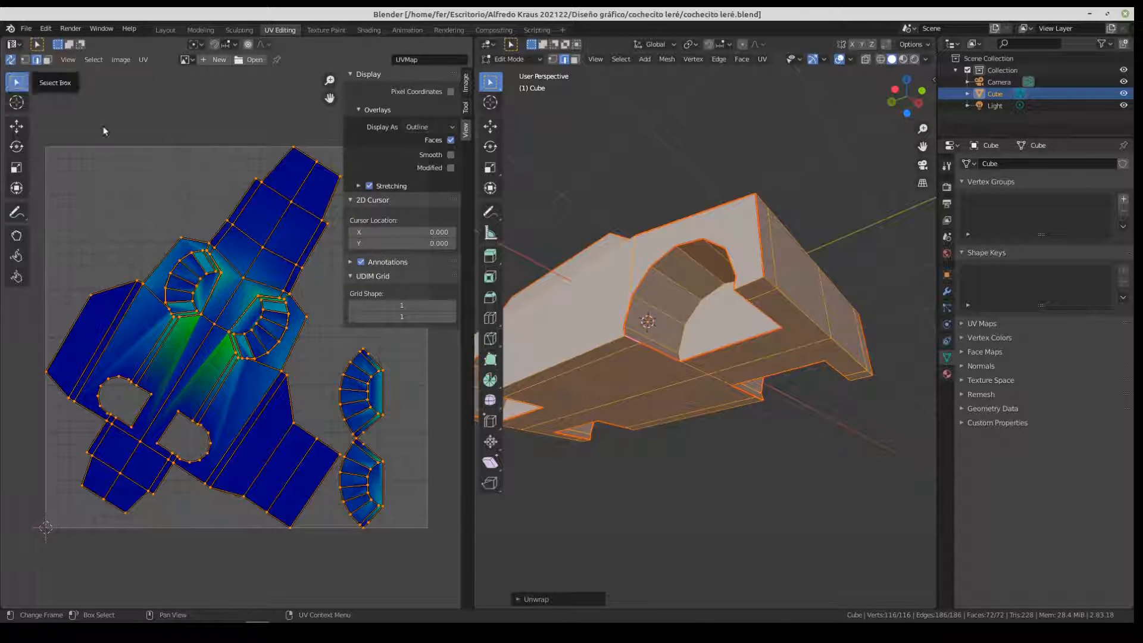
{"action": "left_click", "coordinate": [49, 60]}
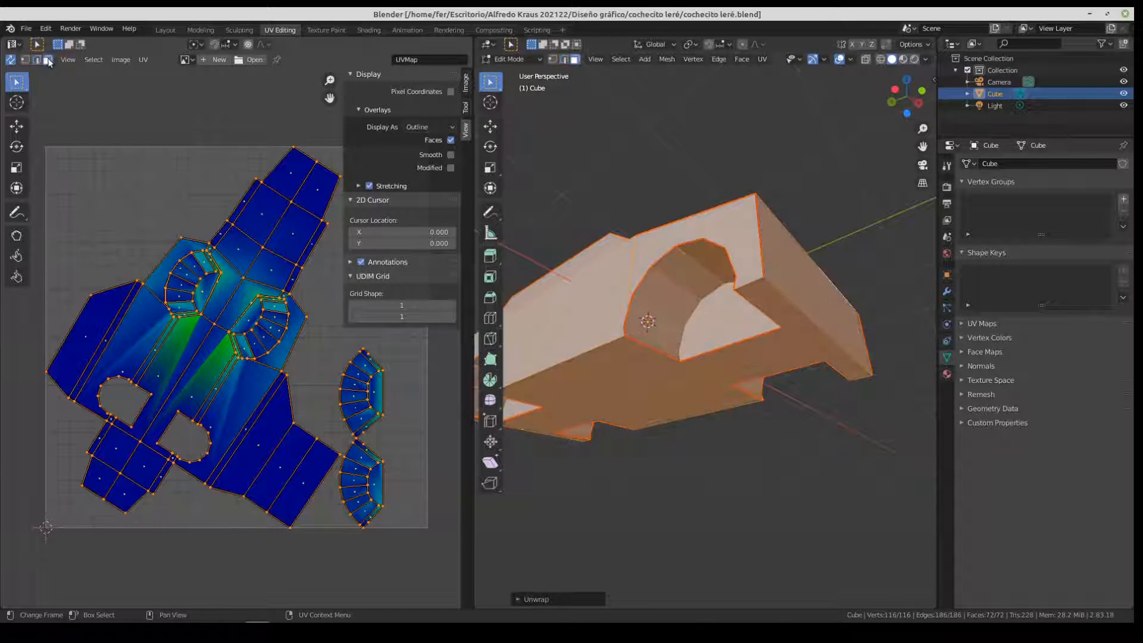
{"action": "left_click", "coordinate": [190, 329]}
{"action": "left_click", "coordinate": [168, 374]}
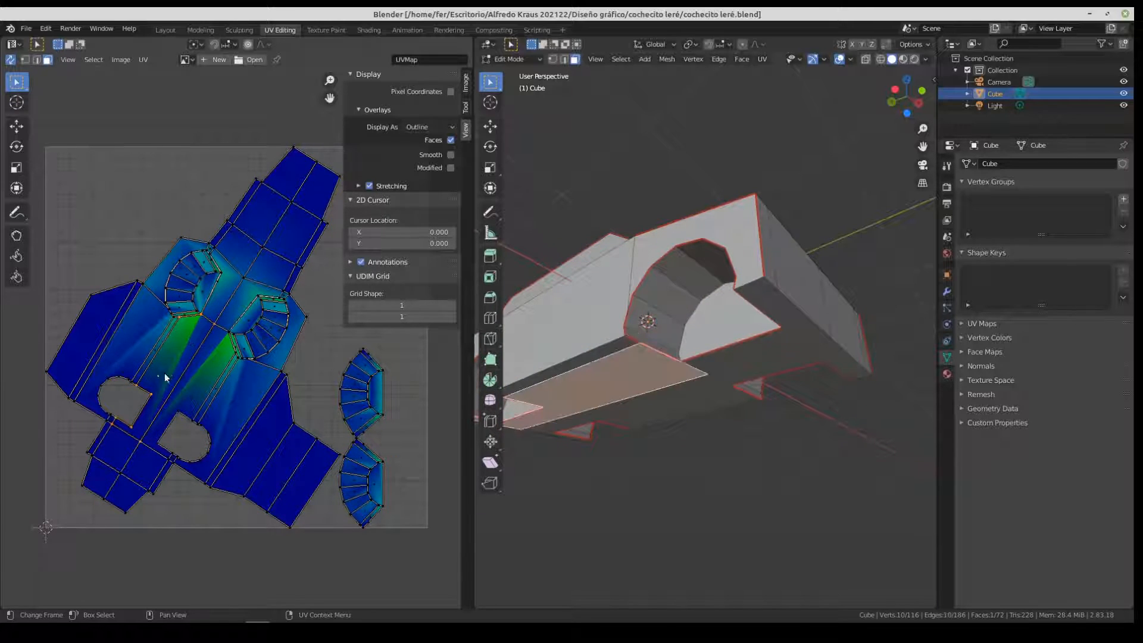
Step: Switch the UV editor to edge selection and select the front wheel-well edge bordering the most stretched underbody area
{"action": "middle_click_drag", "start_coordinate": [691, 337], "coordinate": [744, 262]}
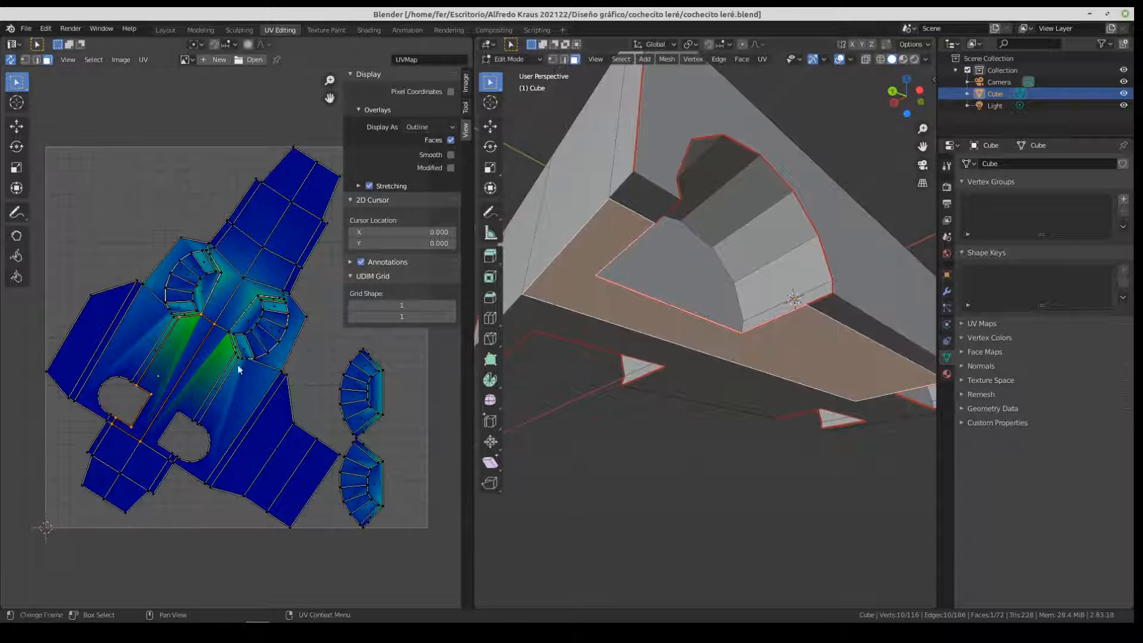
{"action": "scroll", "coordinate": [164, 367], "scroll_direction": "up", "scroll_amount": 3}
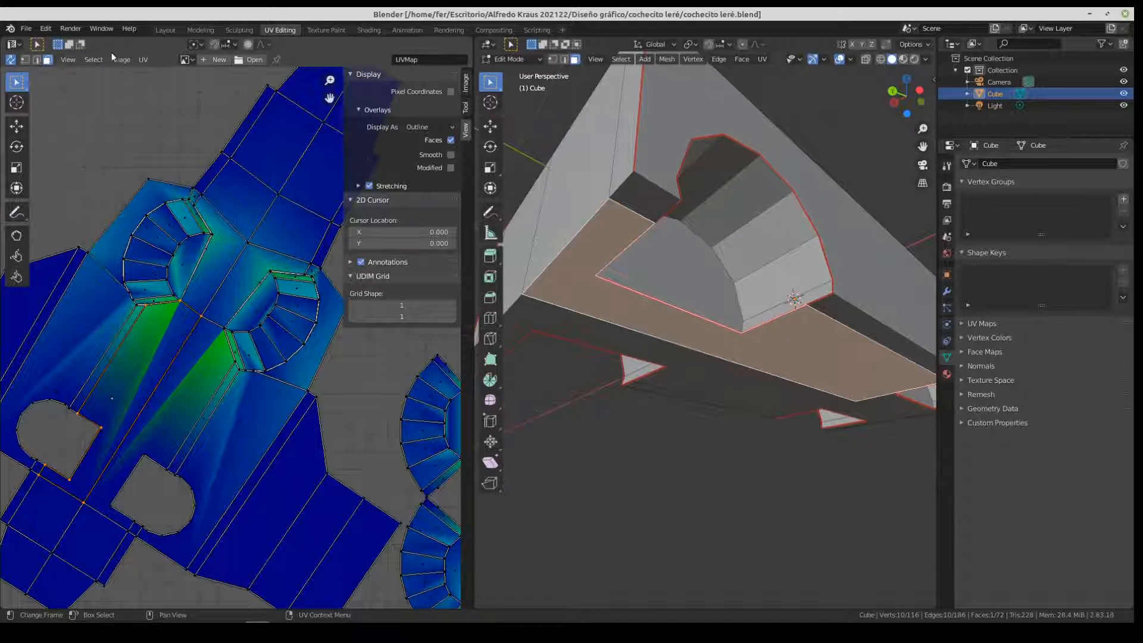
{"action": "left_click", "coordinate": [38, 60]}
{"action": "left_click", "coordinate": [162, 304]}
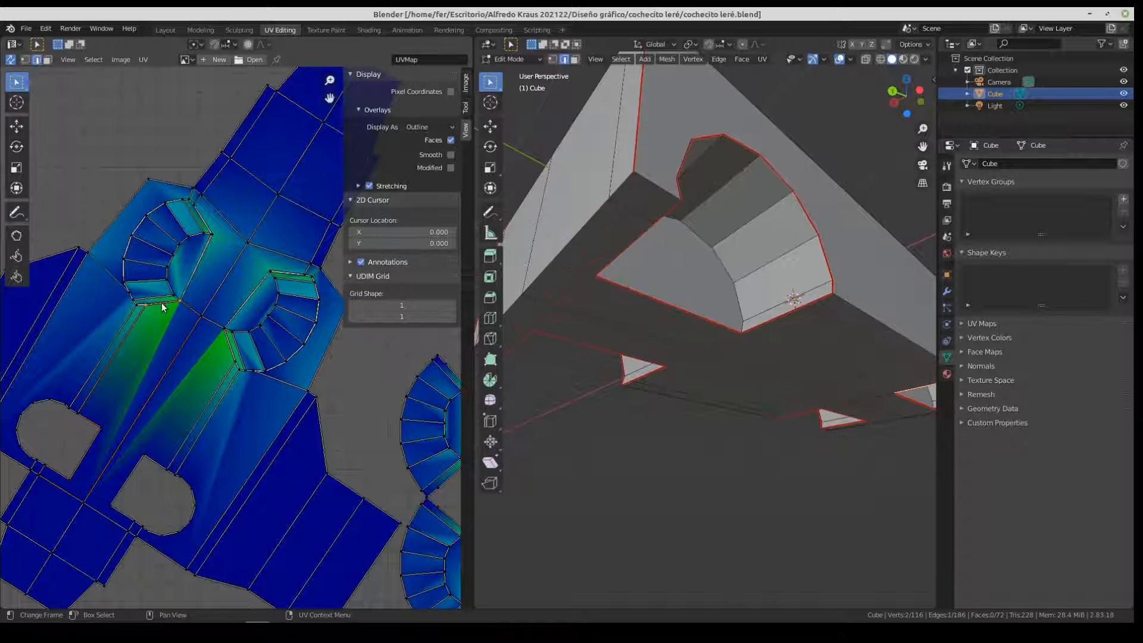
Step: Examine the underside corners of the front wheel well around the selected edge for gaps in the seam
{"action": "middle_click_drag", "start_coordinate": [738, 274], "coordinate": [720, 332]}
{"action": "scroll", "coordinate": [720, 332], "scroll_direction": "up", "scroll_amount": 8}
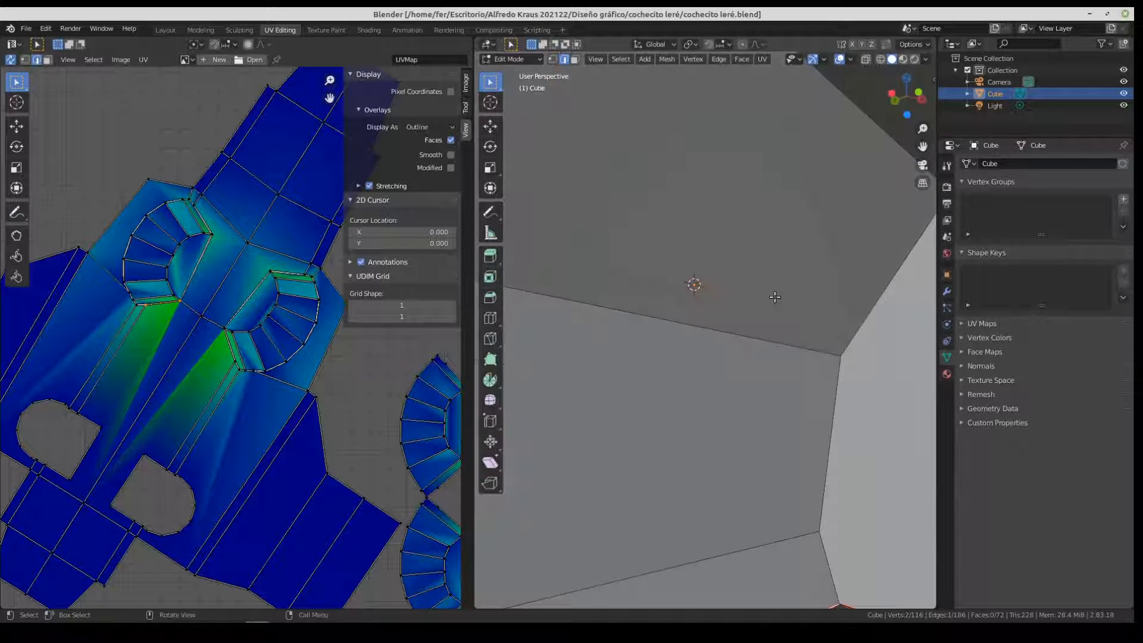
{"action": "scroll", "coordinate": [768, 305], "scroll_direction": "down", "scroll_amount": 3}
{"action": "middle_click_drag", "start_coordinate": [704, 386], "coordinate": [685, 358]}
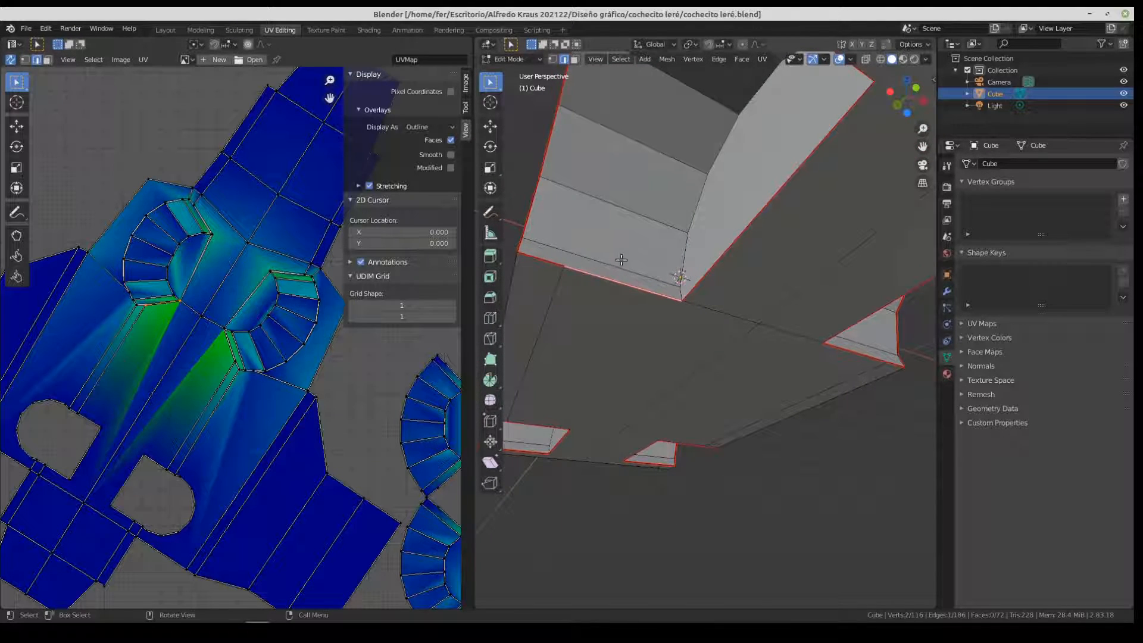
{"action": "scroll", "coordinate": [622, 262], "scroll_direction": "up", "scroll_amount": 4}
{"action": "scroll", "coordinate": [627, 268], "scroll_direction": "down", "scroll_amount": 1}
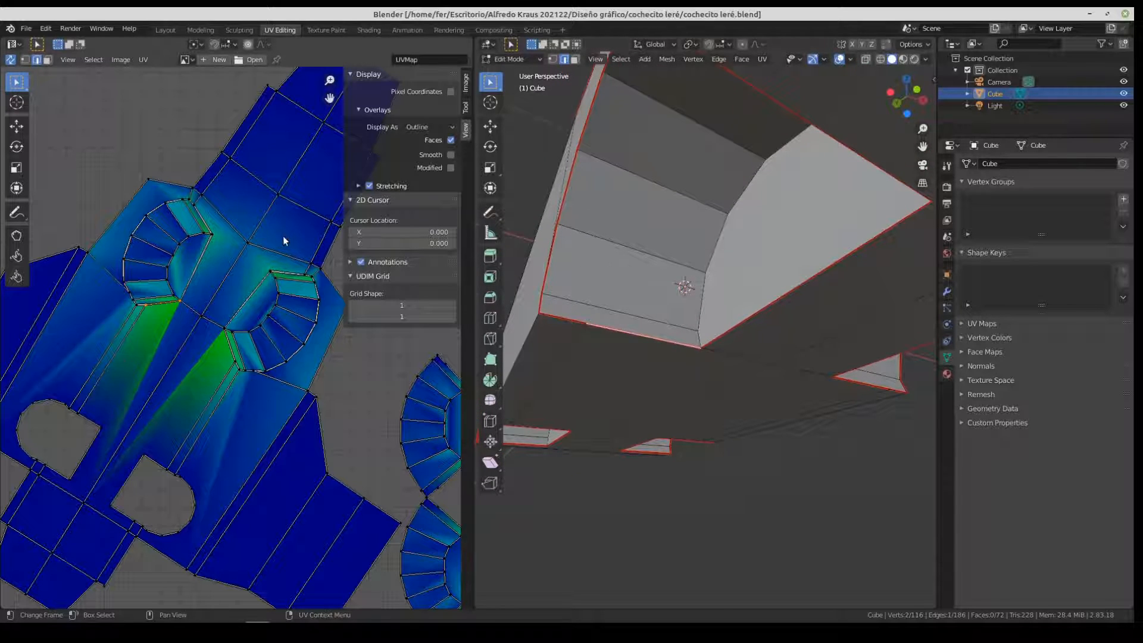
{"action": "middle_click_drag", "start_coordinate": [667, 293], "coordinate": [726, 303]}
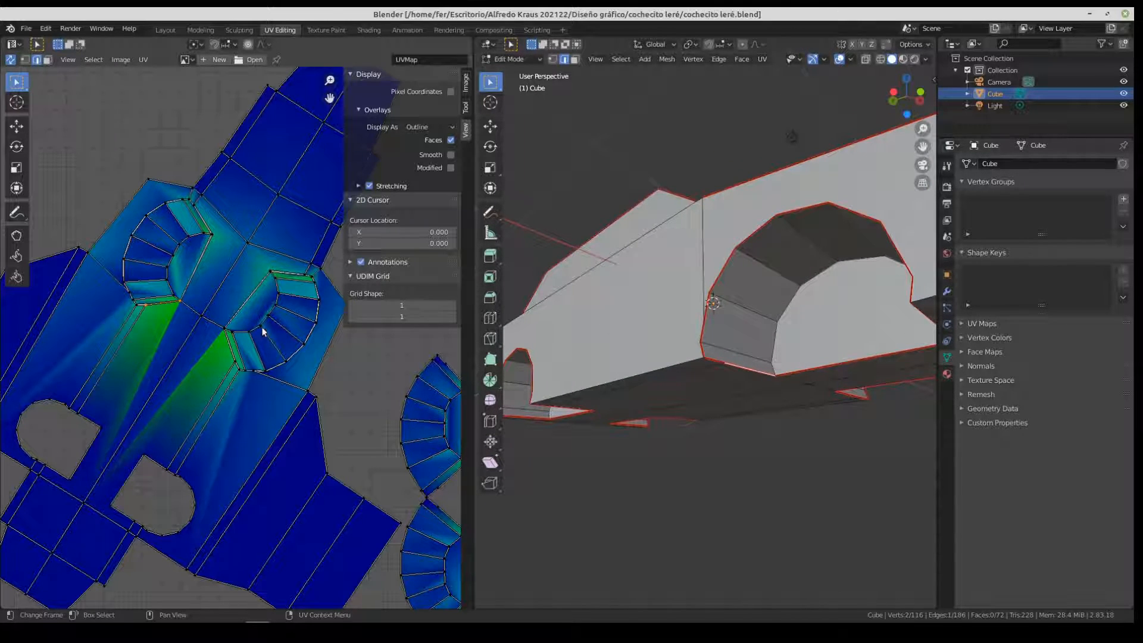
{"action": "scroll", "coordinate": [763, 382], "scroll_direction": "up", "scroll_amount": 6}
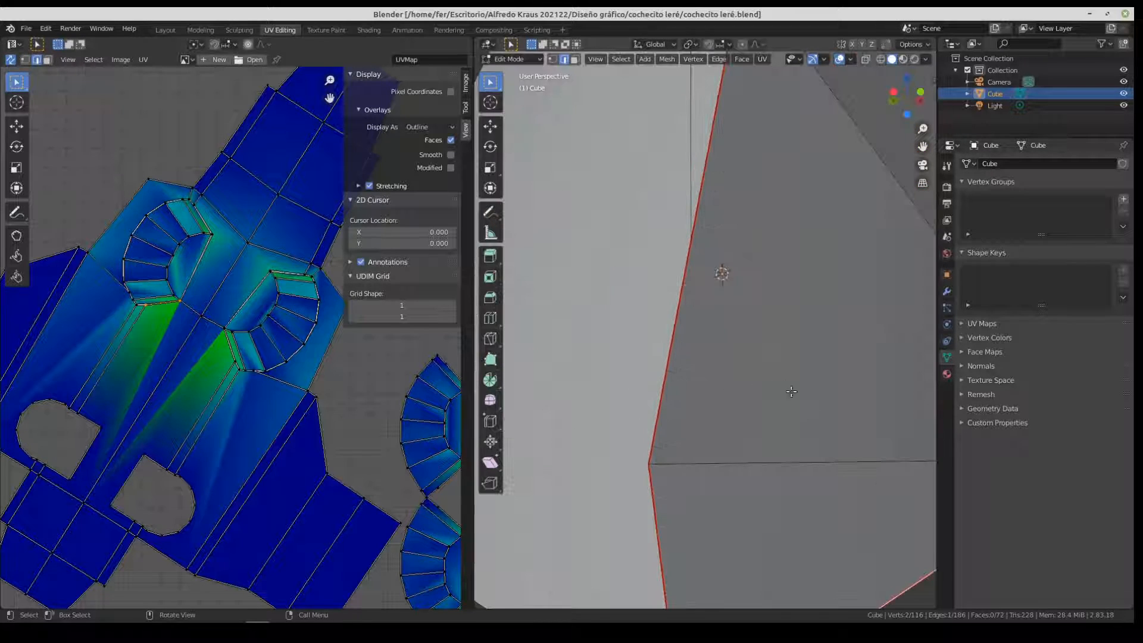
{"action": "scroll", "coordinate": [762, 382], "scroll_direction": "up", "scroll_amount": 3}
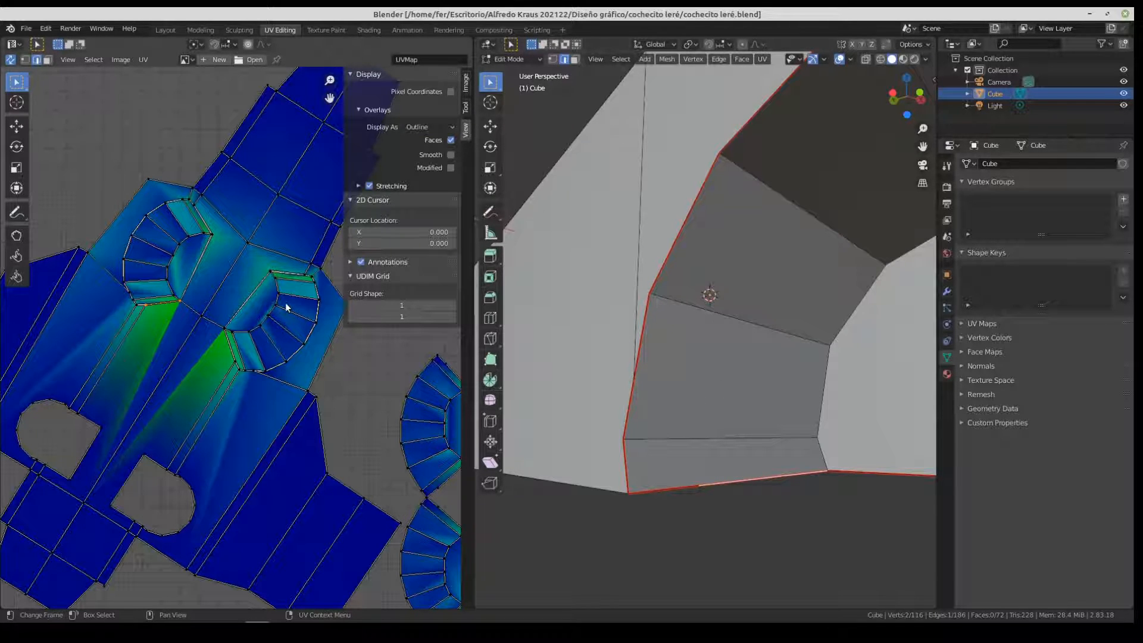
{"action": "scroll", "coordinate": [659, 446], "scroll_direction": "down", "scroll_amount": 5}
{"action": "middle_click_drag", "start_coordinate": [659, 446], "coordinate": [678, 378]}
{"action": "middle_click_drag", "start_coordinate": [816, 324], "coordinate": [820, 286]}
{"action": "scroll", "coordinate": [808, 388], "scroll_direction": "up", "scroll_amount": 4}
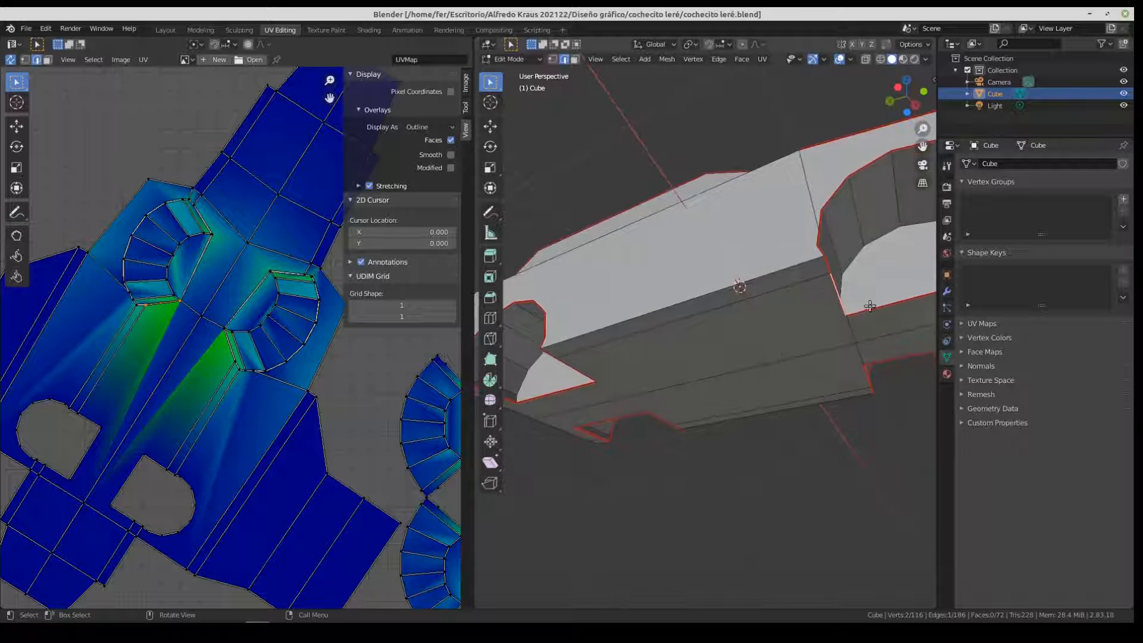
{"action": "scroll", "coordinate": [867, 330], "scroll_direction": "up", "scroll_amount": 5}
{"action": "scroll", "coordinate": [867, 330], "scroll_direction": "down", "scroll_amount": 4}
{"action": "middle_click_drag", "start_coordinate": [834, 335], "coordinate": [793, 365]}
{"action": "scroll", "coordinate": [749, 352], "scroll_direction": "up", "scroll_amount": 4}
{"action": "scroll", "coordinate": [789, 377], "scroll_direction": "down", "scroll_amount": 3}
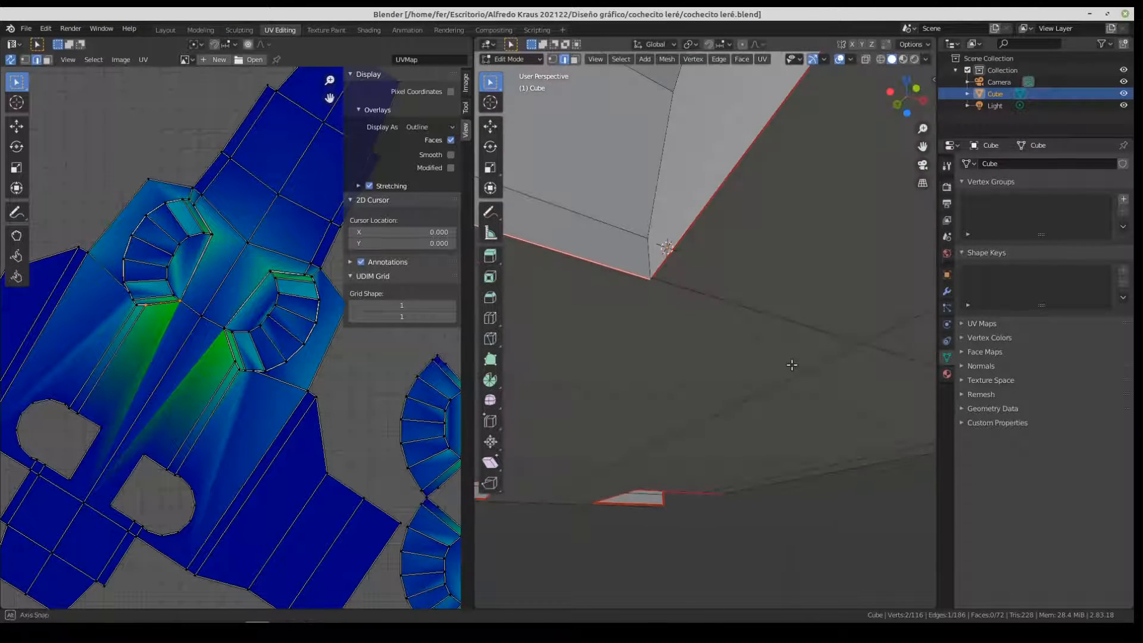
{"action": "scroll", "coordinate": [649, 298], "scroll_direction": "up", "scroll_amount": 2}
{"action": "scroll", "coordinate": [643, 306], "scroll_direction": "down", "scroll_amount": 2}
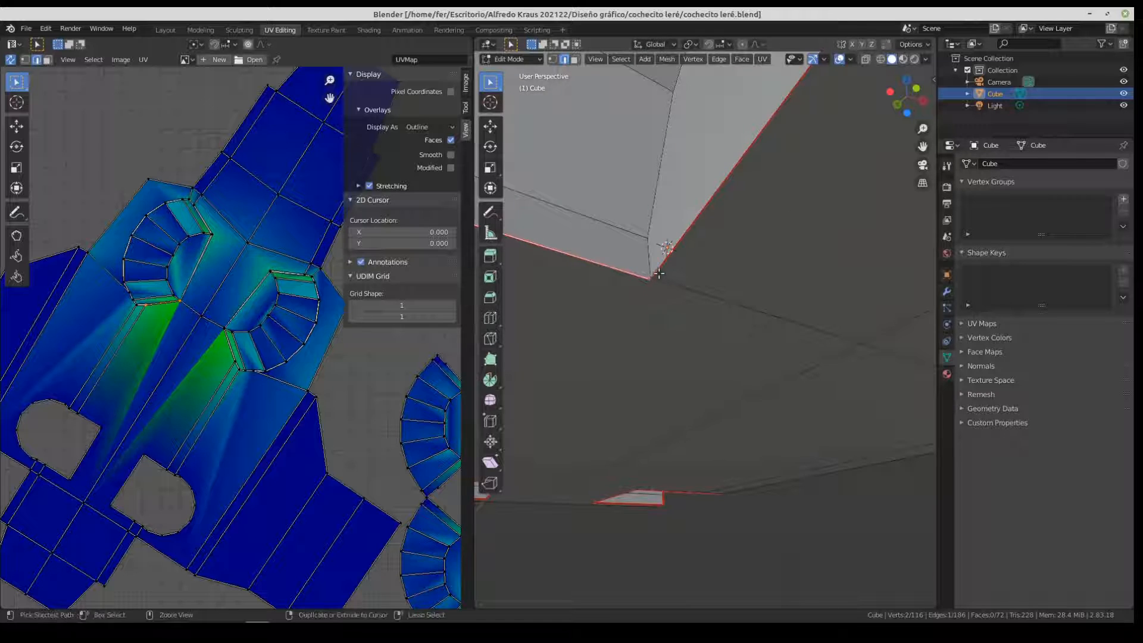
{"action": "middle_click_drag", "start_coordinate": [655, 294], "coordinate": [619, 233]}
{"action": "middle_click_drag", "start_coordinate": [799, 309], "coordinate": [799, 301], "text": "ctrl"}
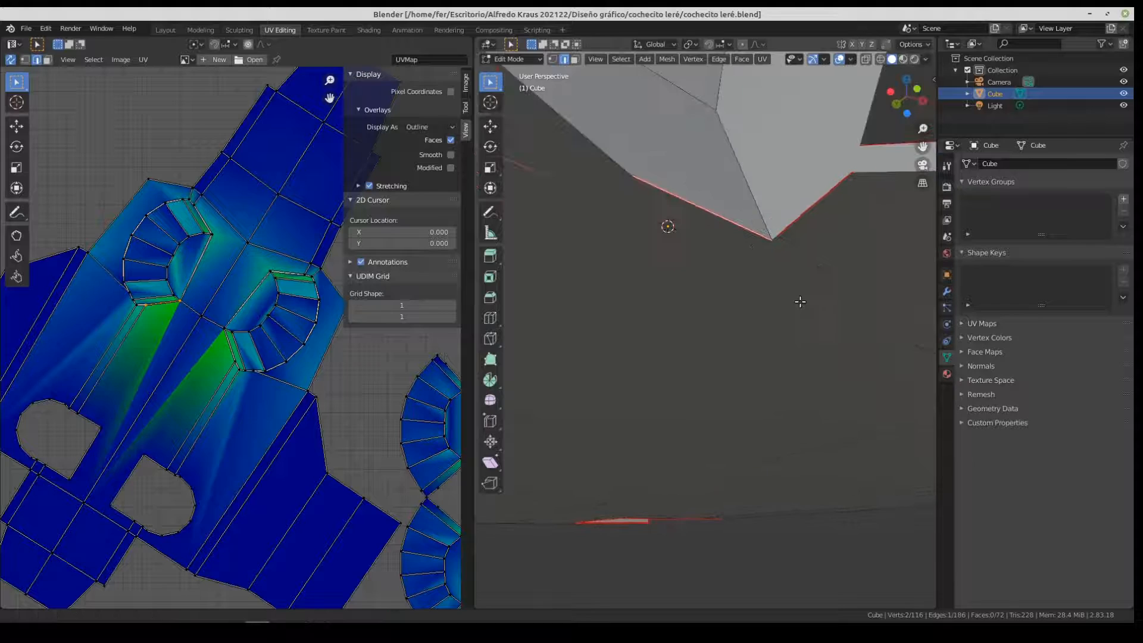
Step: Add the tiny unmarked edge at the wheel well's inner bottom corner to the selection and mark it as a seam
{"action": "left_click", "coordinate": [774, 238], "text": "shift"}
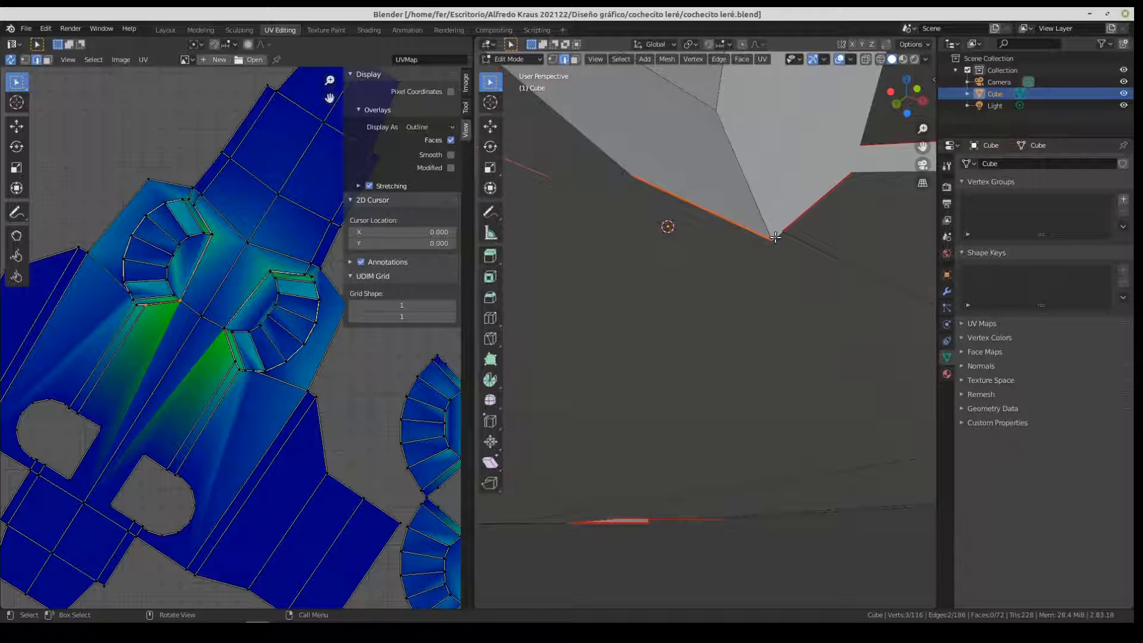
{"action": "right_click", "coordinate": [776, 237]}
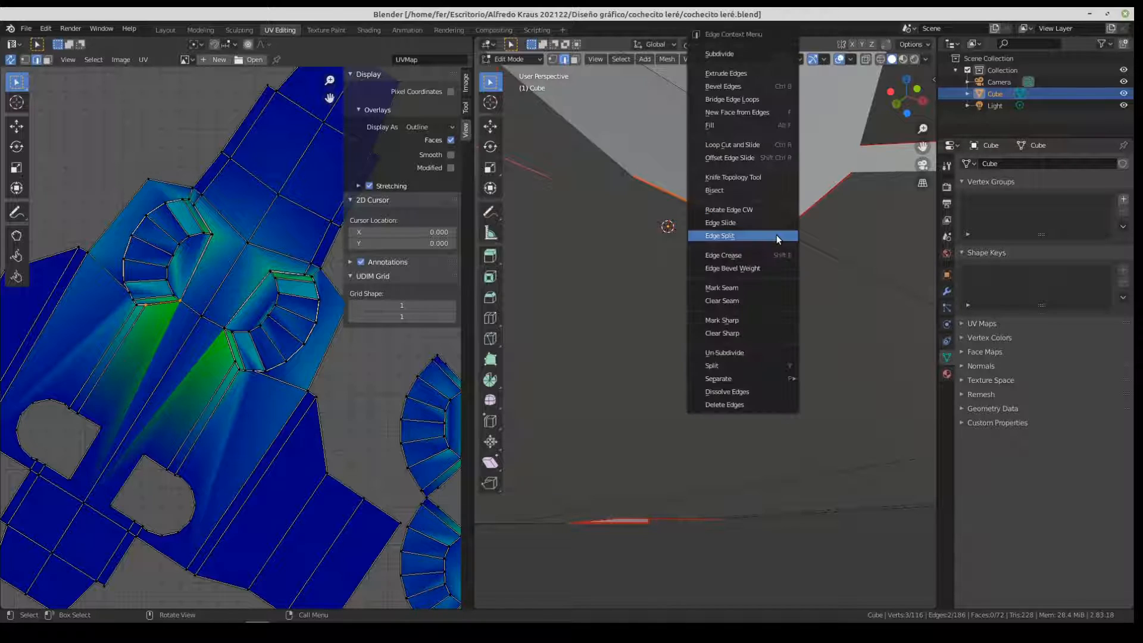
{"action": "left_click", "coordinate": [745, 288]}
Step: Select the matching short edge at the inner bottom corner of the opposite front wheel well and mark it as a seam
{"action": "middle_click_drag", "start_coordinate": [774, 274], "coordinate": [611, 344]}
{"action": "middle_click_drag", "start_coordinate": [567, 375], "coordinate": [599, 317], "text": "shift"}
{"action": "right_click", "coordinate": [750, 368]}
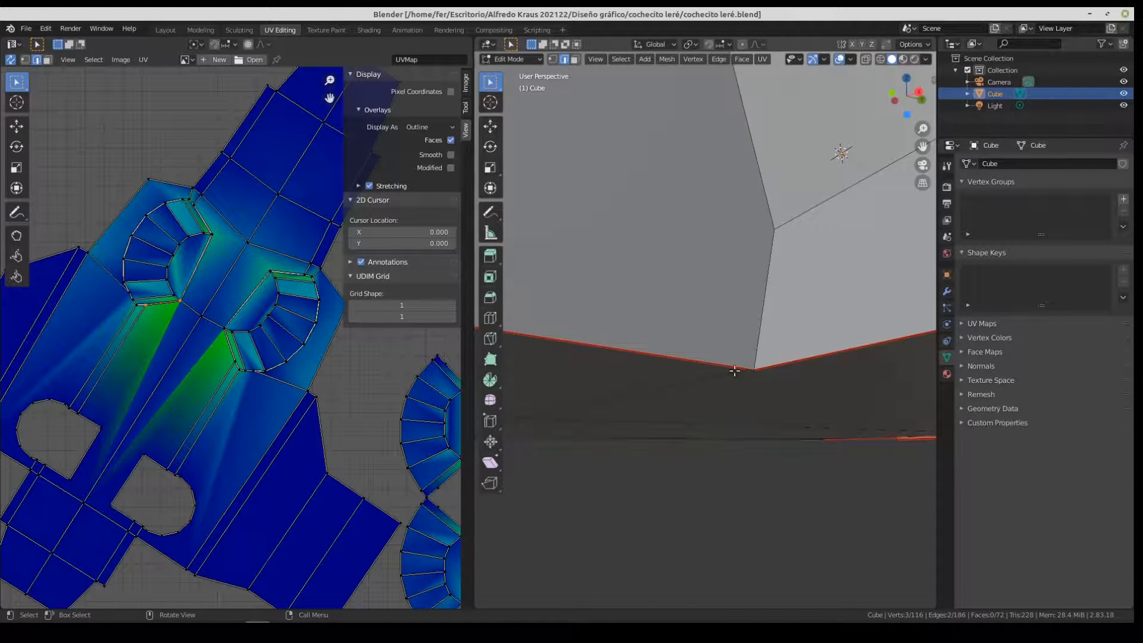
{"action": "left_click", "coordinate": [753, 377]}
{"action": "right_click", "coordinate": [751, 369]}
{"action": "left_click", "coordinate": [752, 369]}
{"action": "right_click", "coordinate": [753, 371]}
{"action": "left_click", "coordinate": [753, 373]}
{"action": "middle_click_drag", "start_coordinate": [696, 363], "coordinate": [809, 368]}
{"action": "middle_click_drag", "start_coordinate": [783, 408], "coordinate": [658, 379]}
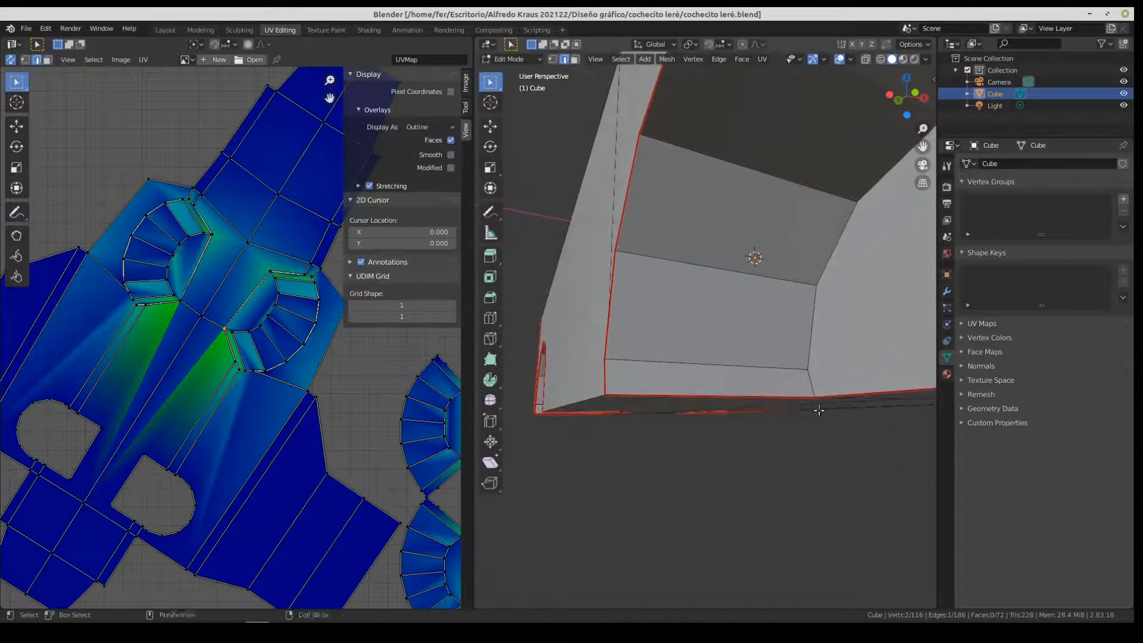
{"action": "mouse_move", "coordinate": [839, 418]}
{"action": "middle_mouse_down"}
{"action": "mouse_move", "coordinate": [850, 386]}
{"action": "mouse_move", "coordinate": [835, 400]}
{"action": "middle_mouse_up"}
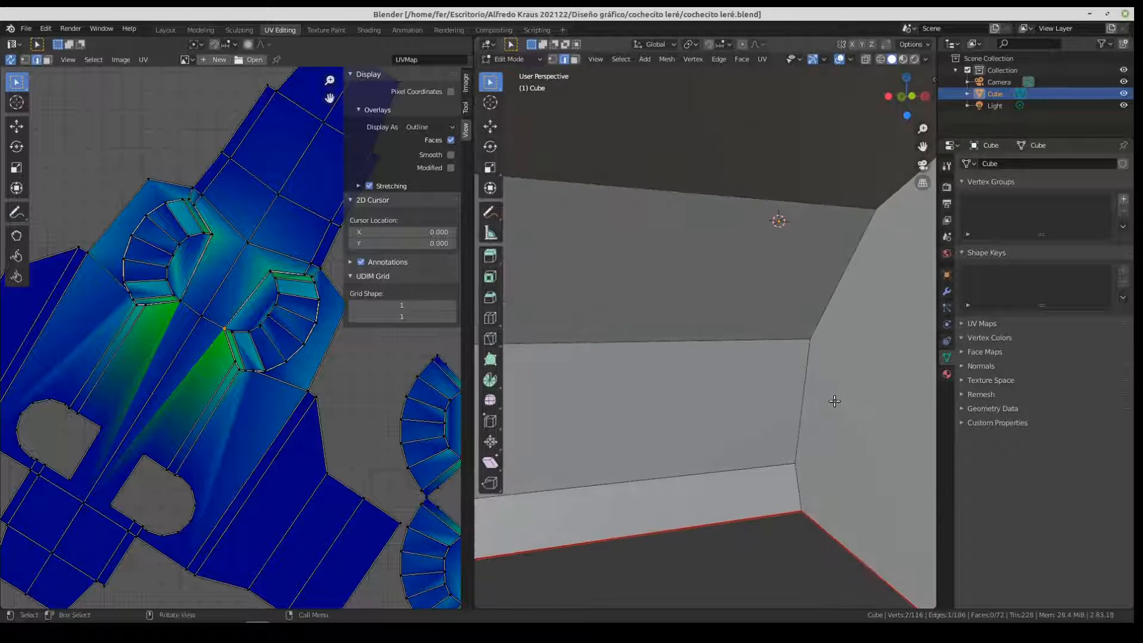
Step: Select the whole car body and unwrap it again with the corrected wheel-well seams
{"action": "scroll", "coordinate": [815, 402], "scroll_direction": "down", "scroll_amount": 5}
{"action": "middle_click_drag", "start_coordinate": [763, 391], "coordinate": [716, 384]}
{"action": "key", "text": "a"}
{"action": "key", "text": "u"}
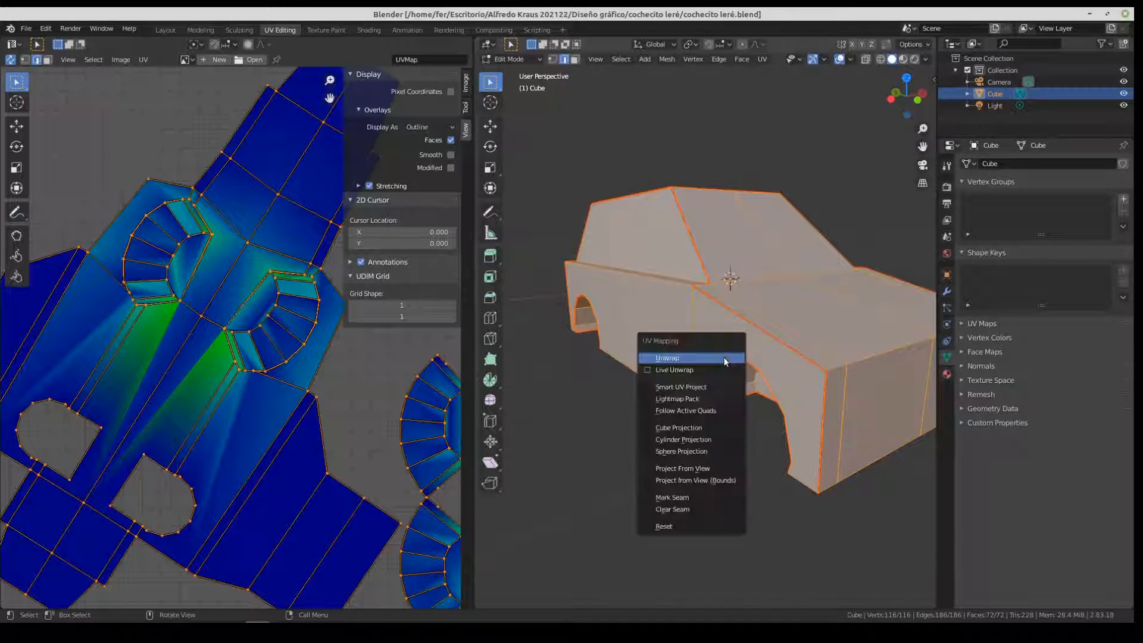
{"action": "left_click", "coordinate": [724, 356]}
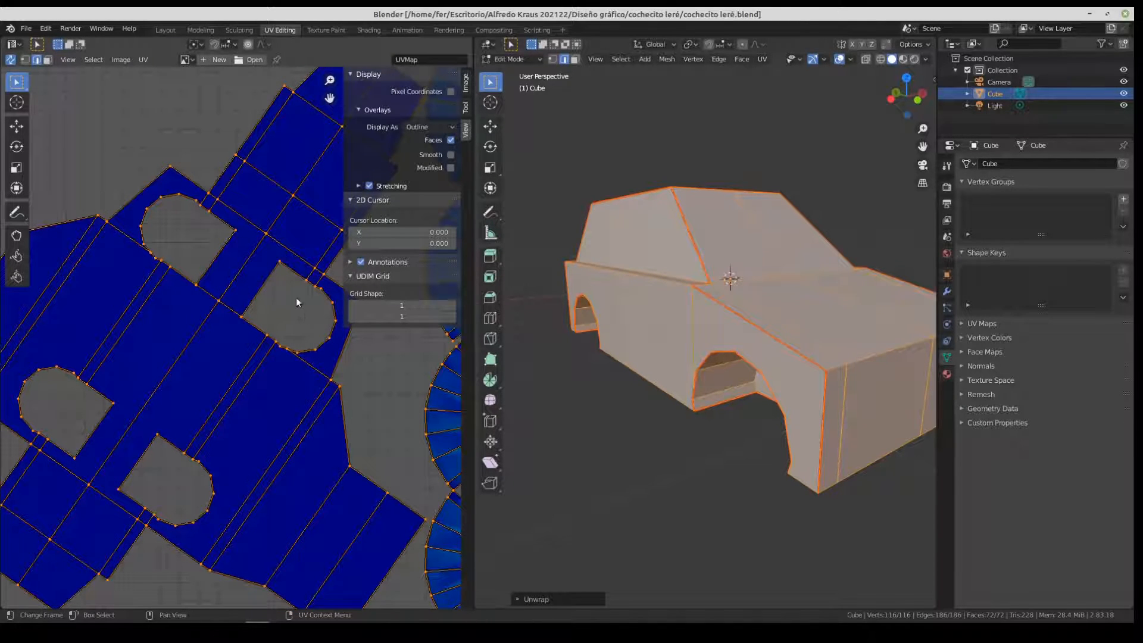
{"action": "scroll", "coordinate": [292, 309], "scroll_direction": "down", "scroll_amount": 2}
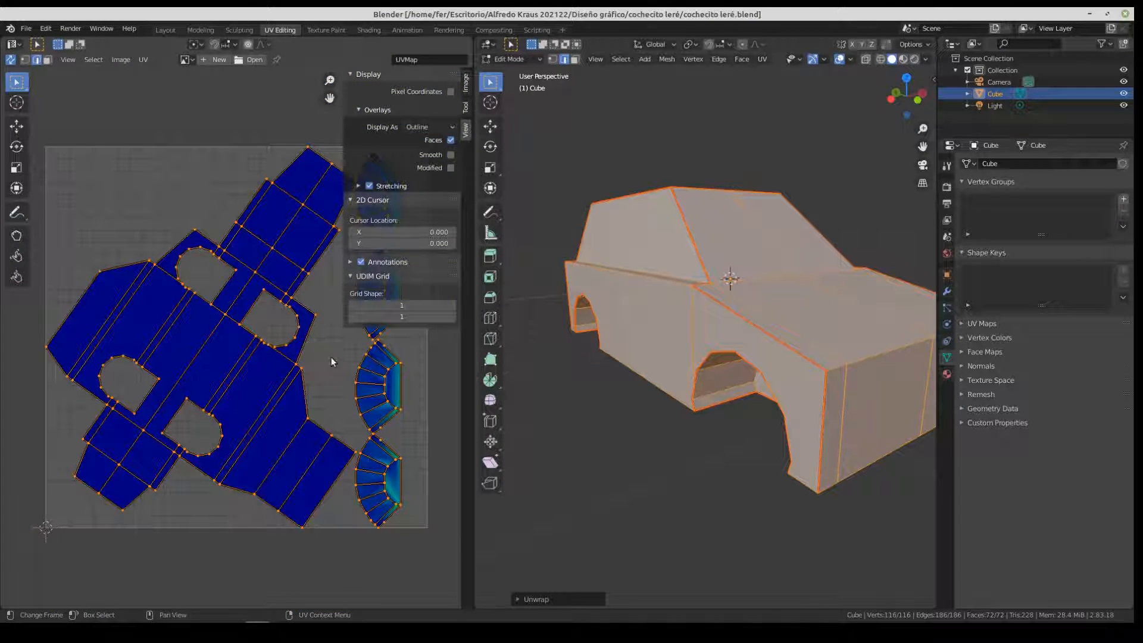
{"action": "middle_click_drag", "start_coordinate": [329, 363], "coordinate": [229, 397]}
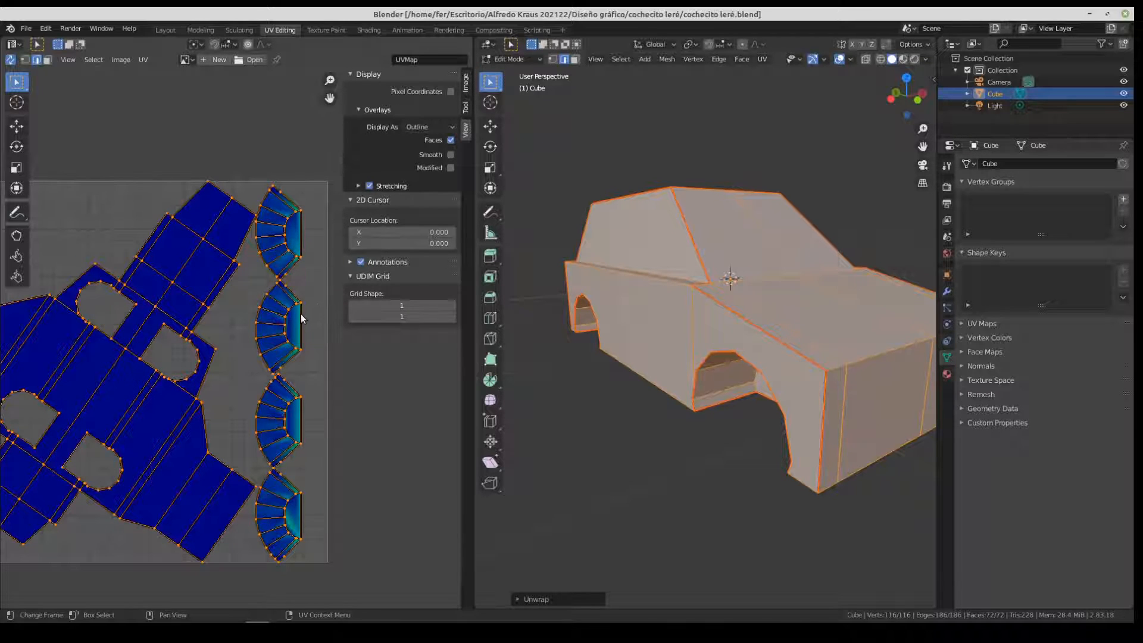
Step: Select the seven inner arch edges around the flat back wall of one front wheel well and mark them as seams
{"action": "middle_click_drag", "start_coordinate": [672, 386], "coordinate": [782, 300]}
{"action": "middle_click_drag", "start_coordinate": [690, 329], "coordinate": [701, 335]}
{"action": "scroll", "coordinate": [706, 352], "scroll_direction": "up", "scroll_amount": 3}
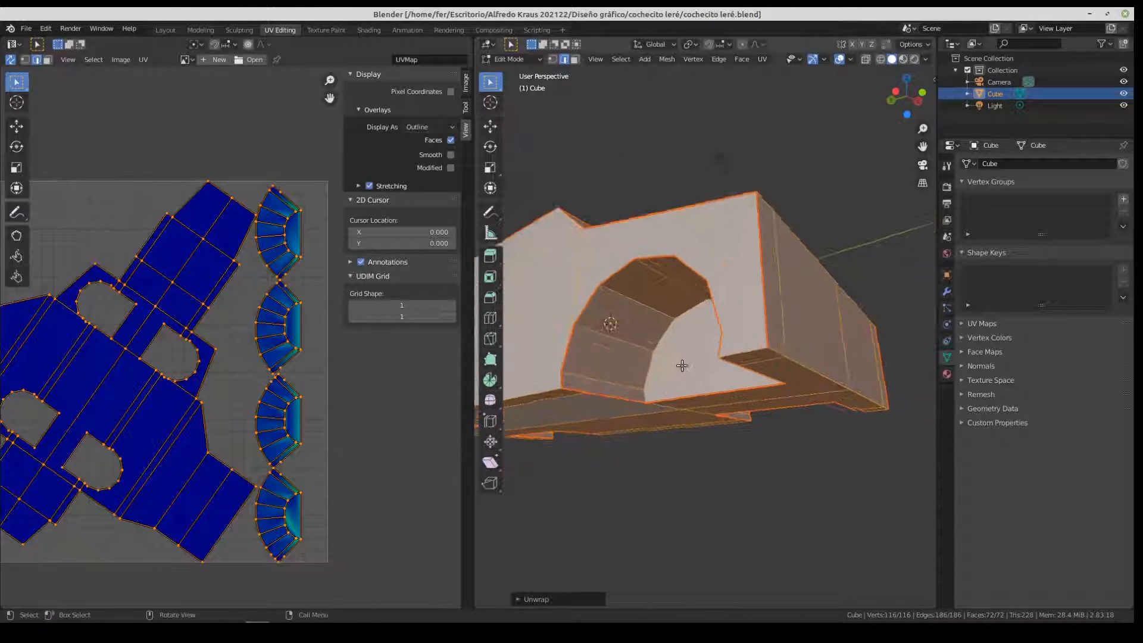
{"action": "right_click", "coordinate": [625, 416]}
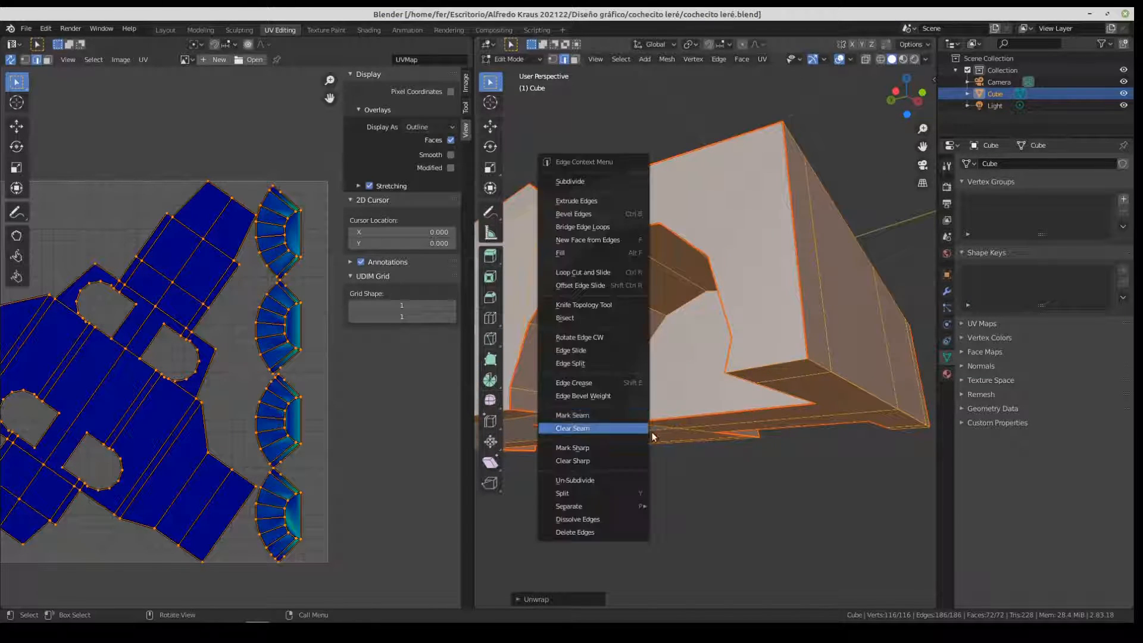
{"action": "left_click", "coordinate": [625, 411]}
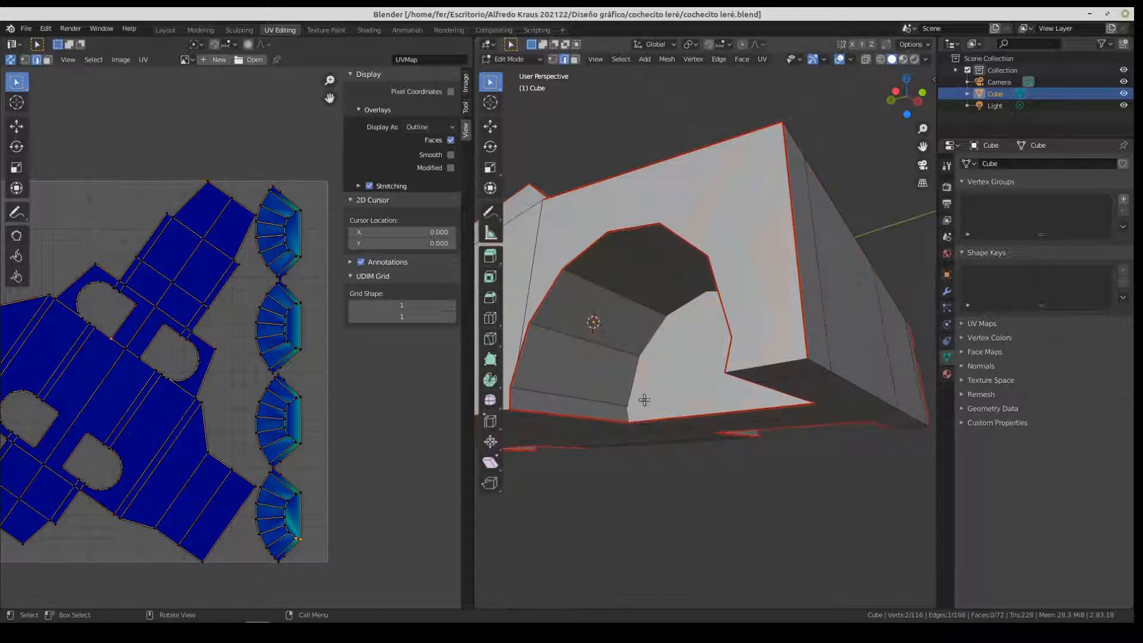
{"action": "left_click", "coordinate": [632, 381], "text": "shift"}
{"action": "left_click", "coordinate": [645, 347], "text": "shift"}
{"action": "middle_click_drag", "start_coordinate": [692, 350], "coordinate": [719, 343]}
{"action": "left_click", "coordinate": [731, 289], "text": "shift"}
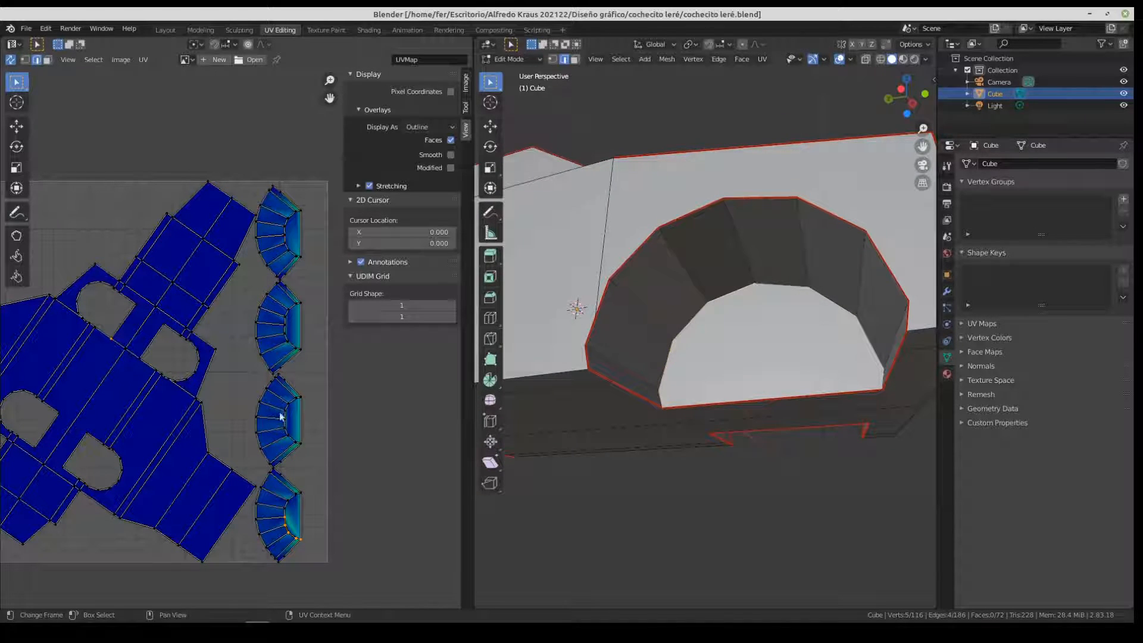
{"action": "left_click", "coordinate": [829, 302], "text": "shift"}
{"action": "left_click", "coordinate": [870, 343], "text": "shift"}
{"action": "middle_click_drag", "start_coordinate": [861, 349], "coordinate": [785, 374]}
{"action": "left_click", "coordinate": [788, 374], "text": "shift"}
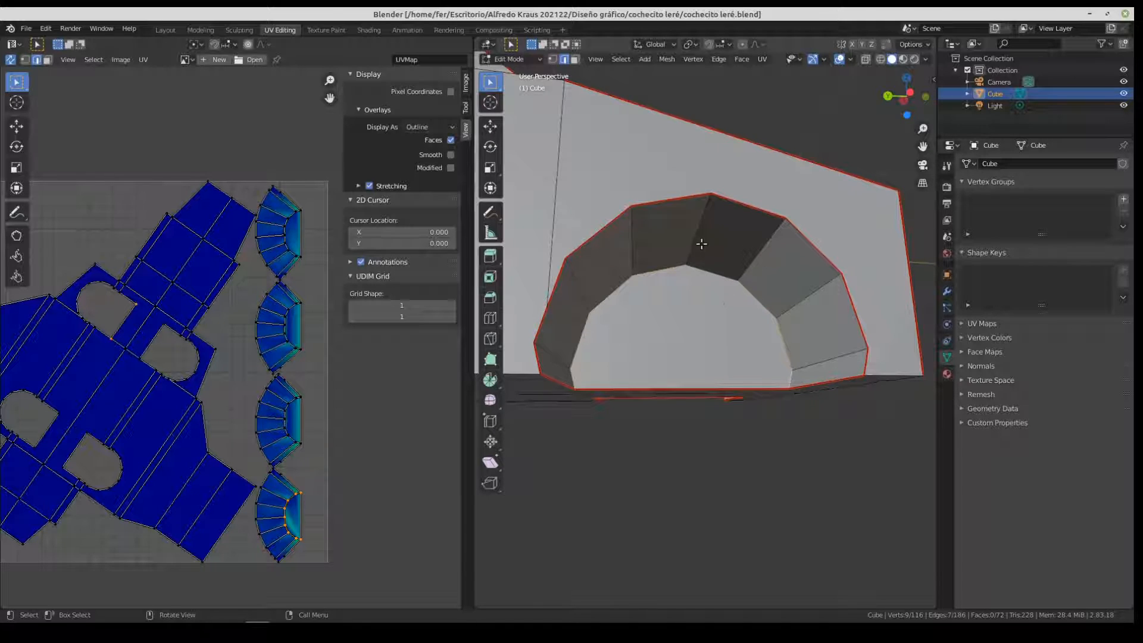
{"action": "right_click", "coordinate": [760, 302]}
{"action": "left_click", "coordinate": [760, 302]}
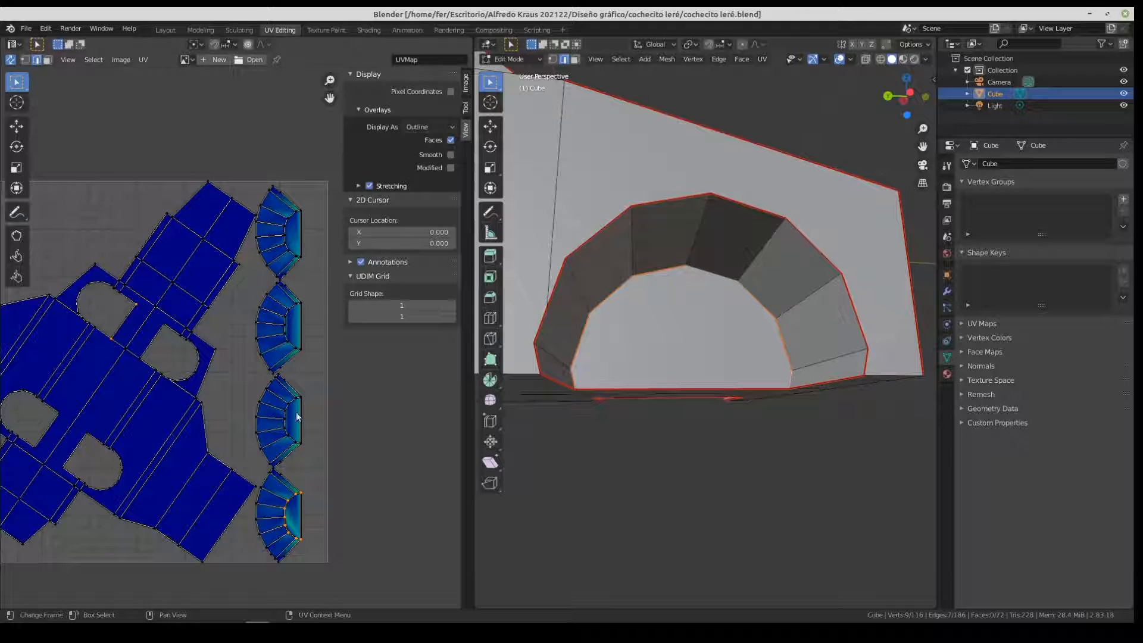
Step: Unwrap the whole car body again to separate that wheel well's arch strip from its back wall
{"action": "key", "text": "a"}
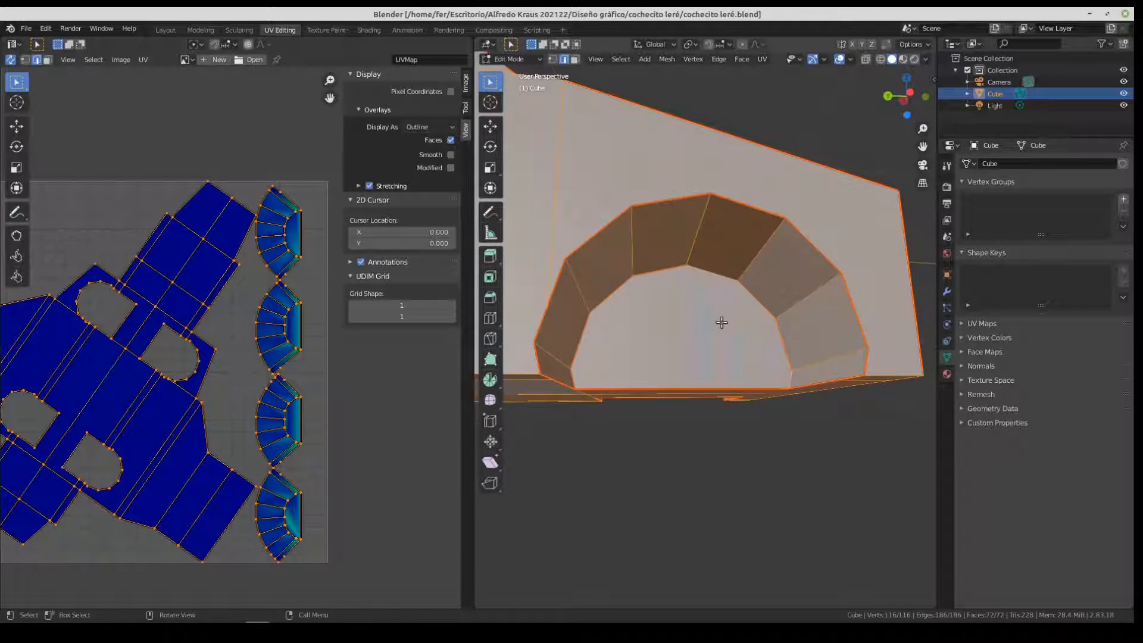
{"action": "key", "text": "u"}
{"action": "left_click", "coordinate": [722, 323]}
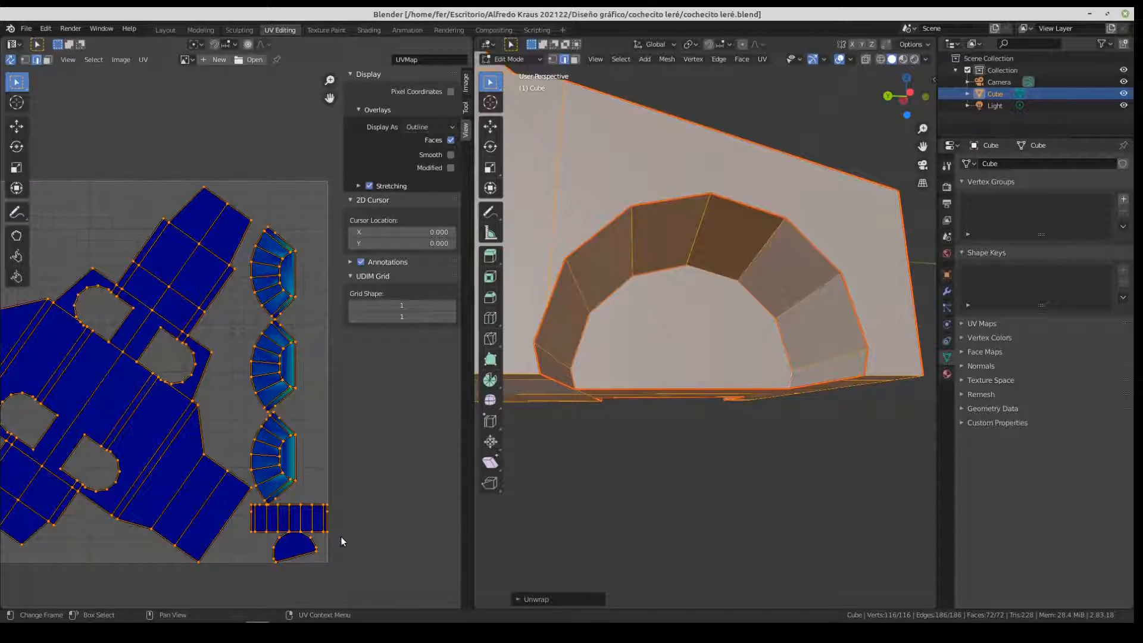
Step: Select the seven inner arch edges of the rear wheel well on the same side and mark them as seams
{"action": "scroll", "coordinate": [748, 334], "scroll_direction": "down", "scroll_amount": 5}
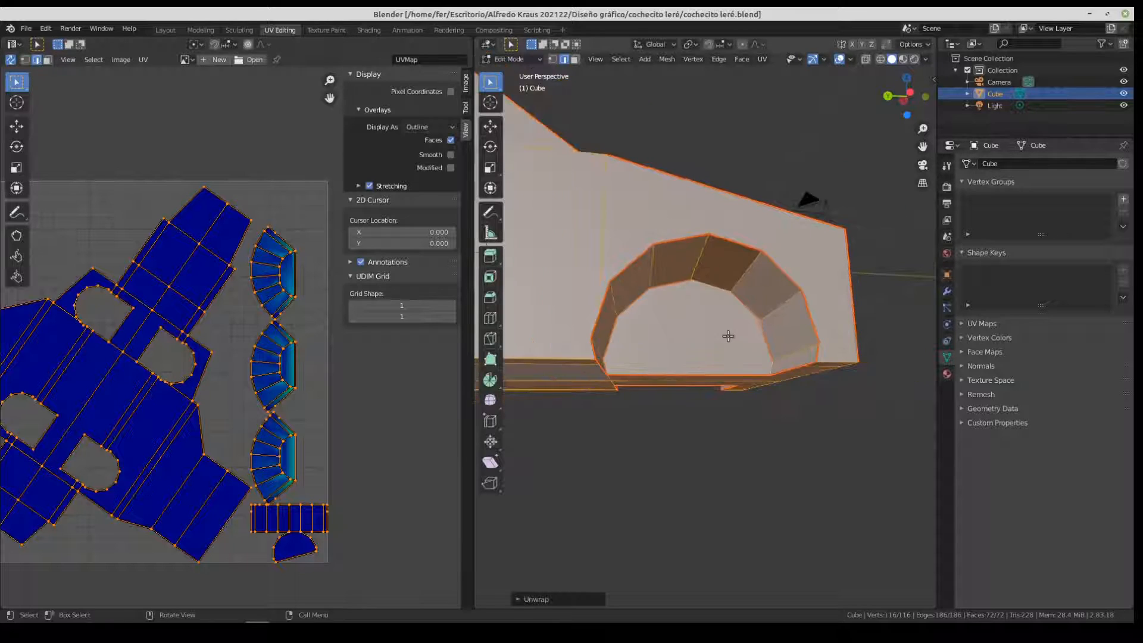
{"action": "middle_click_drag", "start_coordinate": [588, 348], "coordinate": [824, 345]}
{"action": "left_click", "coordinate": [825, 348]}
{"action": "left_click", "coordinate": [809, 283], "text": "shift"}
{"action": "left_click", "coordinate": [780, 256], "text": "shift"}
{"action": "middle_click_drag", "start_coordinate": [781, 256], "coordinate": [722, 248]}
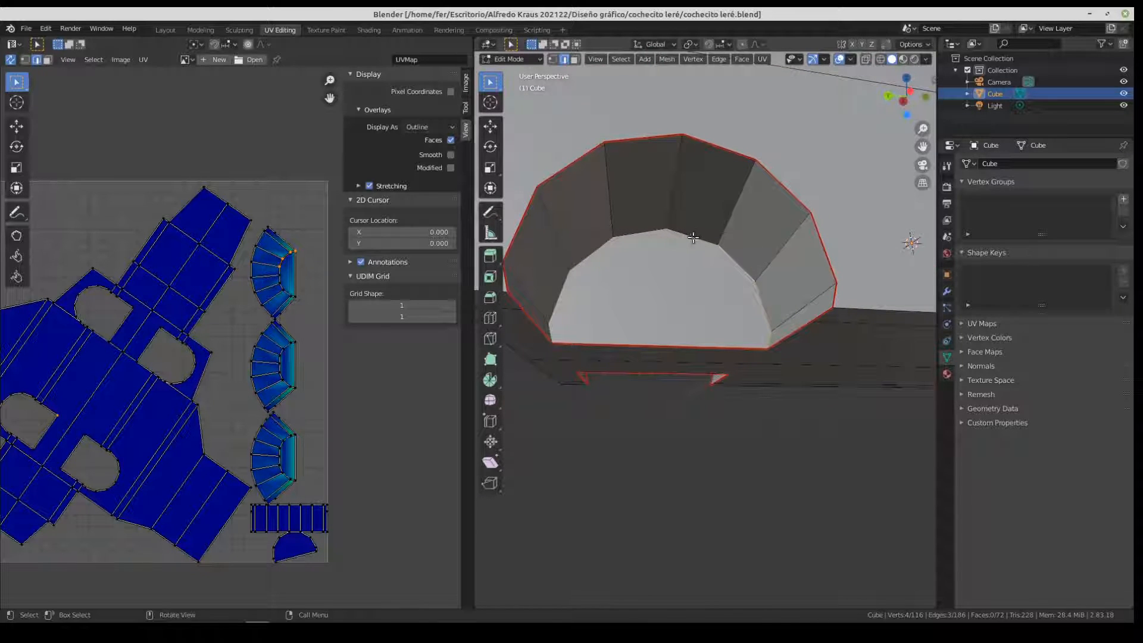
{"action": "left_click", "coordinate": [631, 233], "text": "shift"}
{"action": "left_click", "coordinate": [592, 255], "text": "shift"}
{"action": "left_click", "coordinate": [564, 297], "text": "shift"}
{"action": "middle_click_drag", "start_coordinate": [589, 321], "coordinate": [580, 364]}
{"action": "left_click", "coordinate": [583, 367], "text": "shift"}
{"action": "right_click", "coordinate": [586, 337]}
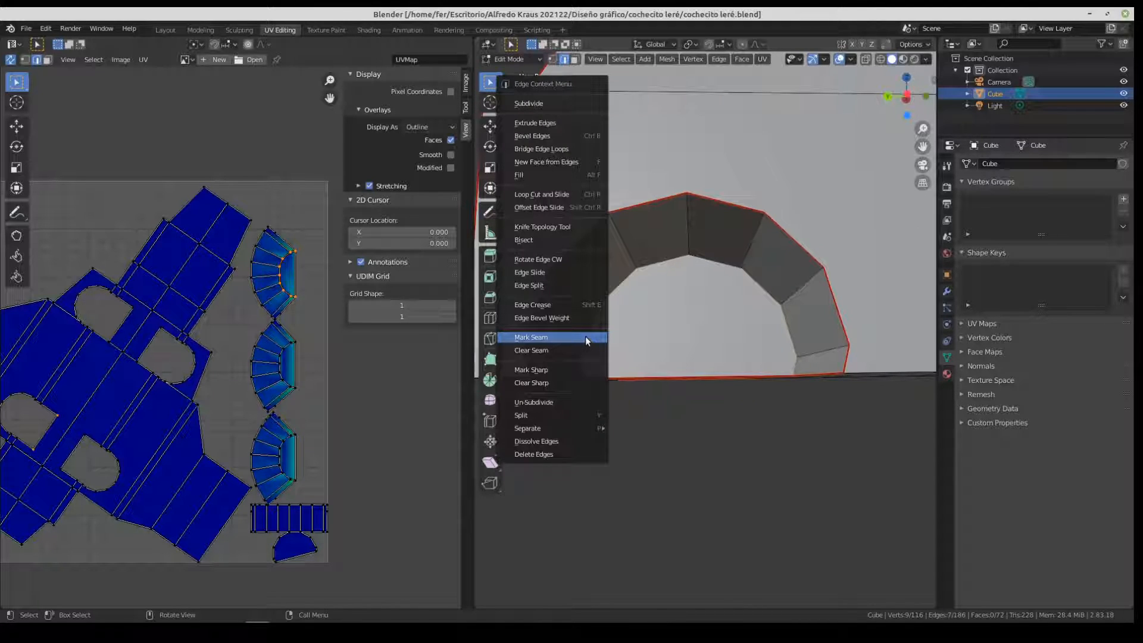
{"action": "left_click", "coordinate": [585, 337]}
Step: Select the seven inner arch edges around the back wall of the rear wheel well on the opposite side and mark them as seams
{"action": "middle_click_drag", "start_coordinate": [625, 324], "coordinate": [815, 336]}
{"action": "middle_click_drag", "start_coordinate": [692, 353], "coordinate": [774, 358]}
{"action": "scroll", "coordinate": [704, 364], "scroll_direction": "up", "scroll_amount": 2}
{"action": "middle_click_drag", "start_coordinate": [705, 380], "coordinate": [703, 359]}
{"action": "left_click", "coordinate": [674, 397]}
{"action": "left_click", "coordinate": [679, 370], "text": "shift"}
{"action": "left_click", "coordinate": [688, 346], "text": "shift"}
{"action": "left_click", "coordinate": [718, 329], "text": "shift"}
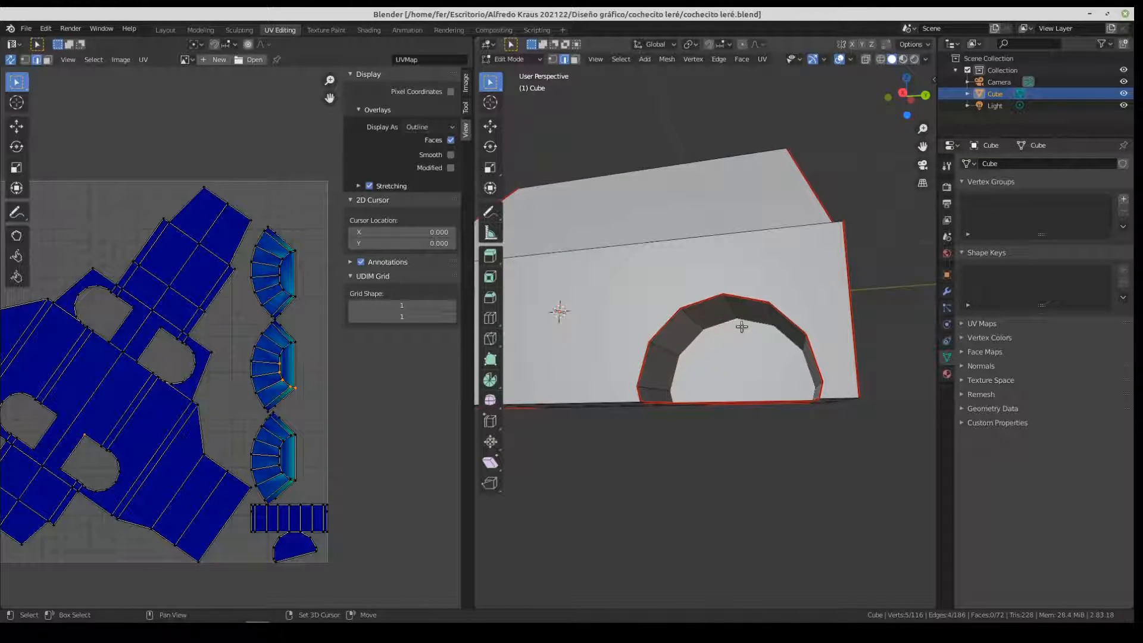
{"action": "left_click", "coordinate": [786, 335], "text": "shift"}
{"action": "left_click", "coordinate": [806, 361], "text": "shift"}
{"action": "middle_click_drag", "start_coordinate": [806, 362], "coordinate": [832, 374]}
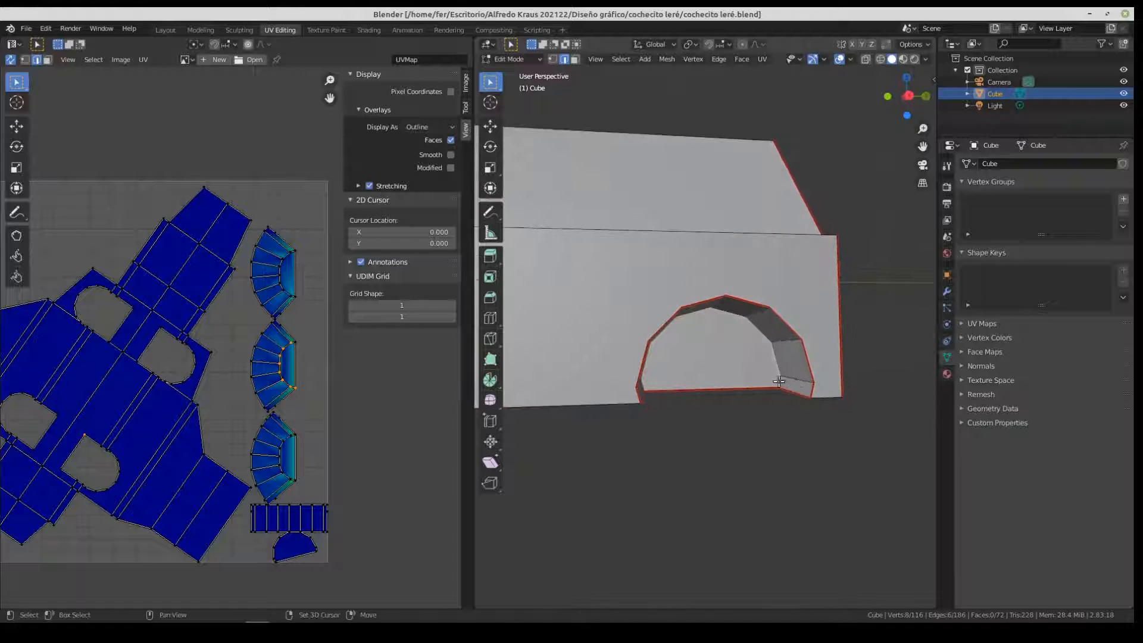
{"action": "left_click", "coordinate": [779, 382], "text": "shift"}
{"action": "right_click", "coordinate": [780, 374]}
{"action": "left_click", "coordinate": [779, 364]}
Step: Mark the seven inner arch edges of the remaining front wheel well as seams
{"action": "middle_click_drag", "start_coordinate": [778, 365], "coordinate": [1000, 366]}
{"action": "mouse_move", "coordinate": [568, 374]}
{"action": "middle_mouse_down", "text": "shift"}
{"action": "mouse_move", "coordinate": [748, 362]}
{"action": "mouse_move", "coordinate": [646, 357]}
{"action": "middle_mouse_up", "text": "shift"}
{"action": "left_click", "coordinate": [629, 373]}
{"action": "left_click", "coordinate": [634, 354], "text": "shift"}
{"action": "left_click", "coordinate": [653, 315], "text": "shift"}
{"action": "left_click", "coordinate": [680, 296], "text": "shift"}
{"action": "left_click", "coordinate": [749, 300], "text": "shift"}
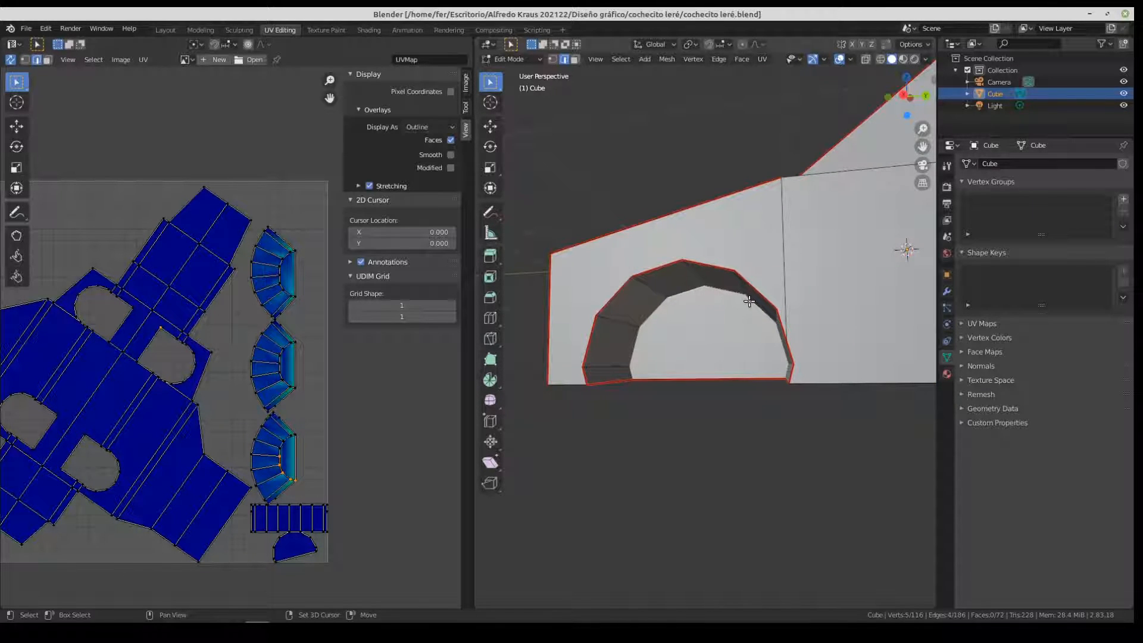
{"action": "middle_click_drag", "start_coordinate": [763, 344], "coordinate": [784, 347]}
{"action": "left_click", "coordinate": [767, 351], "text": "shift"}
{"action": "left_click", "coordinate": [772, 374], "text": "shift"}
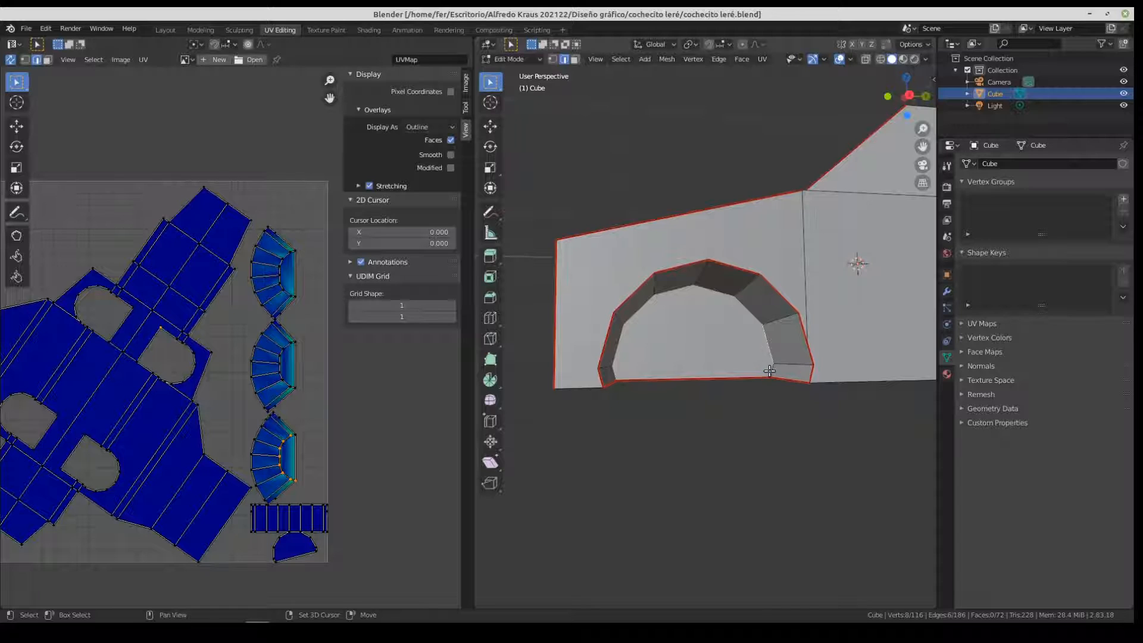
{"action": "right_click", "coordinate": [773, 355]}
{"action": "left_click", "coordinate": [772, 355]}
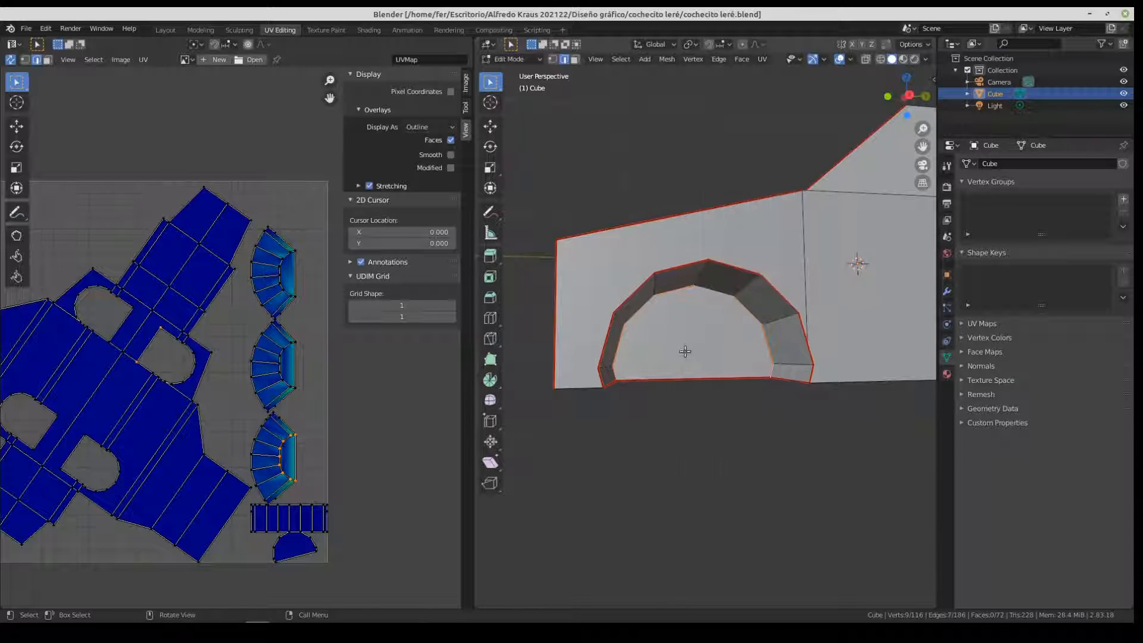
Step: Unwrap the whole car body again using the new inner arch seams of the wheel wells
{"action": "key", "text": "a"}
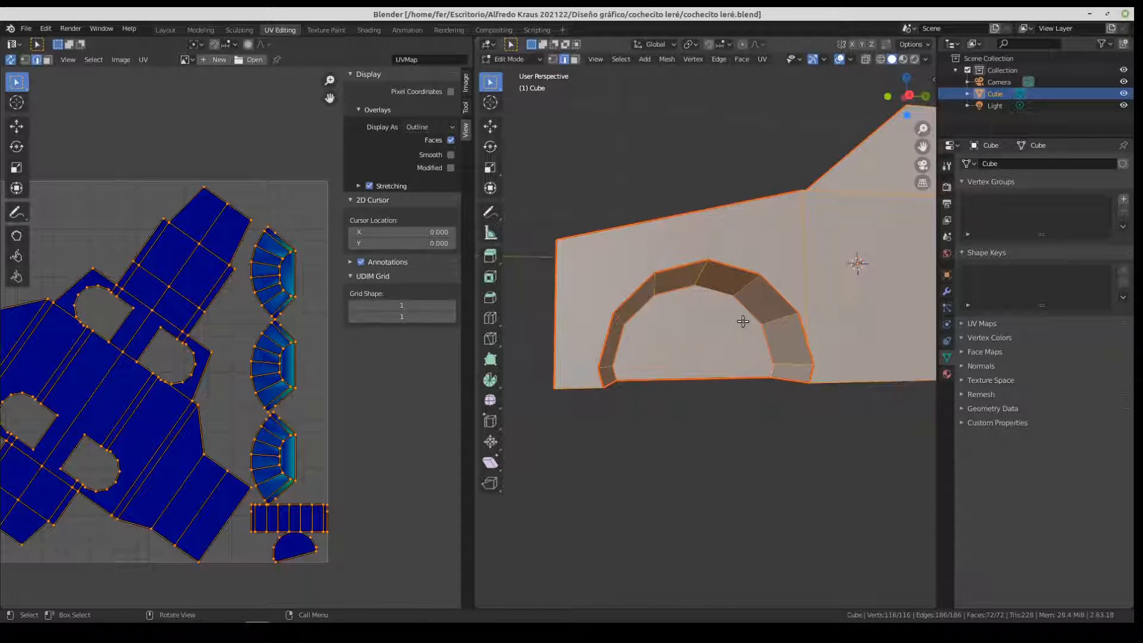
{"action": "key", "text": "u"}
{"action": "left_click", "coordinate": [742, 321]}
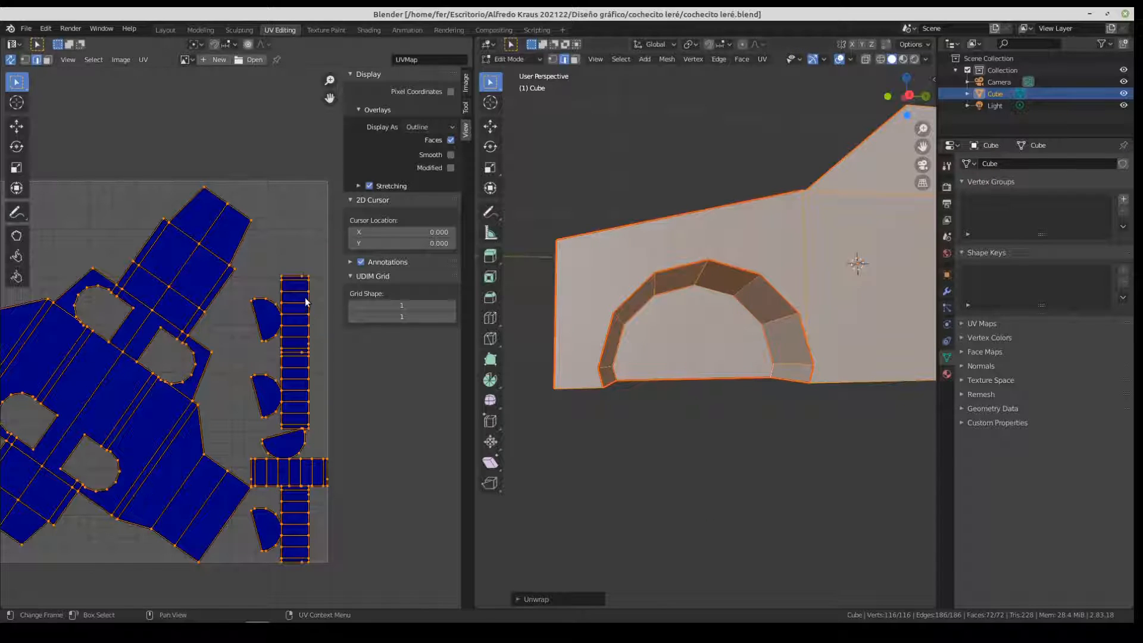
Step: Hide the UV editor's sidebar so the full UV layout can be checked against the car body
{"action": "scroll", "coordinate": [282, 433], "scroll_direction": "up", "scroll_amount": 3}
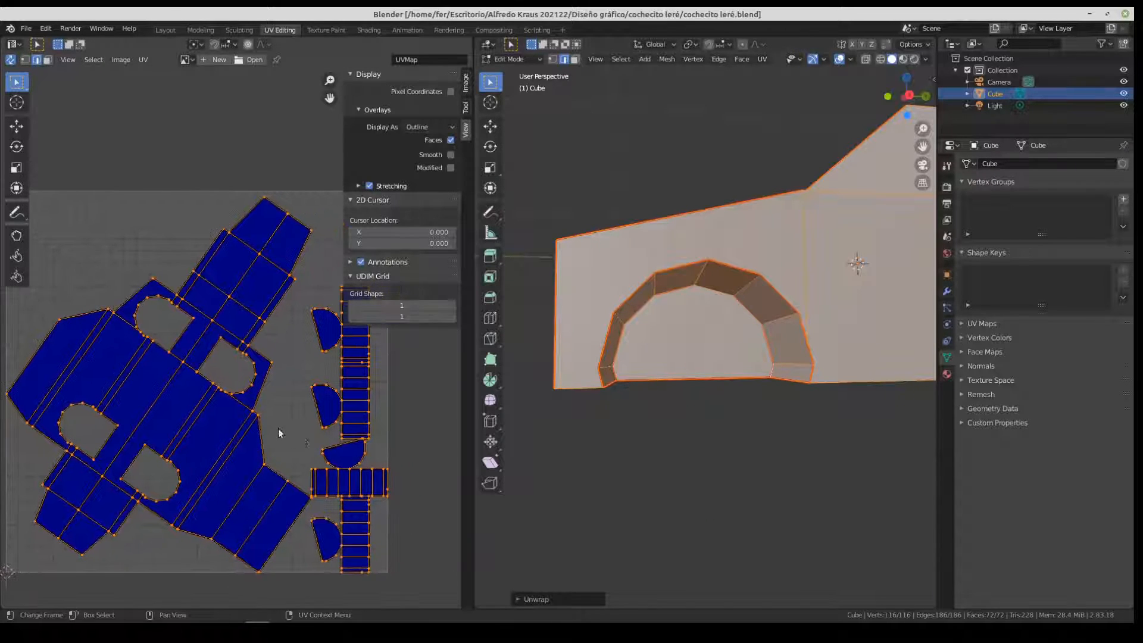
{"action": "scroll", "coordinate": [193, 421], "scroll_direction": "down", "scroll_amount": 2}
{"action": "scroll", "coordinate": [191, 420], "scroll_direction": "up", "scroll_amount": 1}
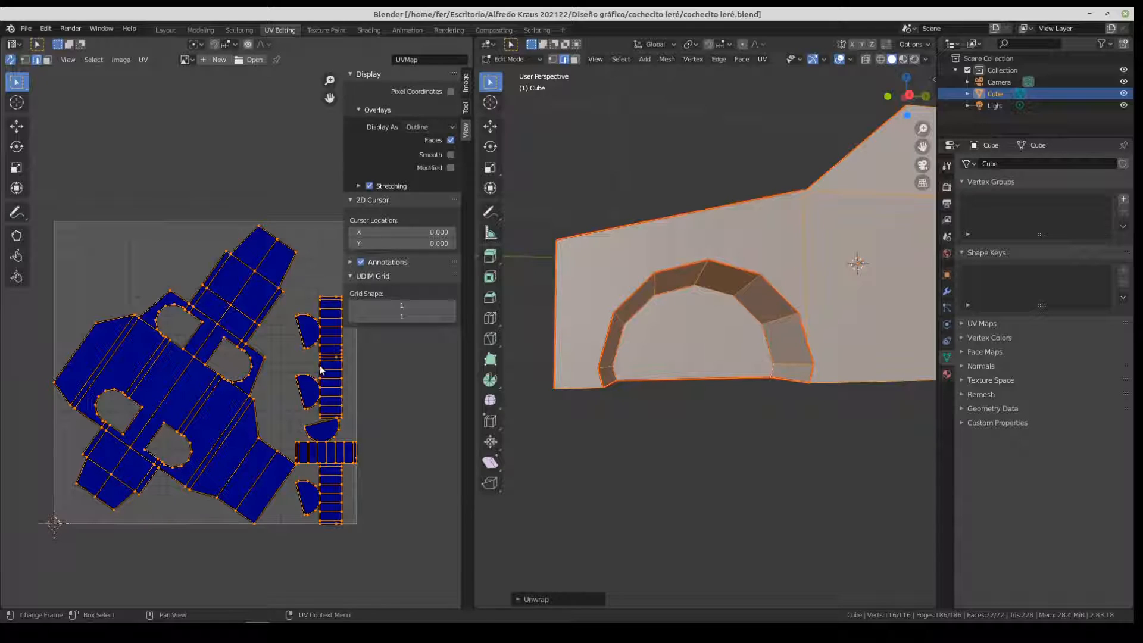
{"action": "key", "text": "n"}
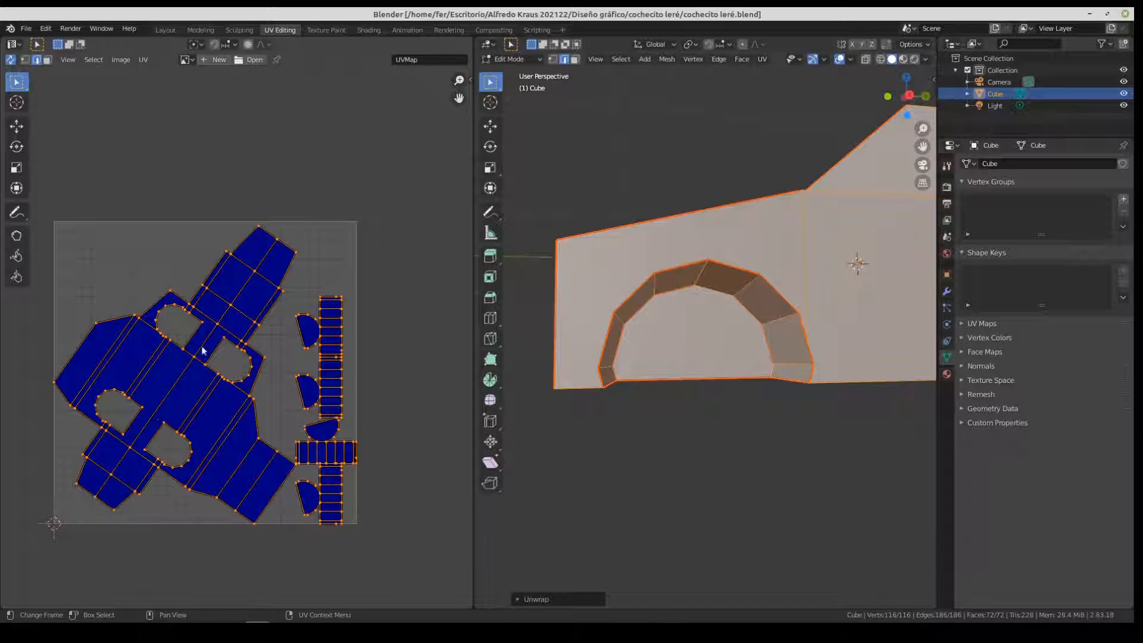
{"action": "middle_click_drag", "start_coordinate": [697, 319], "coordinate": [781, 324]}
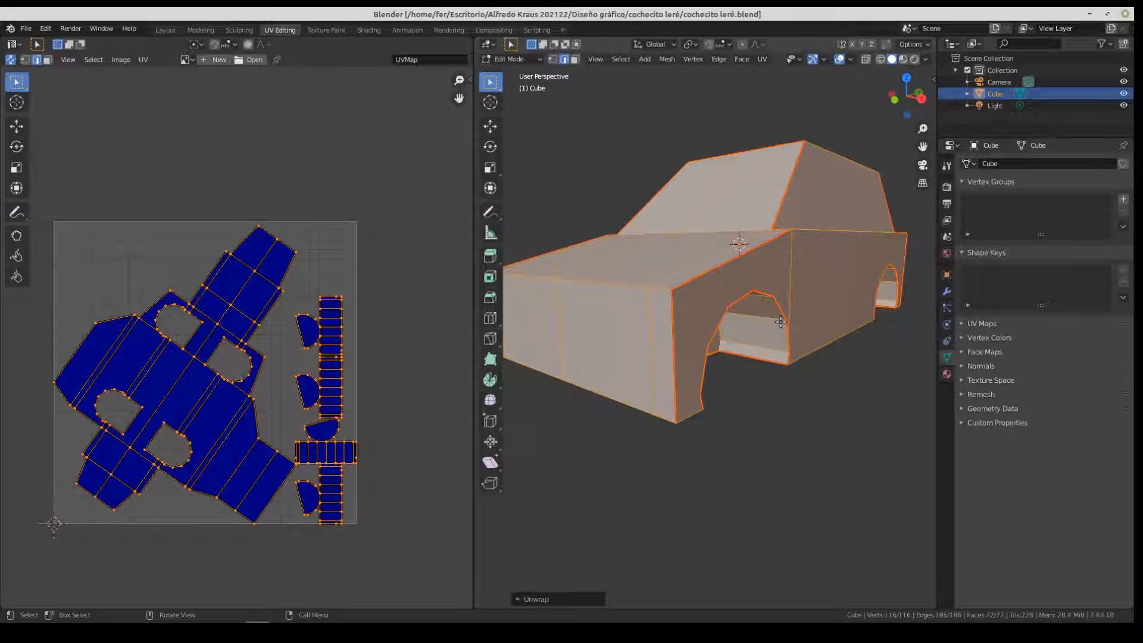